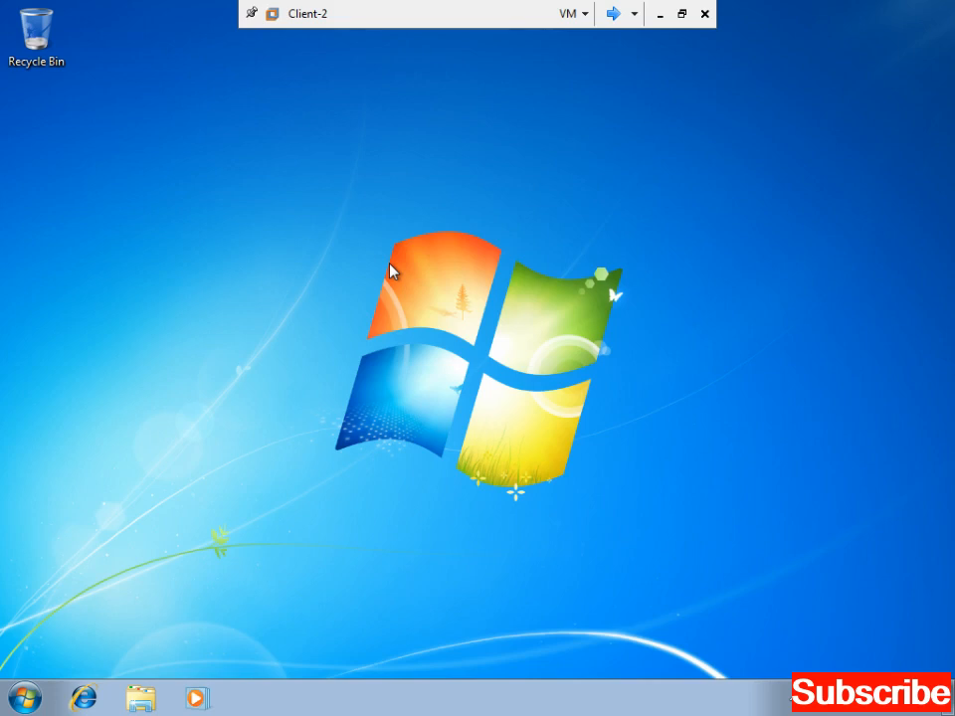
- Refresh the desktop several times from its right-click menu
{"action": "right_click", "coordinate": [390, 271]}
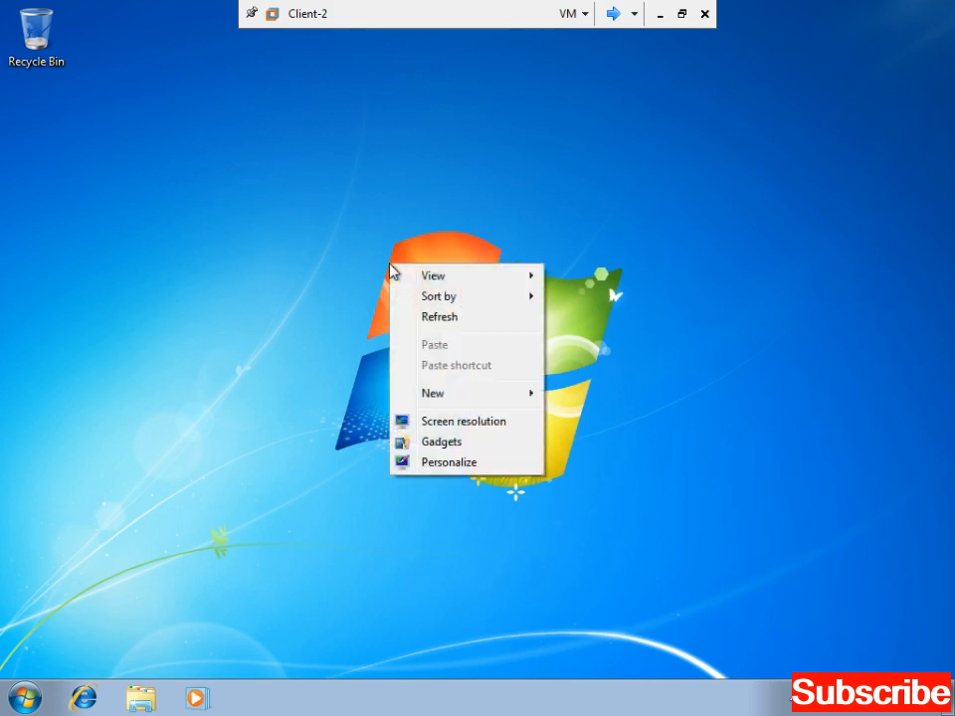
{"action": "left_click", "coordinate": [434, 324]}
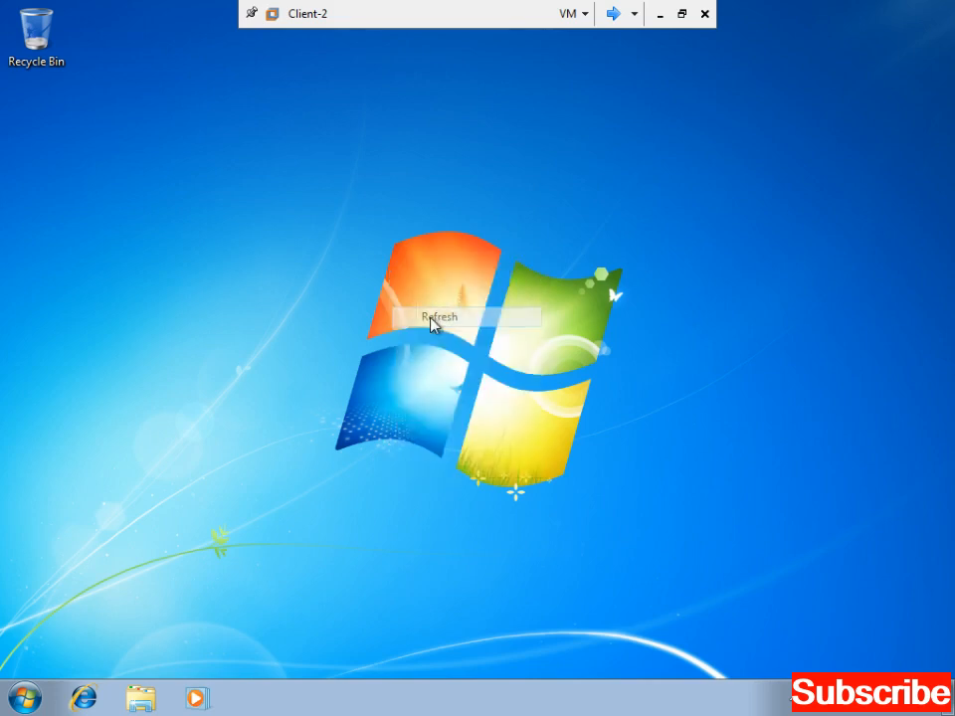
{"action": "right_click", "coordinate": [249, 95]}
{"action": "left_click", "coordinate": [285, 146]}
{"action": "right_click", "coordinate": [285, 146]}
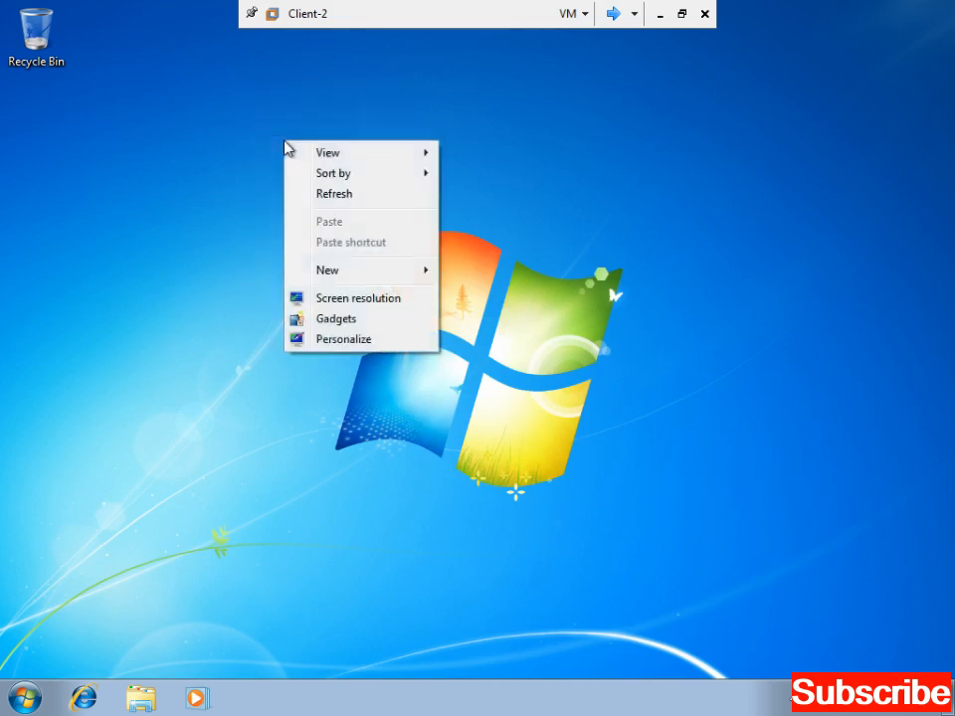
{"action": "left_click", "coordinate": [327, 199]}
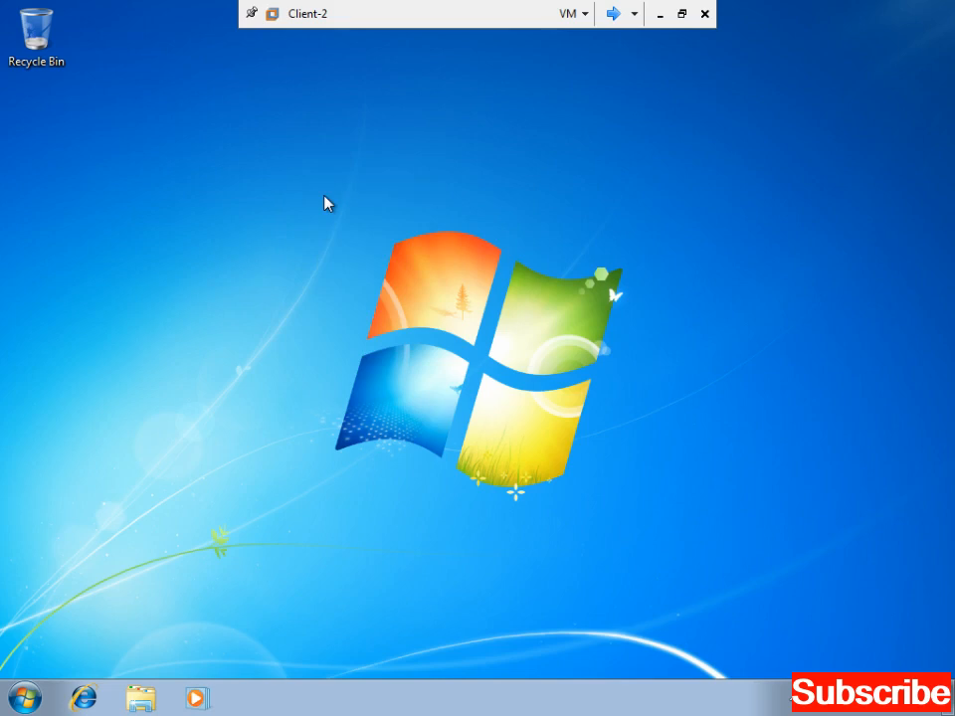
{"action": "left_click", "coordinate": [26, 696]}
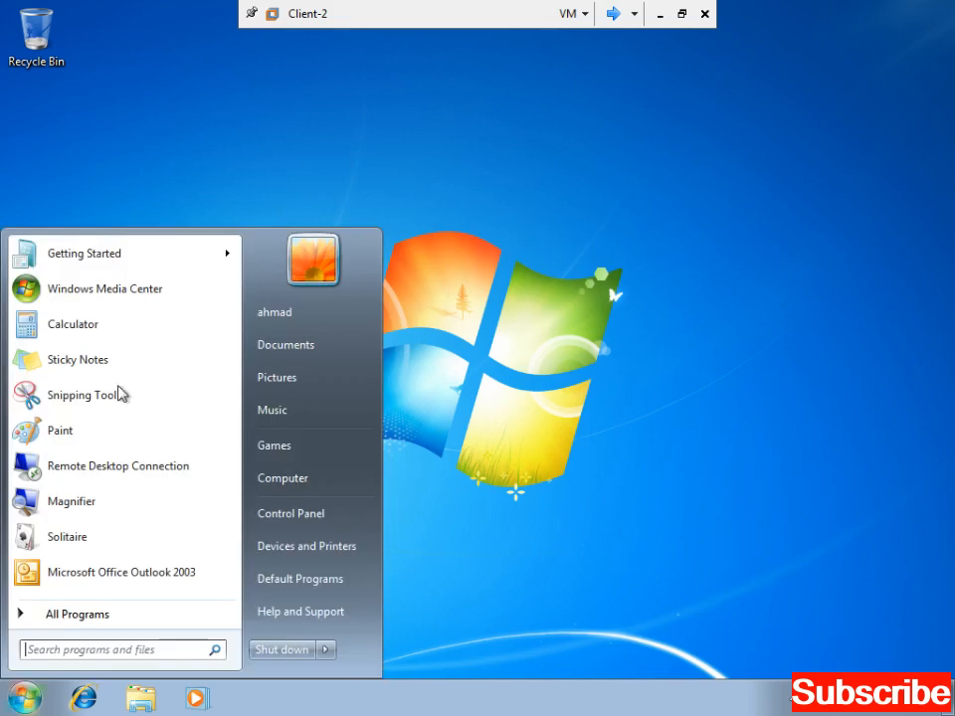
{"action": "left_click", "coordinate": [505, 213]}
{"action": "right_click", "coordinate": [504, 210]}
{"action": "left_click", "coordinate": [537, 259]}
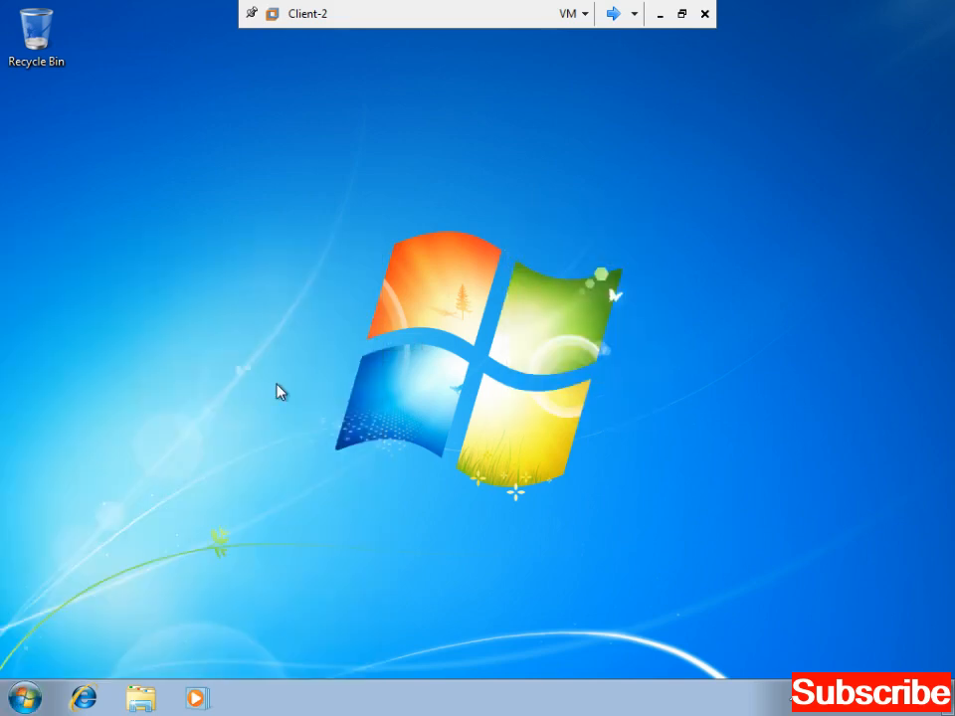
- Log the current user off through the Start menu's shut-down options
{"action": "left_click", "coordinate": [26, 696]}
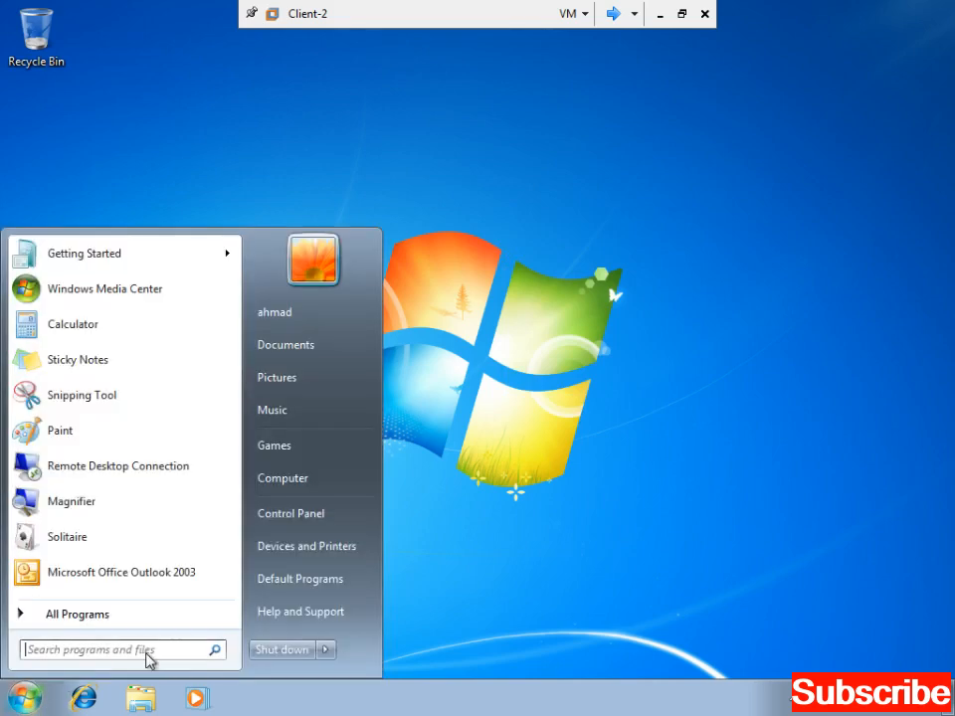
{"action": "left_click", "coordinate": [327, 651]}
{"action": "left_click", "coordinate": [378, 565]}
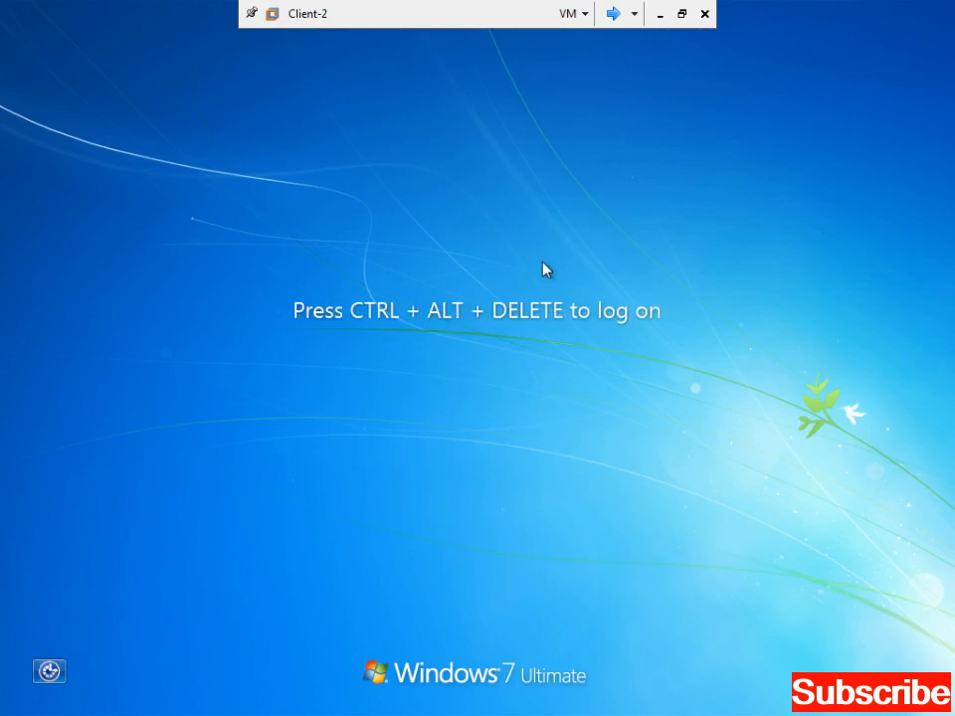
- Sign in as Other User with the dit.com domain account name and its password
{"action": "key", "text": "ctrl+alt+Insert"}
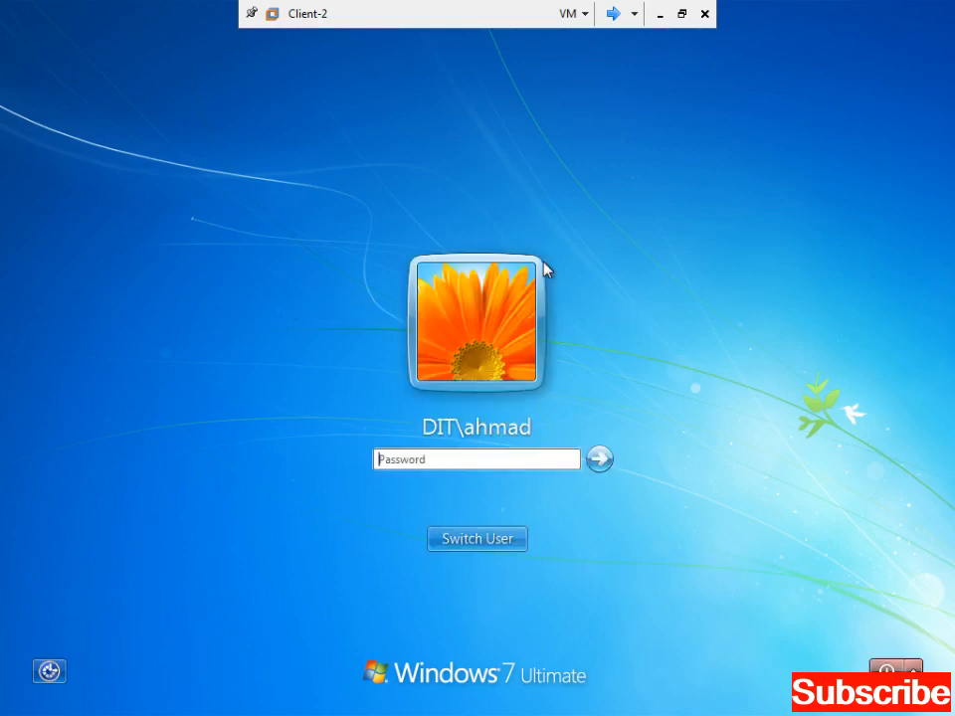
{"action": "left_click", "coordinate": [507, 541]}
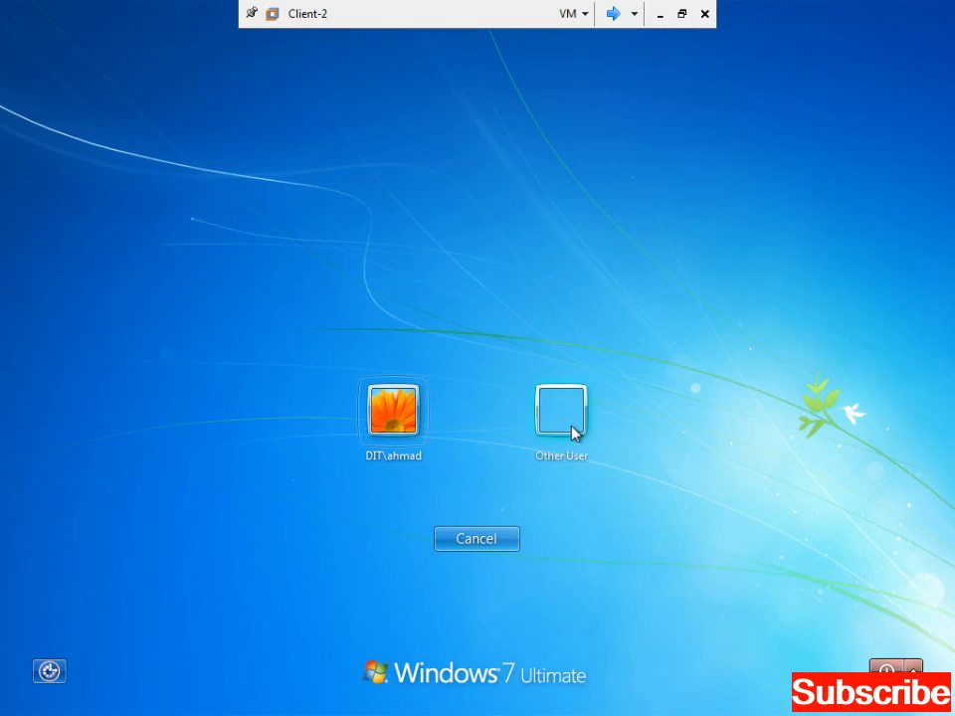
{"action": "left_click", "coordinate": [571, 433]}
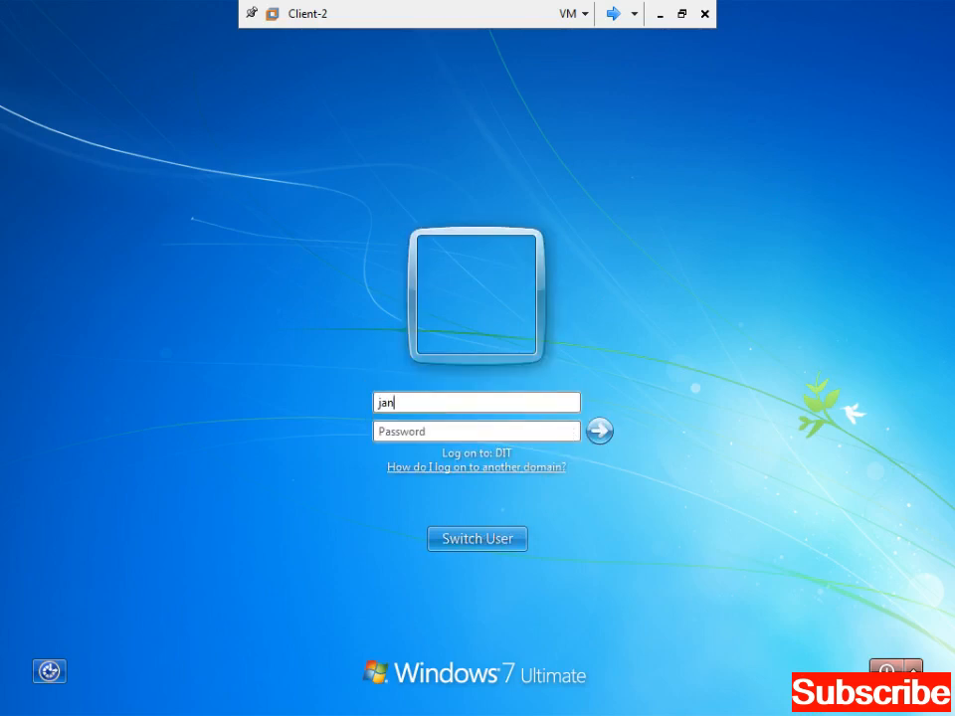
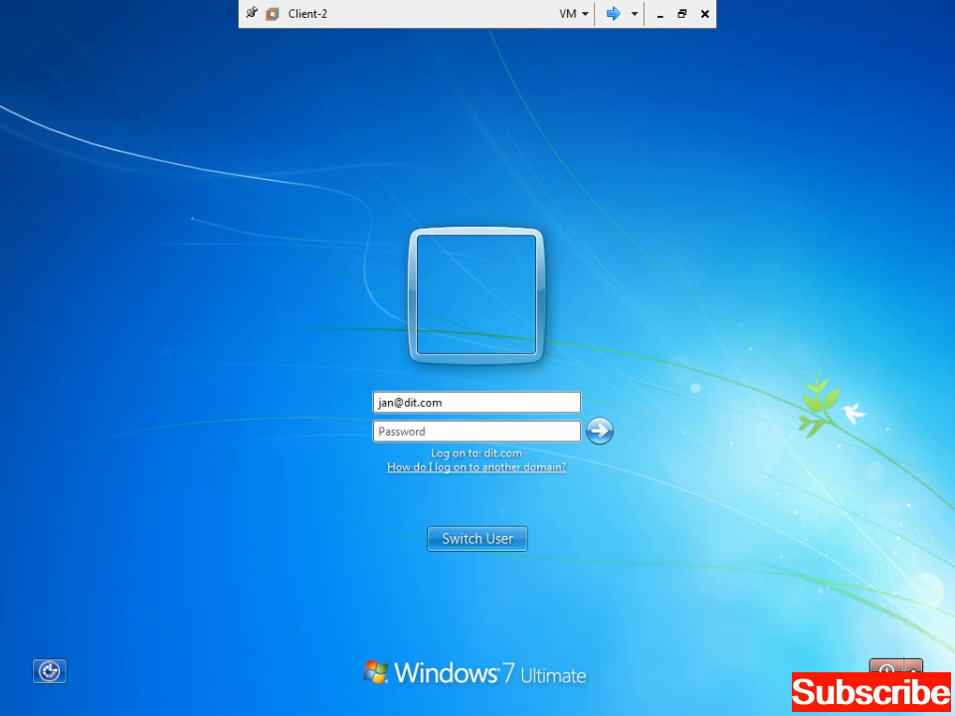
{"action": "left_click", "coordinate": [425, 431]}
{"action": "type", "text": "•••••••"}
{"action": "key", "text": "Return"}
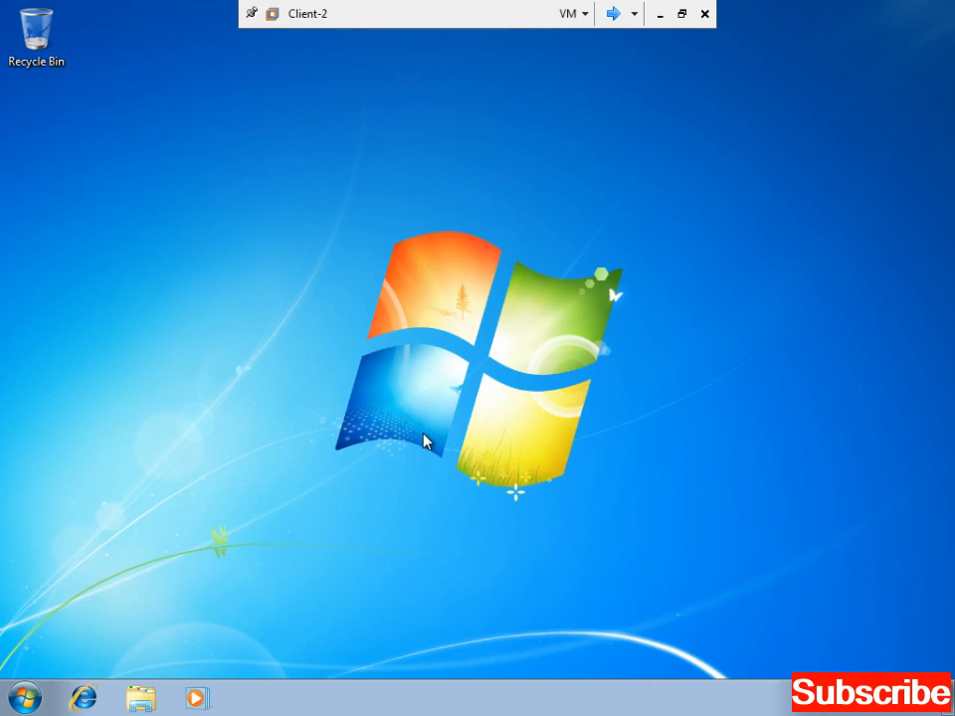
- Refresh the desktop repeatedly from its right-click menu
{"action": "right_click", "coordinate": [239, 316]}
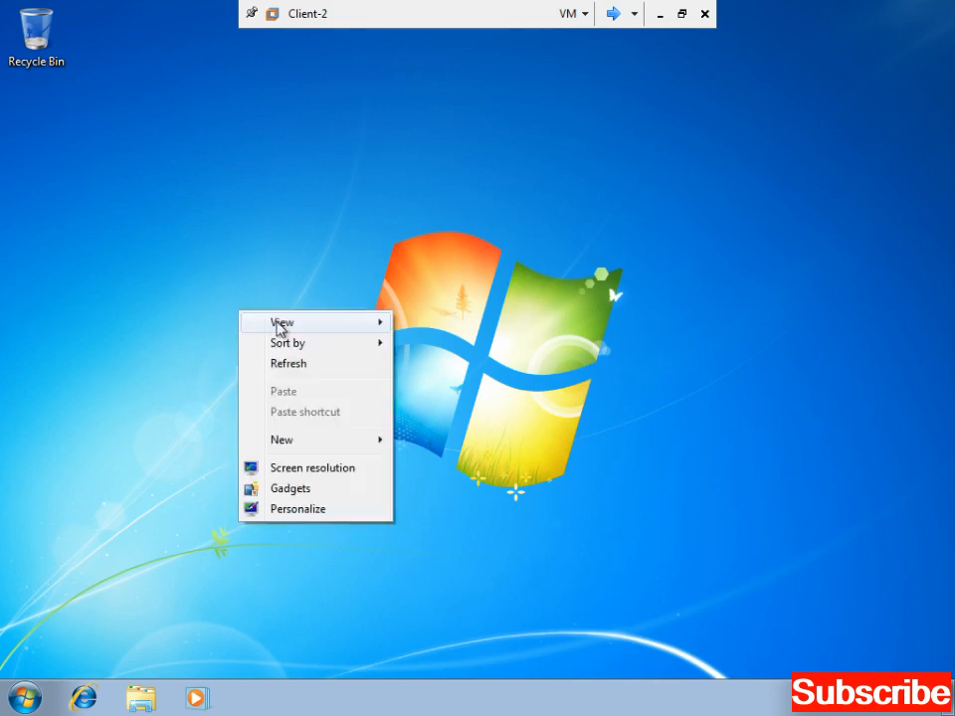
{"action": "left_click", "coordinate": [290, 363]}
{"action": "right_click", "coordinate": [289, 310]}
{"action": "left_click", "coordinate": [324, 357]}
{"action": "right_click", "coordinate": [287, 295]}
{"action": "left_click", "coordinate": [329, 347]}
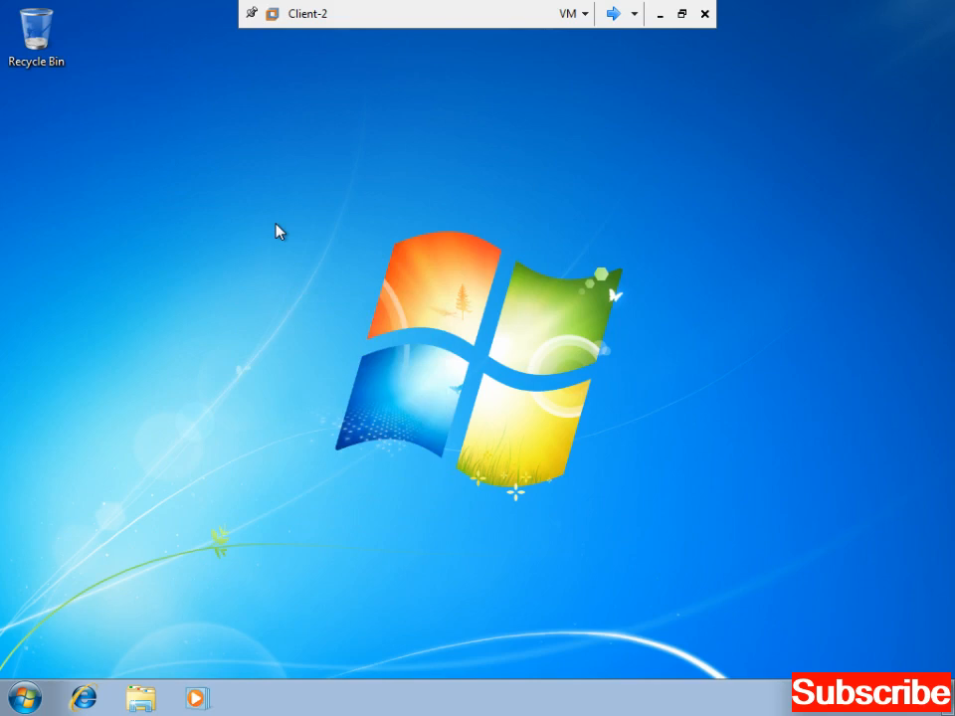
{"action": "right_click", "coordinate": [279, 229]}
{"action": "left_click", "coordinate": [313, 279]}
{"action": "right_click", "coordinate": [266, 223]}
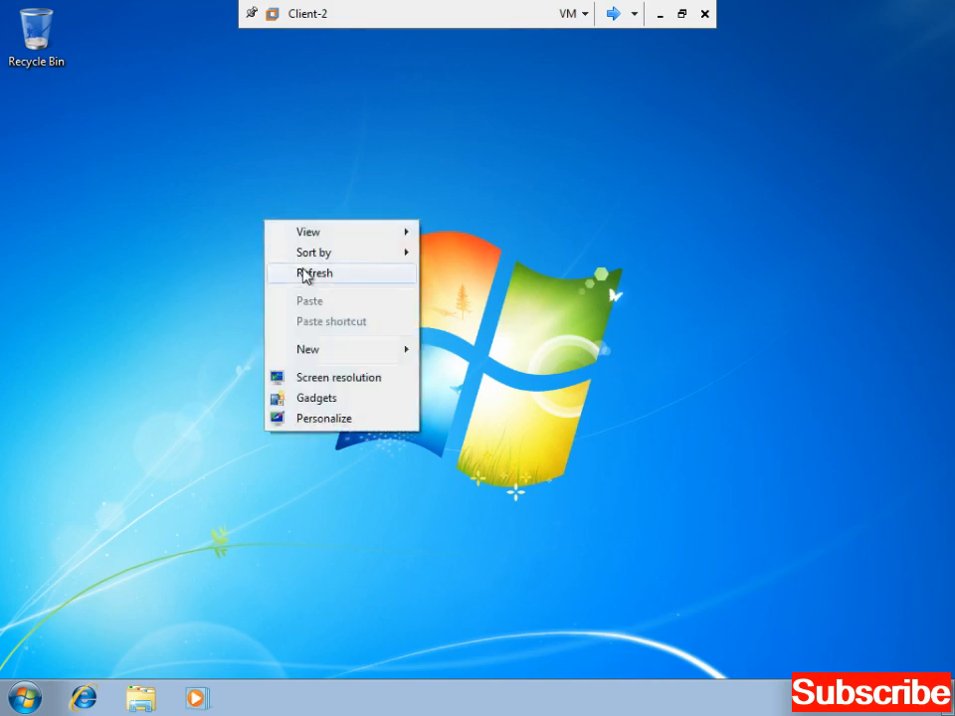
{"action": "left_click", "coordinate": [315, 275]}
- Search the Start menu for 'out' and launch Microsoft Office Outlook 2003
{"action": "left_click", "coordinate": [36, 700]}
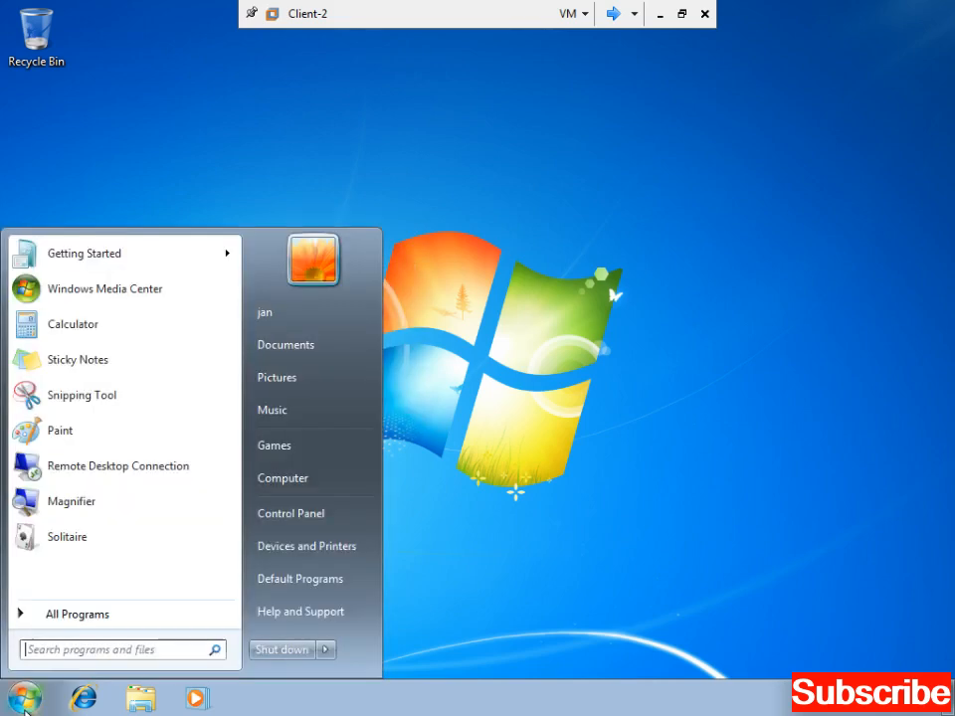
{"action": "left_click", "coordinate": [90, 652]}
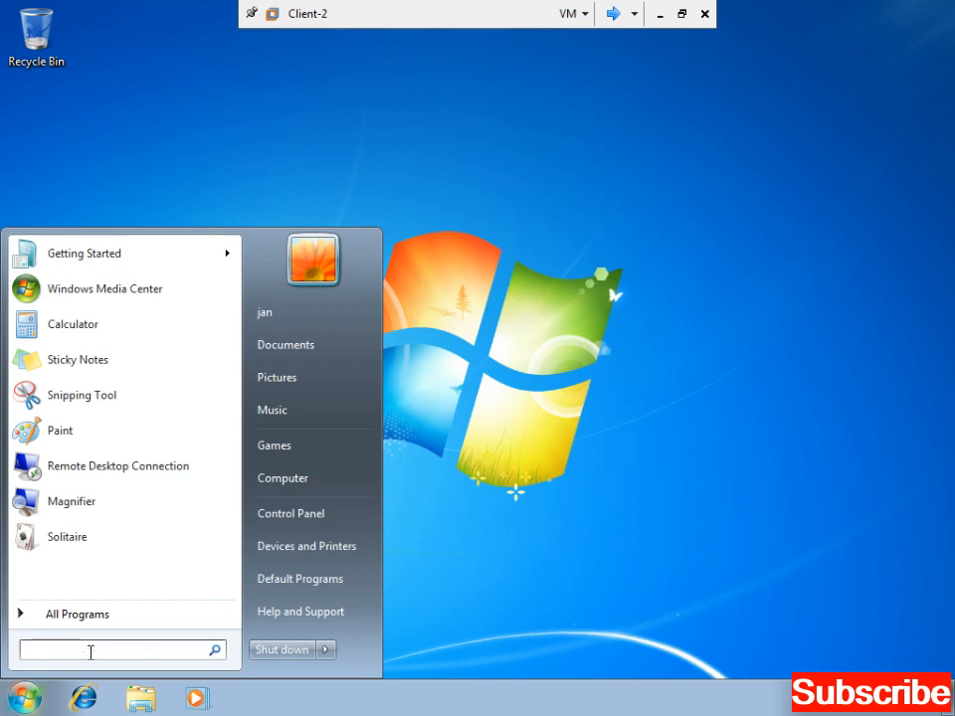
{"action": "type", "text": "out"}
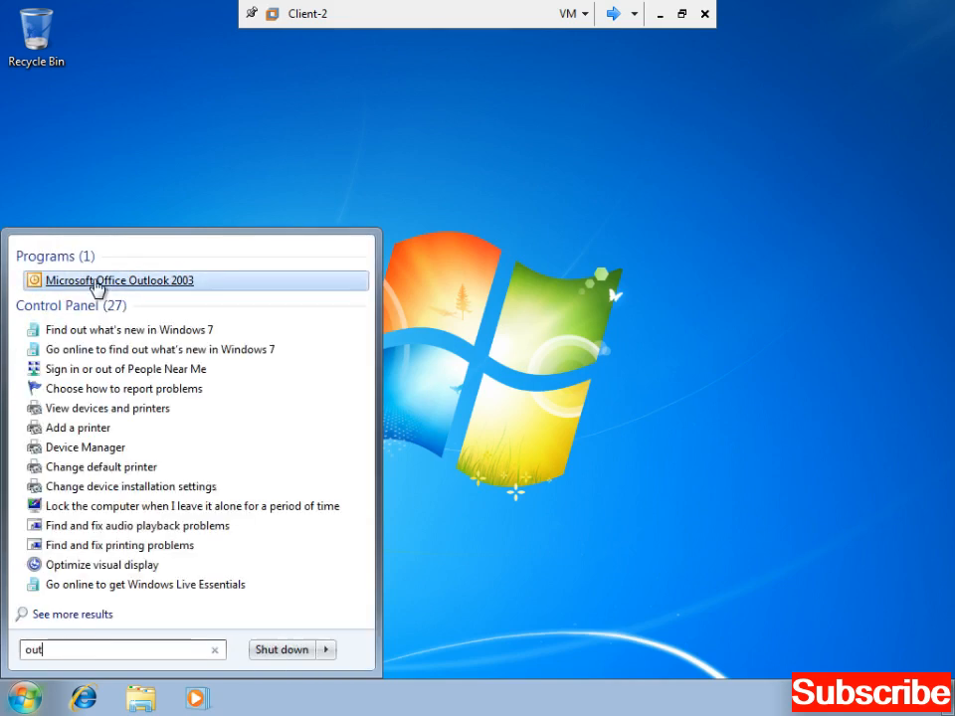
{"action": "left_click", "coordinate": [97, 282]}
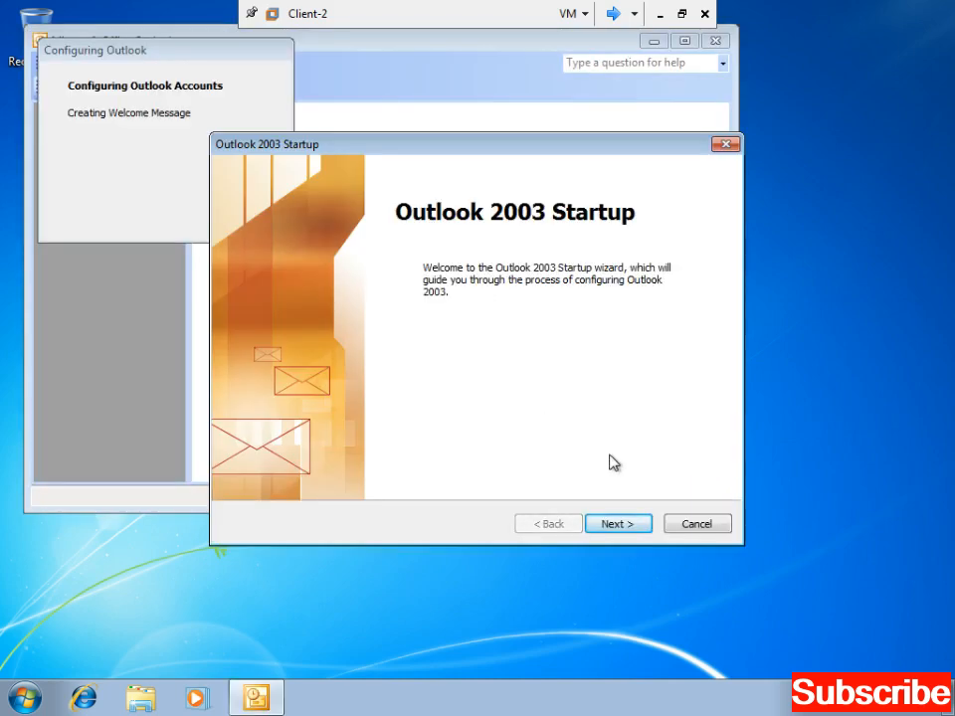
- Choose to configure a Microsoft Exchange Server account in the startup wizard, then switch to Server20031
{"action": "left_click", "coordinate": [620, 523]}
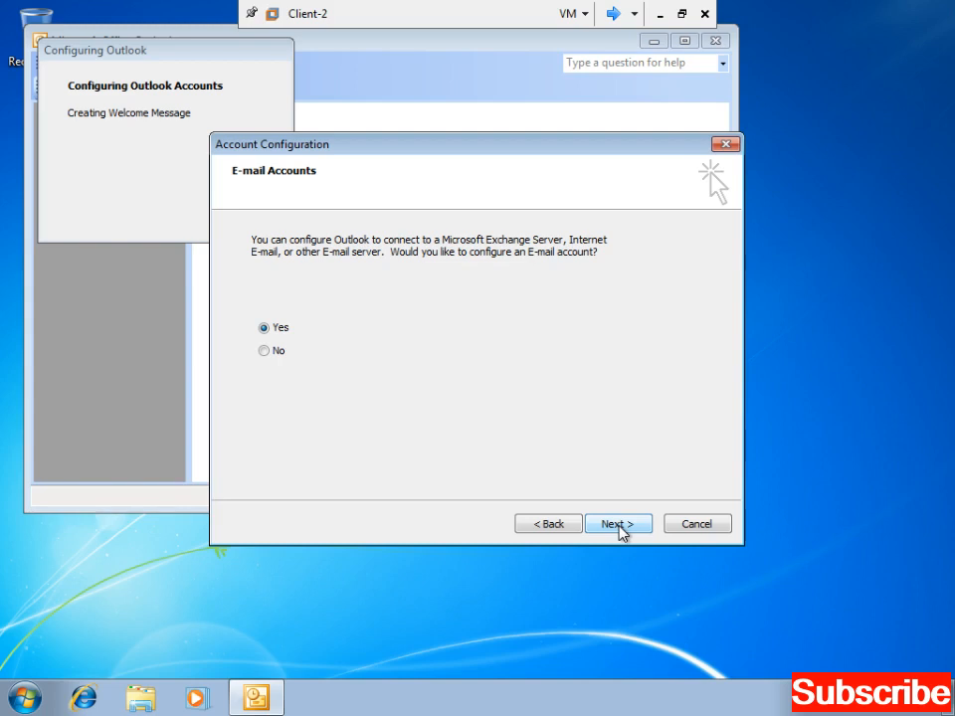
{"action": "left_click", "coordinate": [619, 524]}
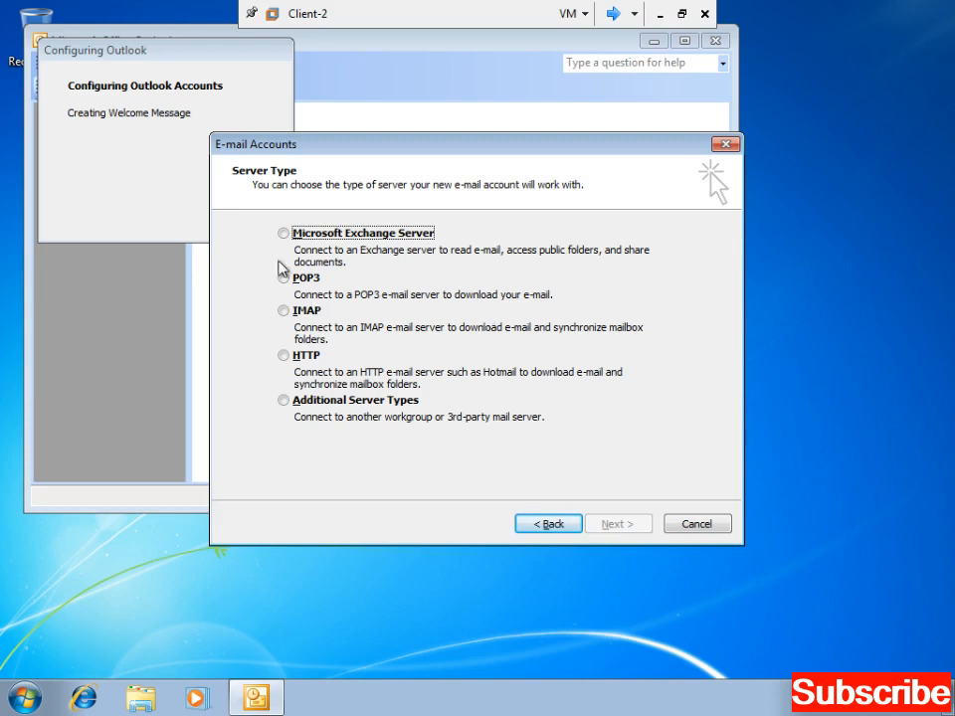
{"action": "left_click", "coordinate": [287, 237]}
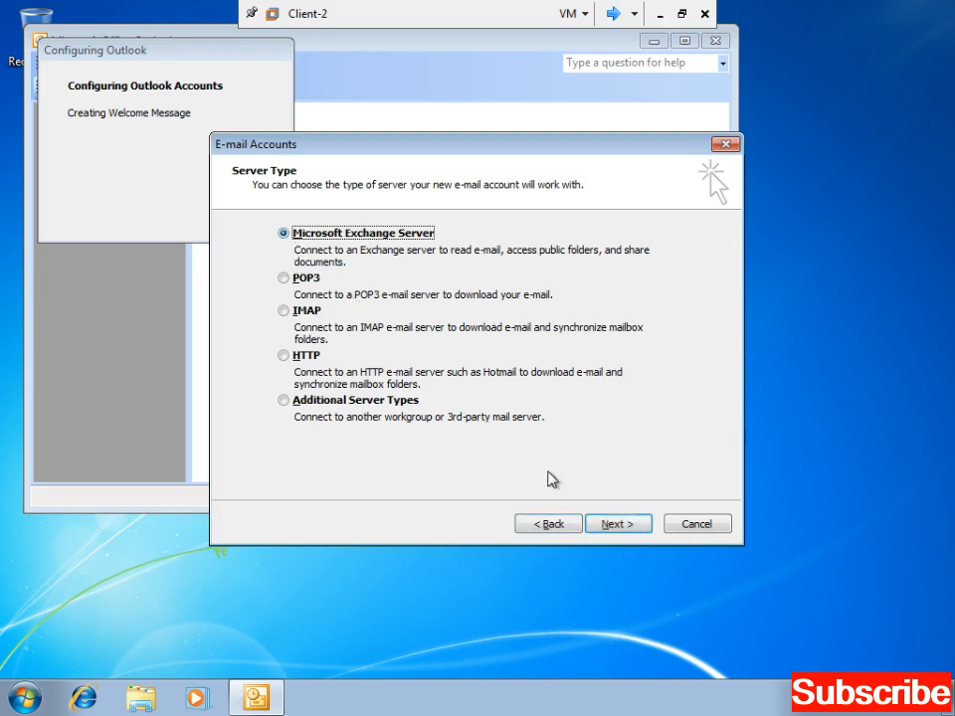
{"action": "left_click", "coordinate": [596, 527]}
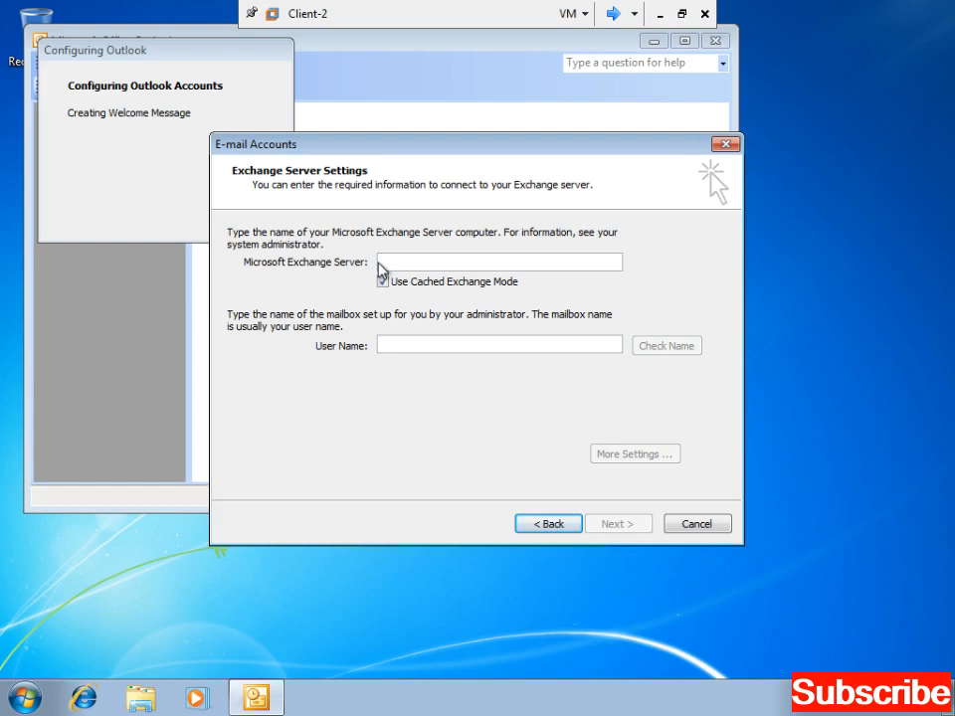
{"action": "left_click", "coordinate": [613, 13]}
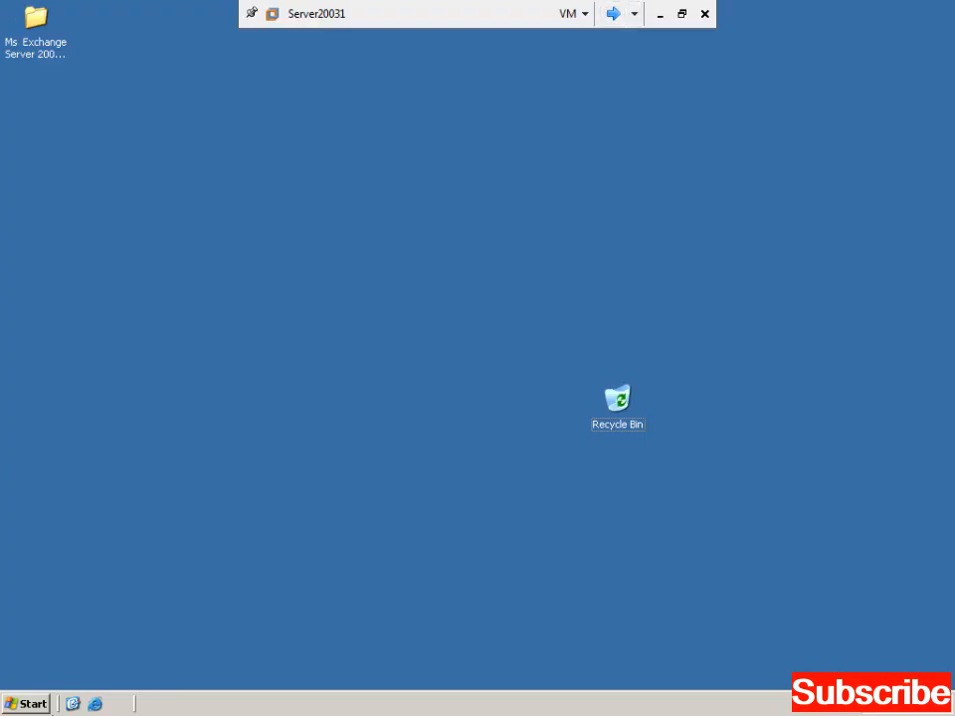
- Read Server20031's full computer name, kardan11.dit.com, in System Properties, then return to Client-2
{"action": "left_click", "coordinate": [34, 704]}
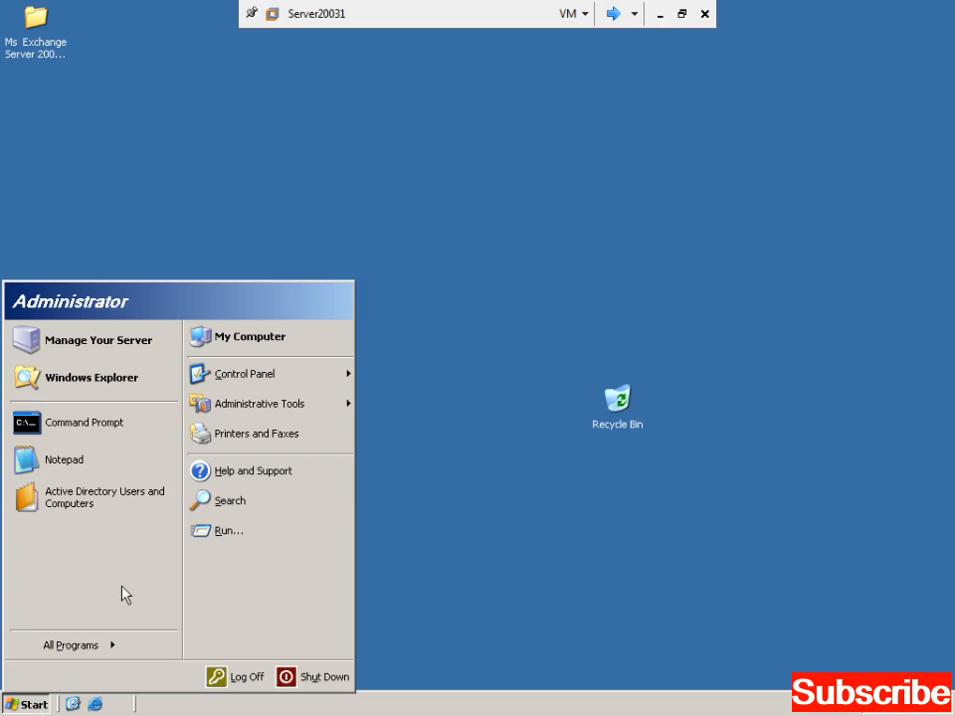
{"action": "right_click", "coordinate": [251, 343]}
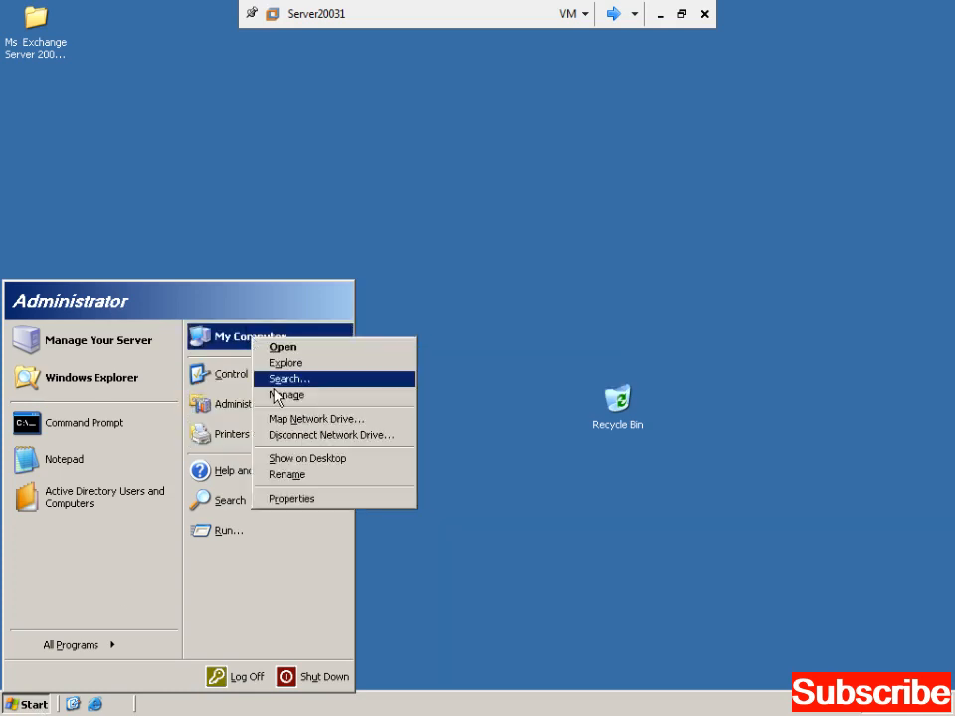
{"action": "left_click", "coordinate": [341, 496]}
{"action": "left_click", "coordinate": [177, 78]}
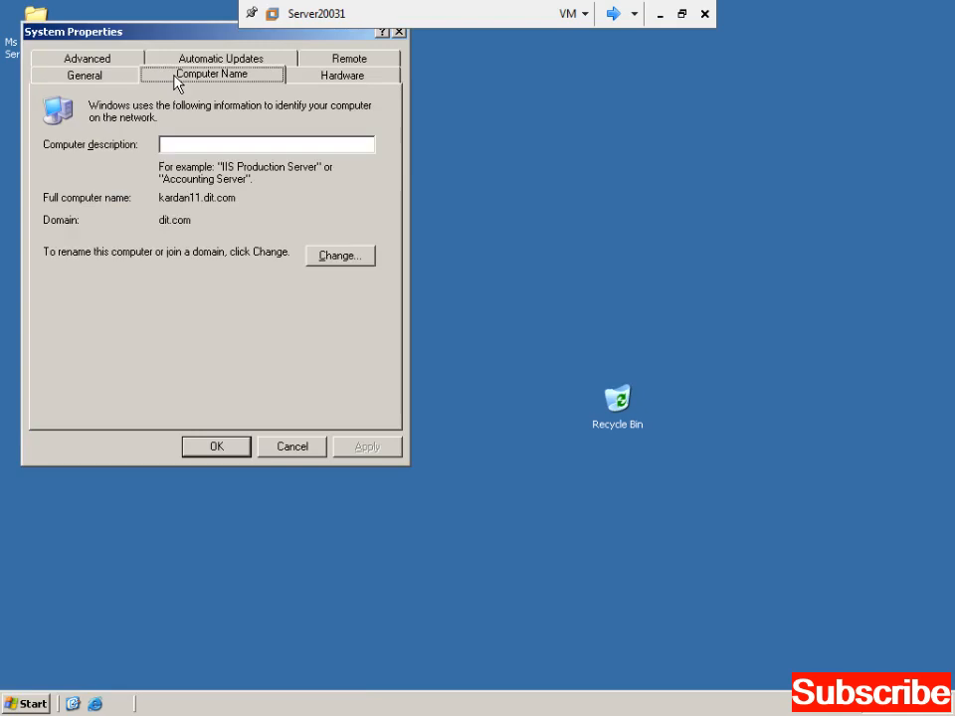
{"action": "left_click_drag", "start_coordinate": [199, 197], "coordinate": [177, 197]}
{"action": "left_click_drag", "start_coordinate": [235, 196], "coordinate": [204, 195]}
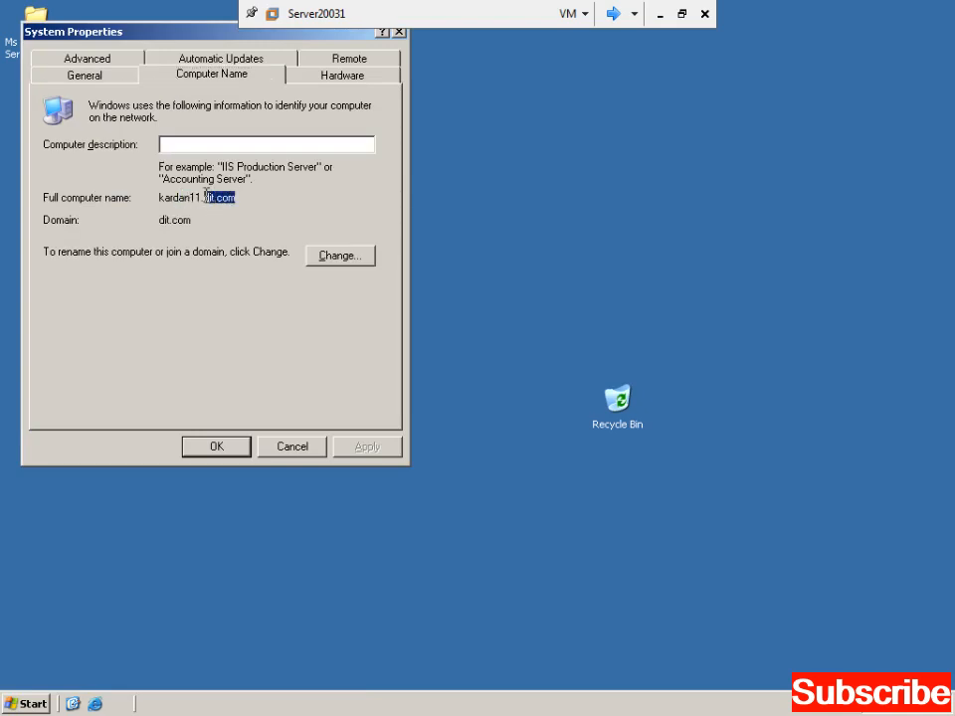
{"action": "left_click", "coordinate": [294, 447]}
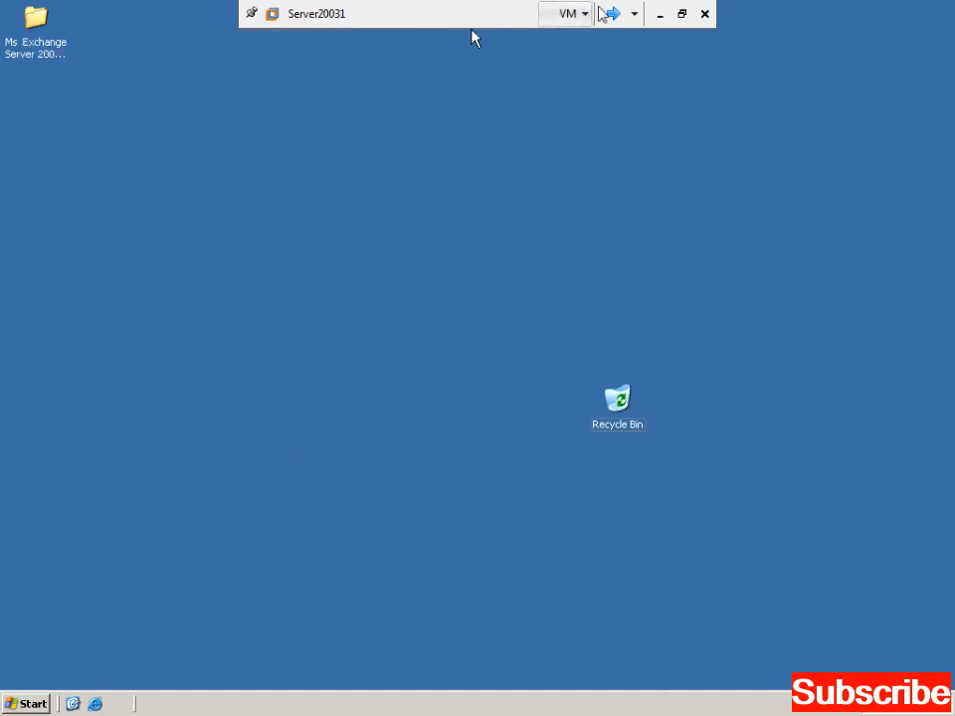
{"action": "left_click", "coordinate": [613, 15]}
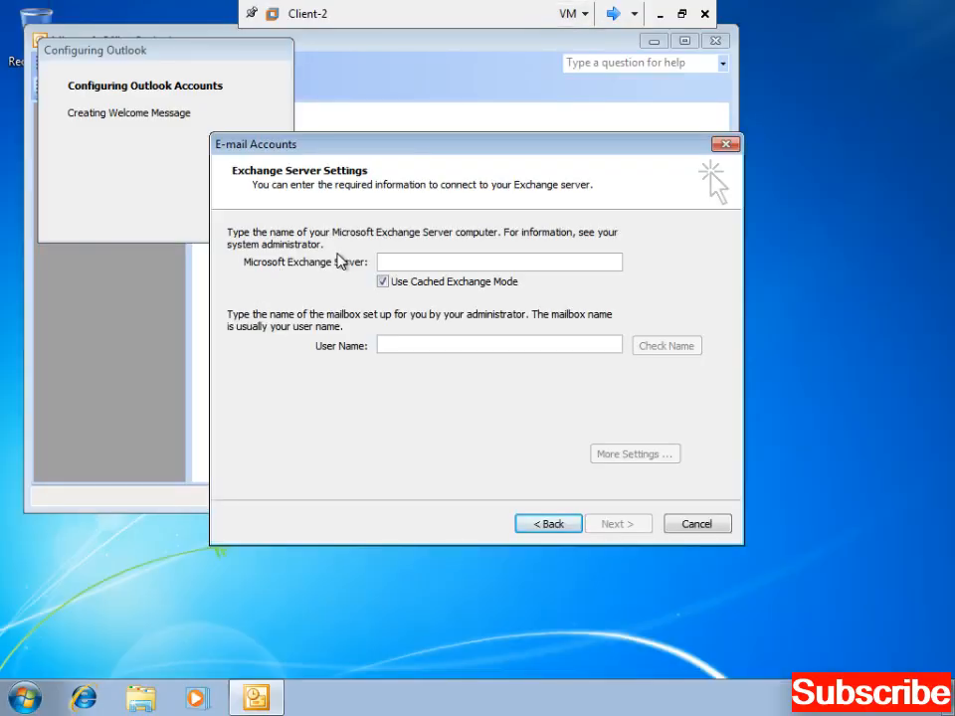
- Enter dit.com as the Exchange server, fill in the mailbox user name, and run Check Name
{"action": "left_click", "coordinate": [392, 262]}
{"action": "type", "text": "dit.com"}
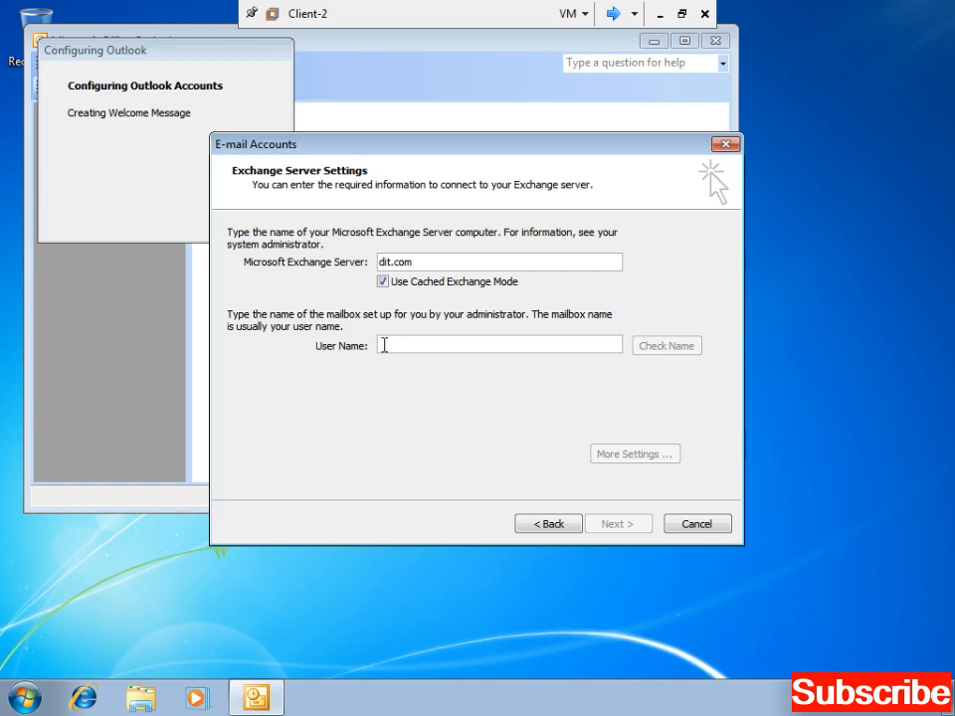
{"action": "type", "text": "jan"}
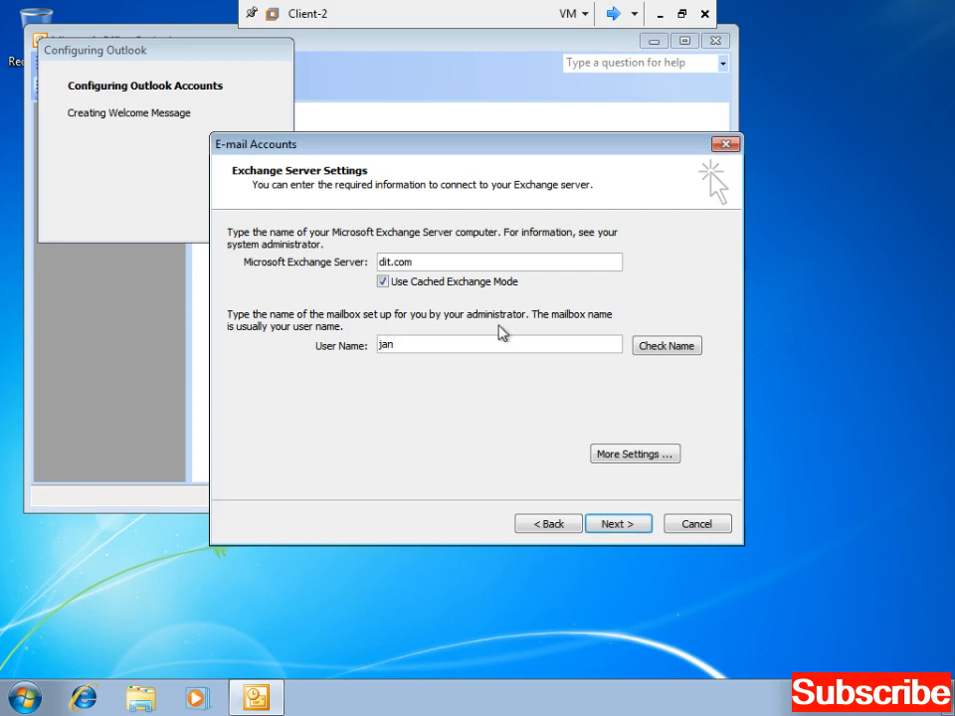
{"action": "double_click", "coordinate": [436, 258]}
{"action": "left_click", "coordinate": [380, 345]}
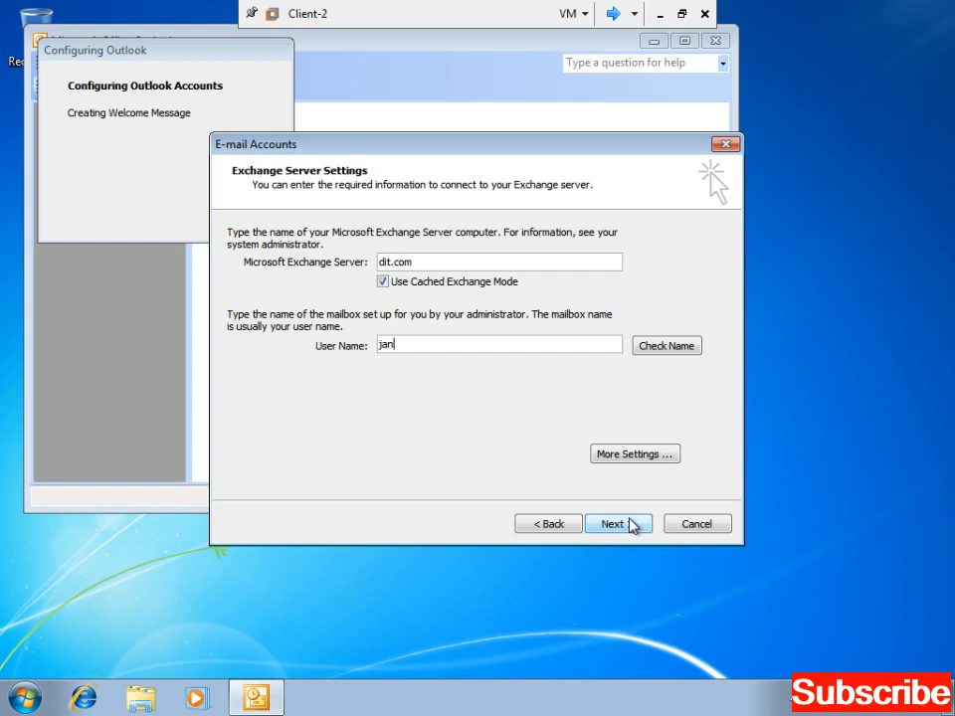
{"action": "left_click", "coordinate": [656, 352]}
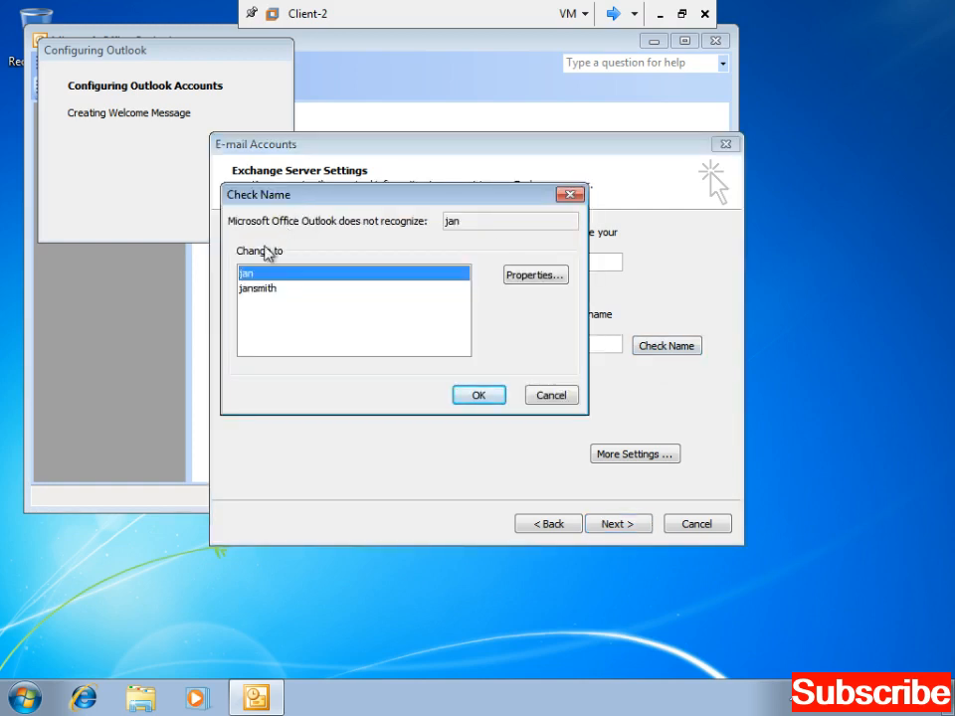
- Accept the first matching mailbox name from the Check Name list
{"action": "left_click", "coordinate": [253, 291]}
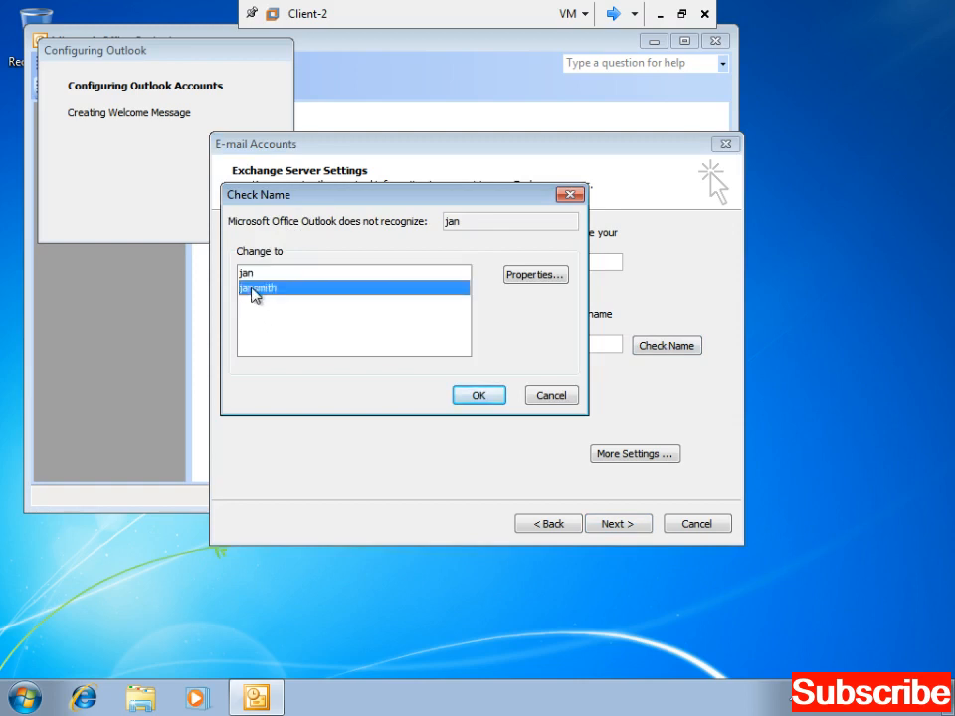
{"action": "left_click", "coordinate": [246, 273]}
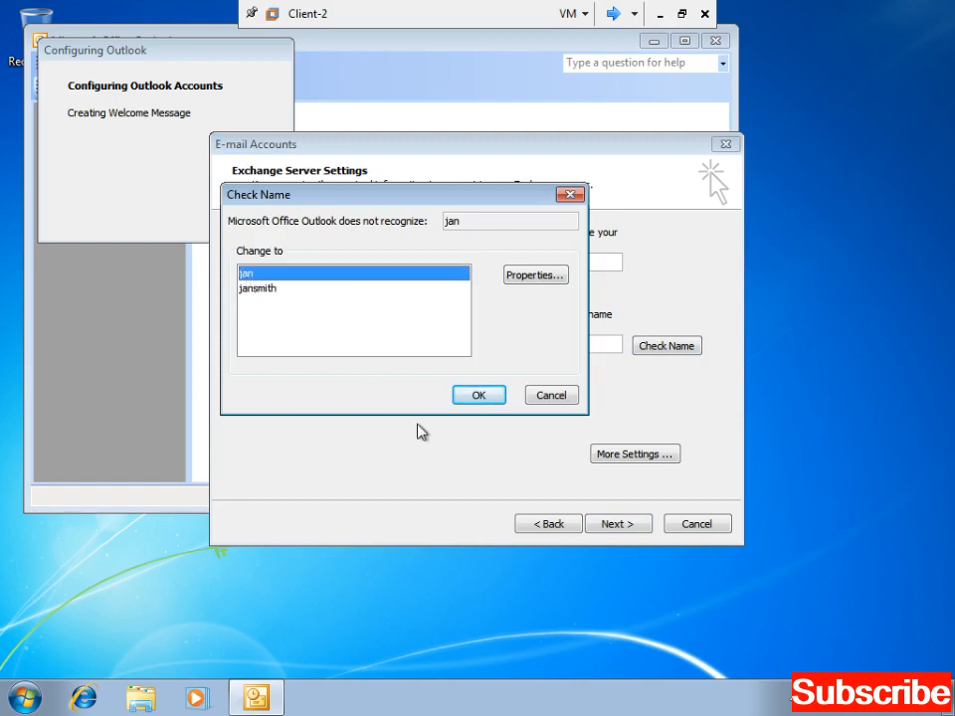
{"action": "left_click", "coordinate": [458, 399]}
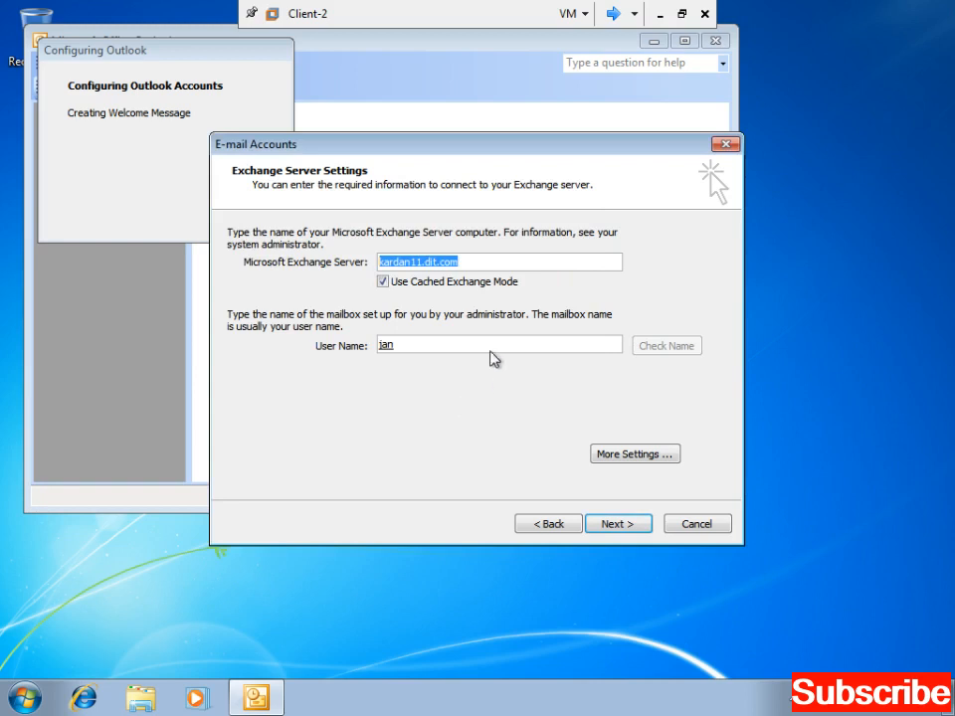
{"action": "left_click", "coordinate": [484, 264]}
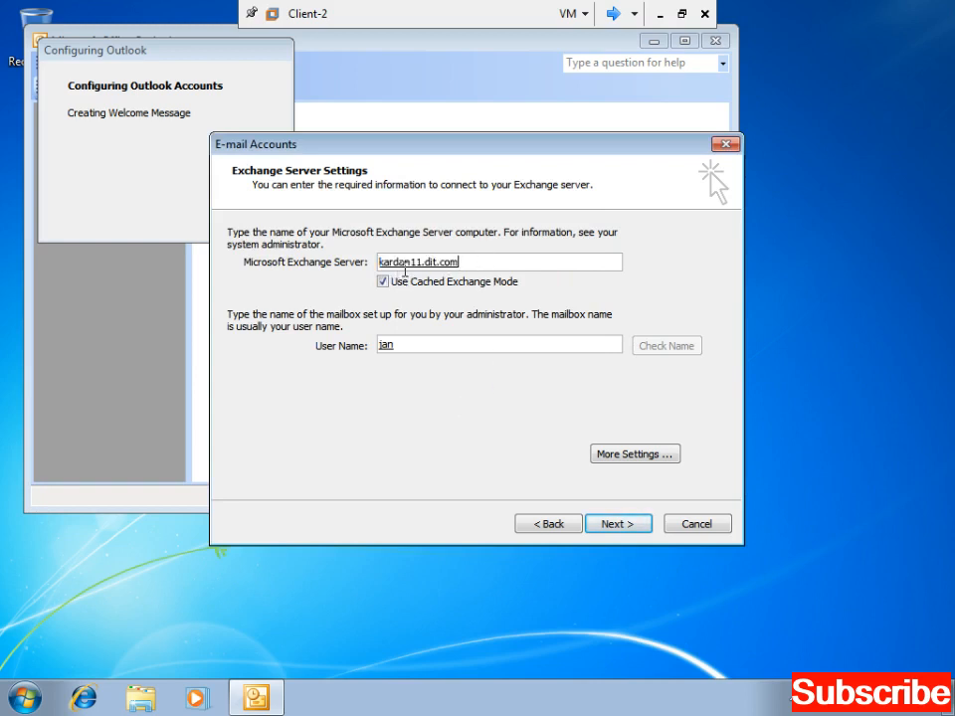
{"action": "left_click_drag", "start_coordinate": [418, 346], "coordinate": [376, 347]}
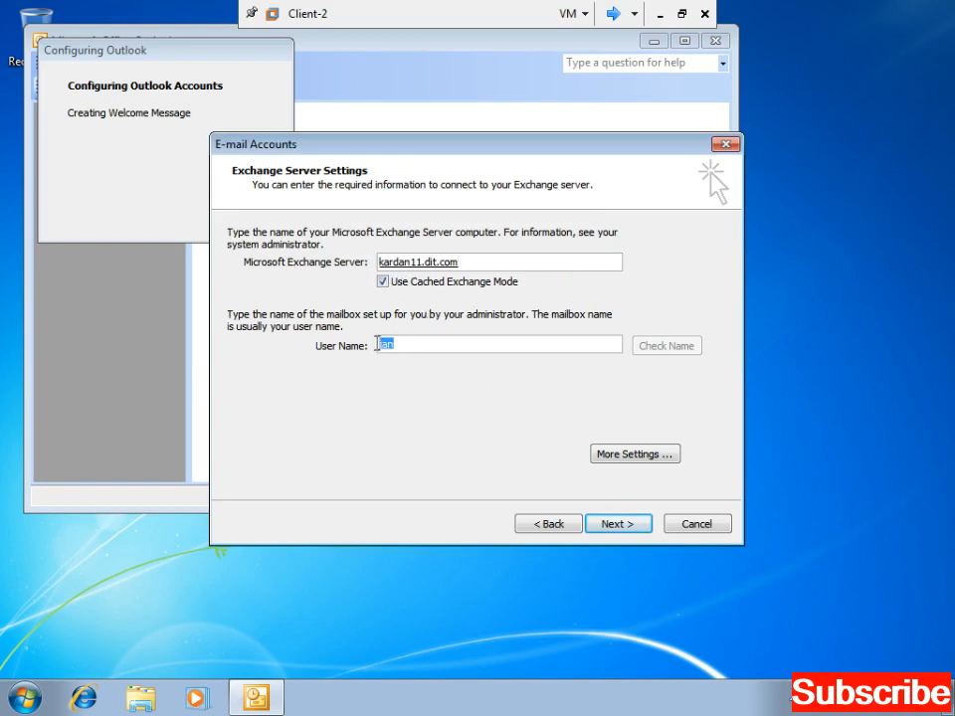
- Finish the Exchange account setup, confirm the user name, maximize Outlook, then close it
{"action": "left_click", "coordinate": [617, 531]}
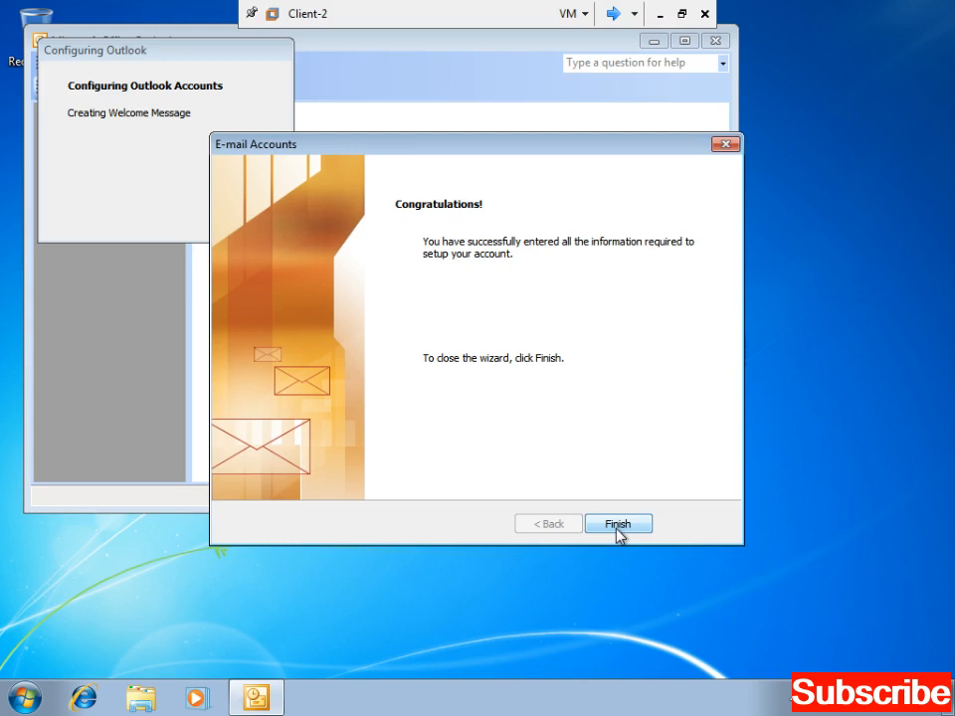
{"action": "left_click", "coordinate": [618, 524]}
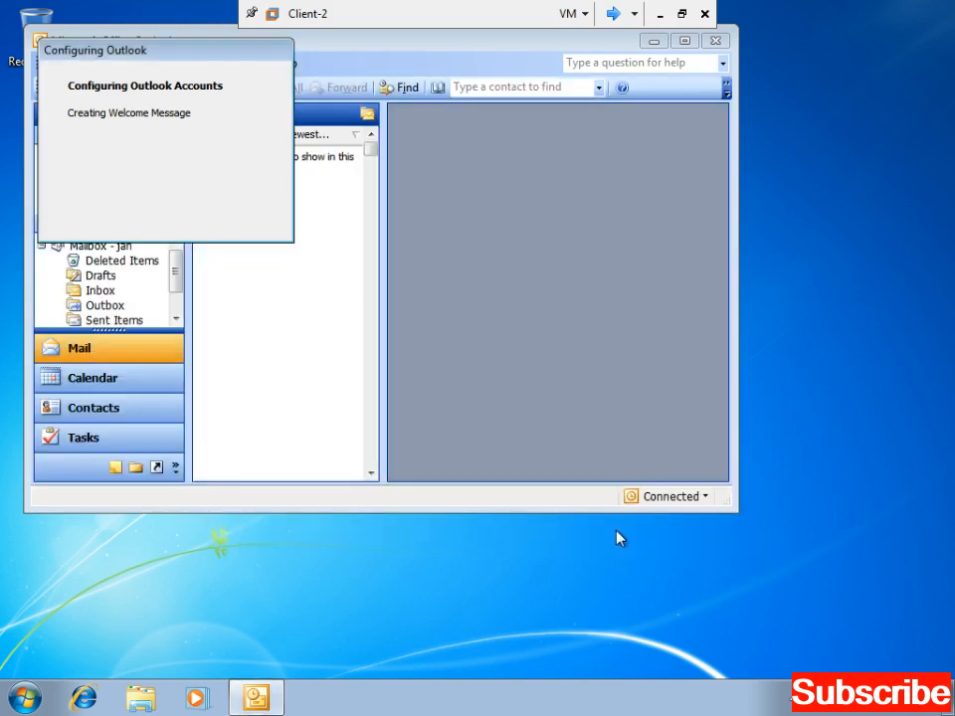
{"action": "key", "text": "Return"}
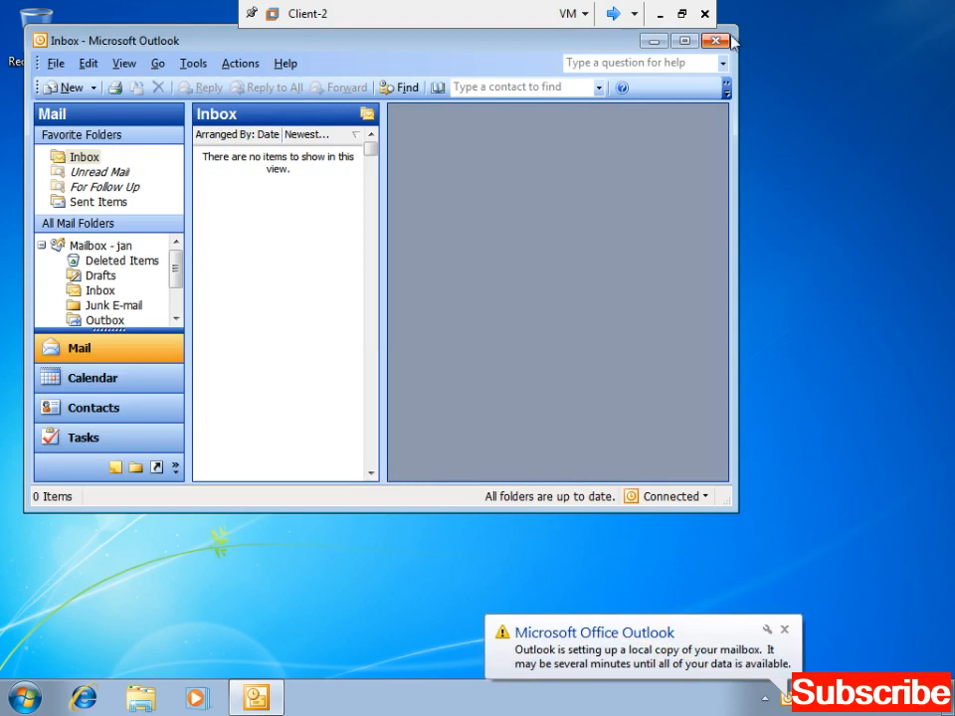
{"action": "left_click", "coordinate": [685, 41]}
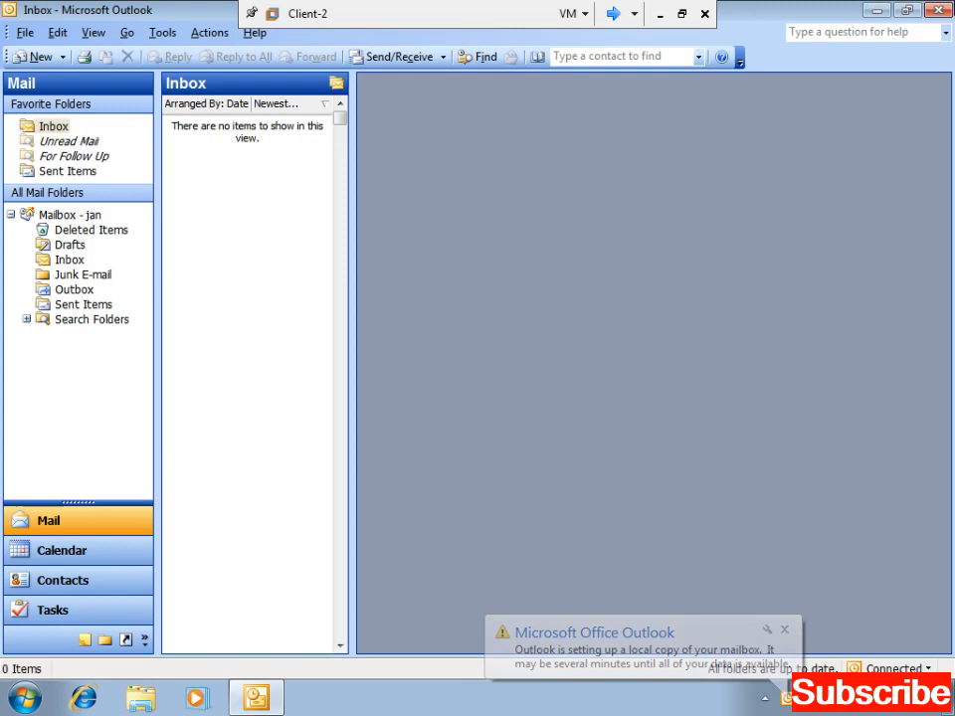
{"action": "left_click", "coordinate": [947, 15]}
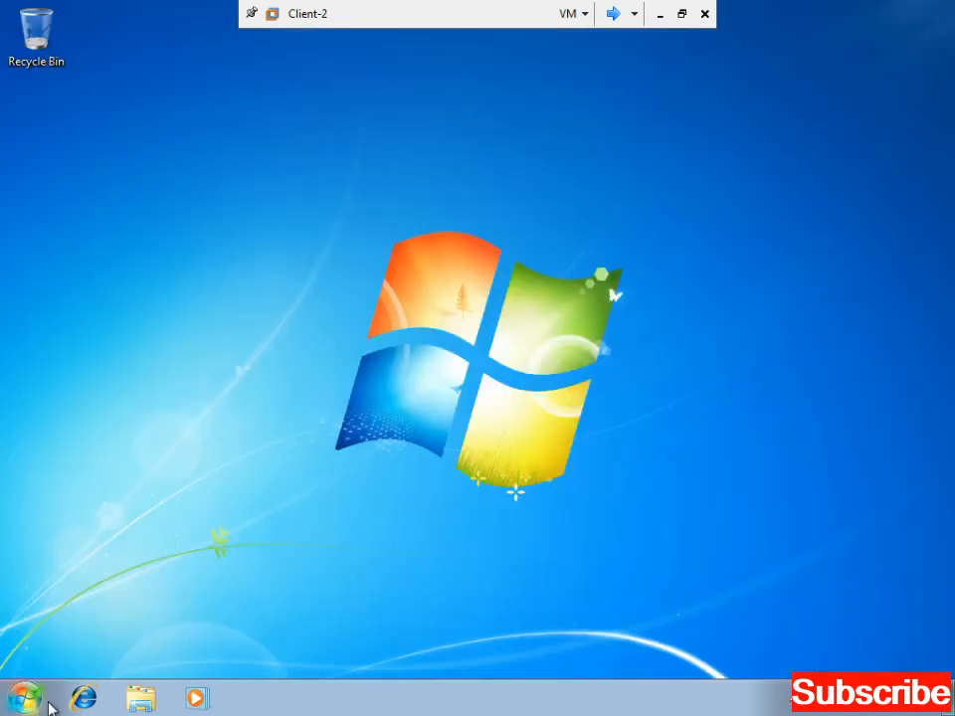
- Relaunch Microsoft Office Outlook 2003 from the Start menu
{"action": "left_click", "coordinate": [23, 708]}
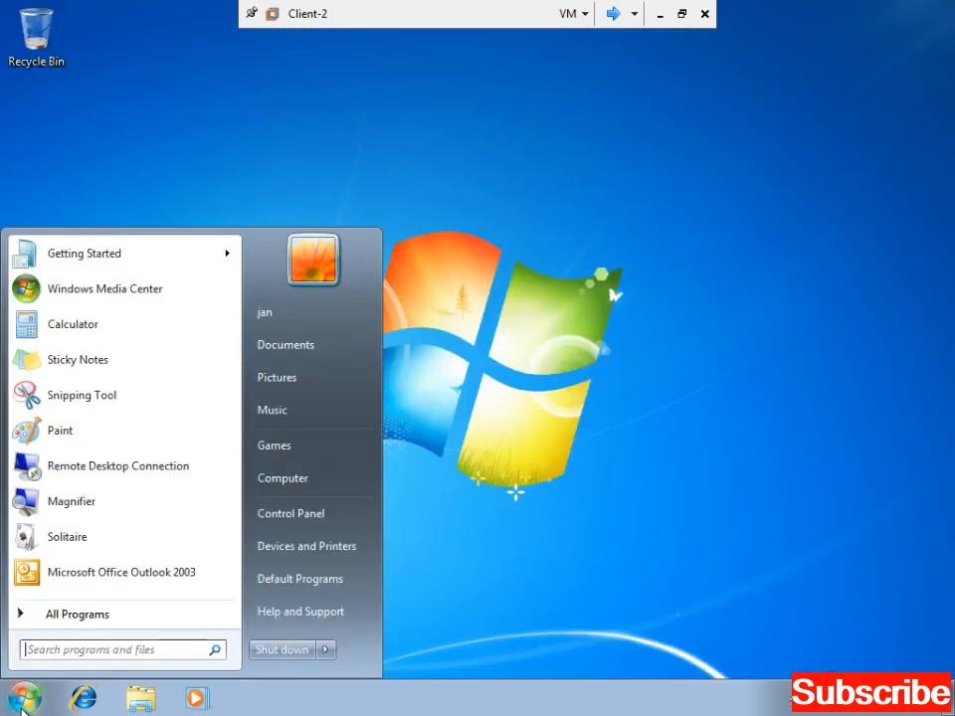
{"action": "left_click", "coordinate": [83, 574]}
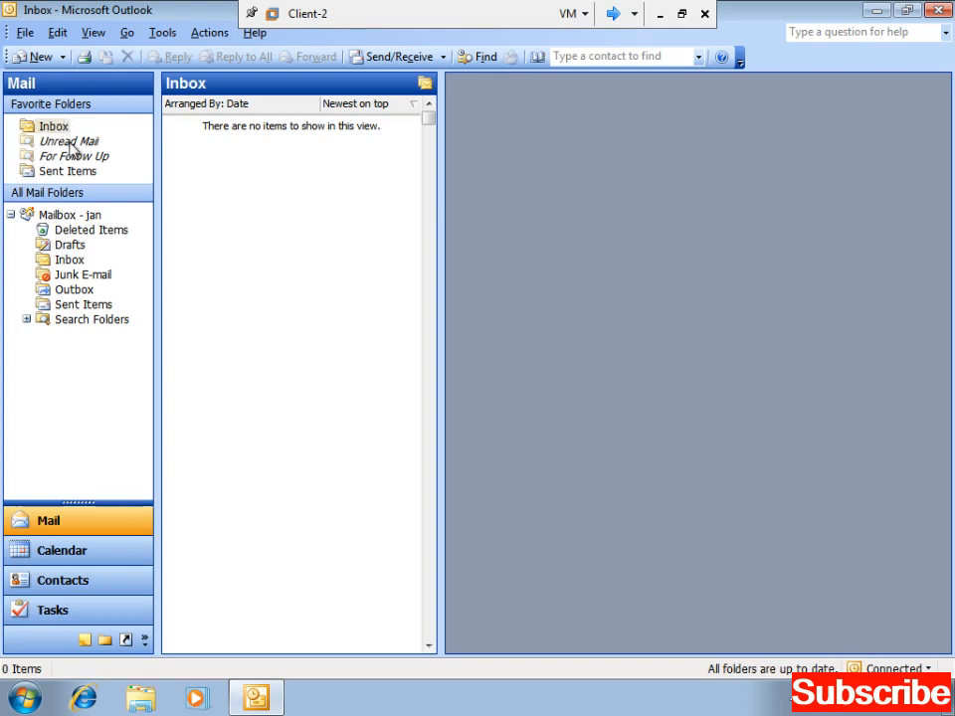
- Show the Folder List and place the Reading Pane at the Bottom
{"action": "left_click", "coordinate": [104, 643]}
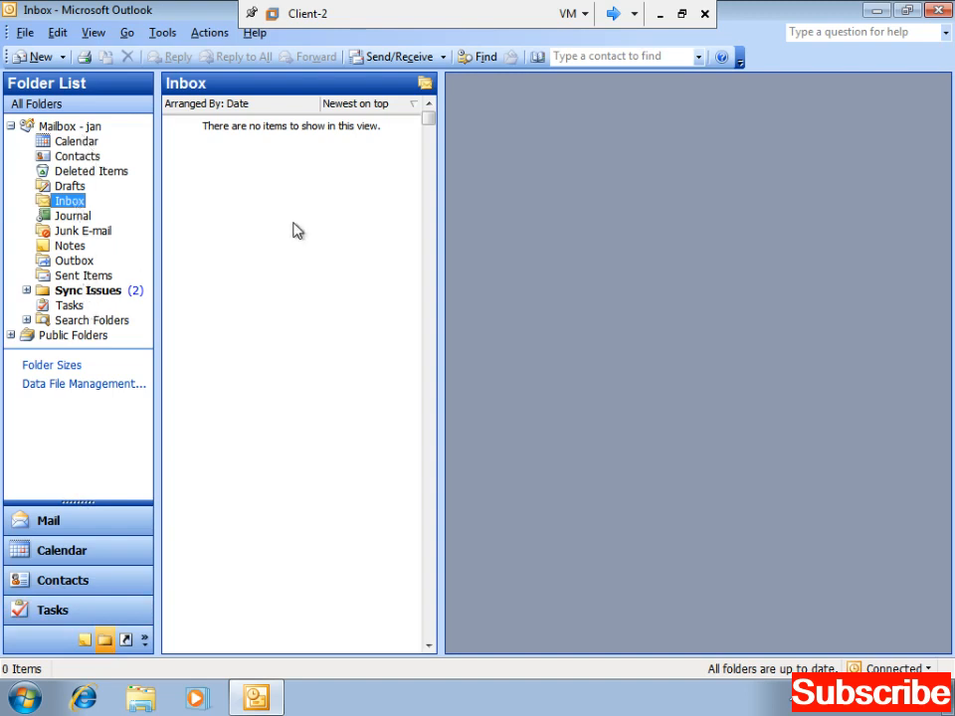
{"action": "left_click", "coordinate": [304, 149]}
{"action": "left_click", "coordinate": [96, 34]}
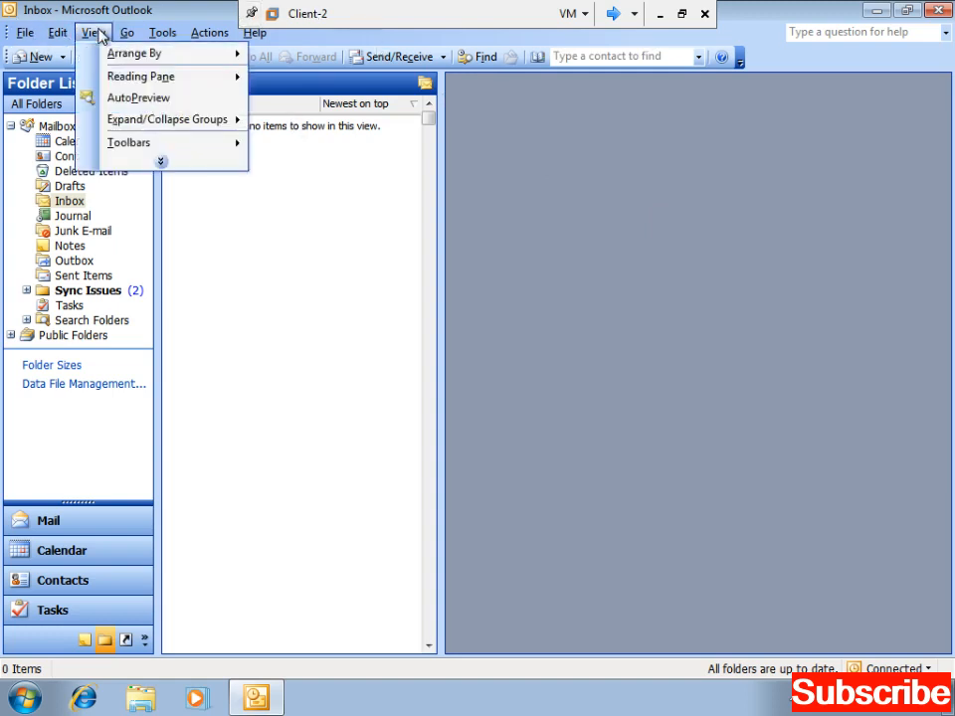
{"action": "mouse_move", "coordinate": [130, 79]}
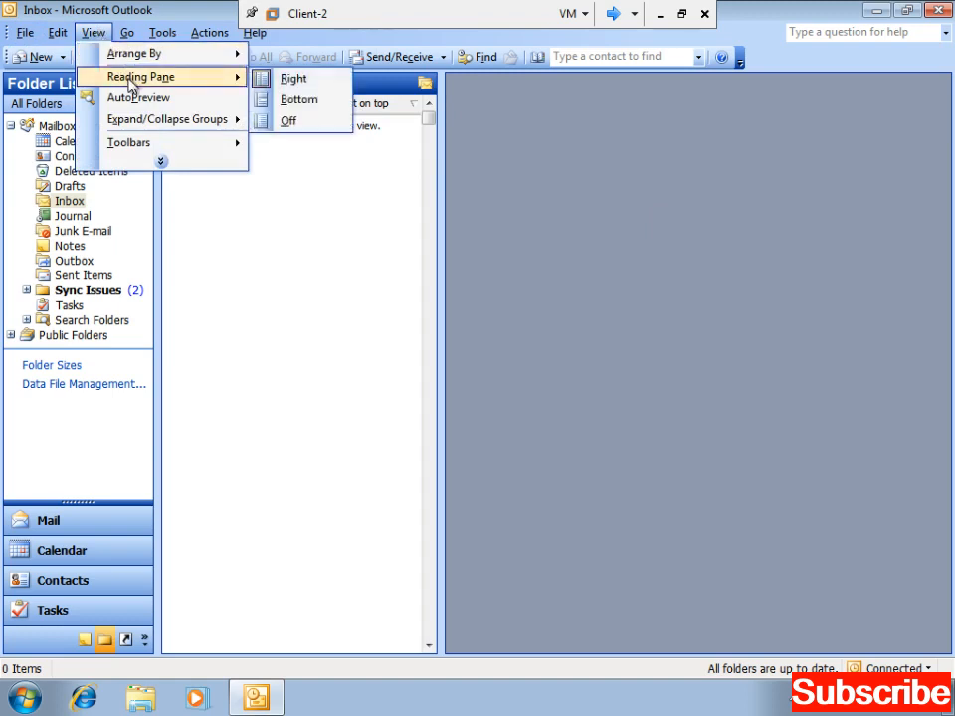
{"action": "left_click", "coordinate": [304, 100]}
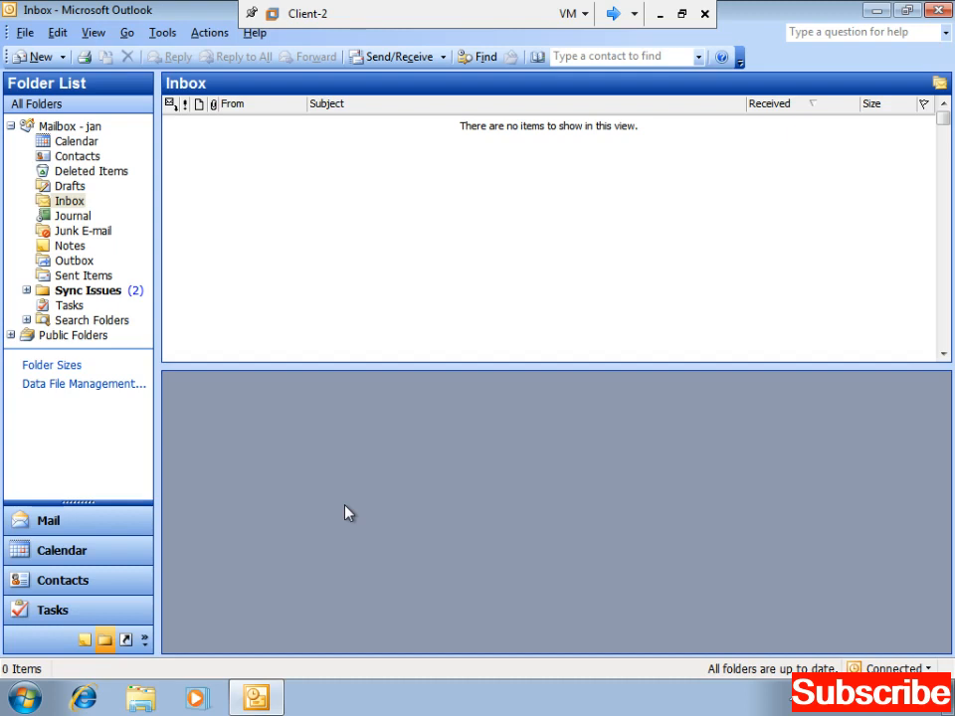
{"action": "left_click", "coordinate": [938, 10]}
{"action": "right_click", "coordinate": [469, 343]}
{"action": "left_click", "coordinate": [509, 393]}
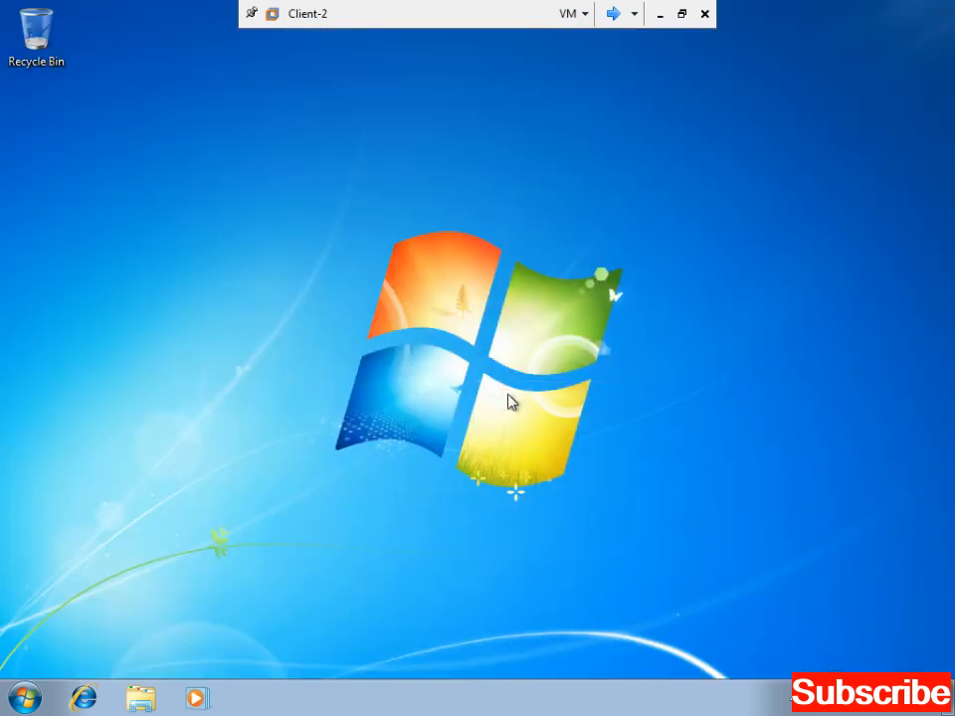
{"action": "right_click", "coordinate": [493, 375]}
{"action": "left_click", "coordinate": [524, 434]}
{"action": "left_click", "coordinate": [25, 698]}
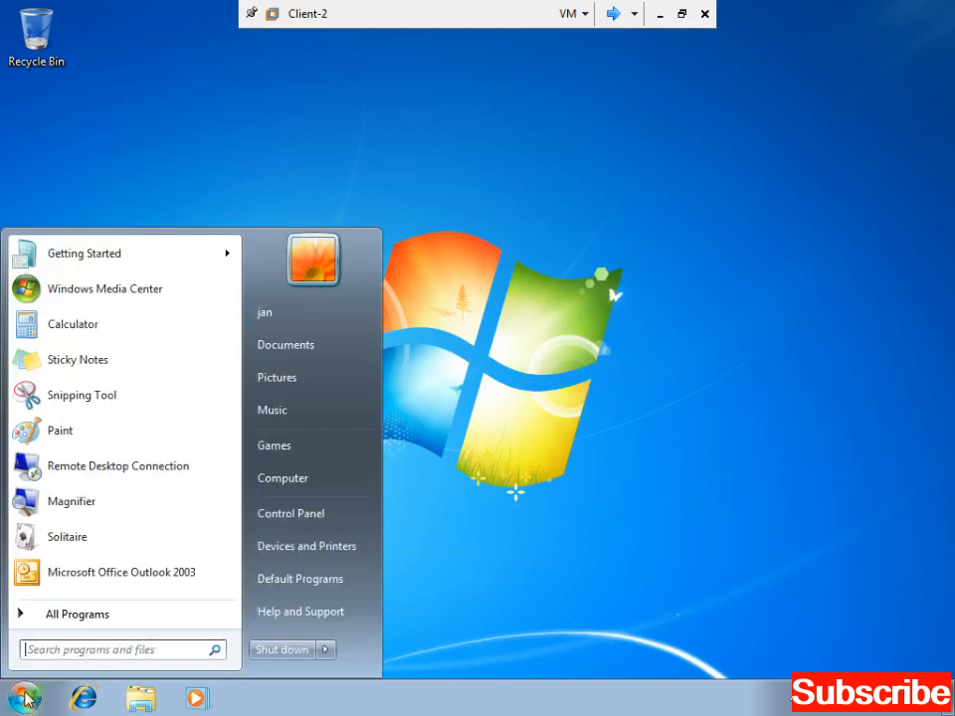
{"action": "left_click", "coordinate": [118, 575]}
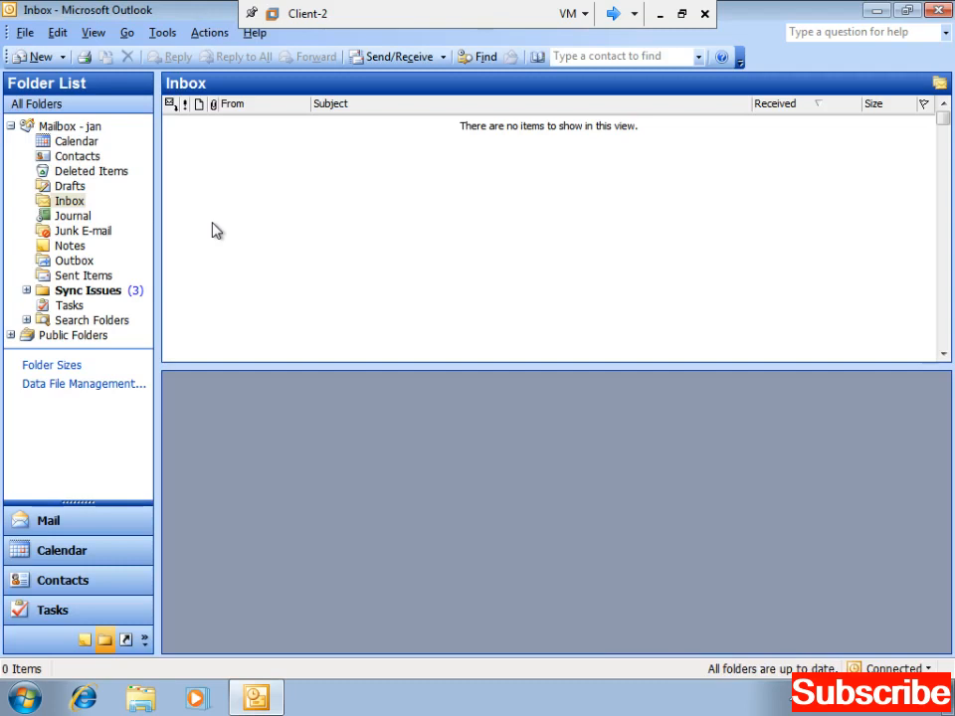
- Create a new mail message and open Select Names from its To... button
{"action": "left_click", "coordinate": [58, 62]}
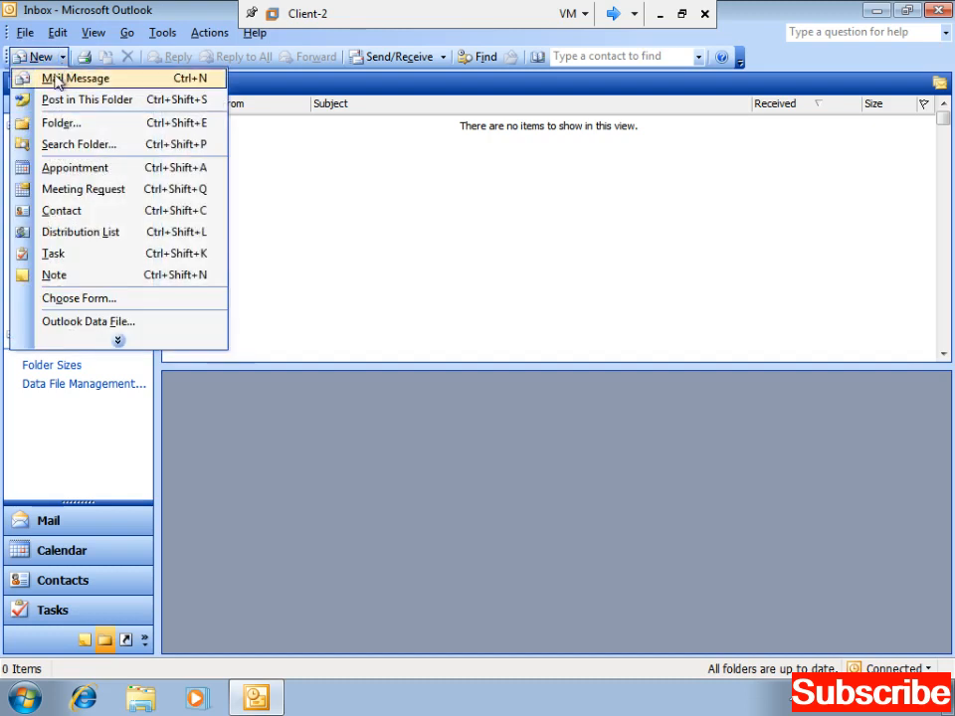
{"action": "left_click", "coordinate": [56, 88]}
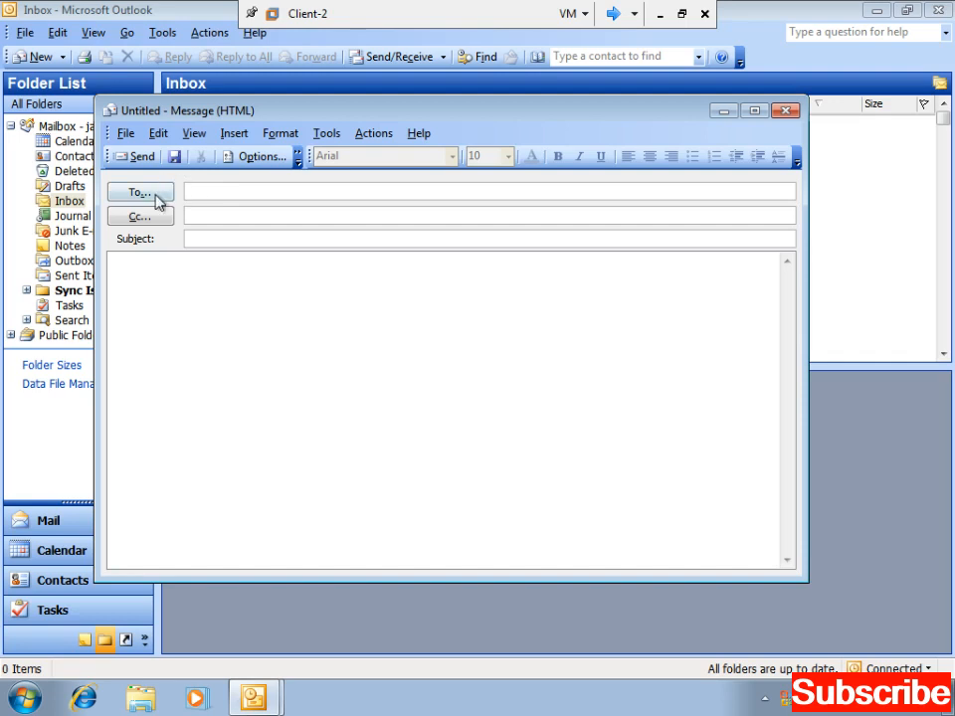
{"action": "left_click", "coordinate": [156, 196]}
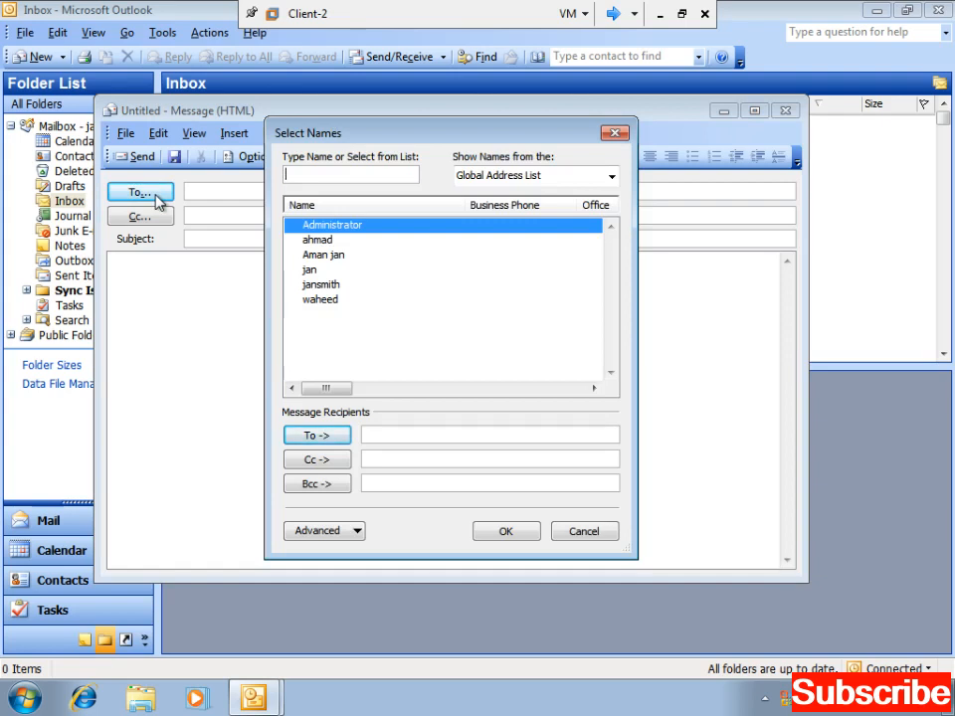
- Browse the All Groups, Outlook Address Book and Contacts lists, then return to the Global Address List
{"action": "key", "text": "Down"}
{"action": "key", "text": "Down"}
{"action": "key", "text": "Down"}
{"action": "key", "text": "Down"}
{"action": "key", "text": "Down"}
{"action": "key", "text": "Up"}
{"action": "key", "text": "Up"}
{"action": "key", "text": "Up"}
{"action": "key", "text": "Up"}
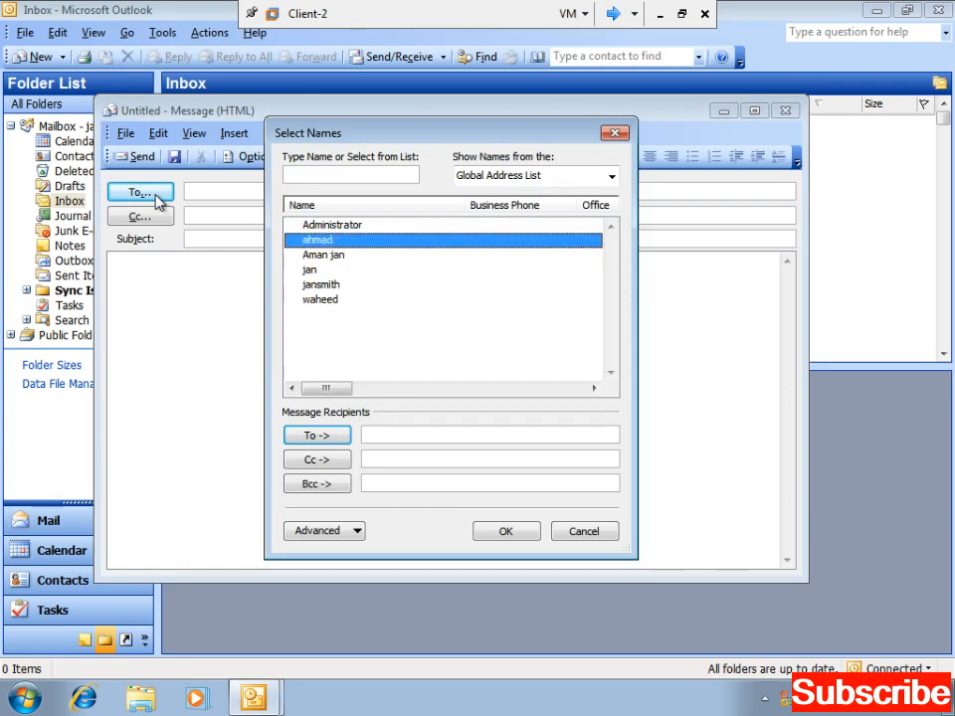
{"action": "key", "text": "Down"}
{"action": "key", "text": "Down"}
{"action": "key", "text": "Down"}
{"action": "key", "text": "Up"}
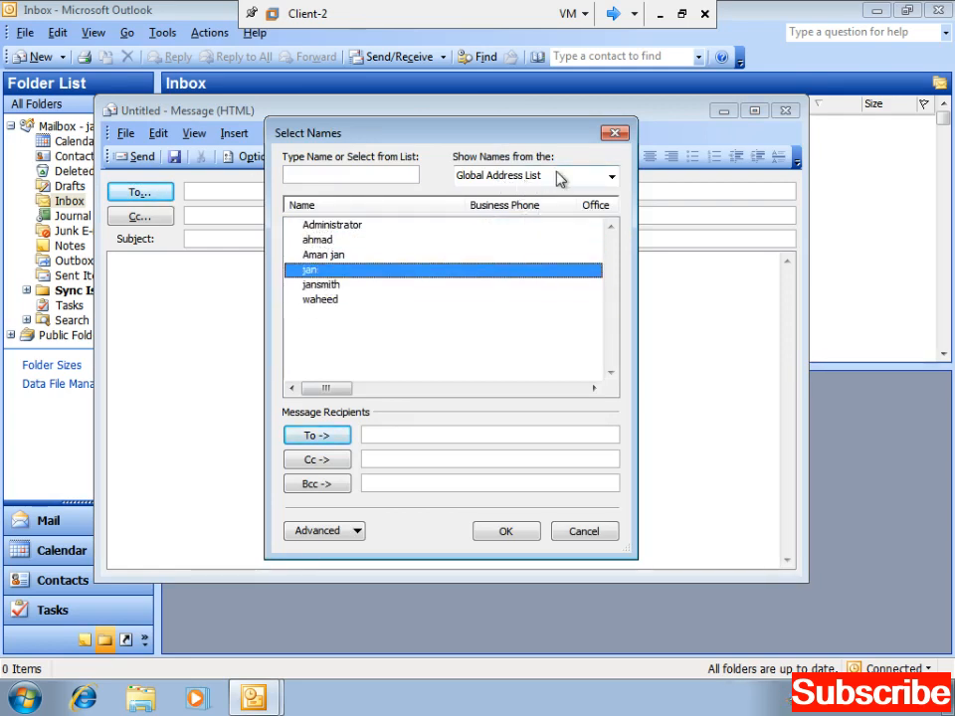
{"action": "left_click", "coordinate": [613, 177]}
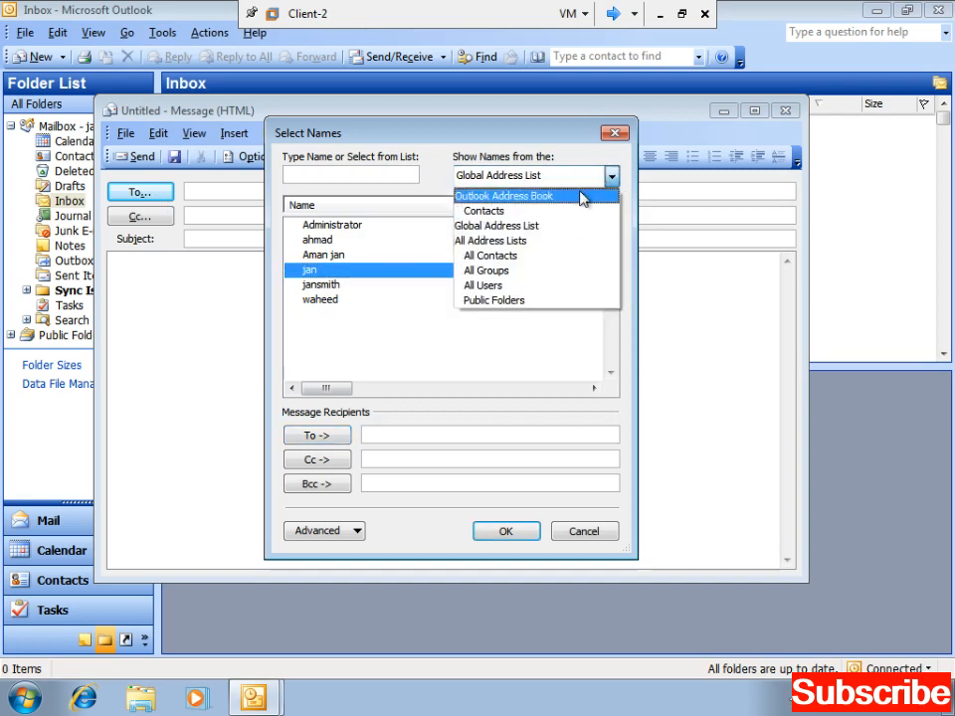
{"action": "left_click", "coordinate": [487, 271]}
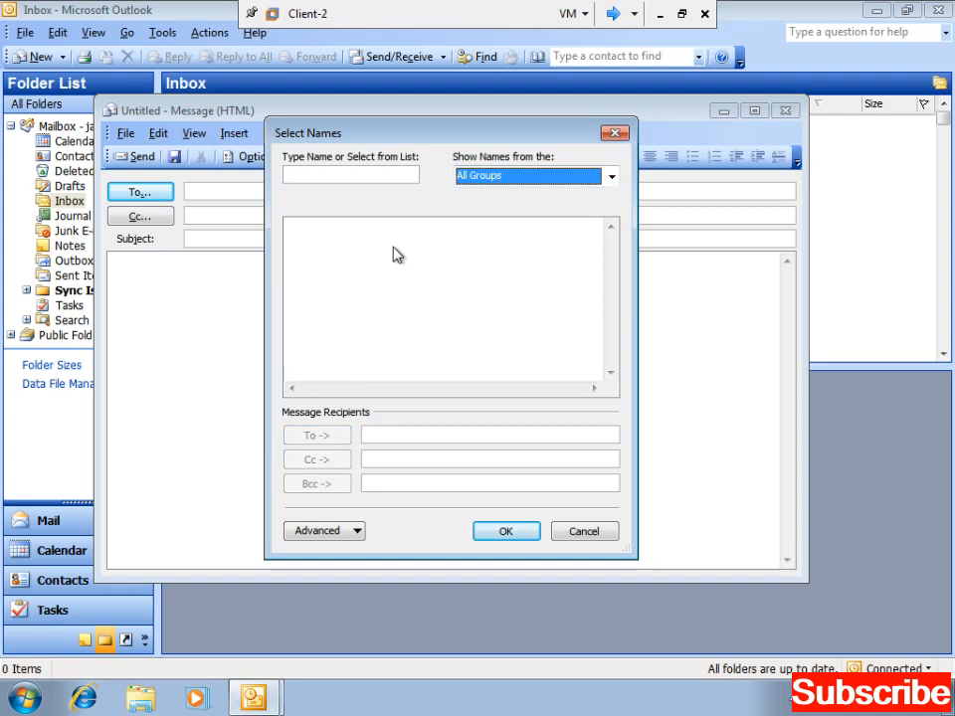
{"action": "left_click", "coordinate": [611, 179]}
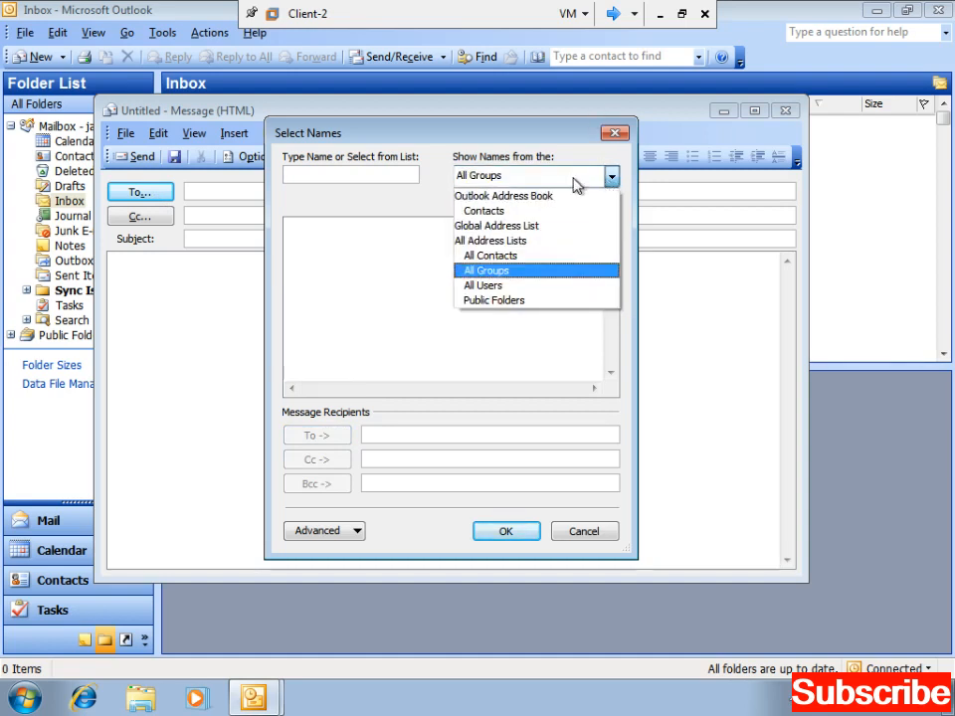
{"action": "left_click", "coordinate": [533, 196]}
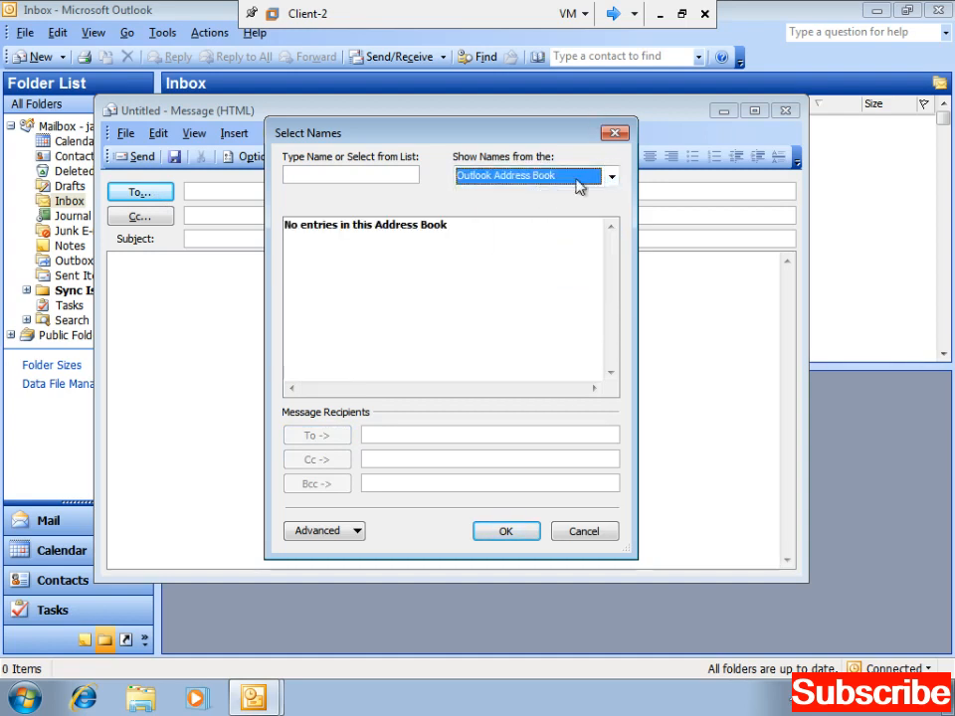
{"action": "left_click", "coordinate": [611, 181]}
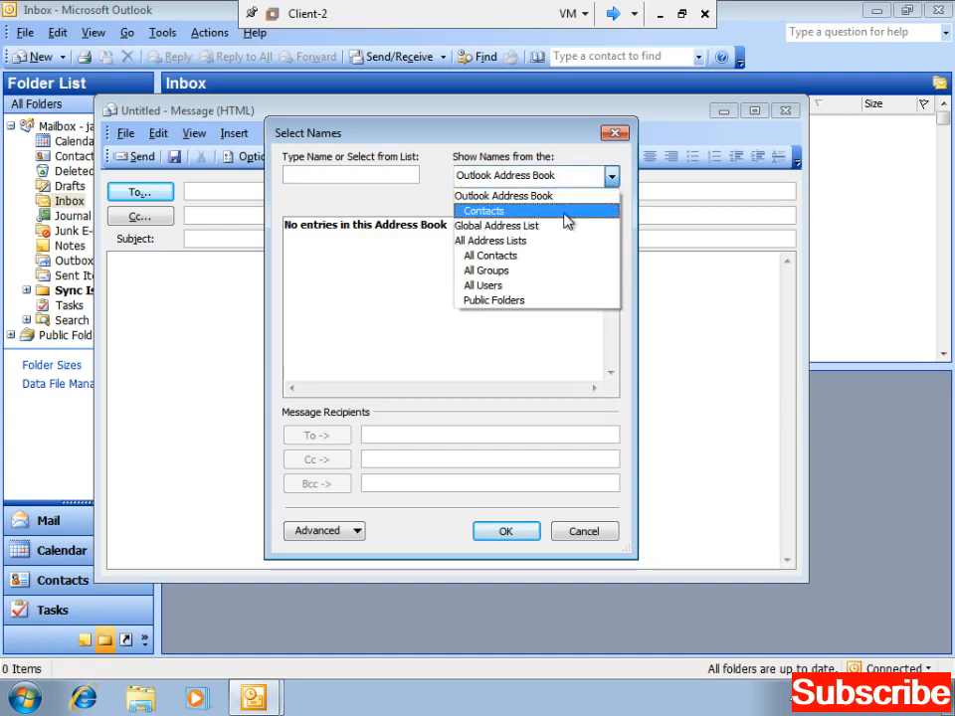
{"action": "left_click", "coordinate": [573, 212]}
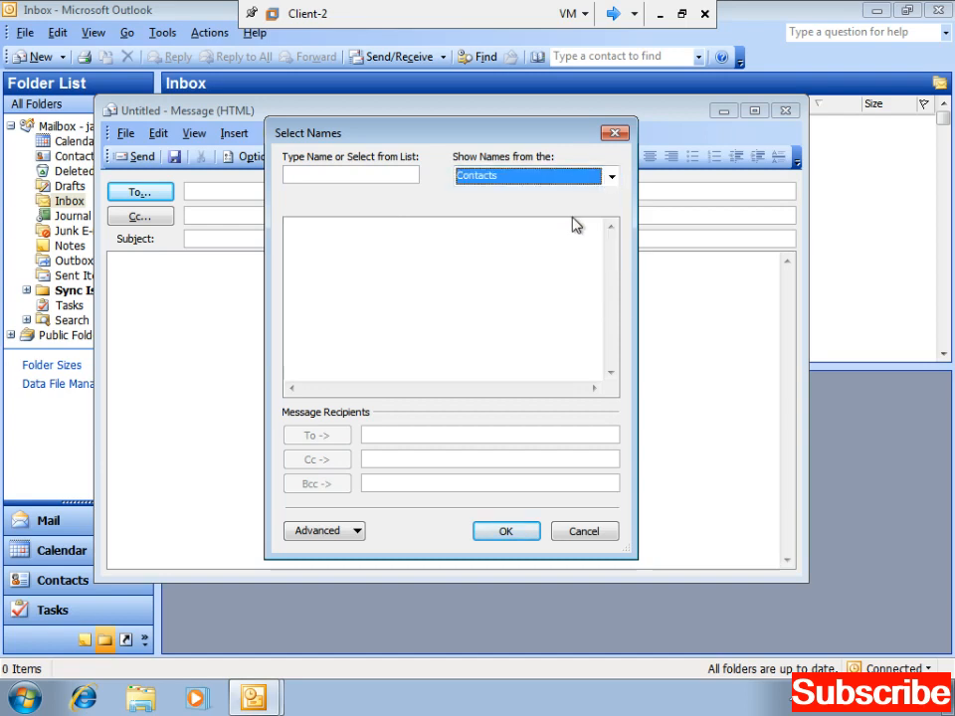
{"action": "left_click", "coordinate": [612, 181]}
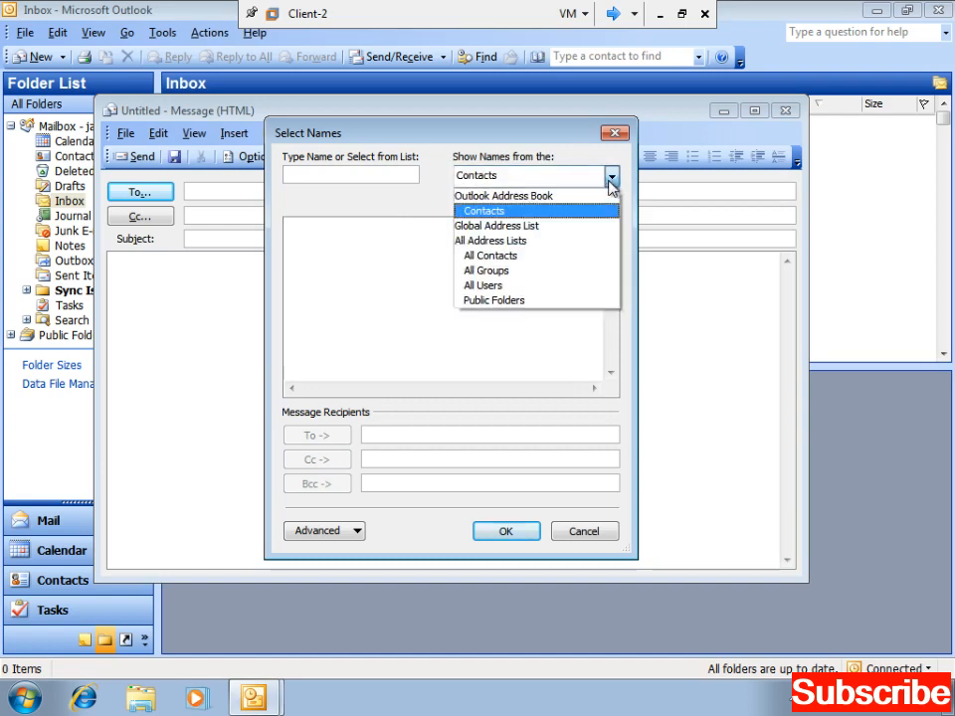
{"action": "left_click", "coordinate": [527, 227]}
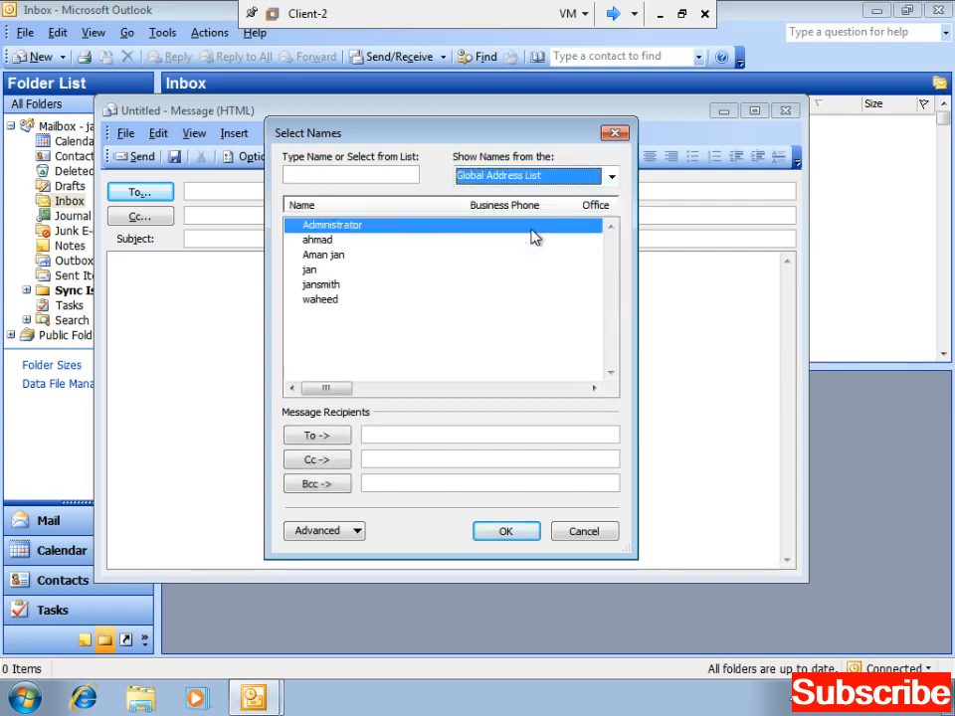
- Add the test user from the Global Address List to the To line and confirm
{"action": "left_click", "coordinate": [321, 286]}
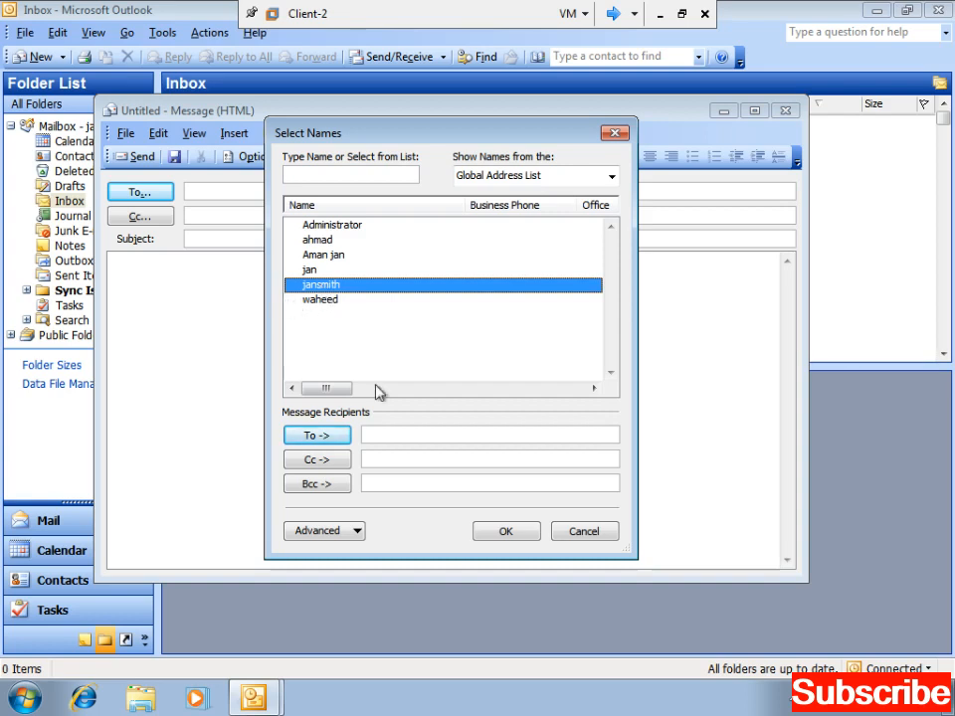
{"action": "left_click", "coordinate": [328, 438]}
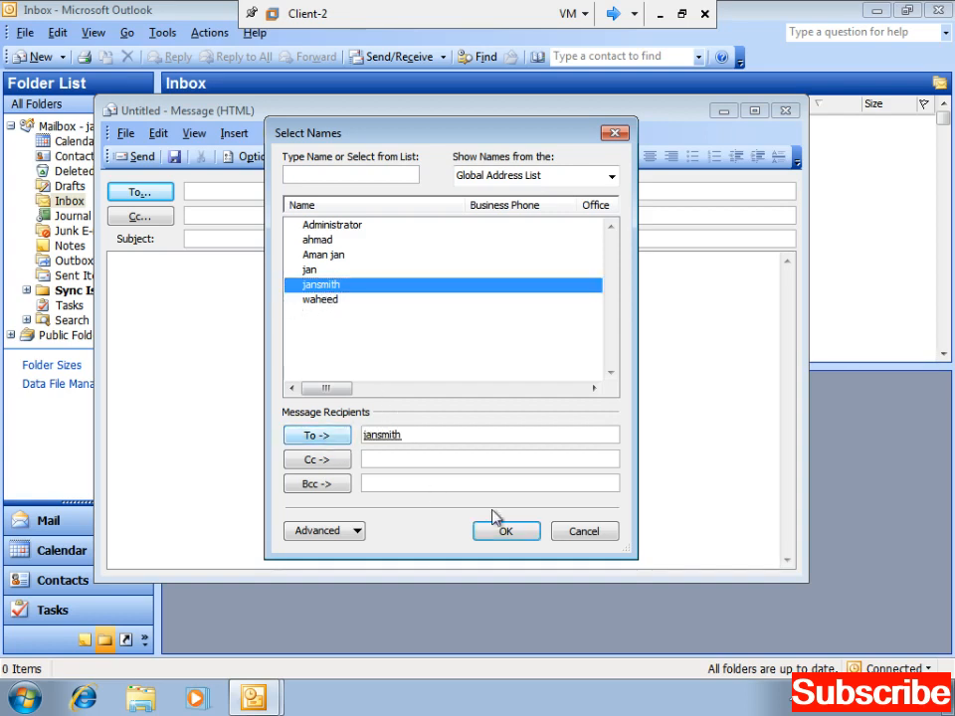
{"action": "left_click", "coordinate": [503, 532]}
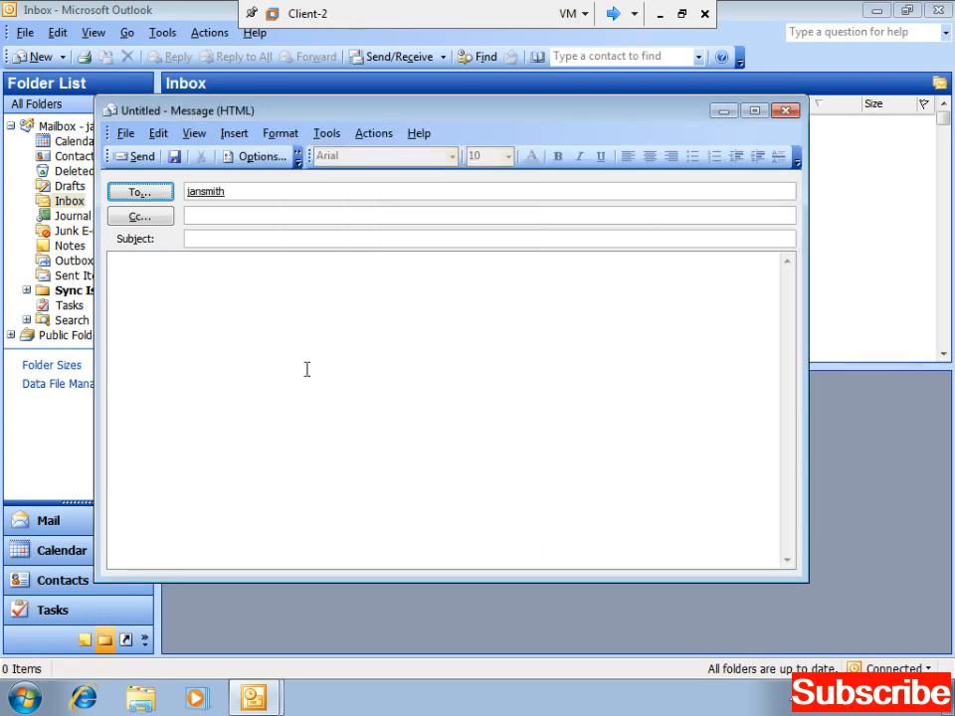
- Enter 'Test' as the message subject
{"action": "left_click", "coordinate": [231, 194]}
{"action": "left_click", "coordinate": [225, 236]}
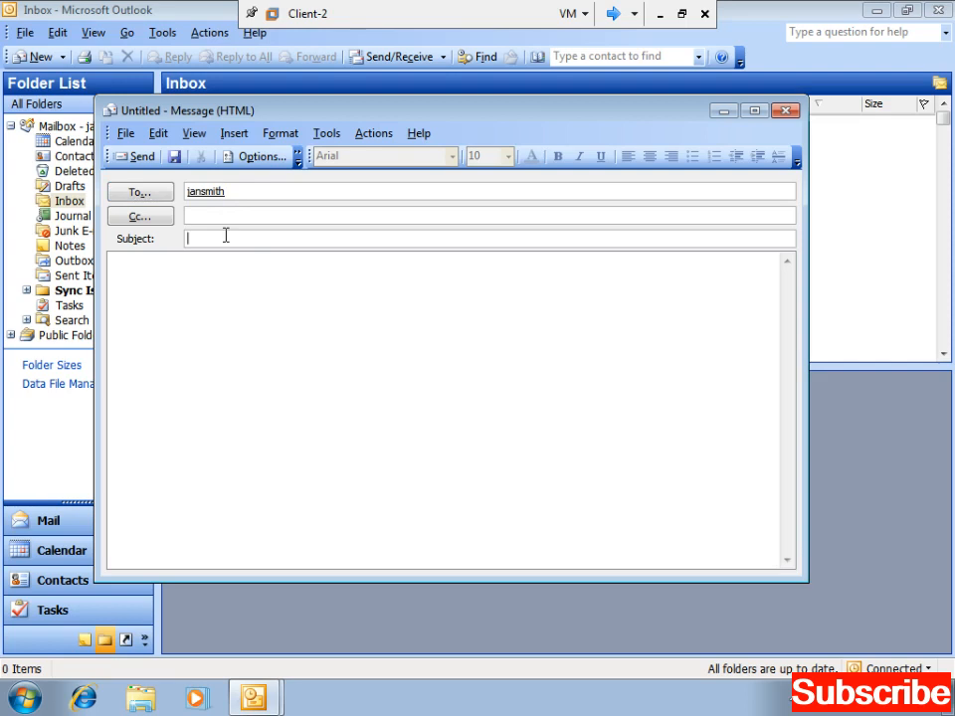
{"action": "type", "text": "Testi"}
{"action": "key", "text": "Tab"}
- Type four lines of placeholder body text and send the message
{"action": "type", "text": "kflsjfks"}
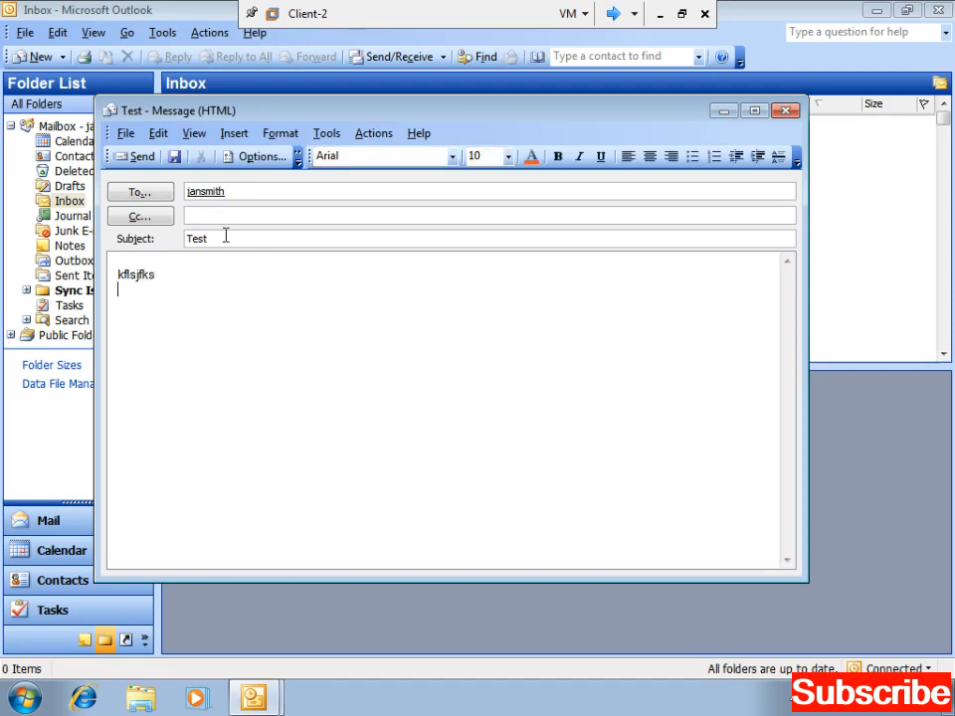
{"action": "key", "text": "Return"}
{"action": "type", "text": "dskfjksfjs;ljf"}
{"action": "key", "text": "Return"}
{"action": "type", "text": "skjfj;sjf"}
{"action": "key", "text": "Return"}
{"action": "type", "text": "sfjkdsjf"}
{"action": "key", "text": "Return"}
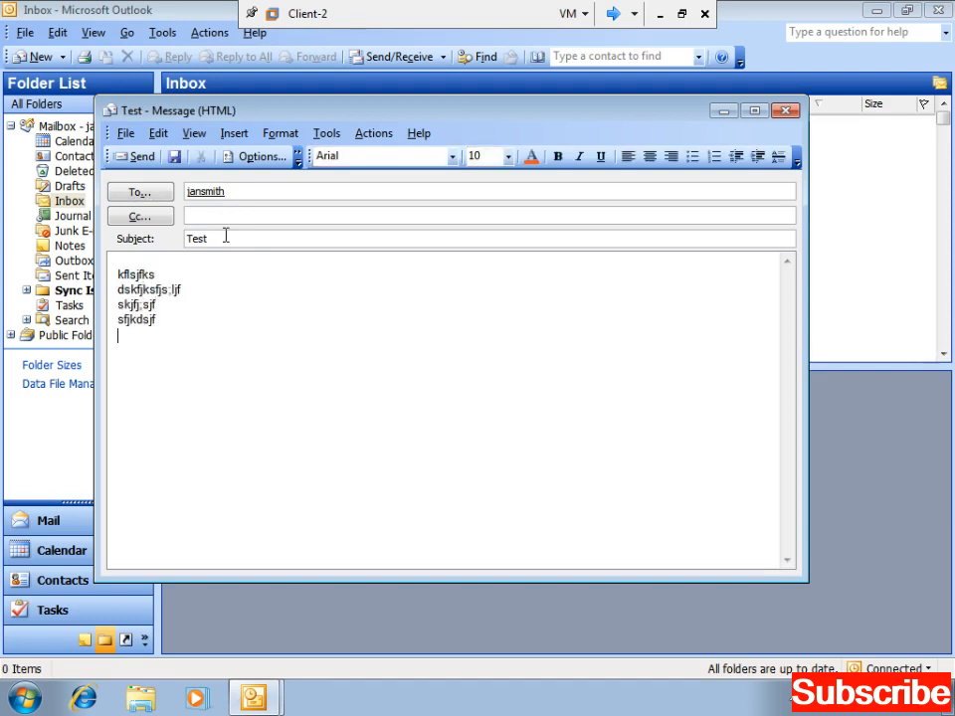
{"action": "left_click", "coordinate": [137, 157]}
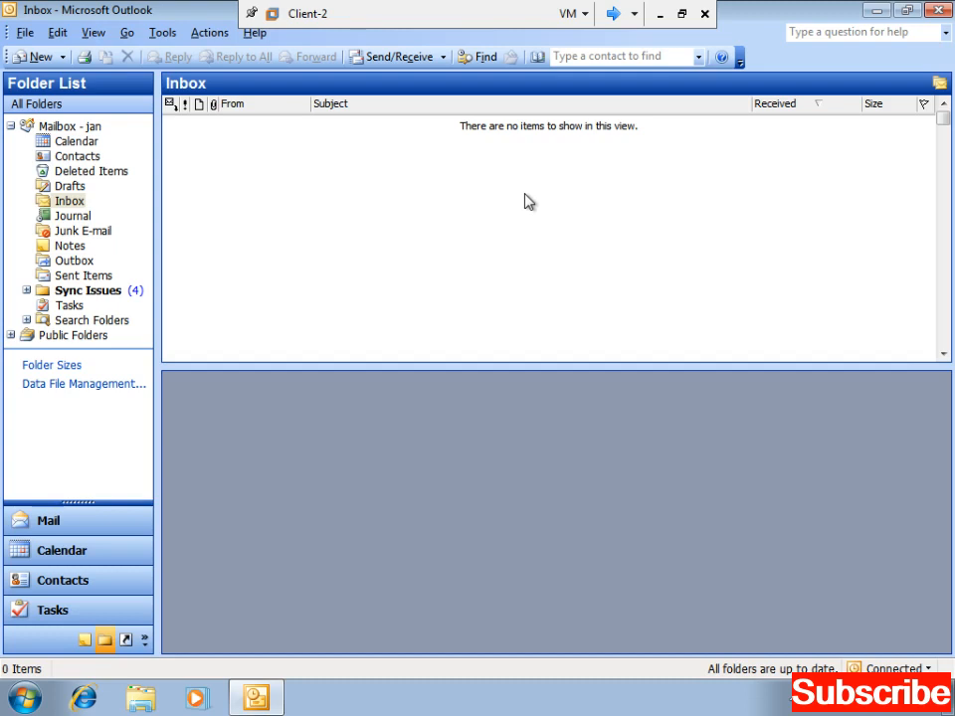
- Run Send/Receive, review its task list, and close the progress window
{"action": "left_click", "coordinate": [405, 58]}
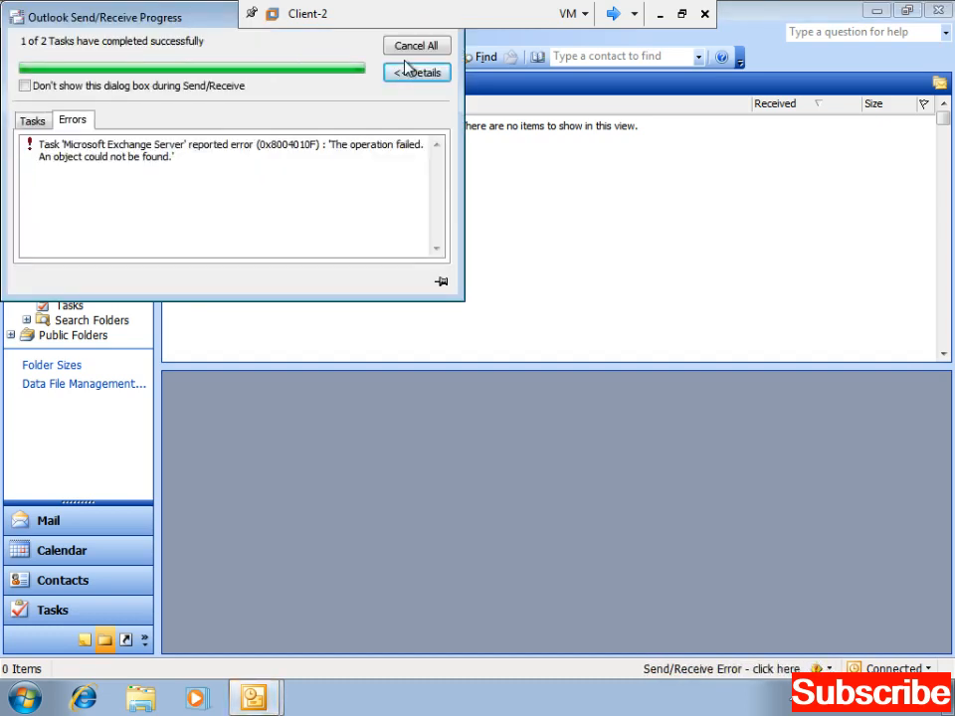
{"action": "left_click", "coordinate": [36, 120]}
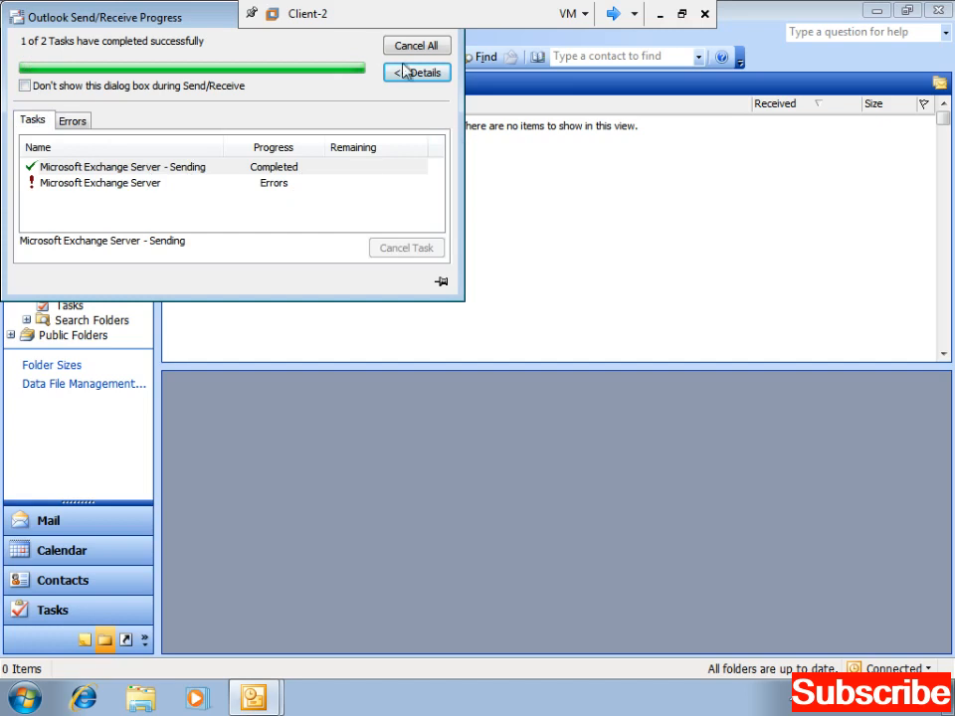
{"action": "left_click_drag", "start_coordinate": [110, 13], "coordinate": [281, 275]}
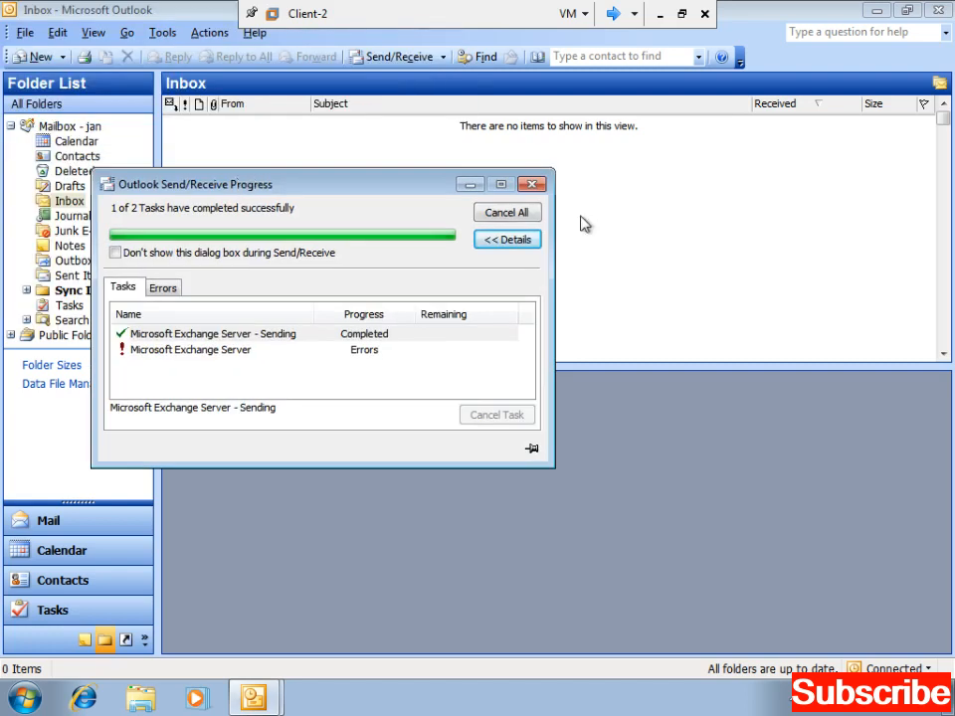
{"action": "left_click", "coordinate": [529, 183]}
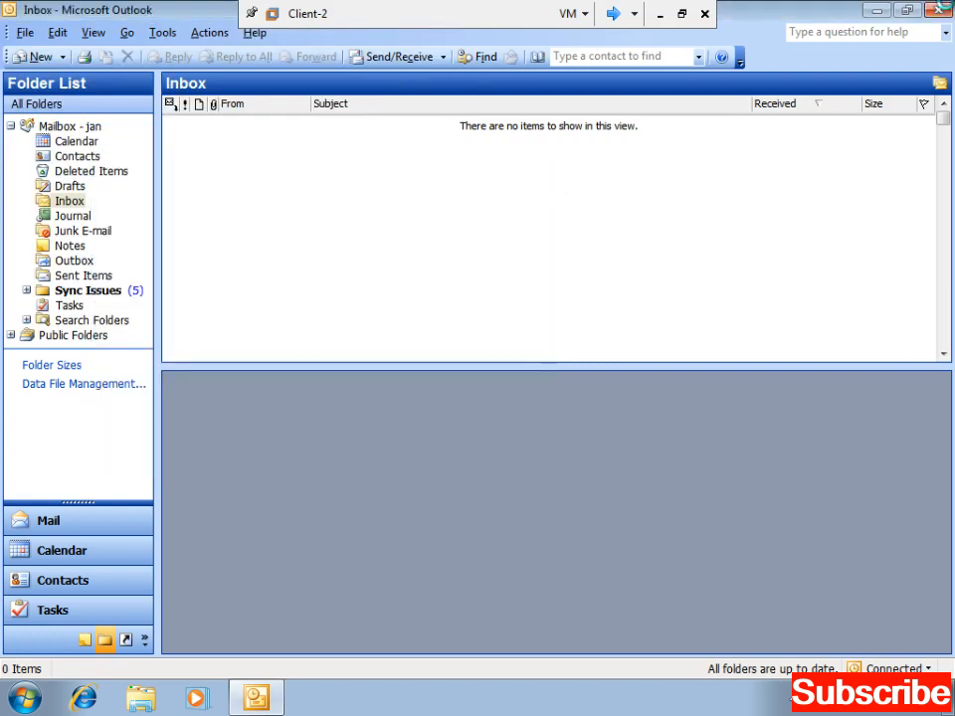
- Close Outlook and refresh the Windows desktop
{"action": "left_click", "coordinate": [938, 10]}
{"action": "right_click", "coordinate": [542, 252]}
{"action": "left_click", "coordinate": [589, 303]}
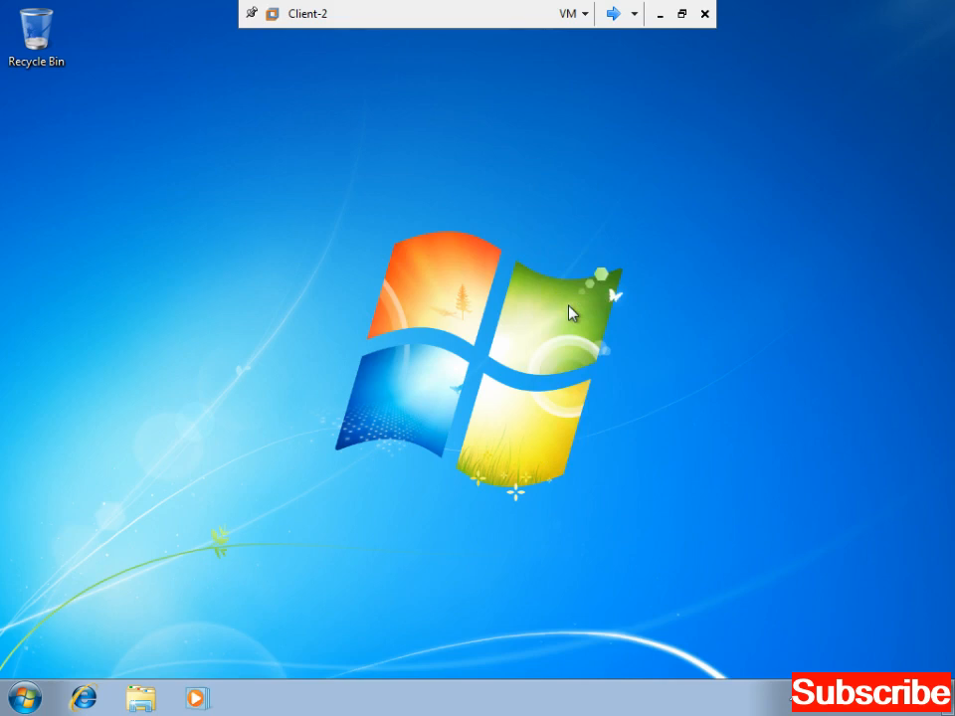
- Refresh the desktop, then log off using the Start menu's shut-down options
{"action": "right_click", "coordinate": [257, 298]}
{"action": "left_click", "coordinate": [329, 348]}
{"action": "left_click", "coordinate": [46, 699]}
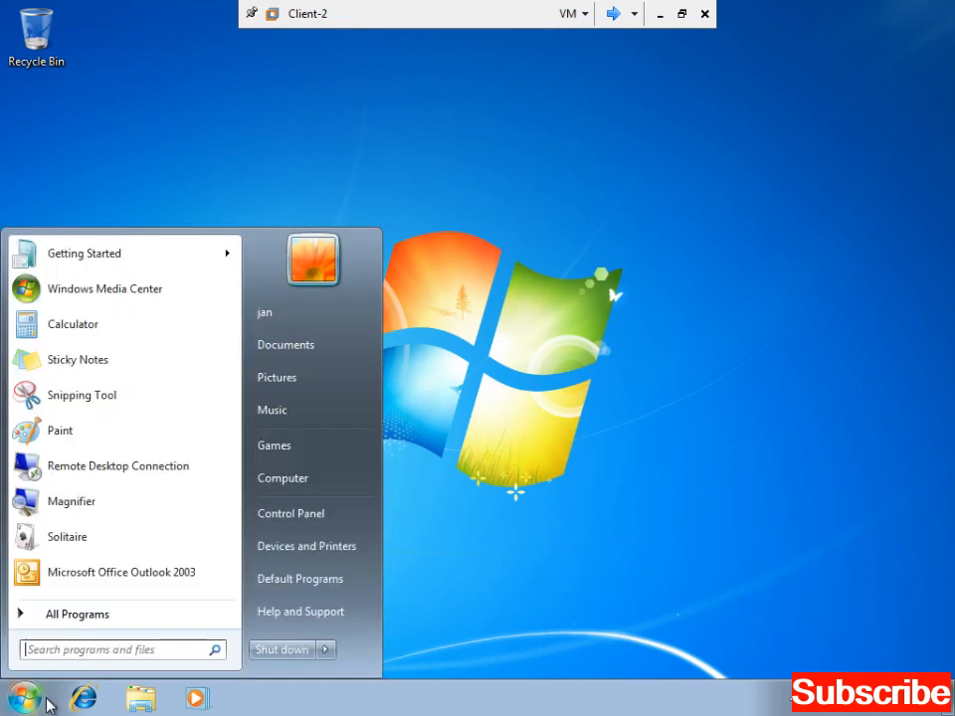
{"action": "mouse_move", "coordinate": [326, 652]}
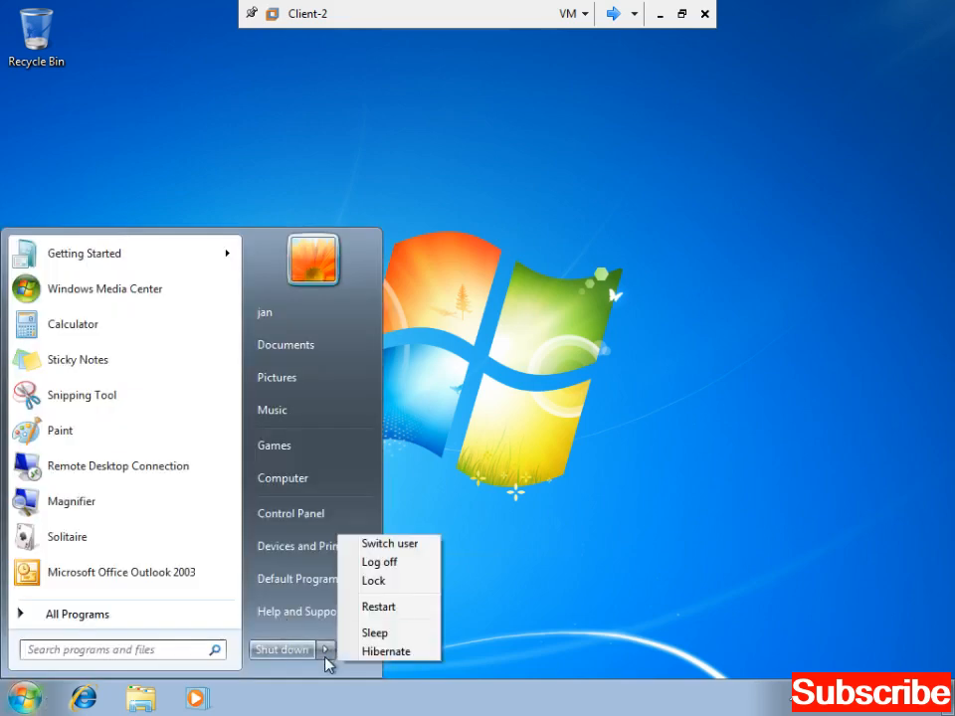
{"action": "left_click", "coordinate": [412, 569]}
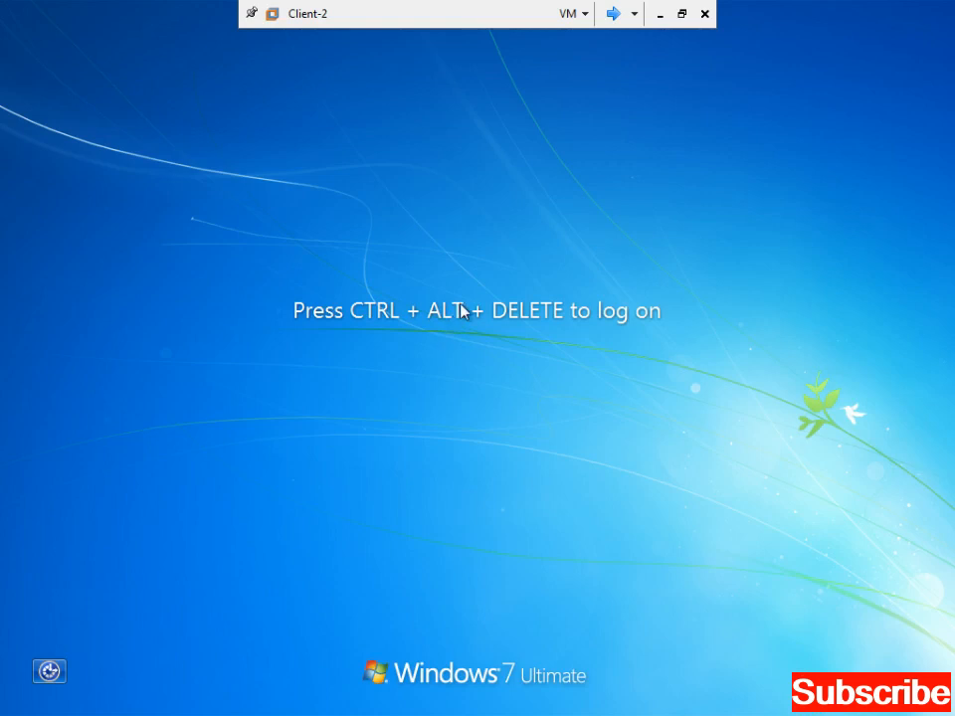
- At the logon screen choose Other User and sign in with the user name and password
{"action": "key", "text": "ctrl+alt+Delete"}
{"action": "left_click", "coordinate": [503, 540]}
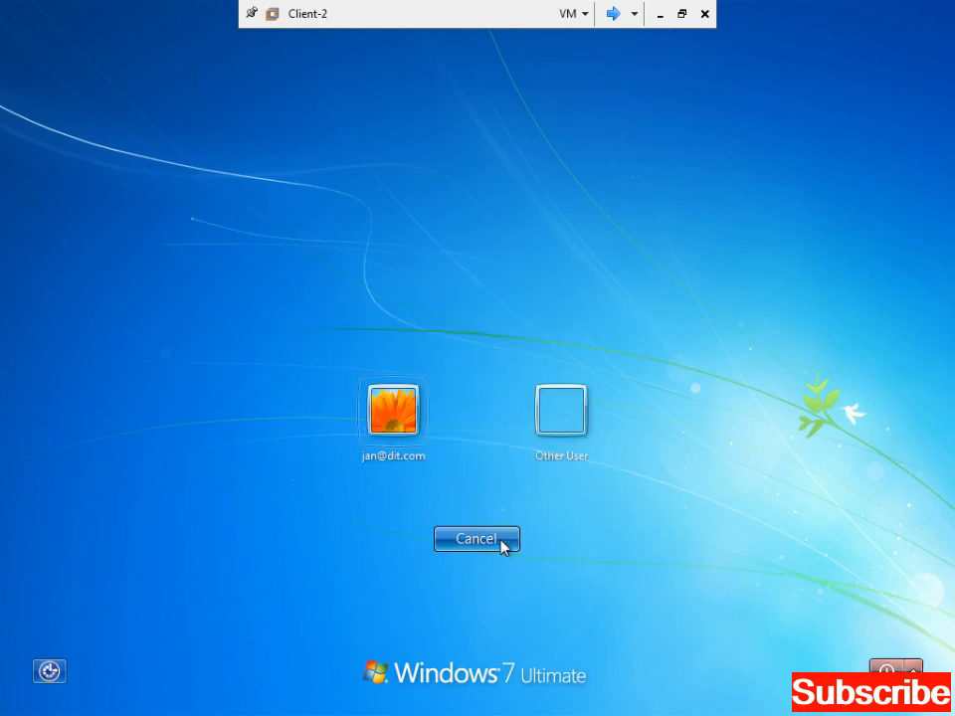
{"action": "left_click", "coordinate": [561, 404]}
{"action": "type", "text": "j"}
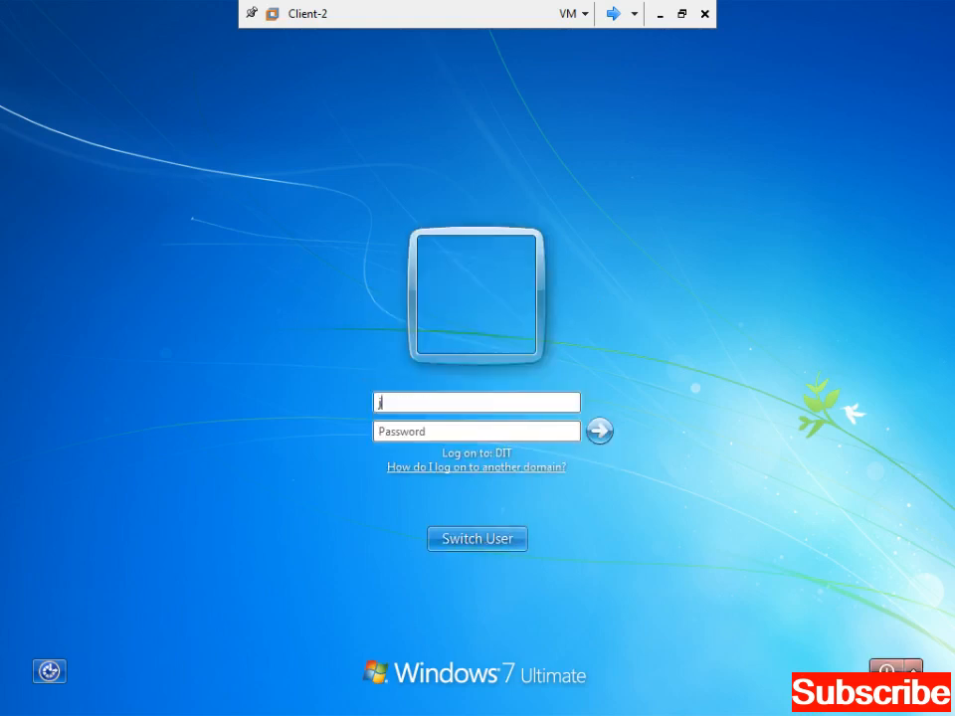
{"action": "type", "text": "smith"}
{"action": "key", "text": "Tab"}
{"action": "type", "text": "pass"}
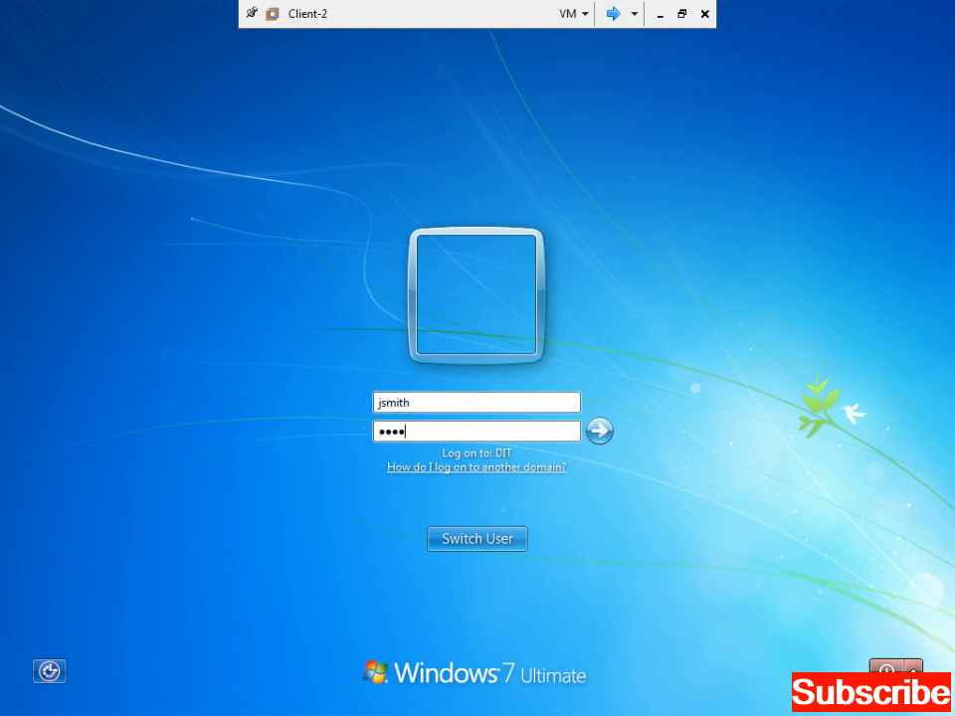
{"action": "type", "text": "word"}
{"action": "key", "text": "Return"}
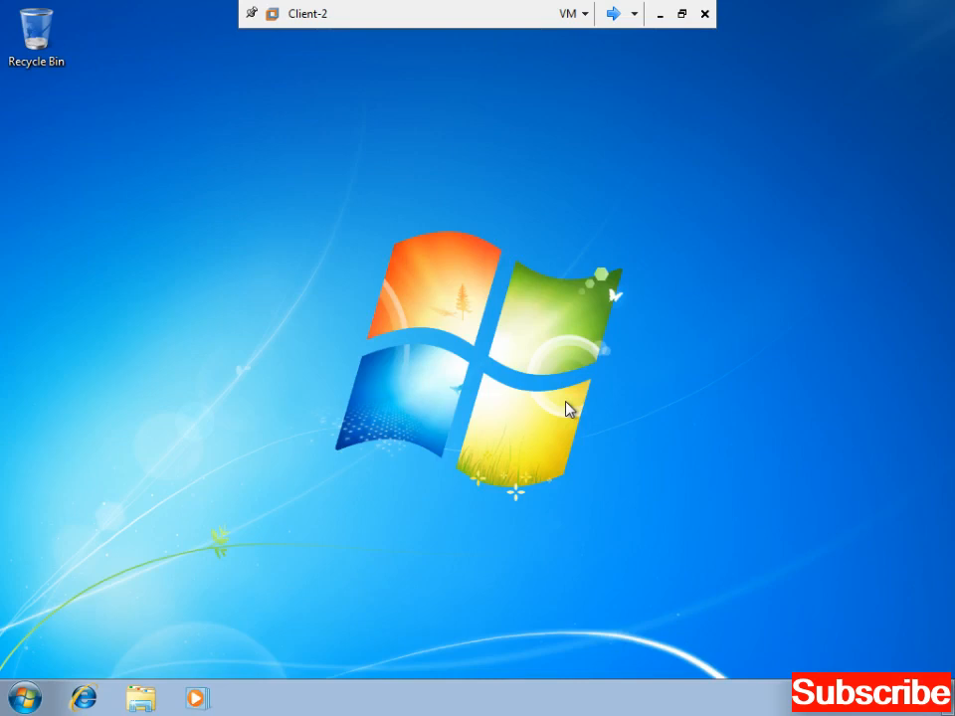
- Refresh the desktop, search the Start menu for 'ou' and launch Microsoft Office Outlook 2003
{"action": "right_click", "coordinate": [256, 440]}
{"action": "left_click", "coordinate": [304, 500]}
{"action": "left_click", "coordinate": [25, 698]}
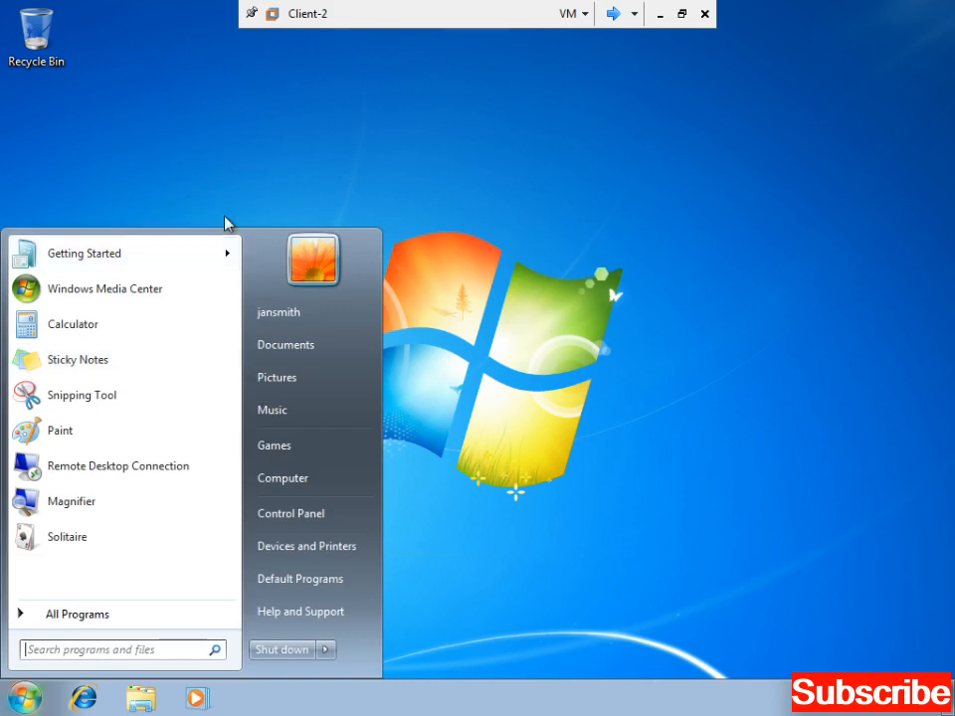
{"action": "right_click", "coordinate": [213, 180]}
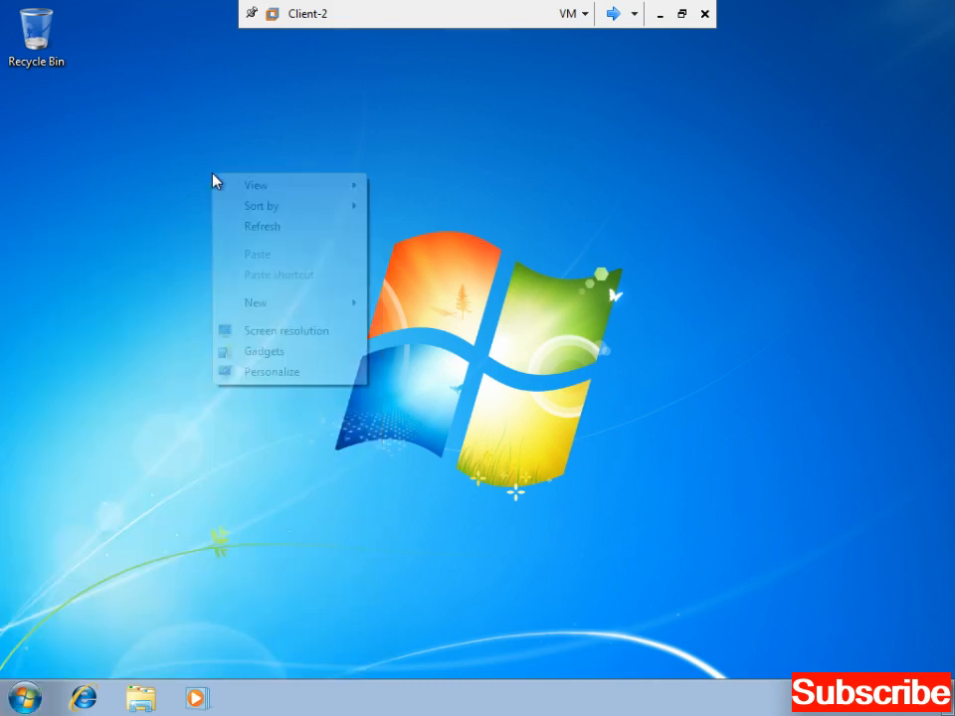
{"action": "left_click", "coordinate": [272, 224]}
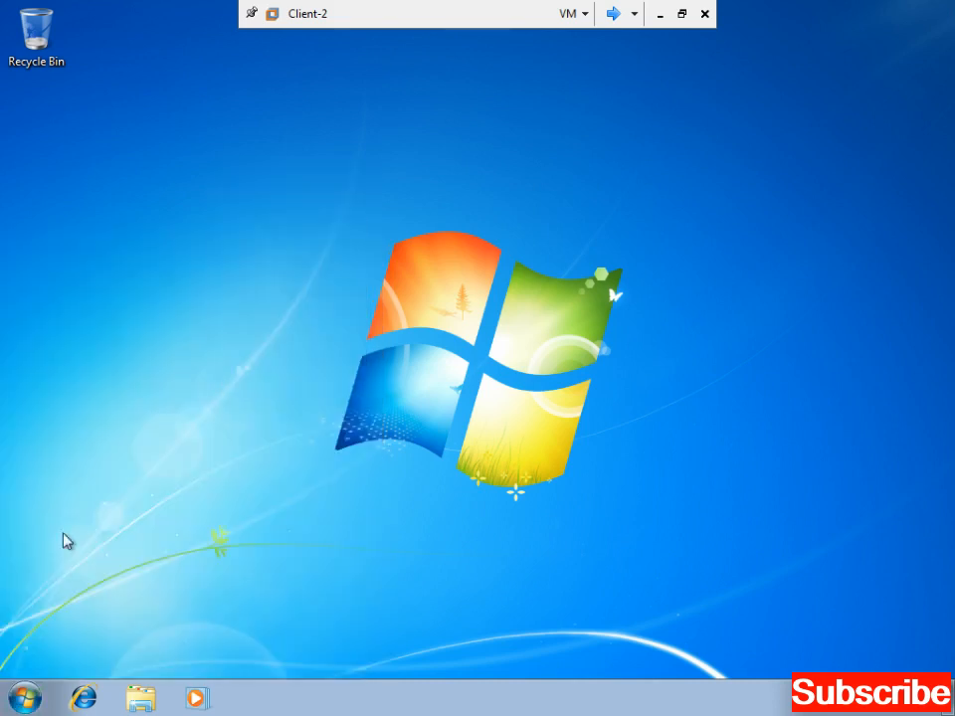
{"action": "left_click", "coordinate": [23, 700]}
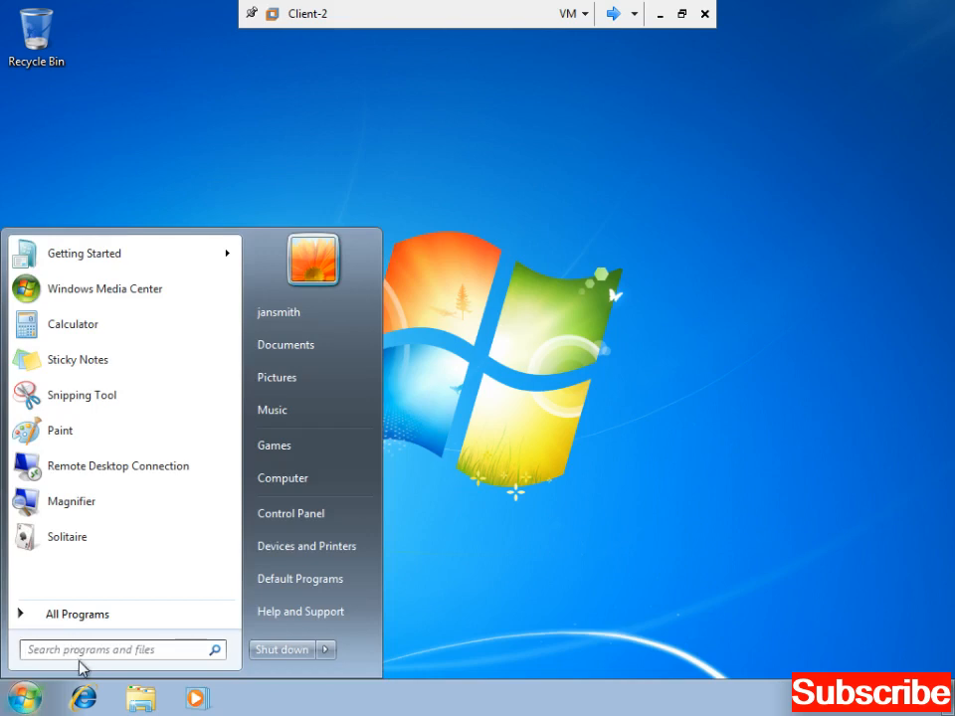
{"action": "type", "text": "ou"}
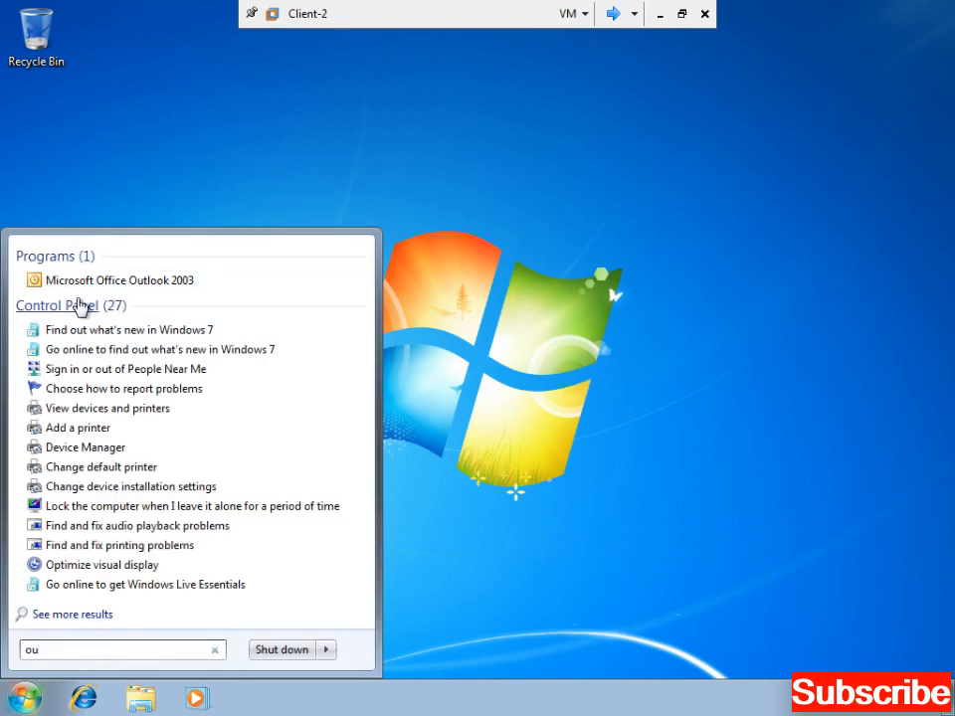
{"action": "left_click", "coordinate": [78, 284]}
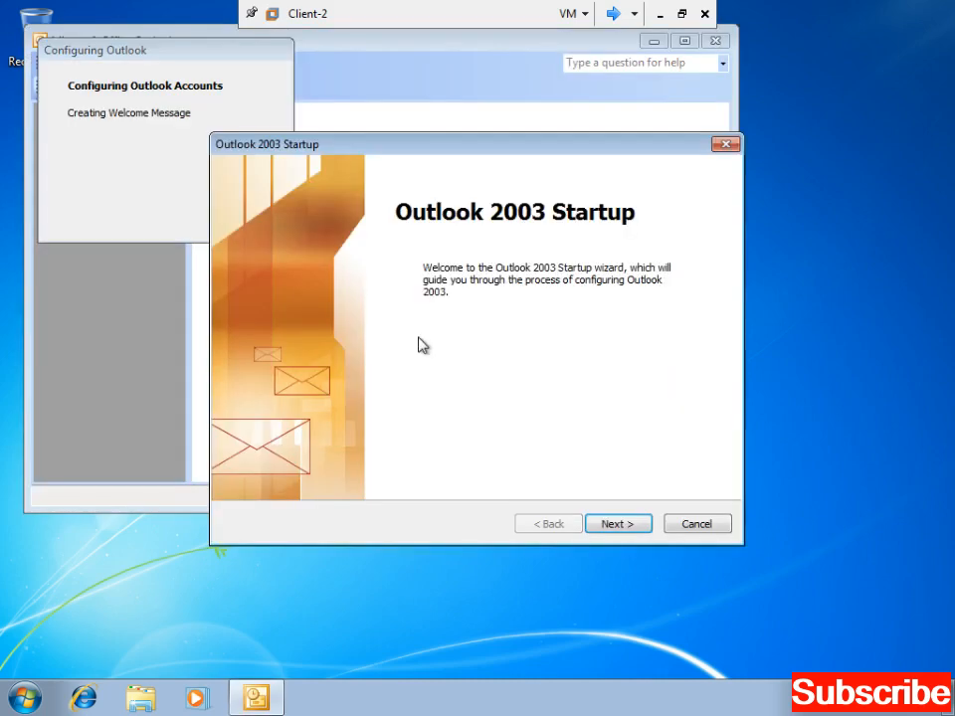
- Start the account setup wizard and choose Microsoft Exchange Server as the server type
{"action": "key", "text": "Return"}
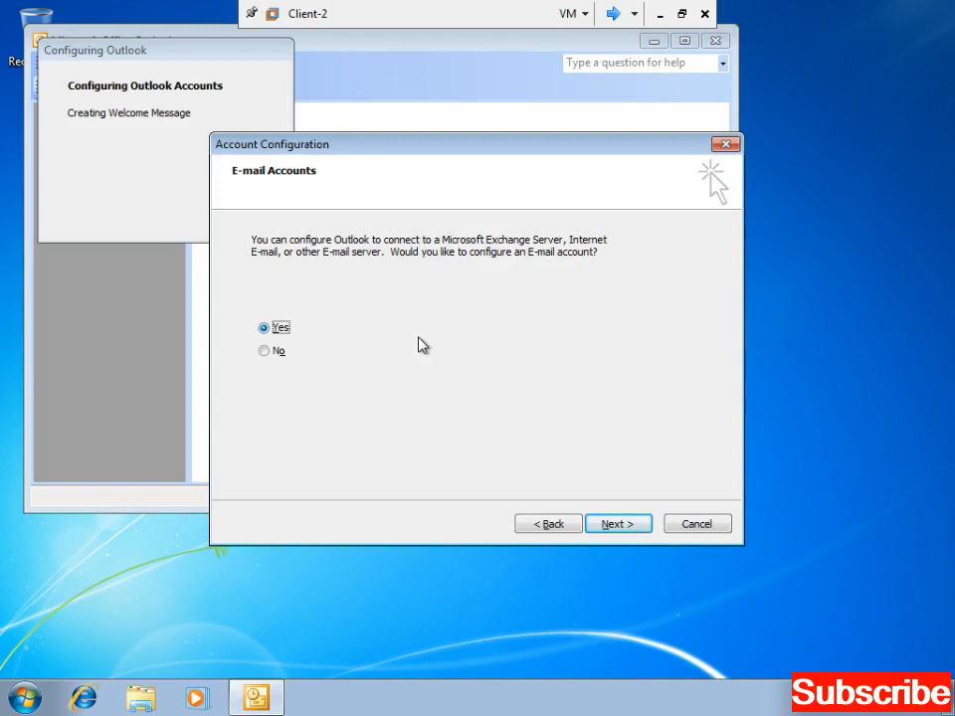
{"action": "key", "text": "Return"}
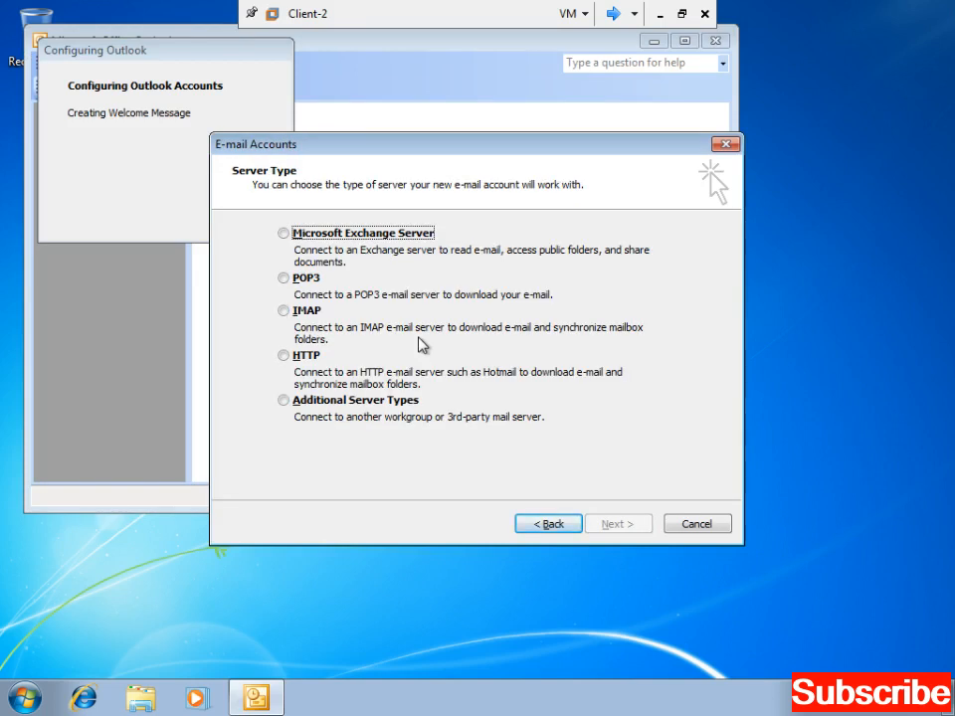
{"action": "key", "text": "space"}
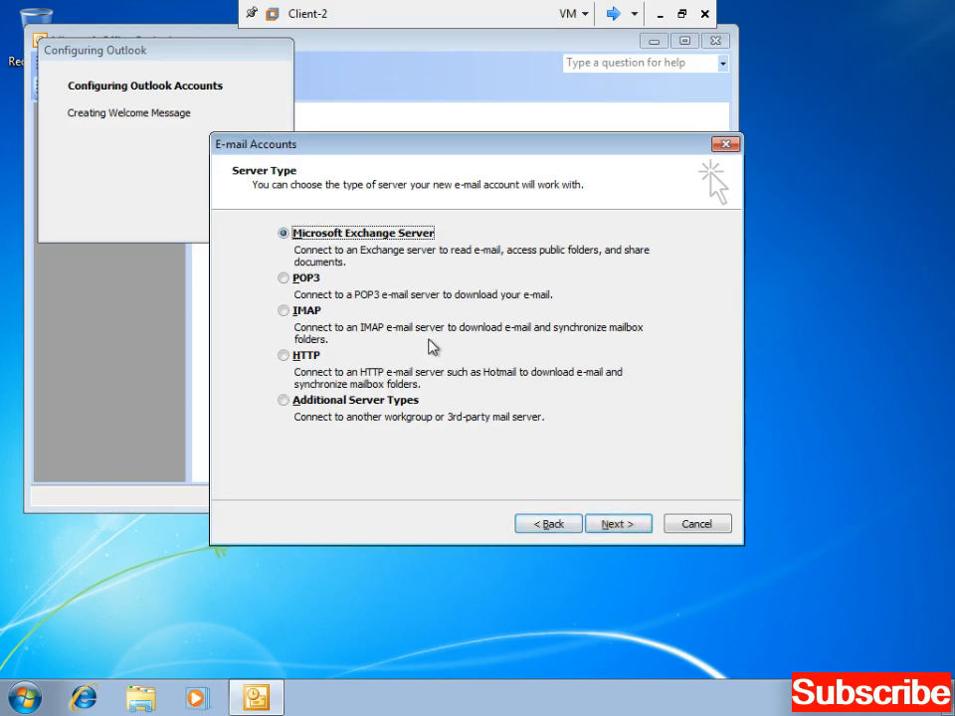
{"action": "left_click", "coordinate": [617, 524]}
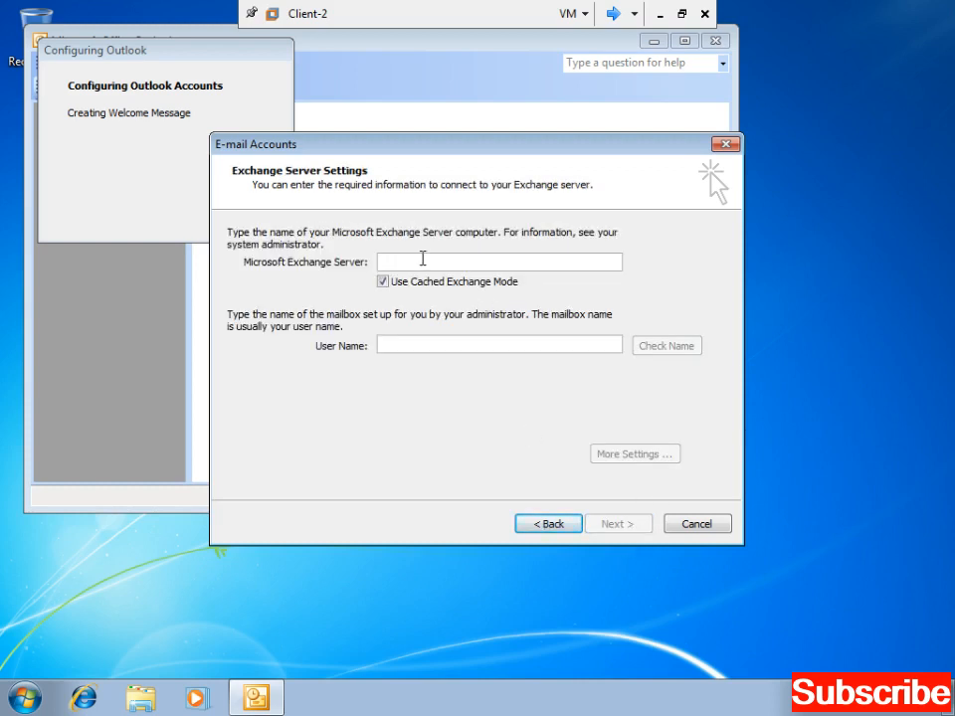
- Enter server dit.com and the user's mailbox name, verify with Check Name, and finish
{"action": "left_click", "coordinate": [422, 259]}
{"action": "type", "text": "dit.com"}
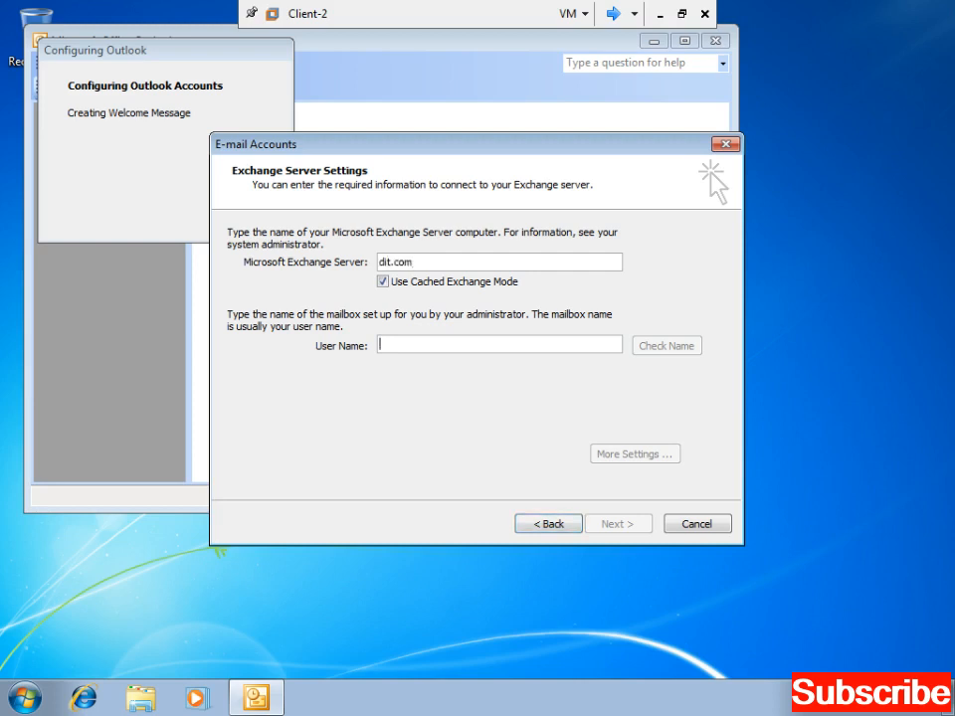
{"action": "type", "text": "s"}
{"action": "key", "text": "BackSpace"}
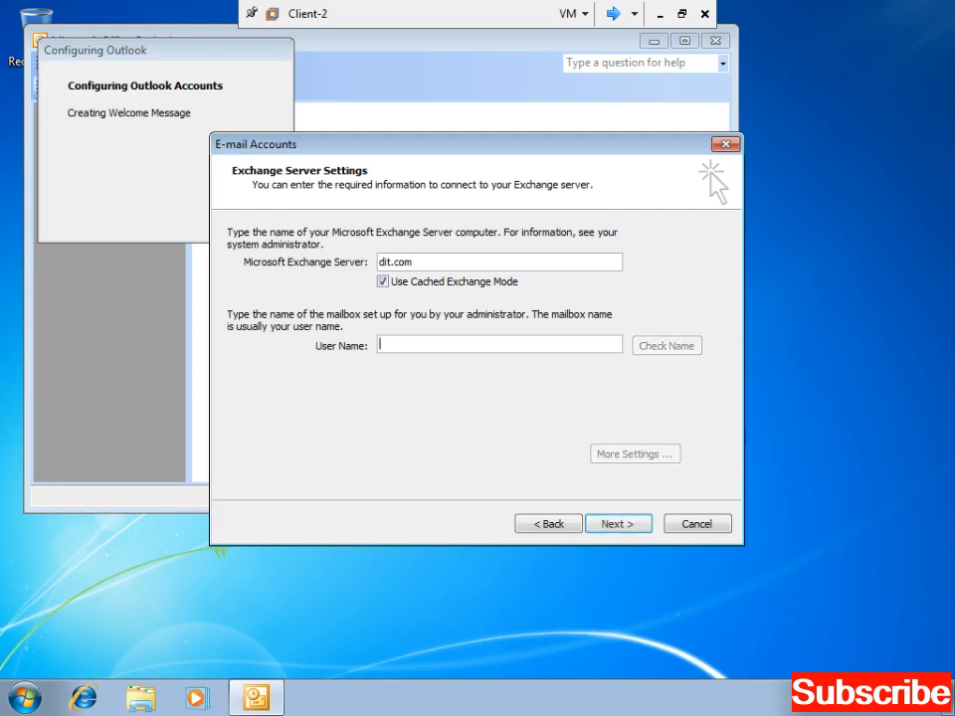
{"action": "type", "text": "Jsmith"}
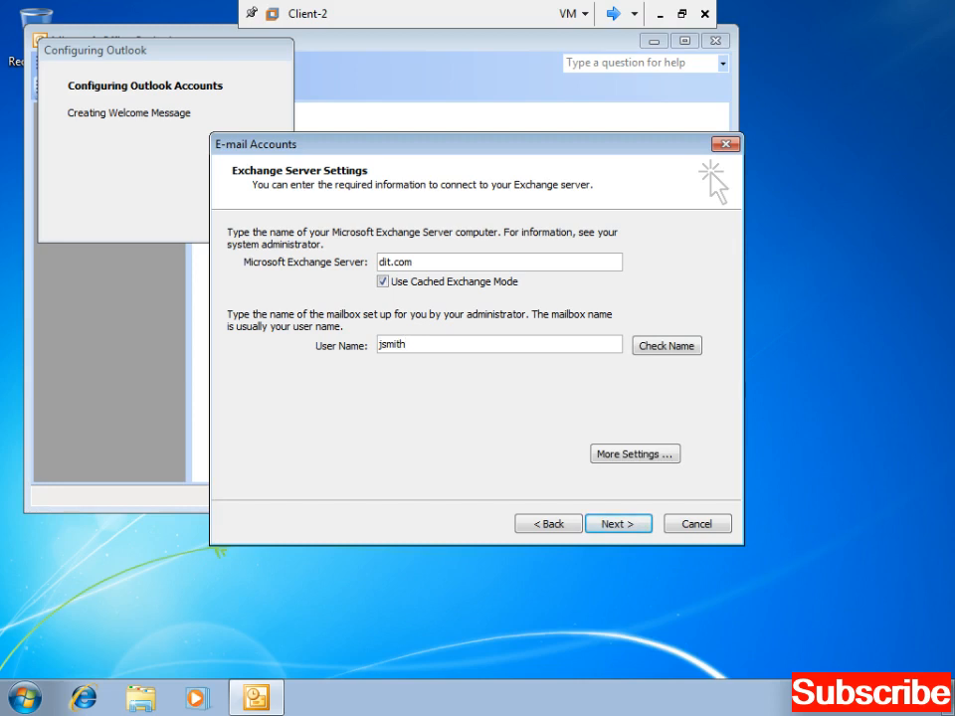
{"action": "key", "text": "BackSpace"}
{"action": "key", "text": "BackSpace"}
{"action": "key", "text": "BackSpace"}
{"action": "key", "text": "BackSpace"}
{"action": "type", "text": "mith"}
{"action": "left_click", "coordinate": [644, 350]}
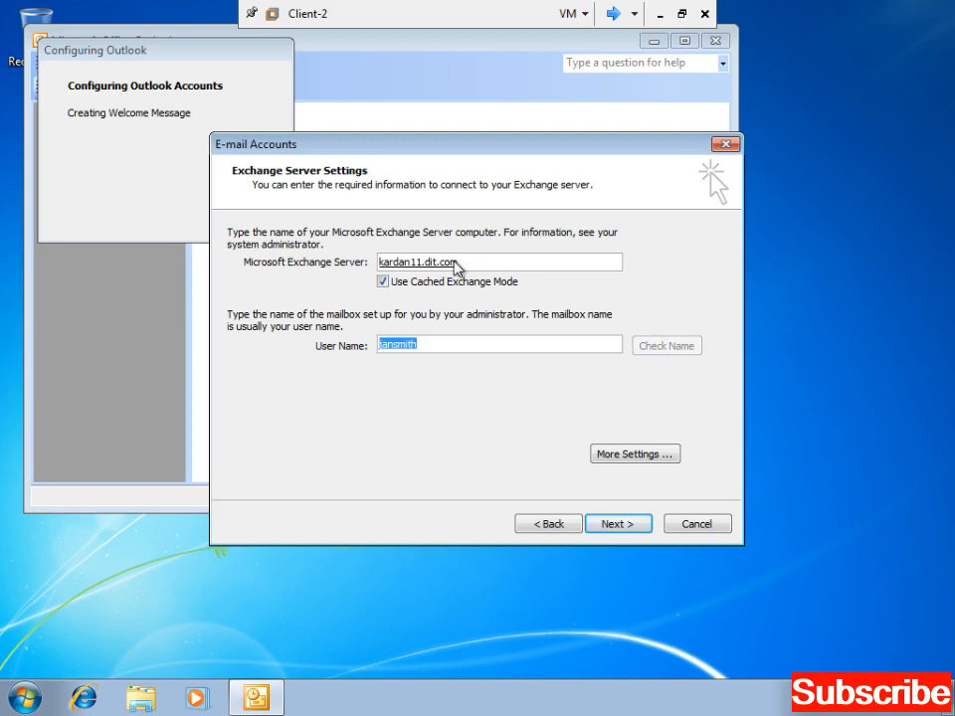
{"action": "left_click", "coordinate": [614, 527]}
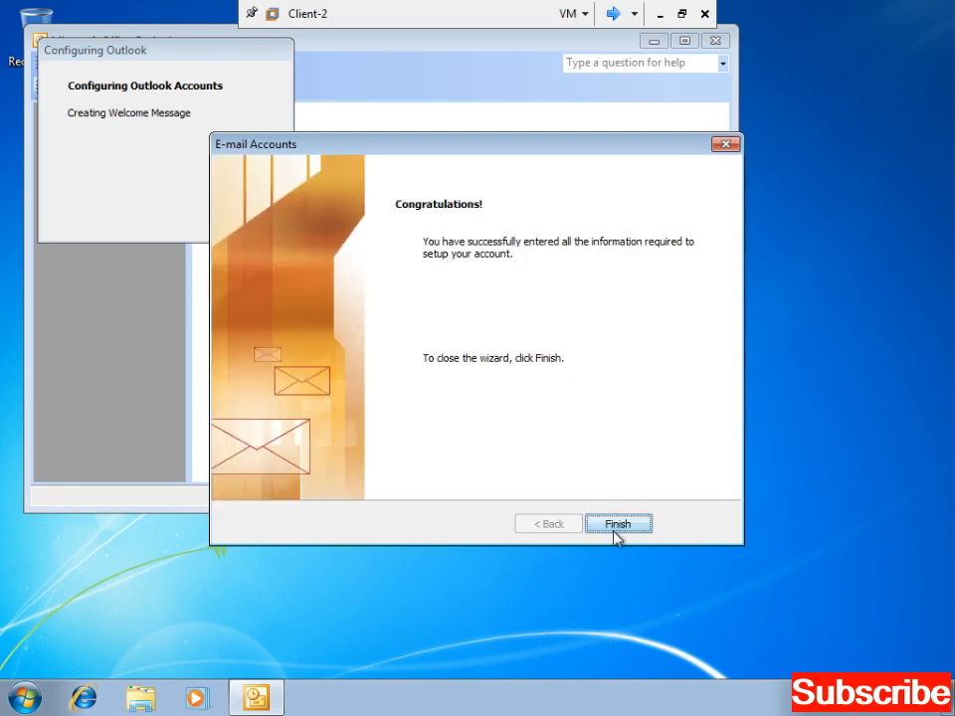
{"action": "left_click", "coordinate": [615, 530]}
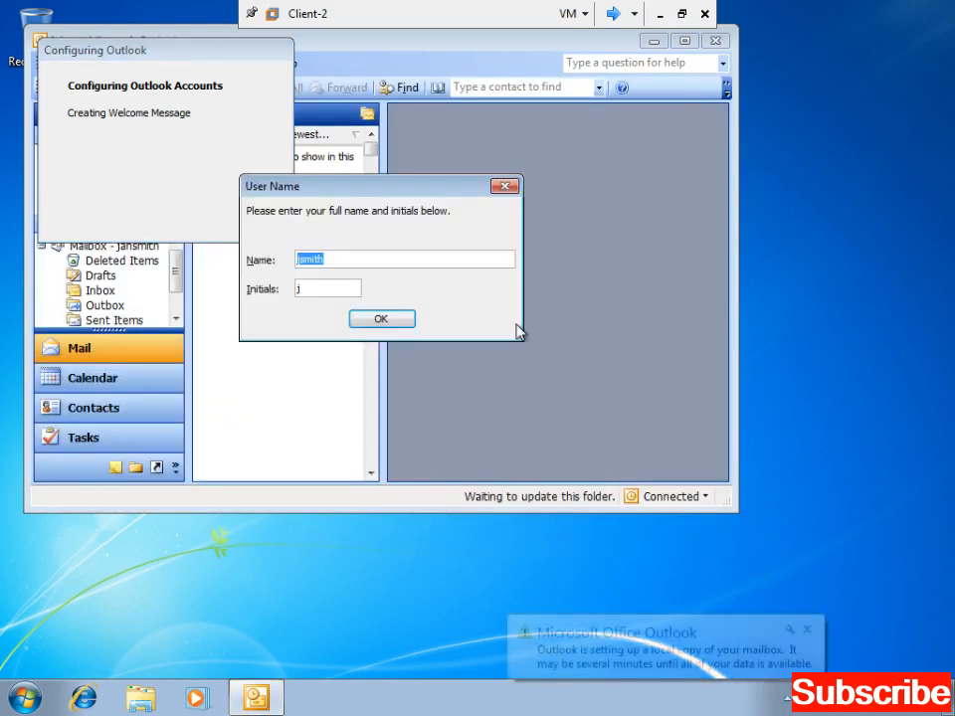
- Accept the suggested user name, maximize Outlook, and show the Folder List
{"action": "key", "text": "Return"}
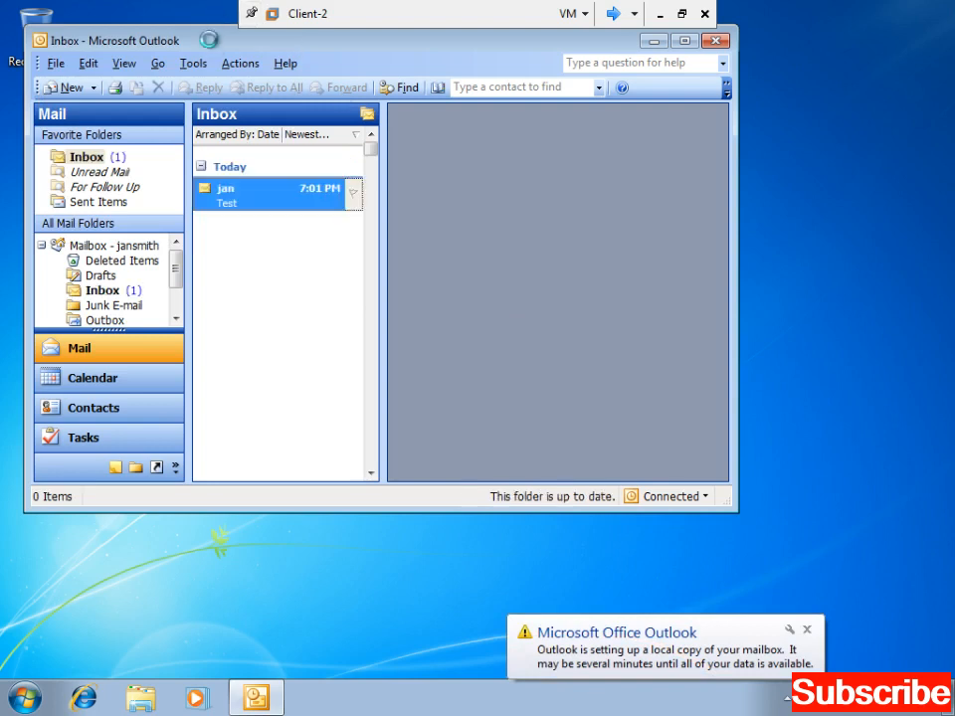
{"action": "double_click", "coordinate": [209, 41]}
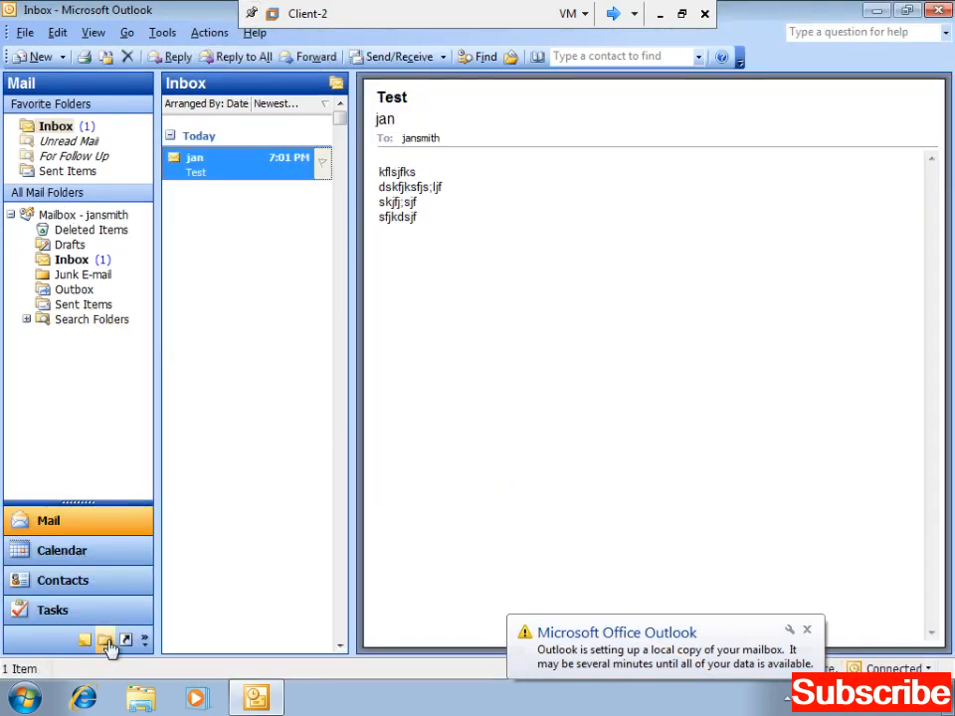
{"action": "left_click", "coordinate": [106, 641]}
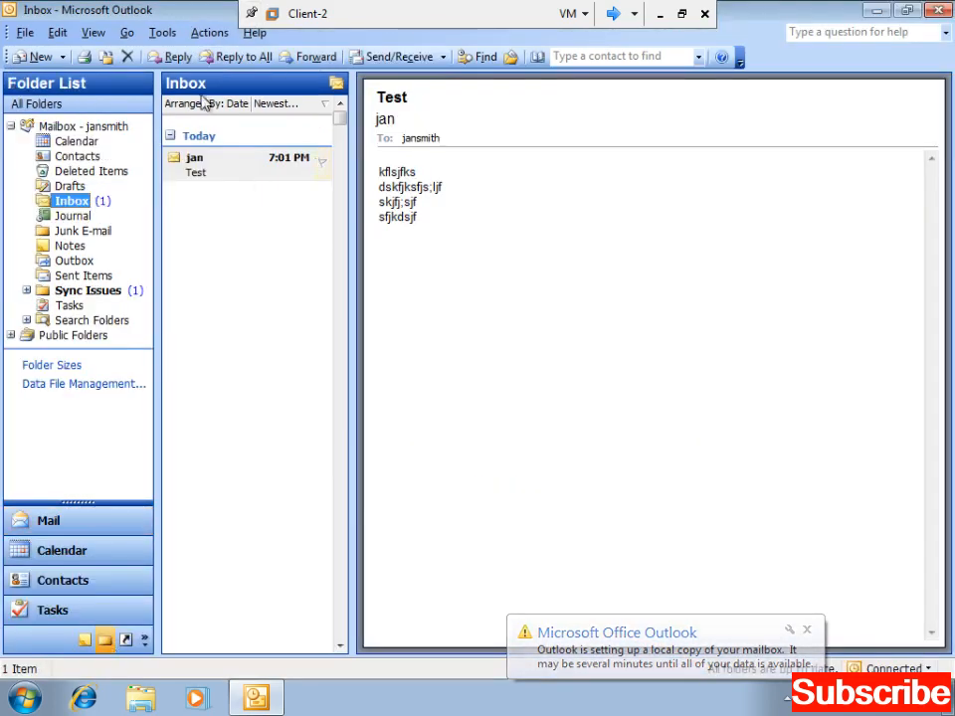
- Set the Reading Pane to Bottom and open the received Test message in its own window
{"action": "left_click", "coordinate": [93, 31]}
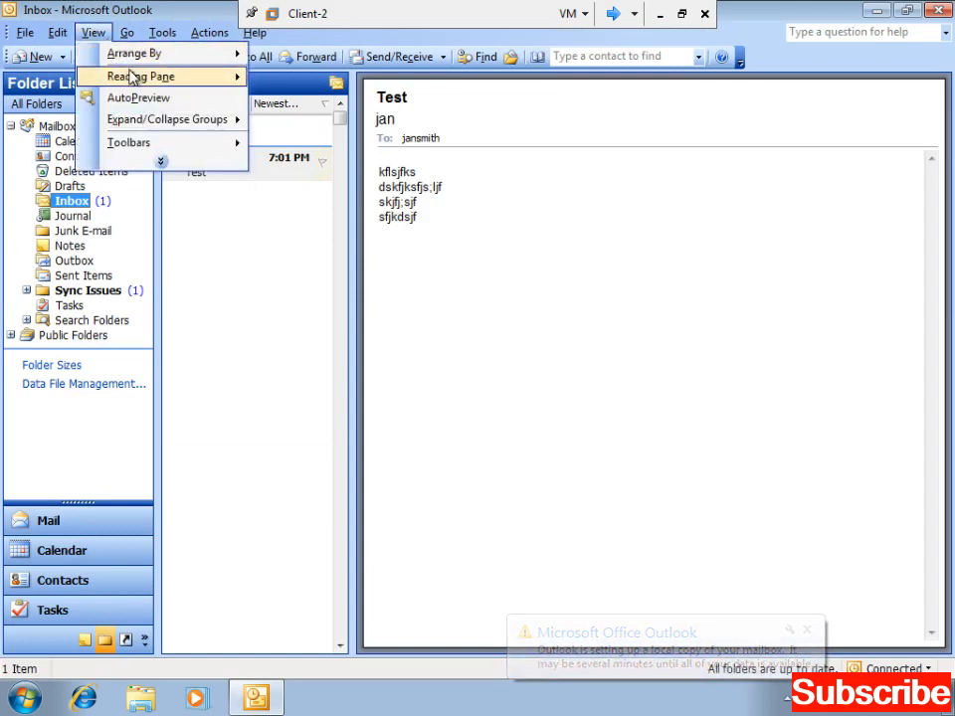
{"action": "mouse_move", "coordinate": [133, 76]}
{"action": "left_click", "coordinate": [263, 99]}
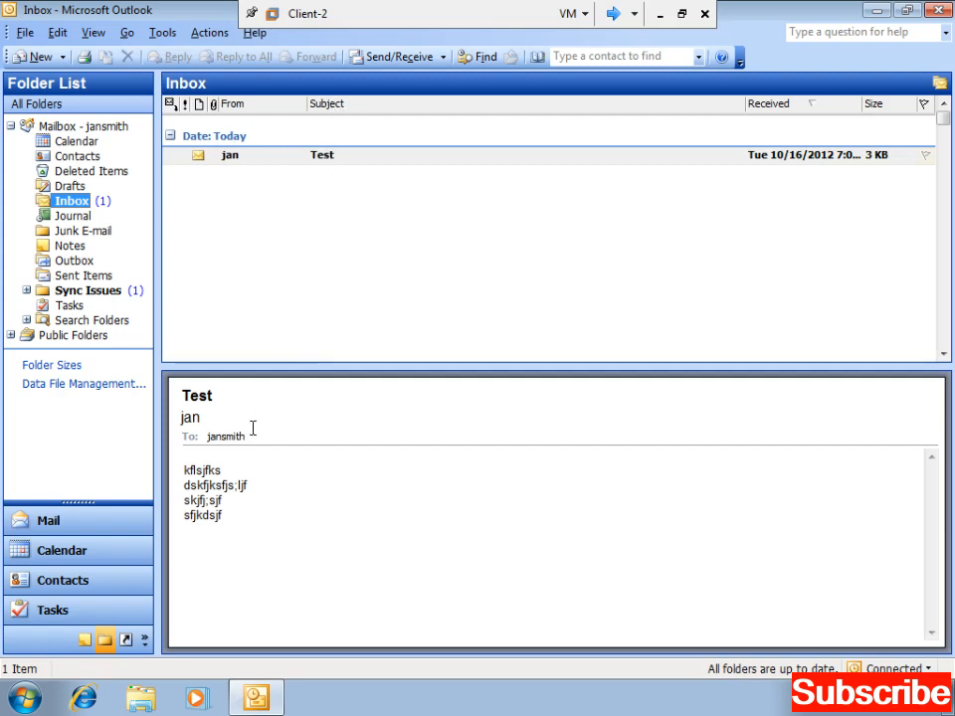
{"action": "double_click", "coordinate": [307, 156]}
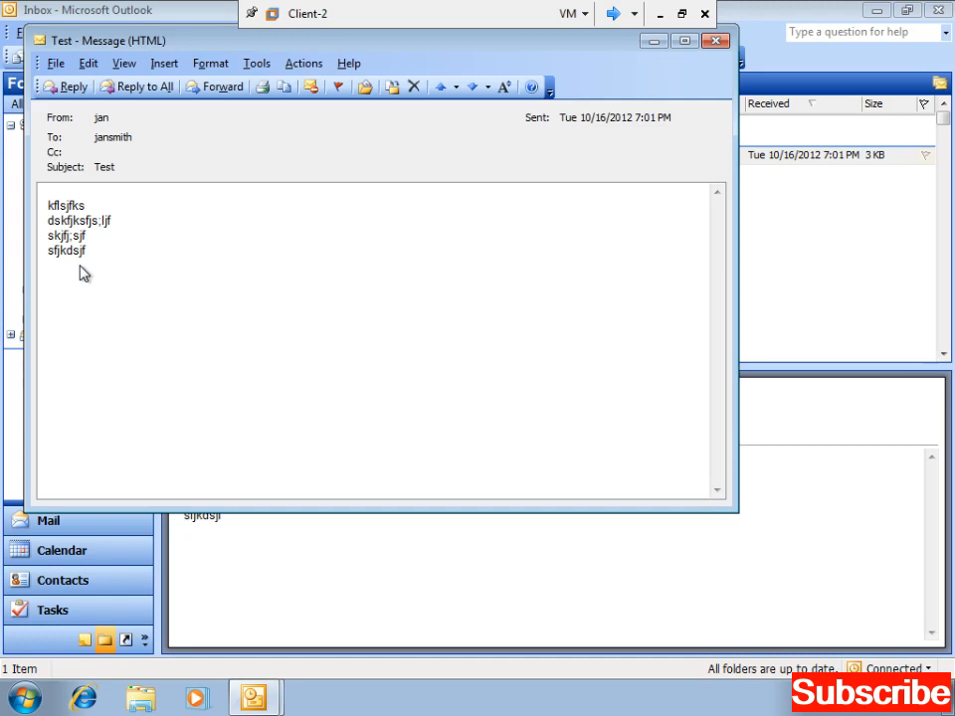
- Reply to the Test message with six lines of placeholder text and send it
{"action": "left_click", "coordinate": [67, 87]}
{"action": "type", "text": "kfdsfjsdljfs"}
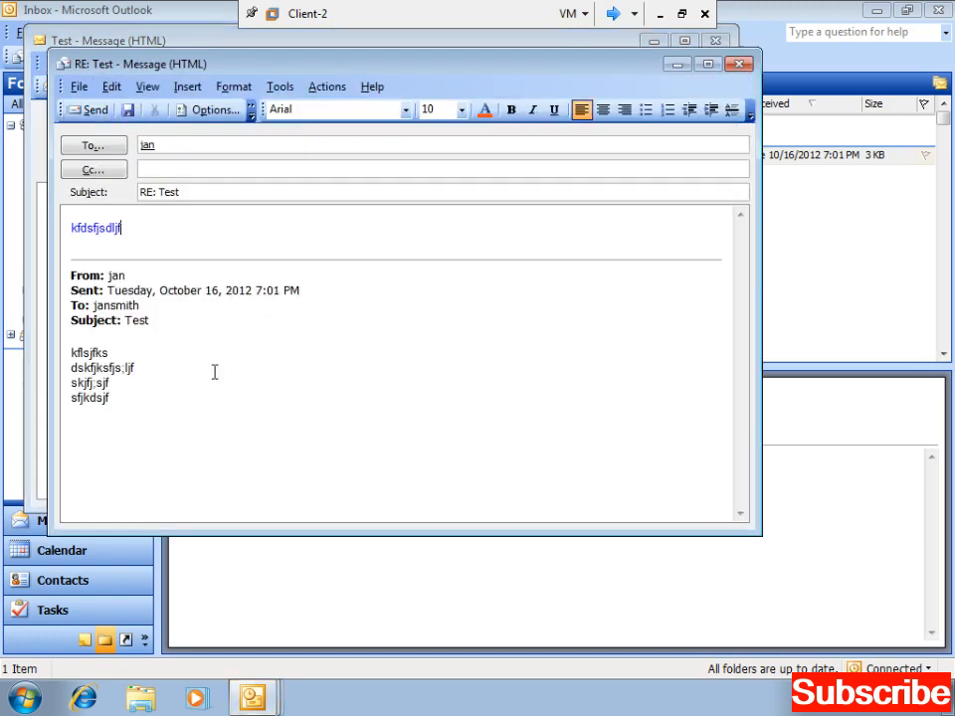
{"action": "key", "text": "Return"}
{"action": "type", "text": "'skdflsdjflk"}
{"action": "key", "text": "Return"}
{"action": "type", "text": "sdkfjsdlkj"}
{"action": "key", "text": "Return"}
{"action": "type", "text": "sdfdskjfl"}
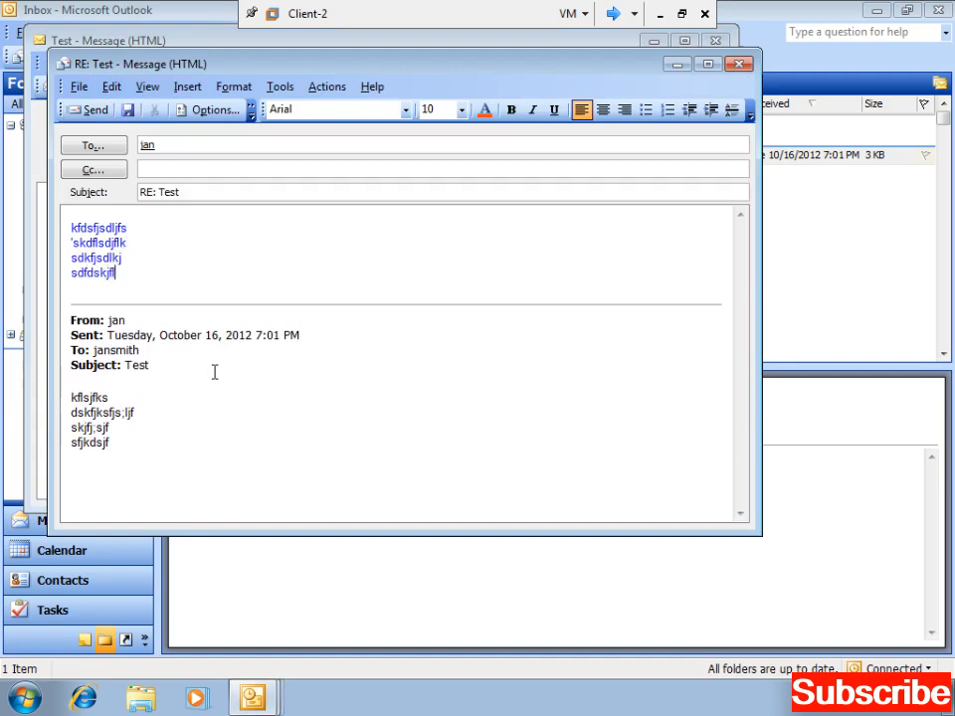
{"action": "key", "text": "Return"}
{"action": "type", "text": "sfjlkdjf"}
{"action": "key", "text": "Return"}
{"action": "type", "text": "sfjds;lkf"}
{"action": "key", "text": "Return"}
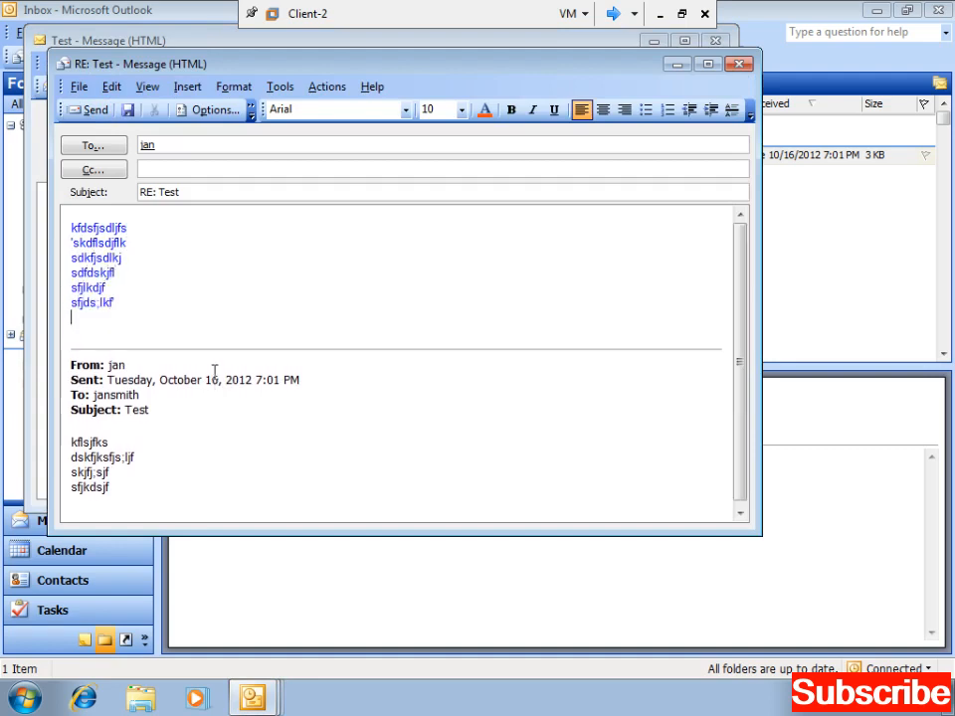
{"action": "left_click", "coordinate": [88, 110]}
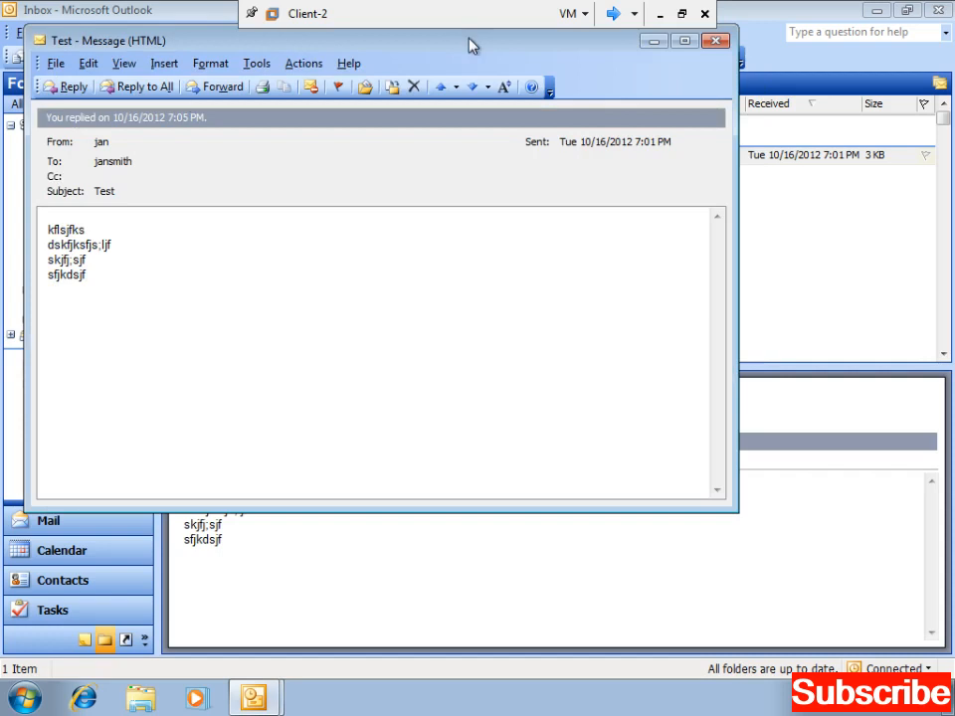
- Close the original message, run Send/Receive, and close the progress dialog
{"action": "left_click", "coordinate": [713, 41]}
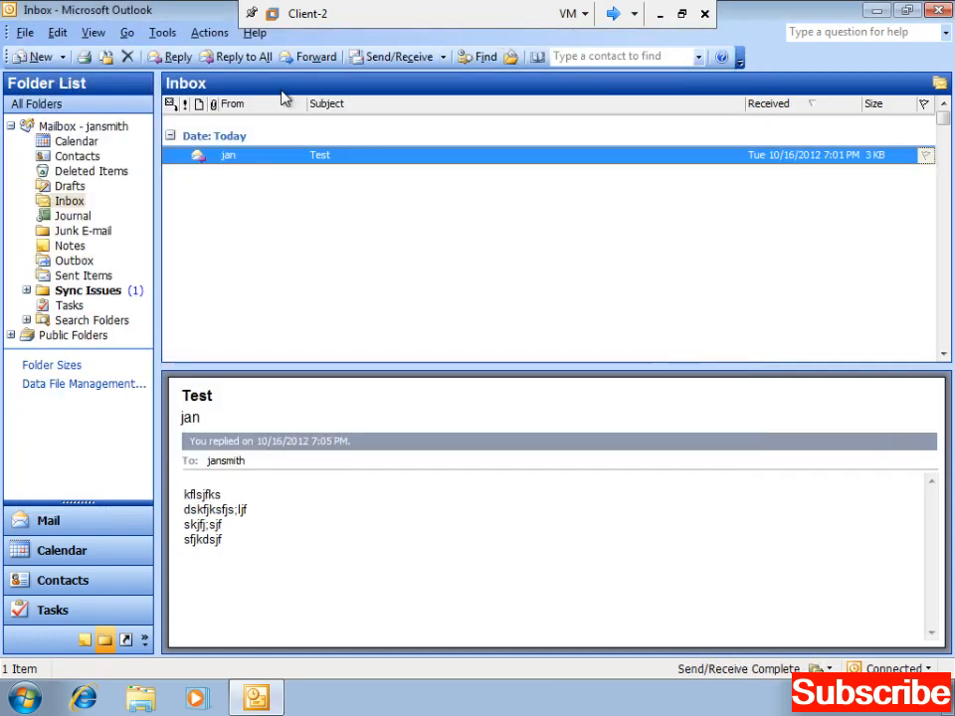
{"action": "left_click", "coordinate": [398, 57]}
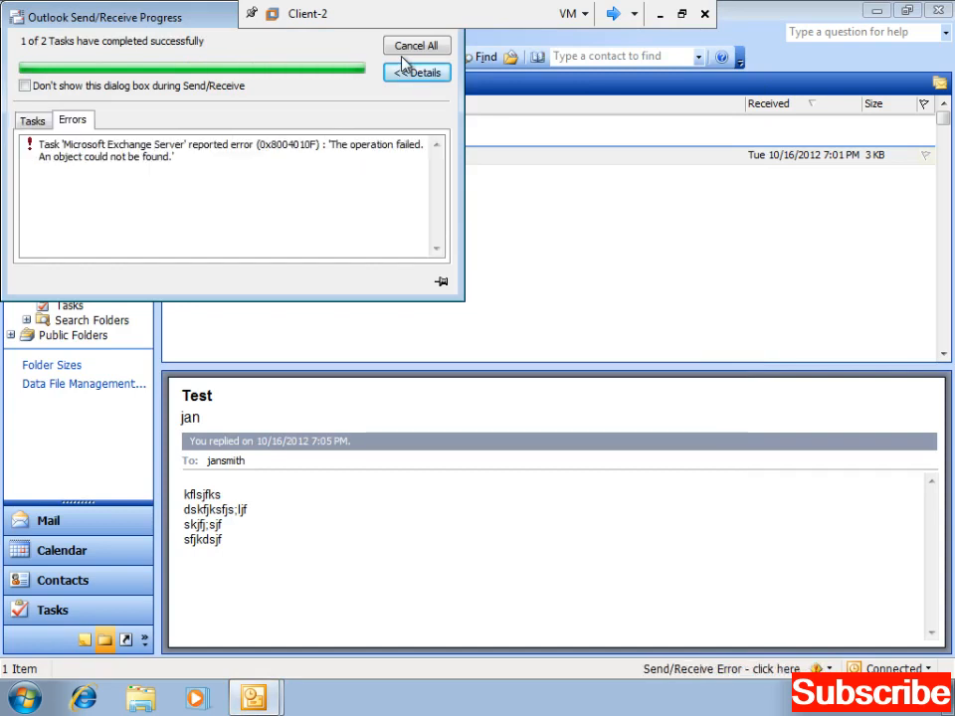
{"action": "left_click", "coordinate": [34, 120]}
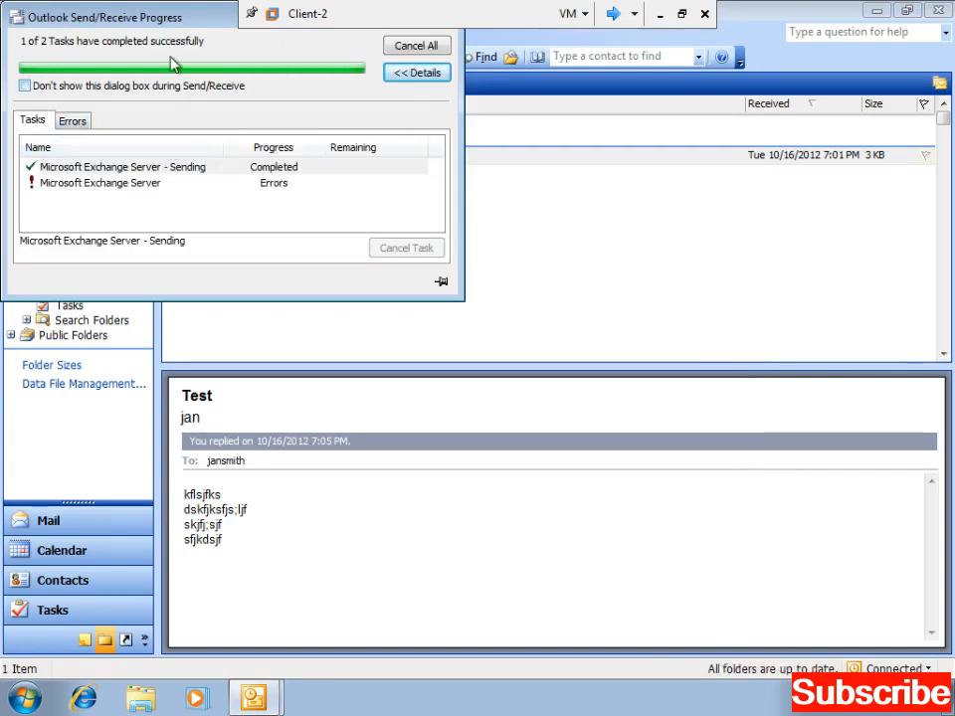
{"action": "left_click_drag", "start_coordinate": [119, 18], "coordinate": [259, 138]}
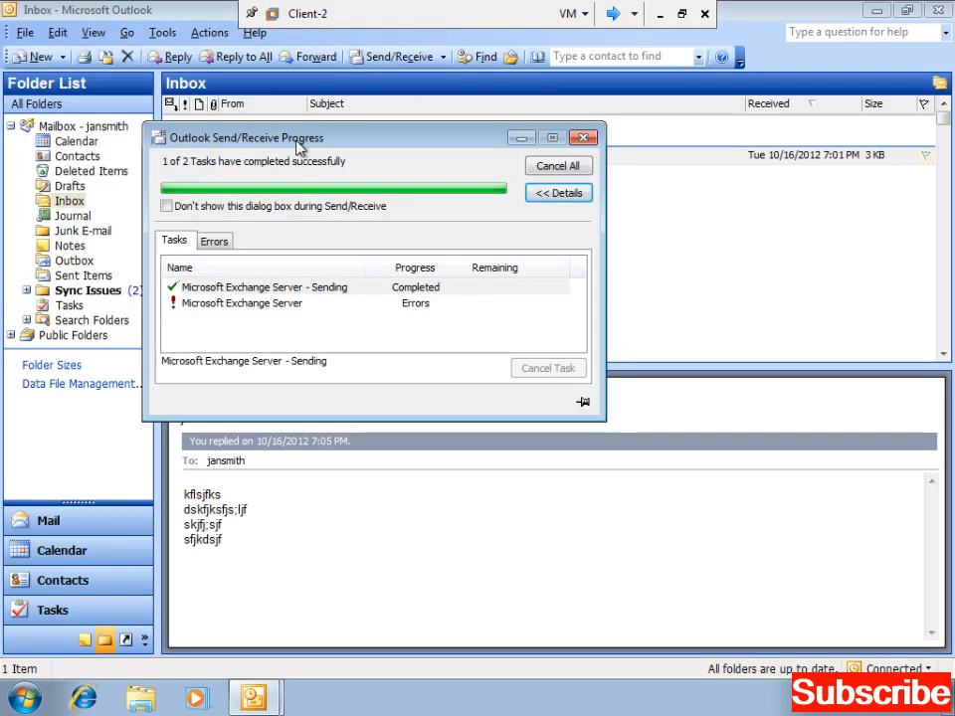
{"action": "left_click", "coordinate": [585, 138]}
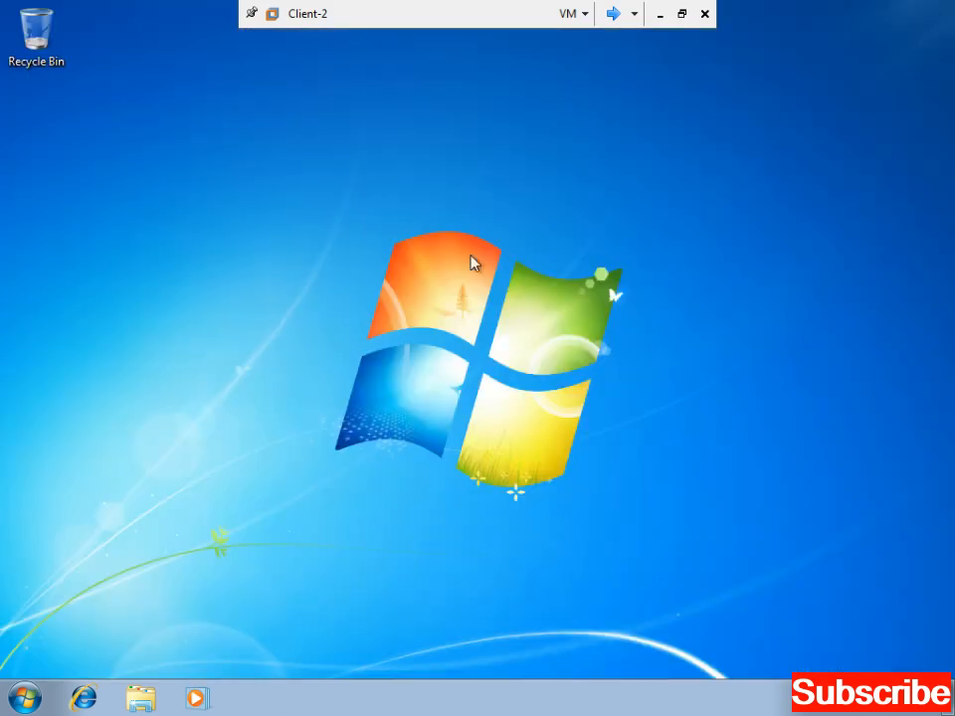
- Log off the current user from the Start menu's shut-down options
{"action": "right_click", "coordinate": [472, 261]}
{"action": "left_click", "coordinate": [96, 616]}
{"action": "left_click", "coordinate": [25, 697]}
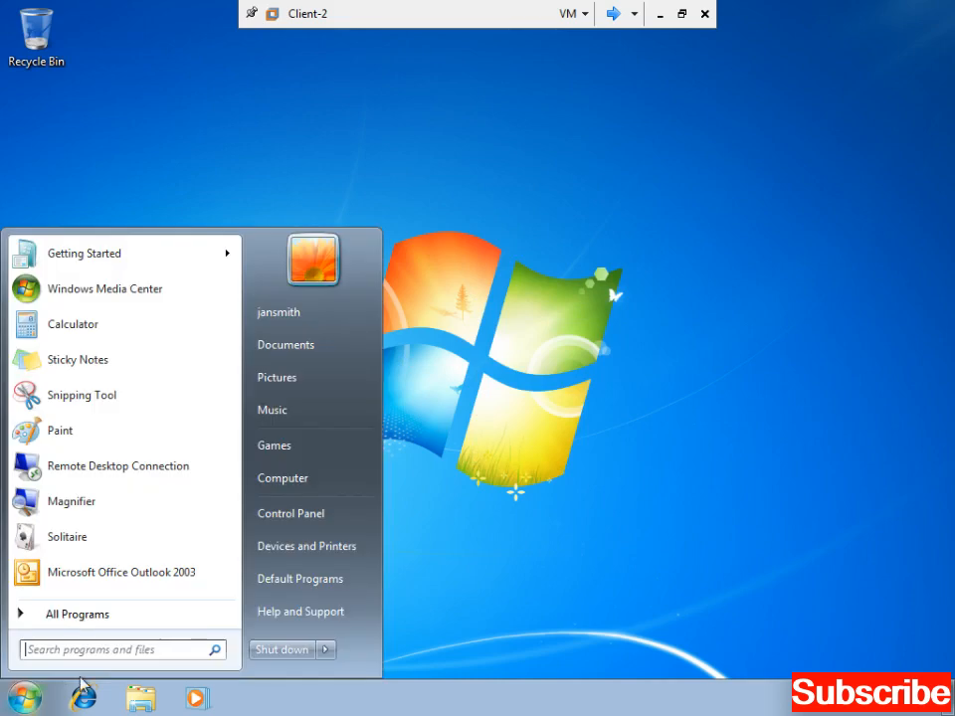
{"action": "left_click", "coordinate": [326, 649]}
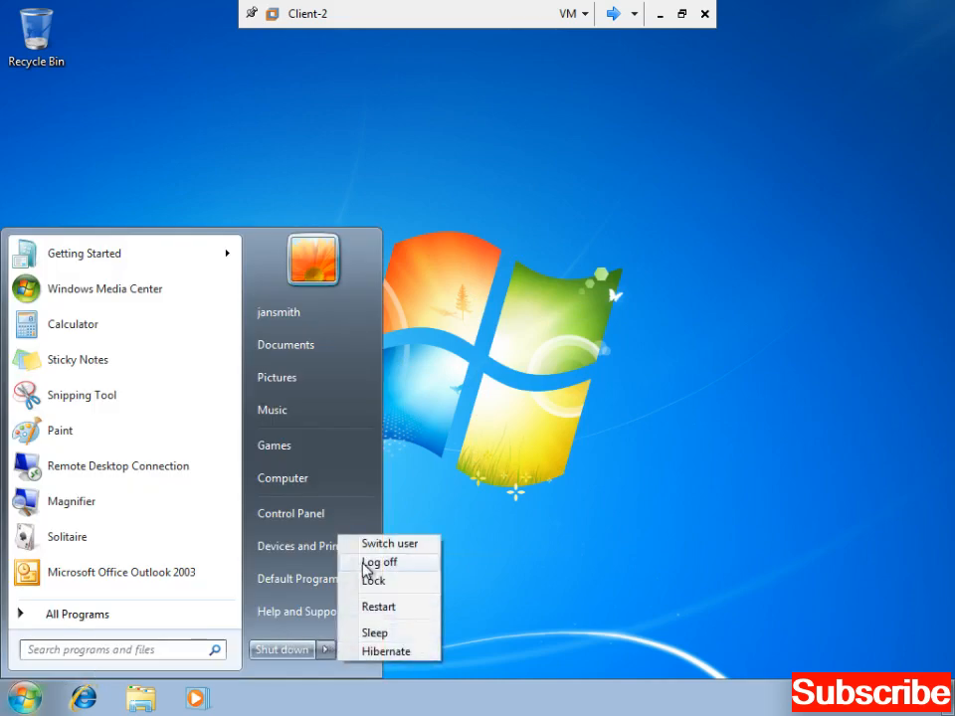
{"action": "left_click", "coordinate": [370, 563]}
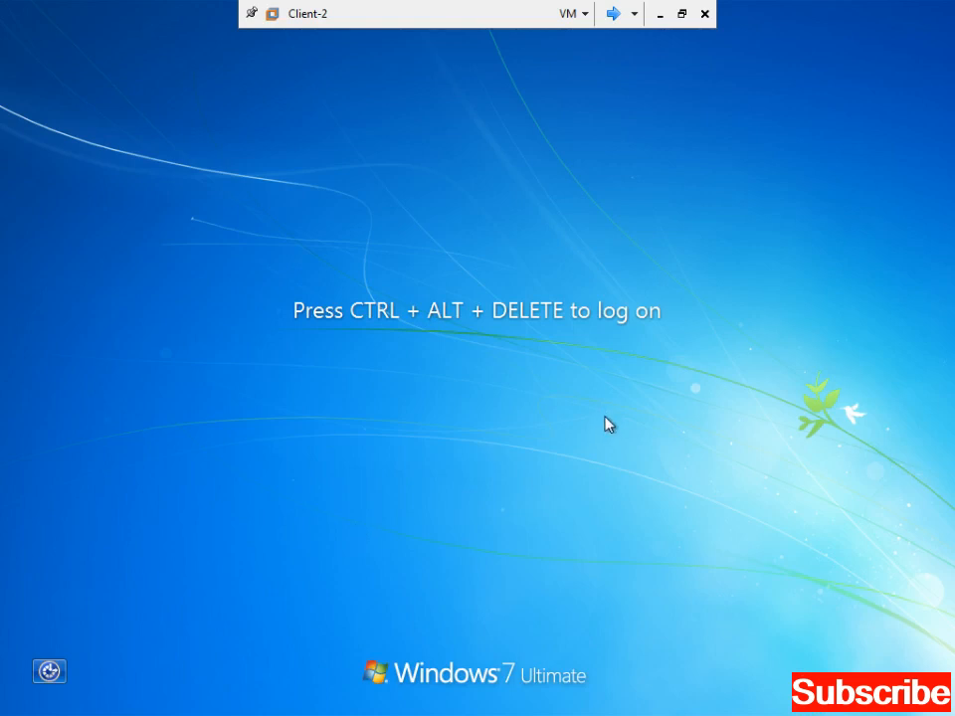
- Choose Other User at the logon screen and submit another account's user name and password
{"action": "key", "text": "ctrl+alt+Insert"}
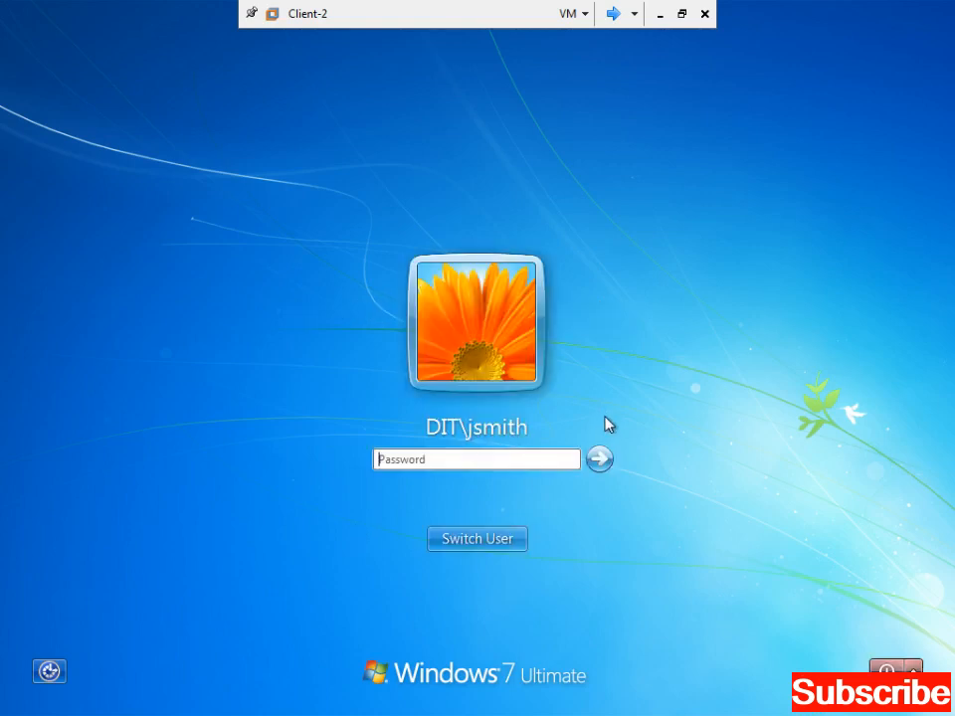
{"action": "left_click", "coordinate": [471, 540]}
{"action": "left_click", "coordinate": [535, 453]}
{"action": "type", "text": "jan"}
{"action": "key", "text": "Tab"}
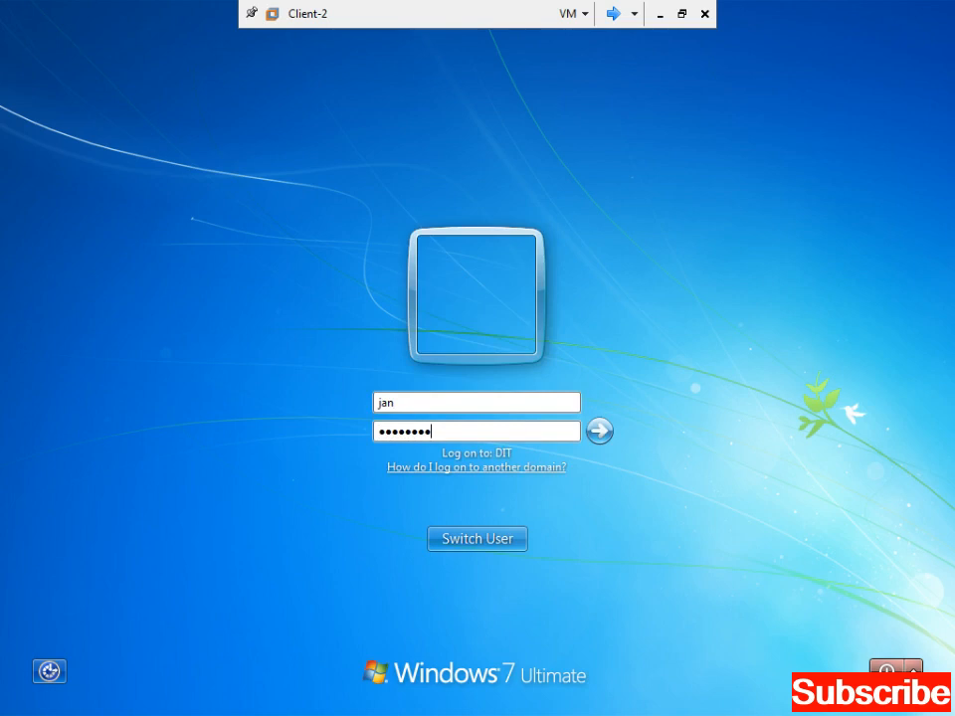
{"action": "key", "text": "Return"}
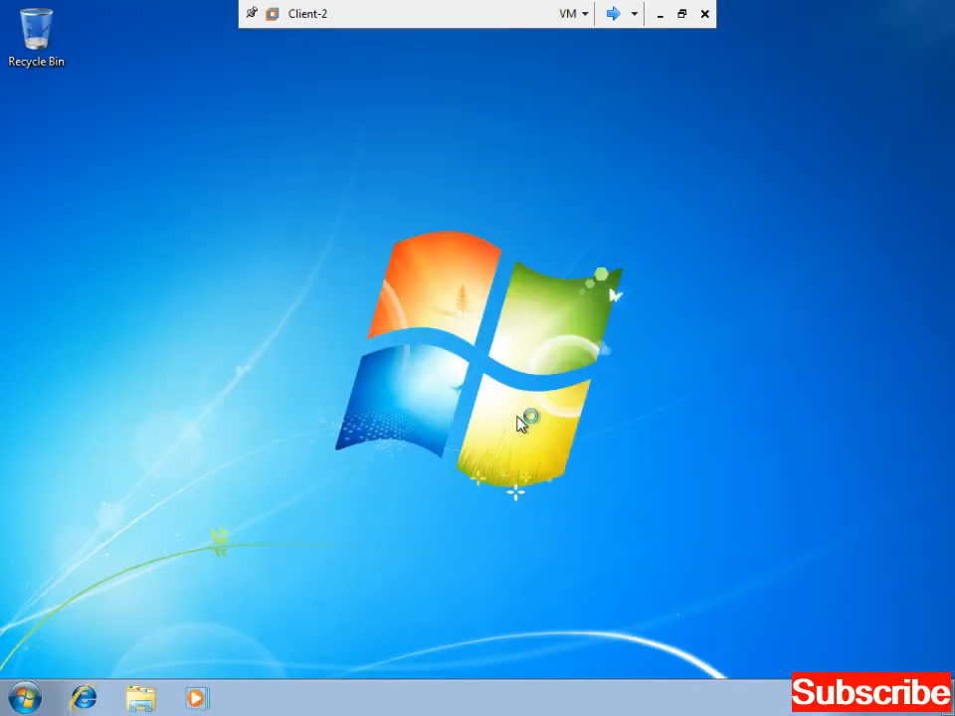
- Refresh the Client-2 desktop from its shortcut menu
{"action": "key", "text": "super"}
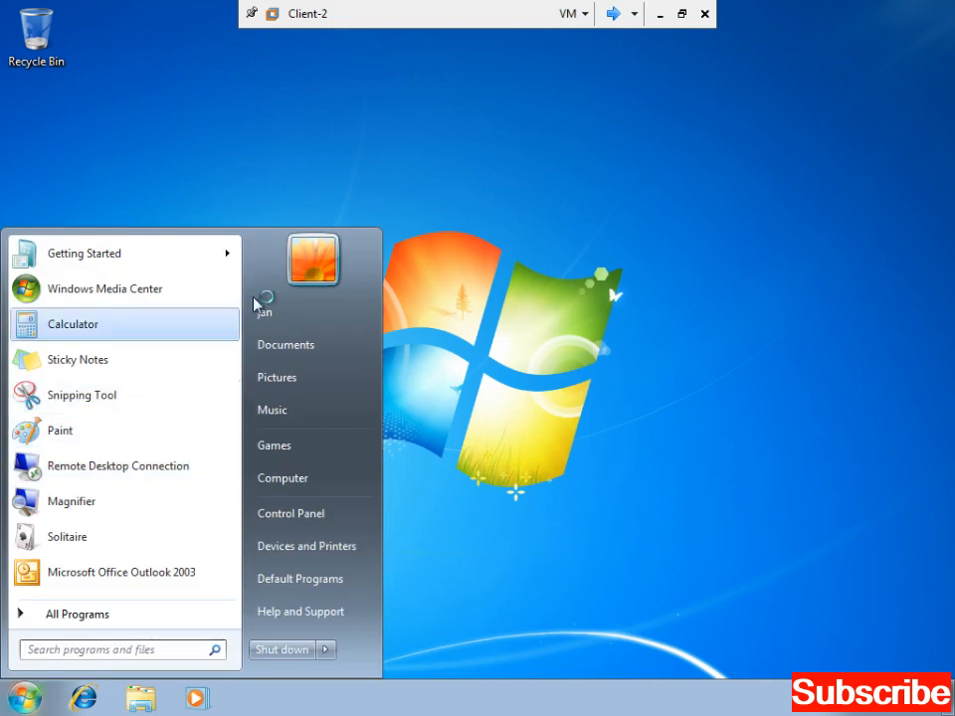
{"action": "right_click", "coordinate": [429, 183]}
{"action": "left_click", "coordinate": [486, 232]}
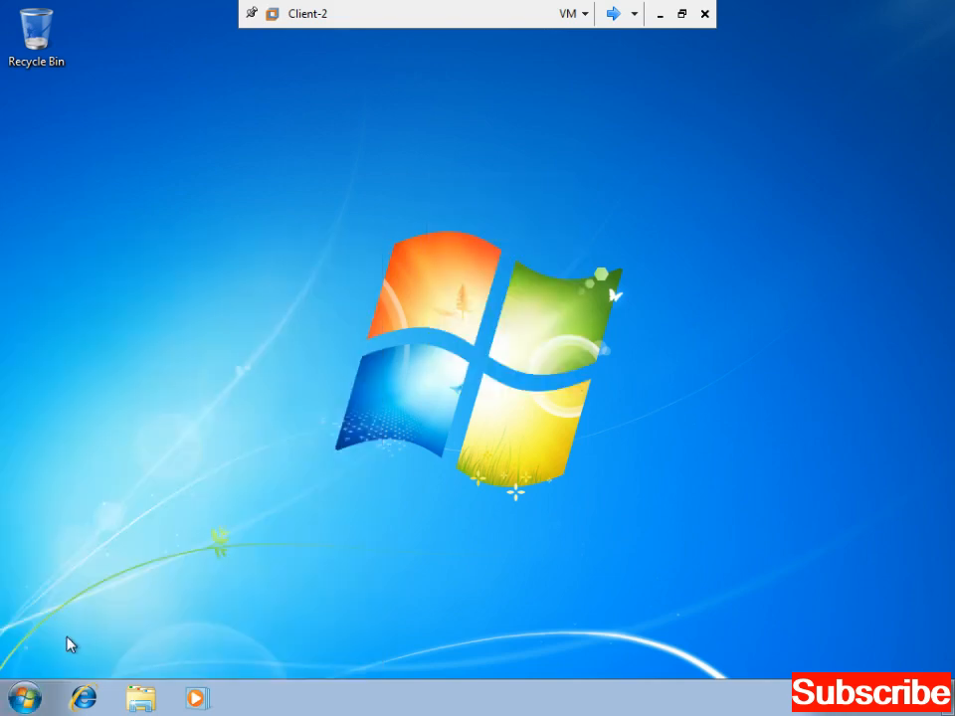
- Launch Outlook 2003, read the RE: Test reply in its own window, then close Outlook
{"action": "left_click", "coordinate": [28, 701]}
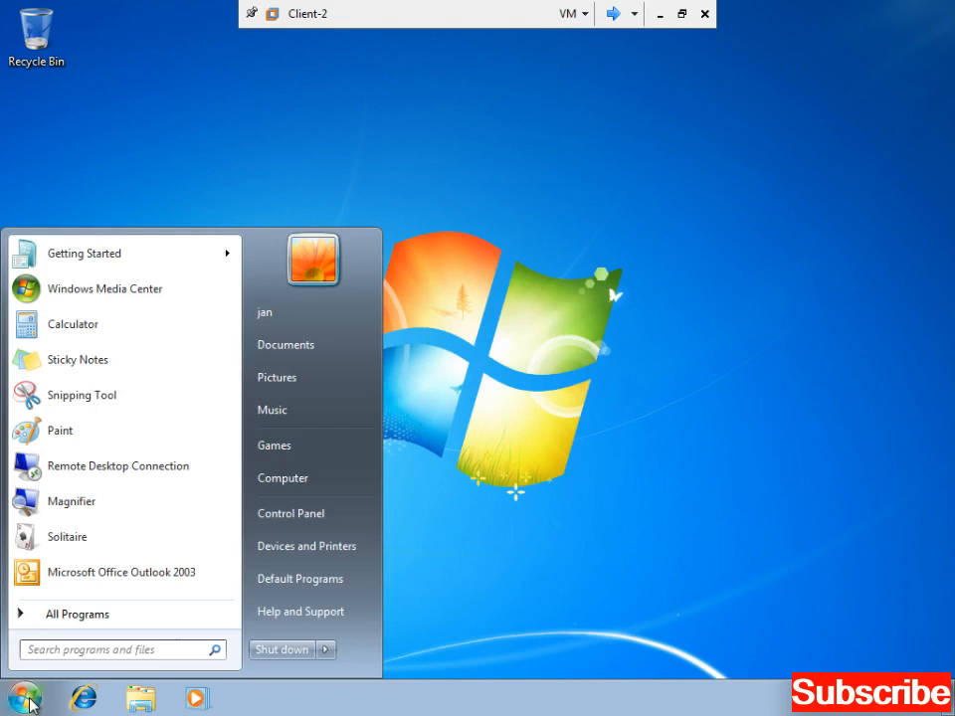
{"action": "left_click", "coordinate": [109, 574]}
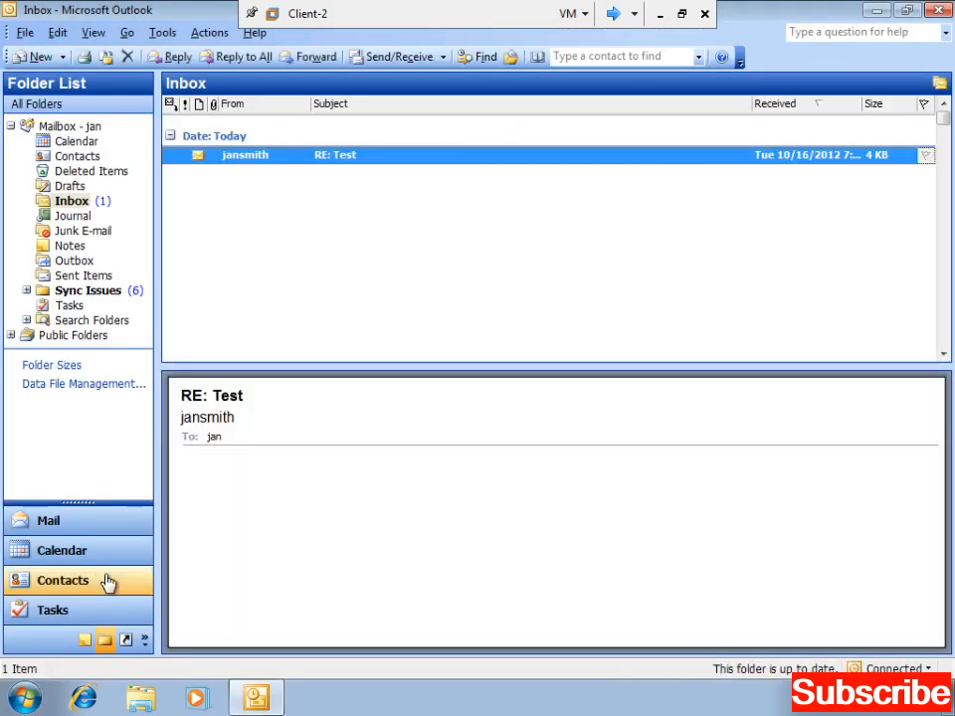
{"action": "double_click", "coordinate": [237, 166]}
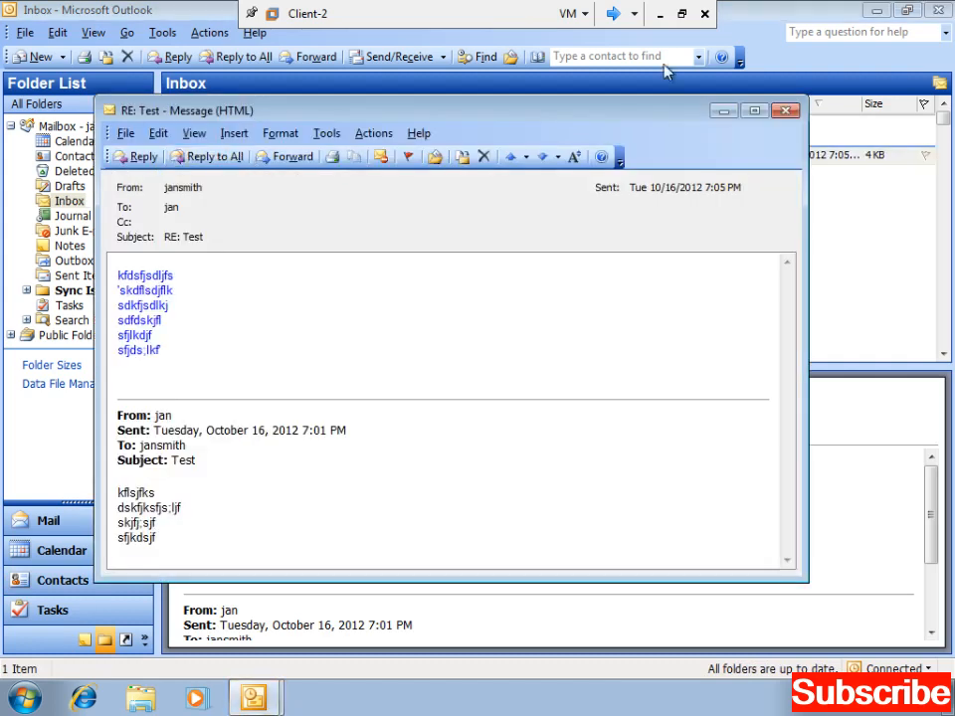
{"action": "left_click", "coordinate": [786, 112]}
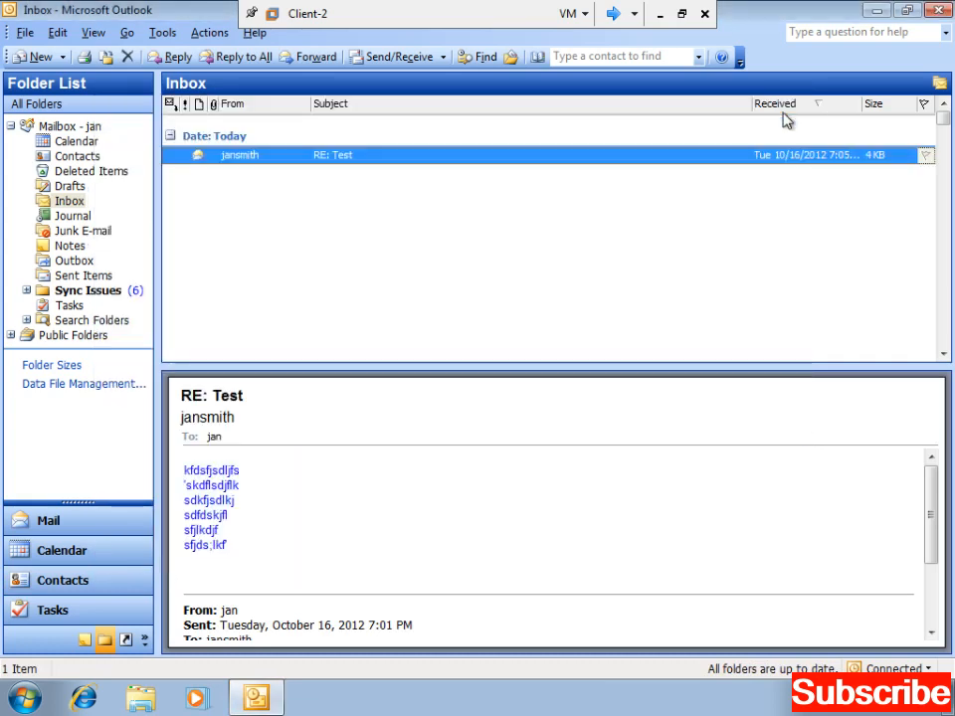
{"action": "left_click", "coordinate": [947, 12]}
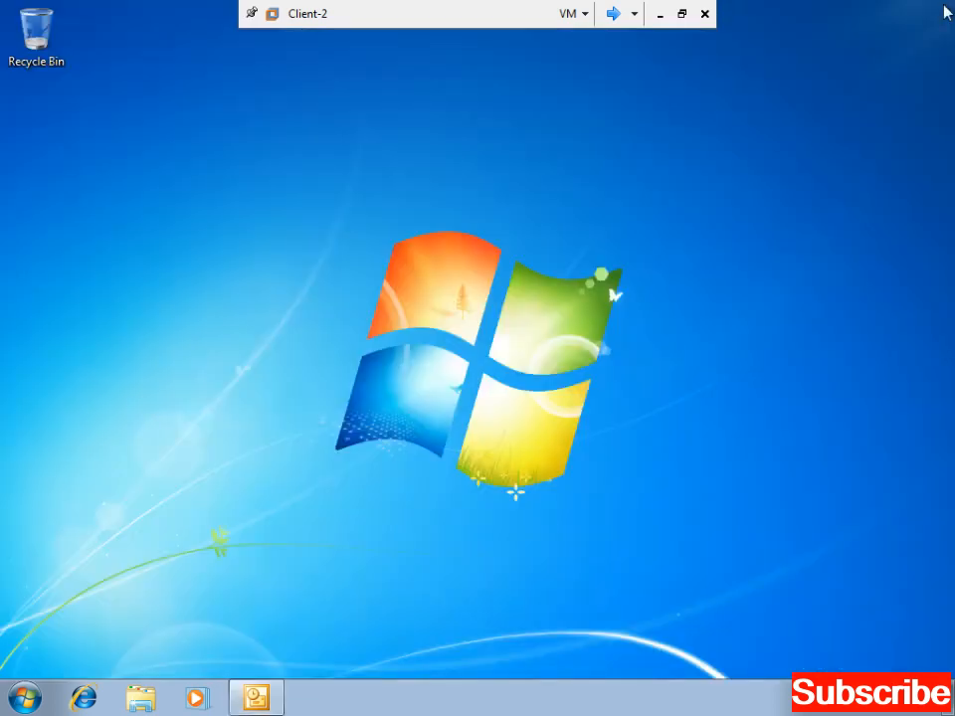
- Refresh the Windows 7 desktop, then switch the console to the Server20031 machine
{"action": "right_click", "coordinate": [449, 168]}
{"action": "left_click", "coordinate": [490, 221]}
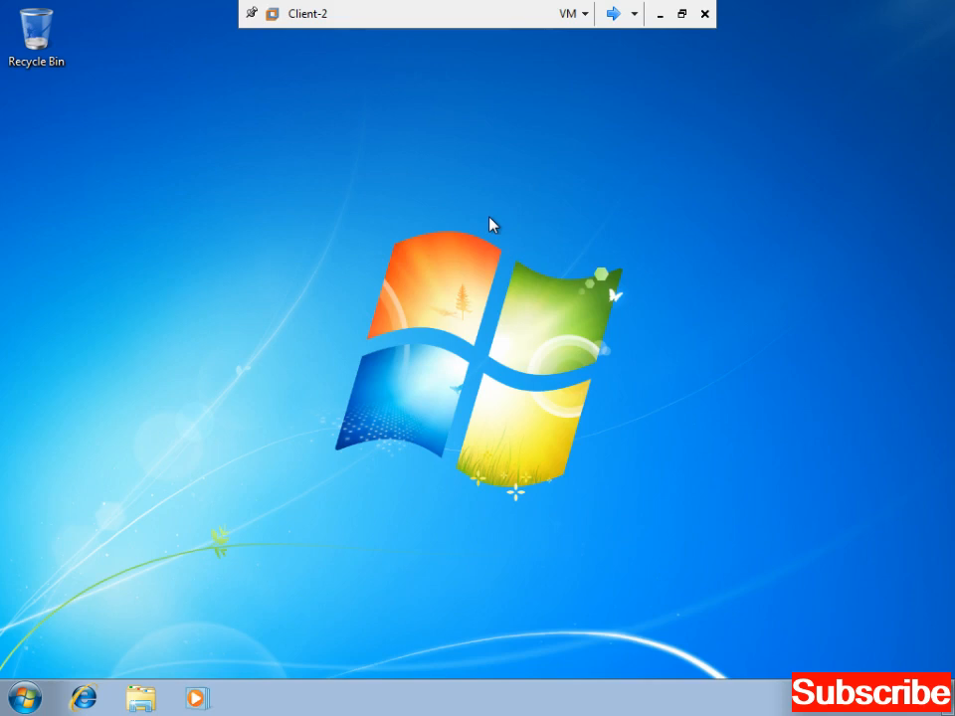
{"action": "left_click", "coordinate": [613, 13]}
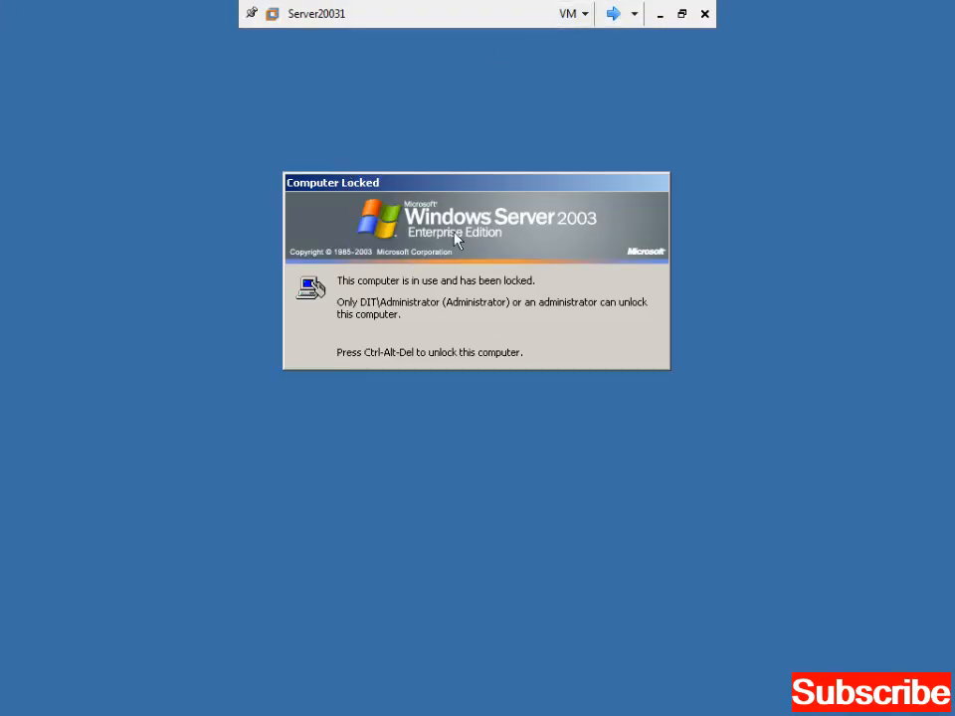
- Unlock Server20031 with the Administrator account password and bring up the Start menu
{"action": "key", "text": "ctrl+alt+Insert"}
{"action": "type", "text": "********"}
{"action": "key", "text": "Return"}
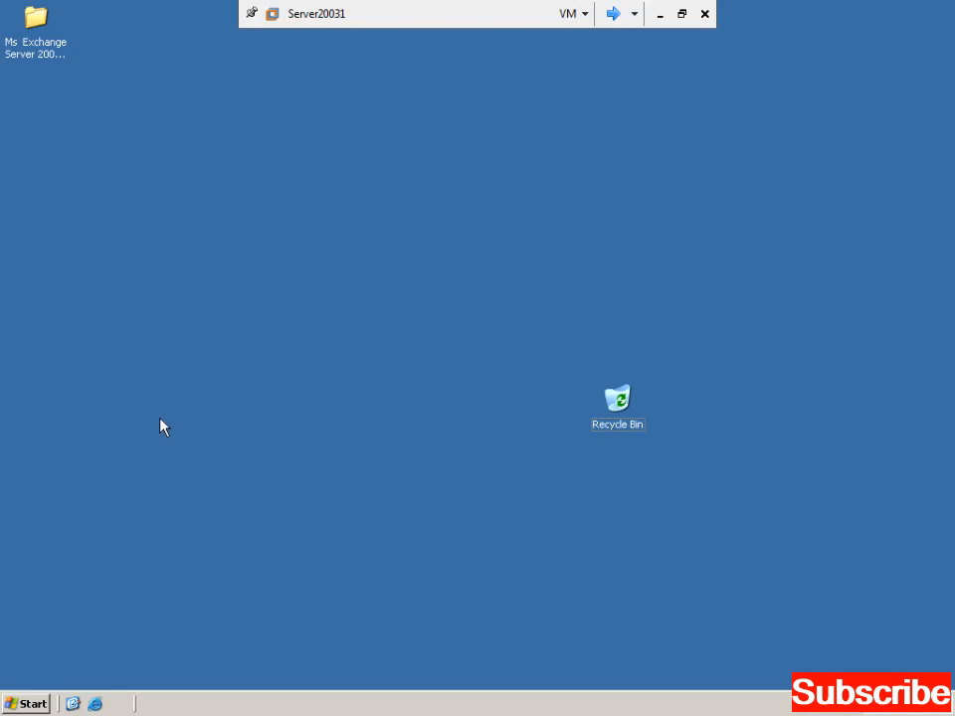
{"action": "left_click", "coordinate": [22, 703]}
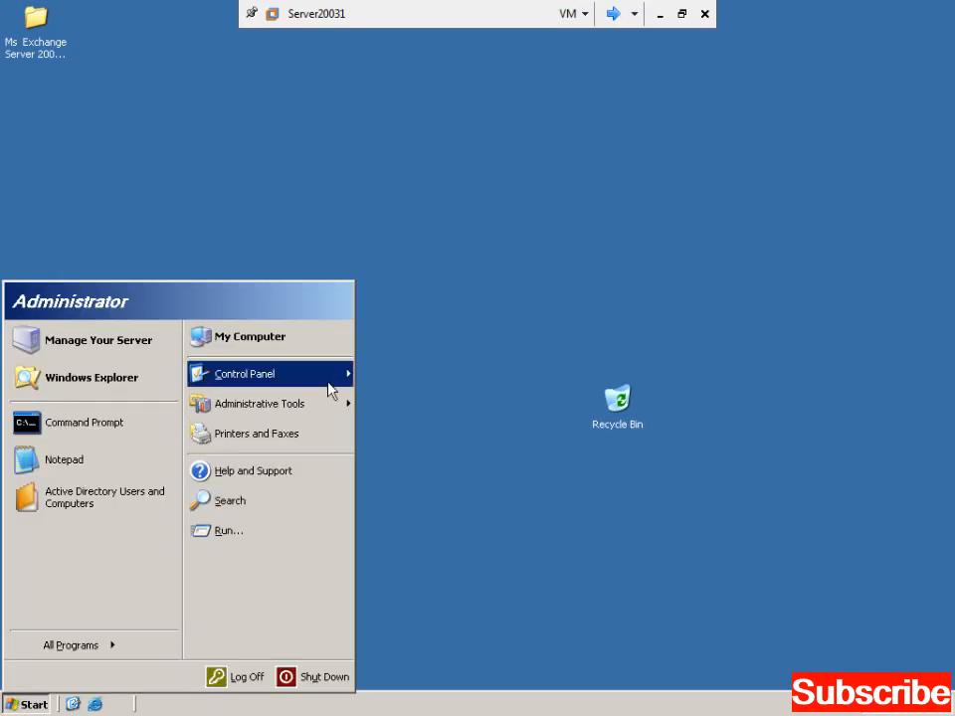
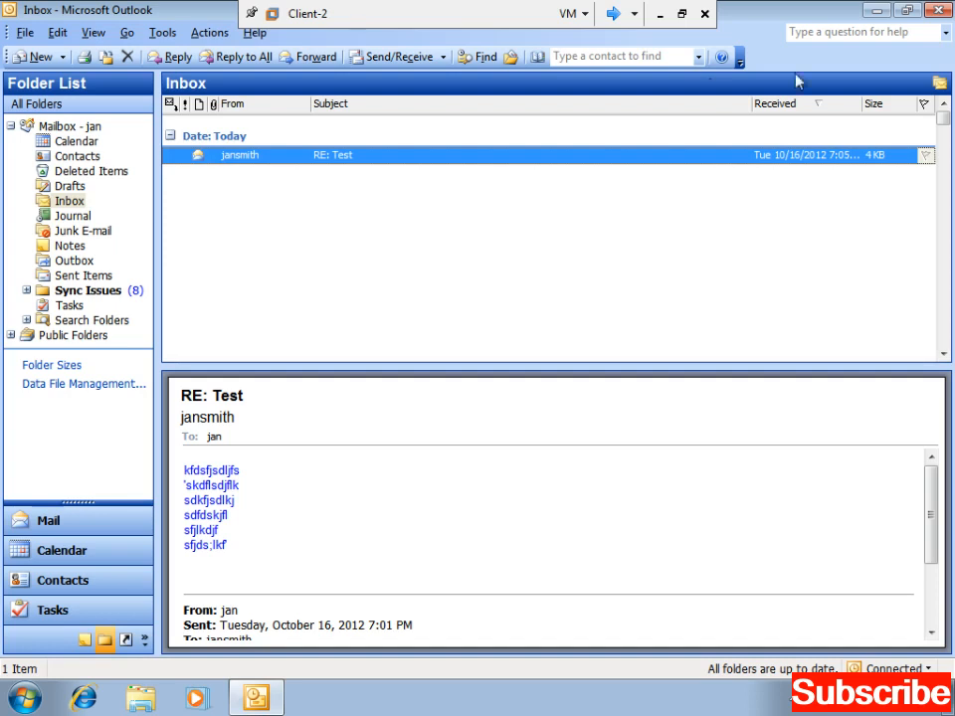
- Close Outlook and relaunch Microsoft Office Outlook 2003 from the Start menu
{"action": "left_click", "coordinate": [939, 10]}
{"action": "right_click", "coordinate": [266, 292]}
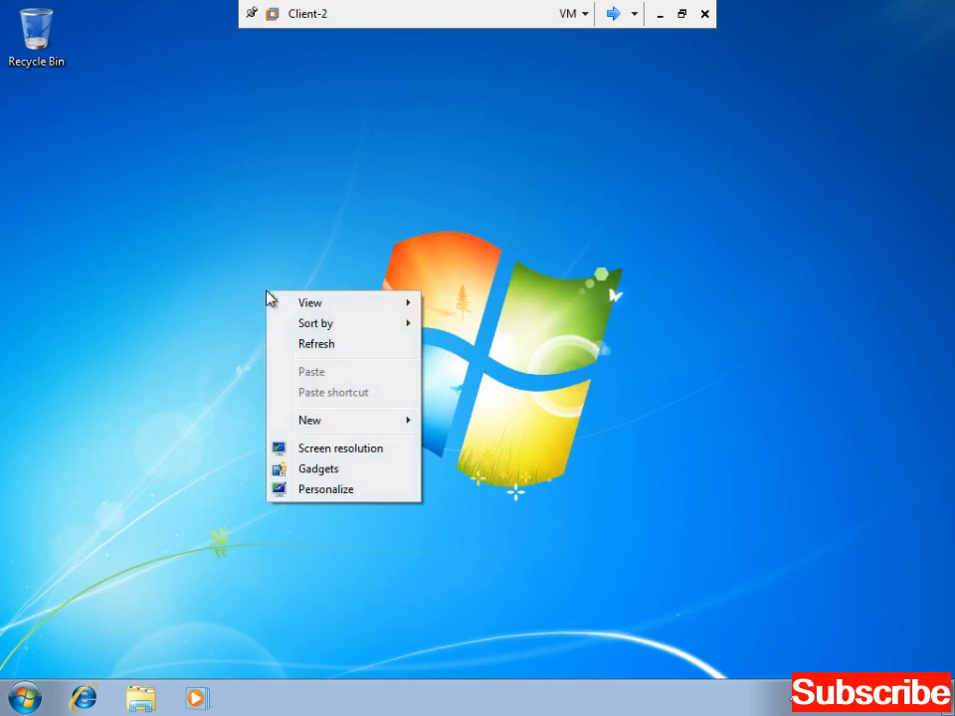
{"action": "left_click", "coordinate": [22, 702]}
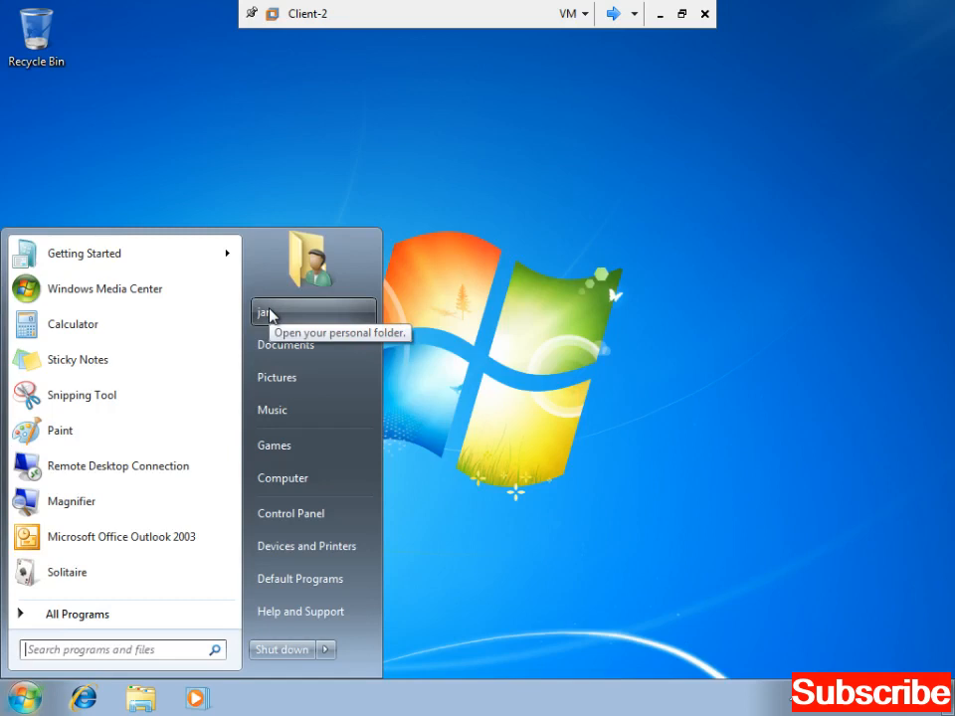
{"action": "left_click", "coordinate": [608, 298]}
{"action": "key", "text": "super"}
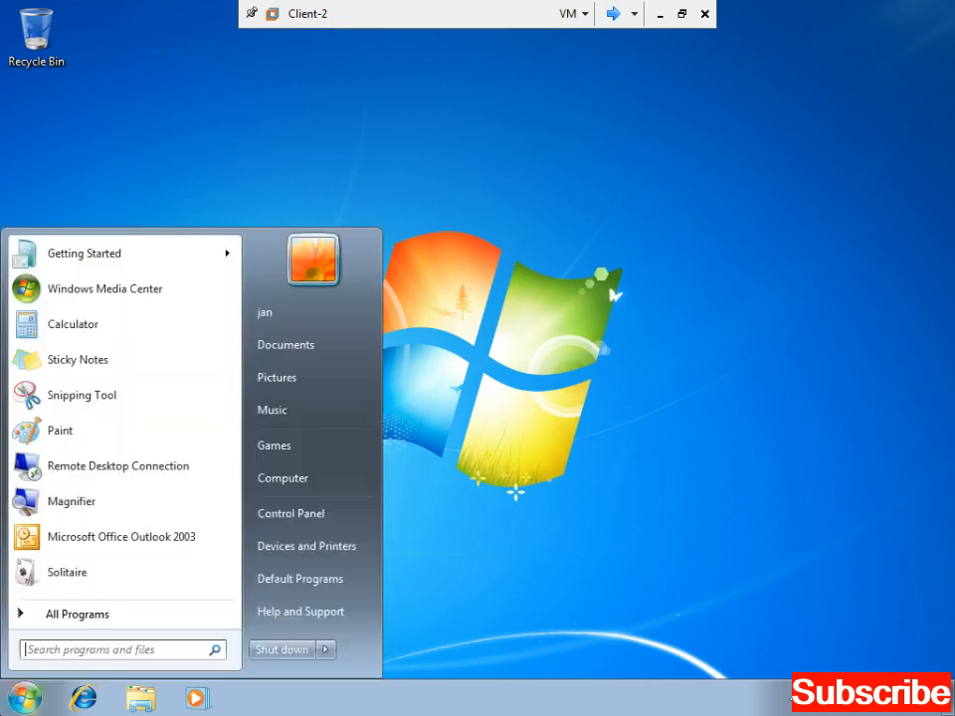
{"action": "left_click", "coordinate": [117, 538]}
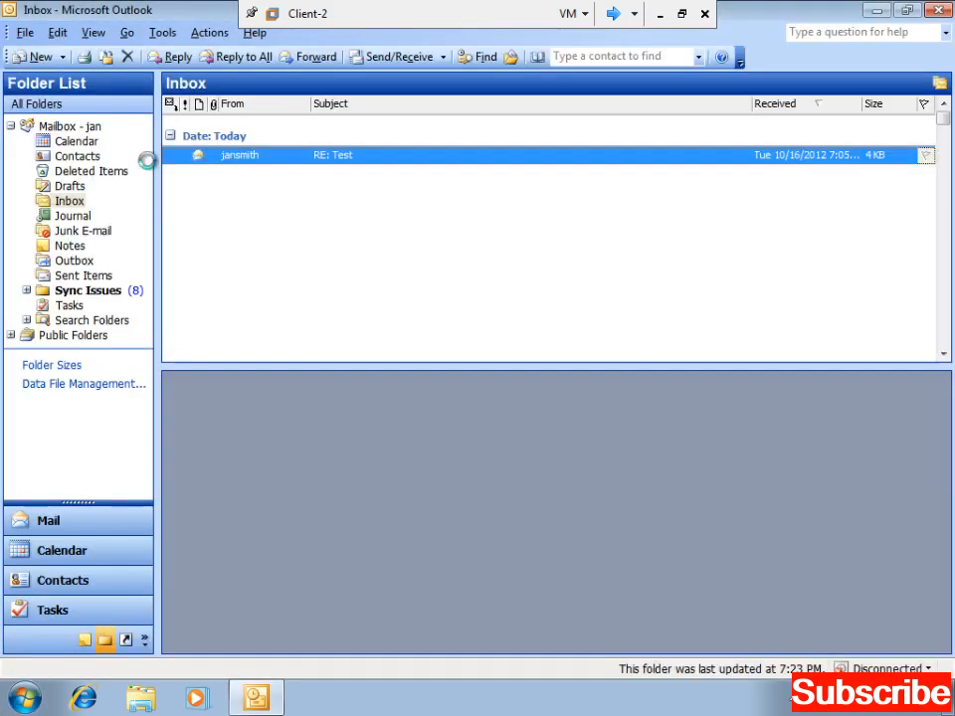
- Show the Inbox with the RE: Test reply and bring up the Inbox folder's context menu
{"action": "left_click", "coordinate": [72, 202]}
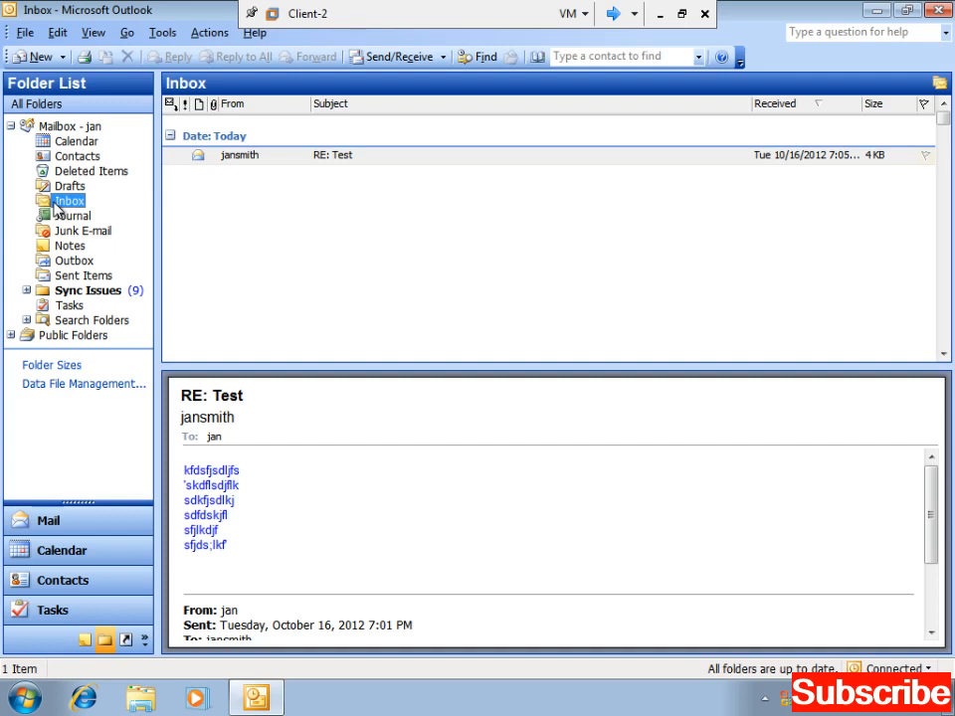
{"action": "right_click", "coordinate": [57, 207]}
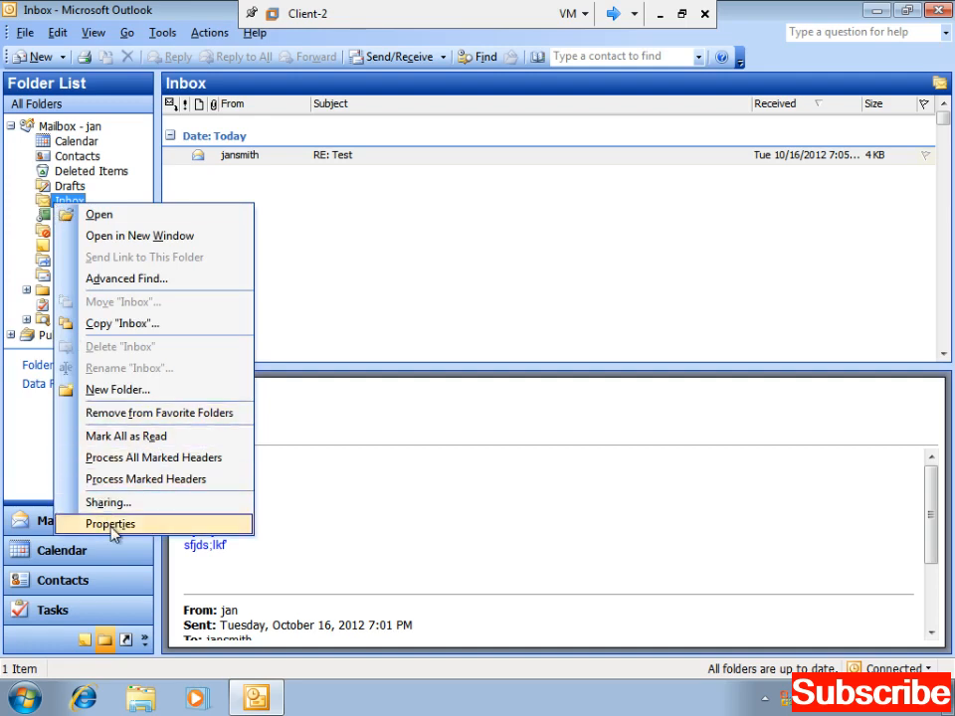
- Add the other user account on the Permissions tab of the Inbox properties
{"action": "left_click", "coordinate": [18, 128]}
{"action": "right_click", "coordinate": [59, 202]}
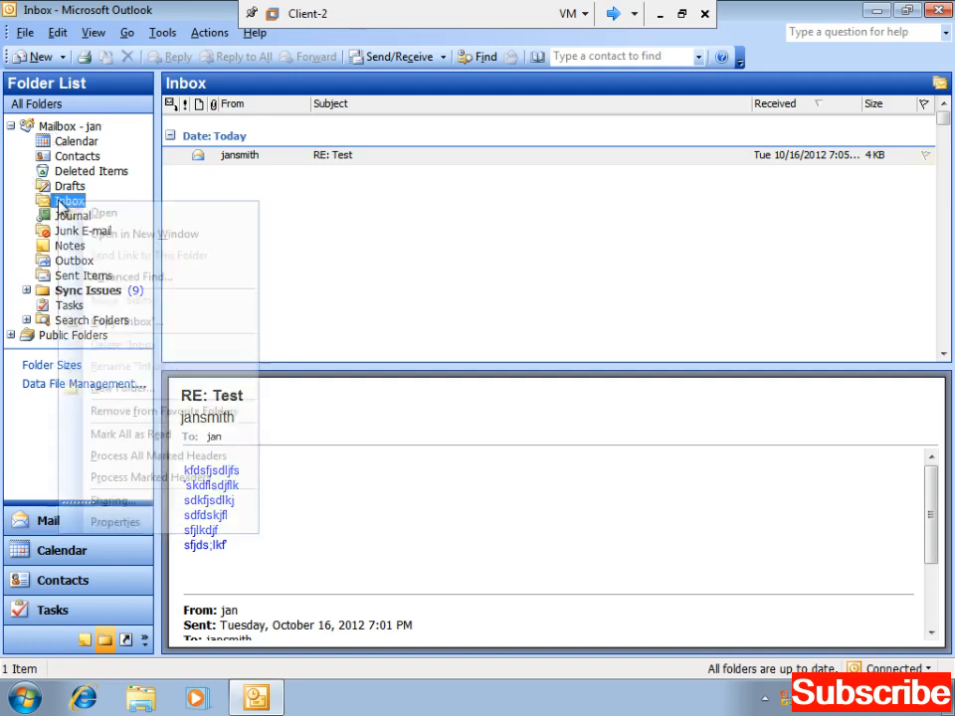
{"action": "left_click", "coordinate": [117, 523]}
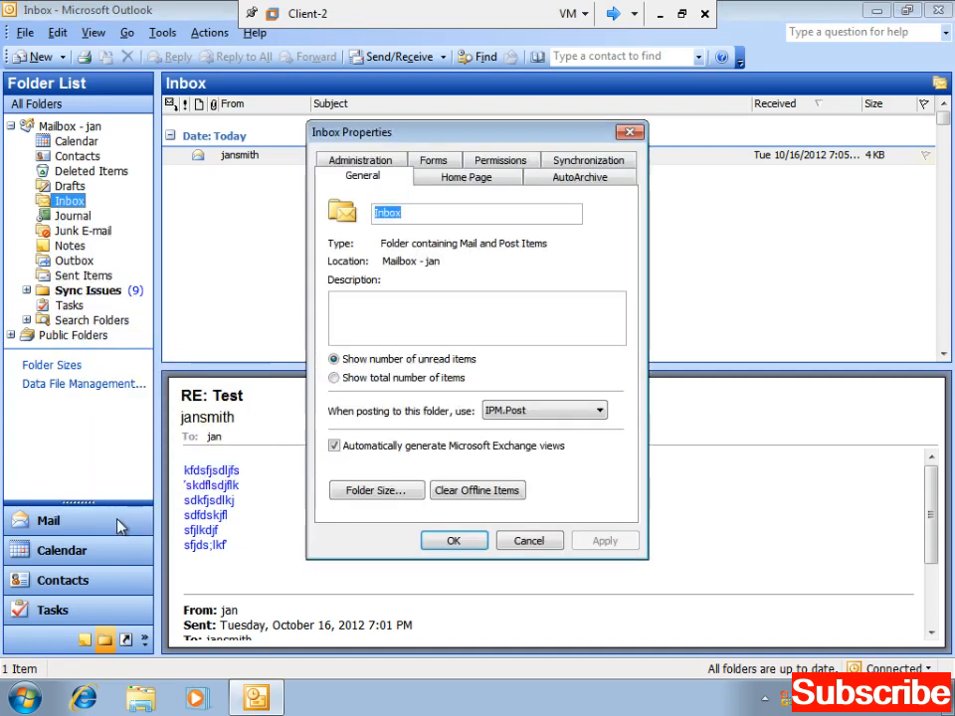
{"action": "left_click", "coordinate": [501, 163]}
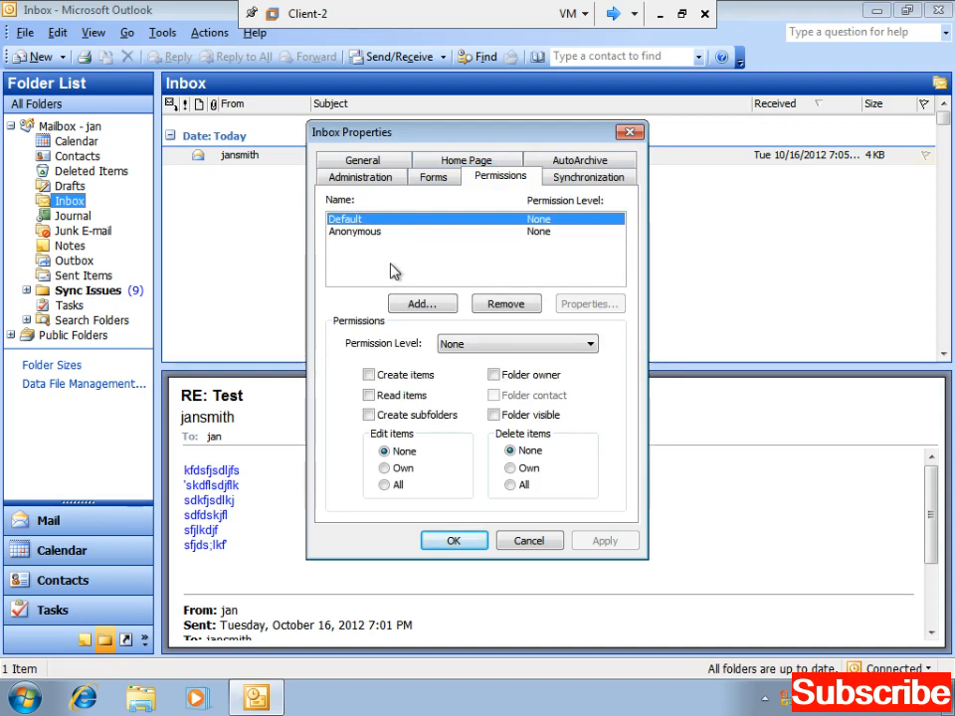
{"action": "left_click", "coordinate": [419, 304]}
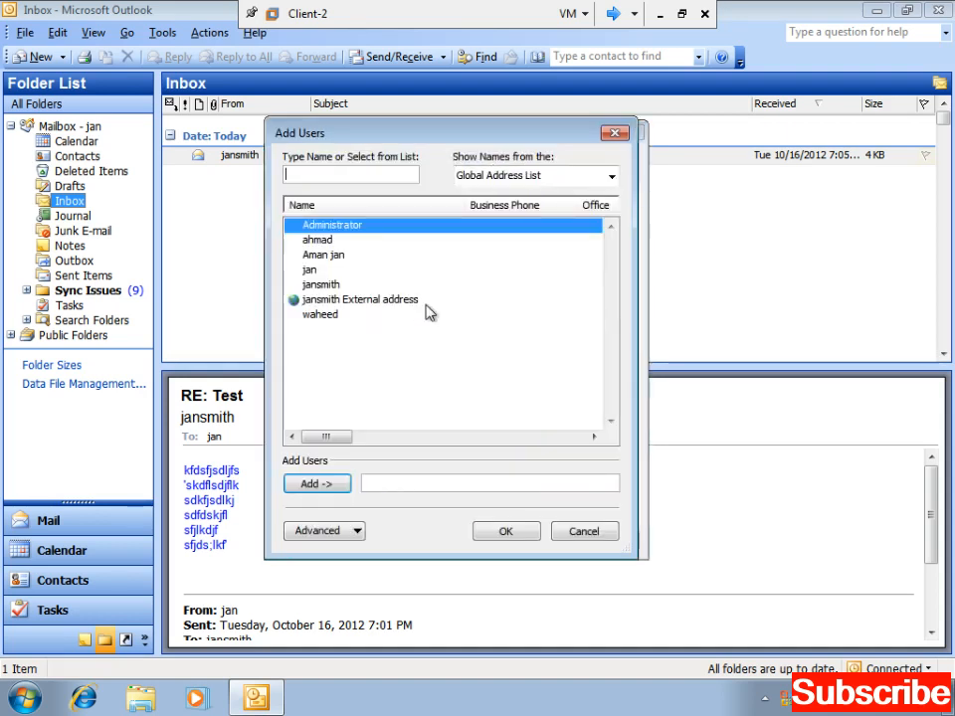
{"action": "left_click", "coordinate": [321, 285]}
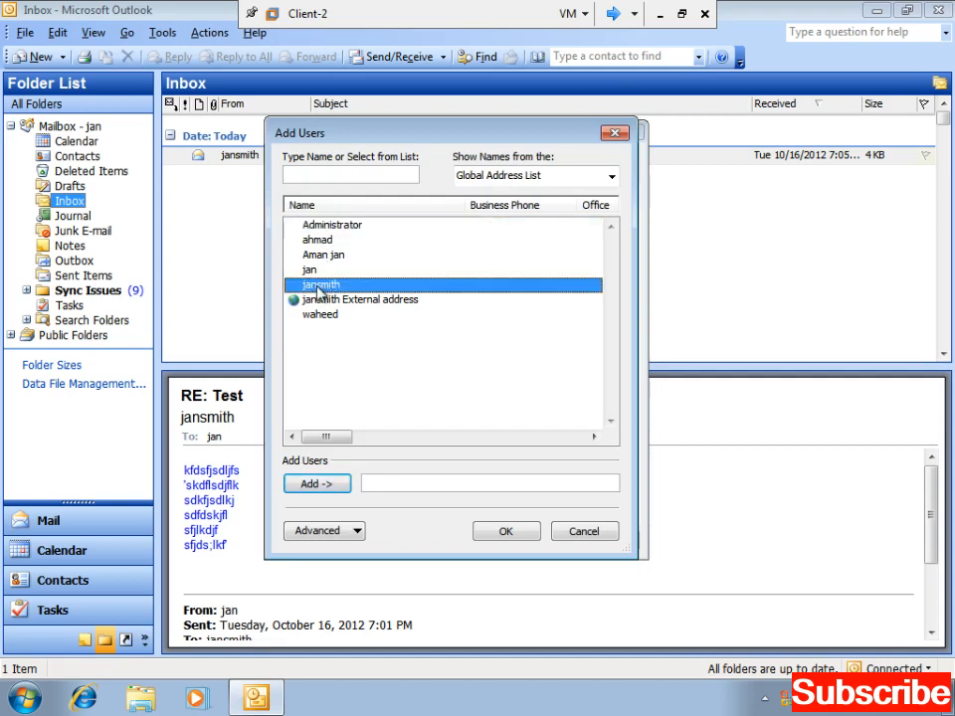
{"action": "left_click", "coordinate": [494, 534]}
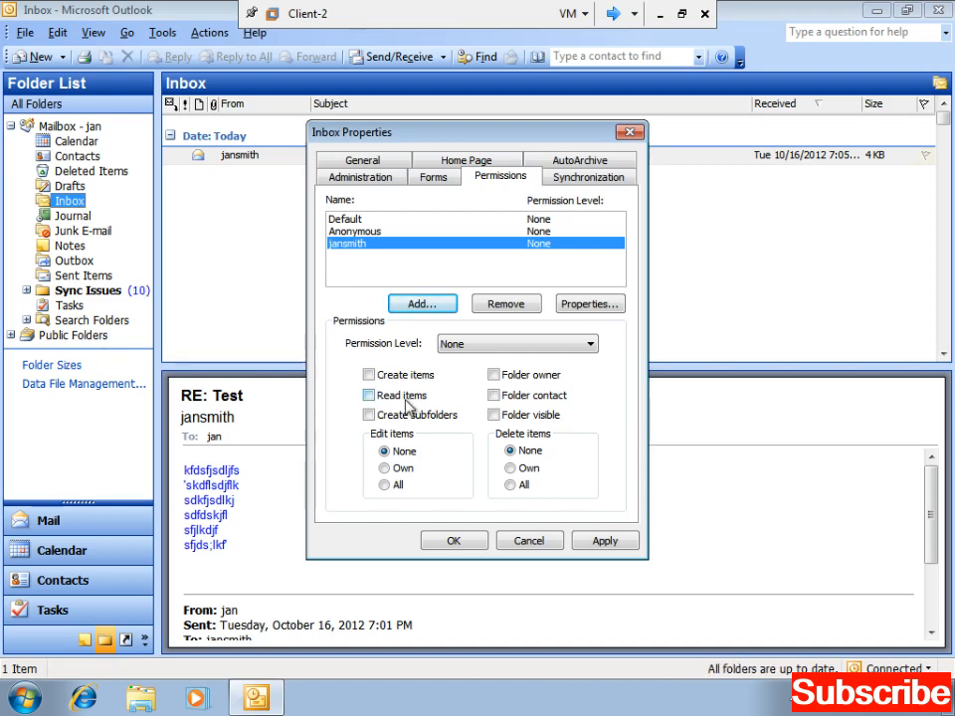
- Set that user's Inbox permission level to Owner and apply it
{"action": "left_click", "coordinate": [524, 346]}
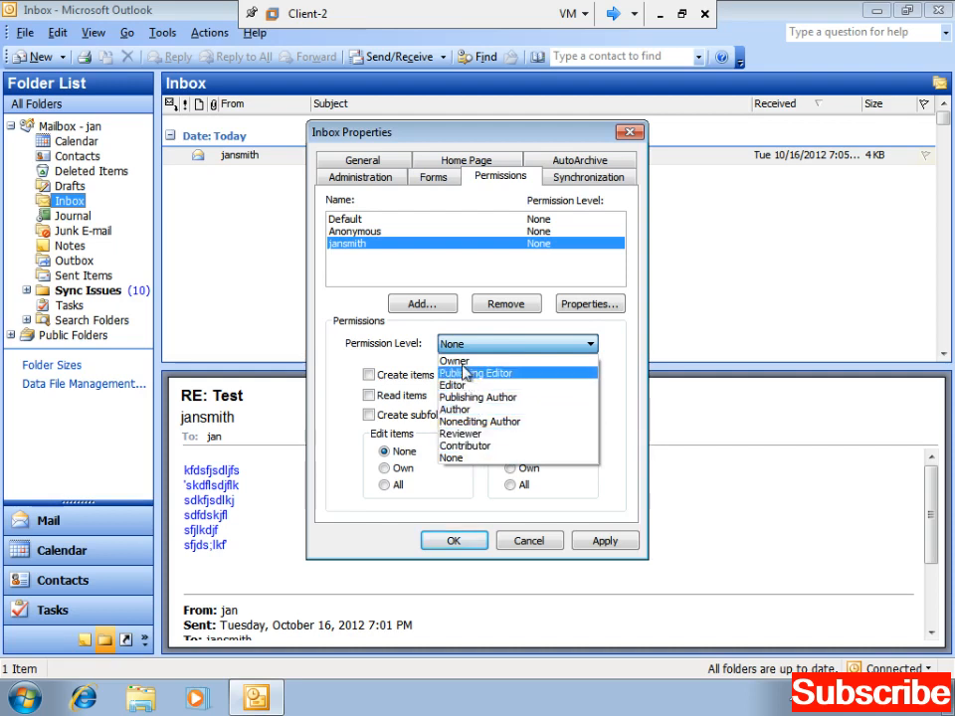
{"action": "left_click", "coordinate": [459, 361]}
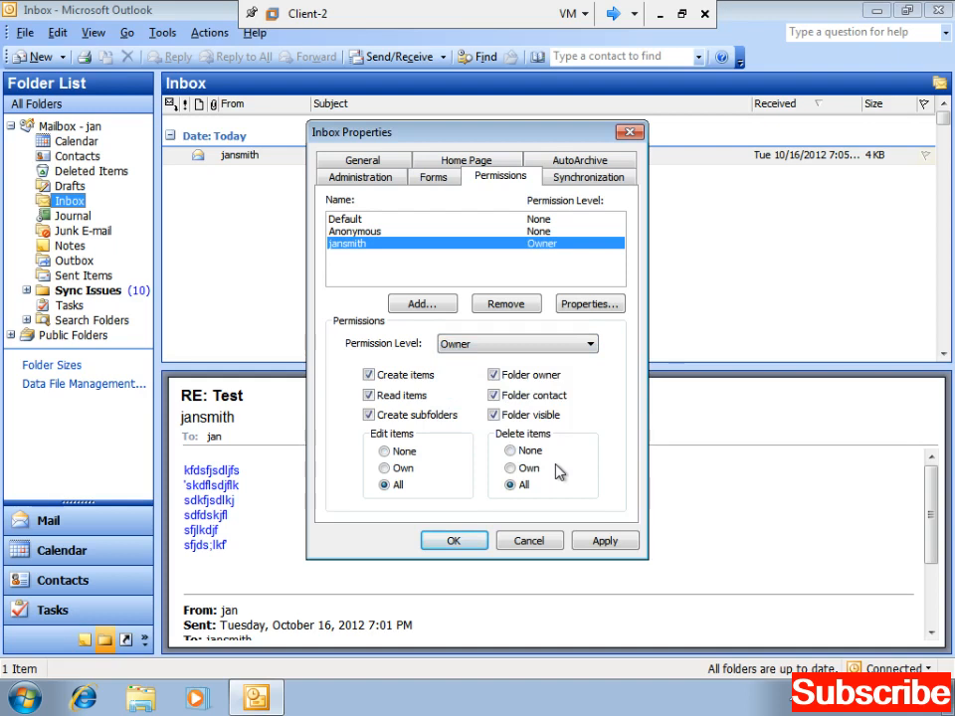
{"action": "left_click", "coordinate": [593, 541]}
{"action": "left_click", "coordinate": [478, 541]}
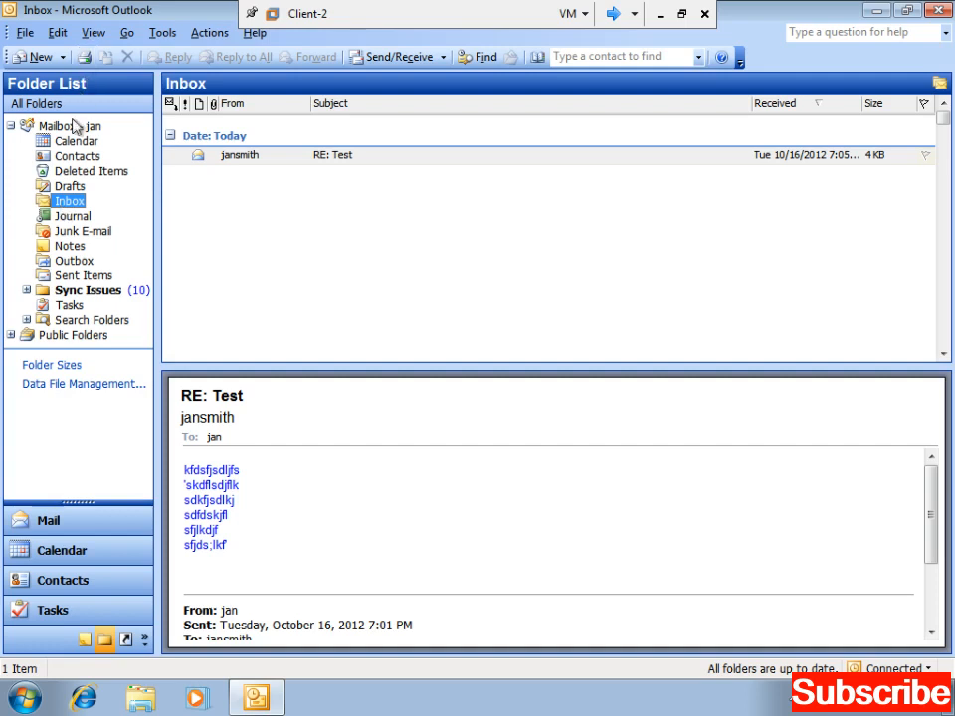
- Expand the mailbox, view its Inbox, then return to the mailbox's Outlook Today page
{"action": "left_click", "coordinate": [10, 125]}
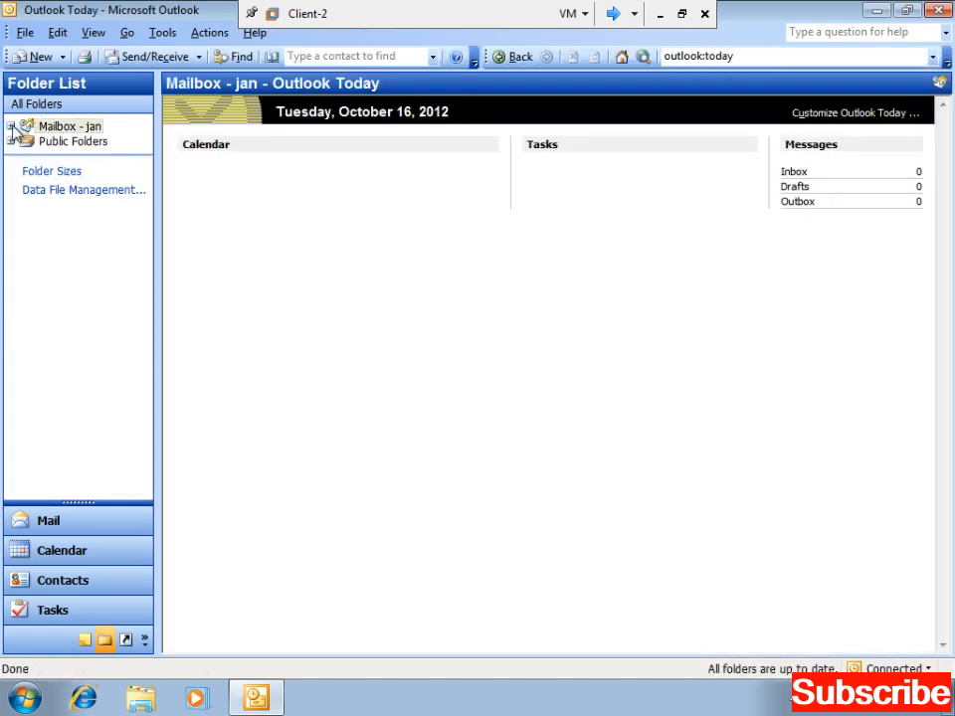
{"action": "left_click", "coordinate": [10, 126]}
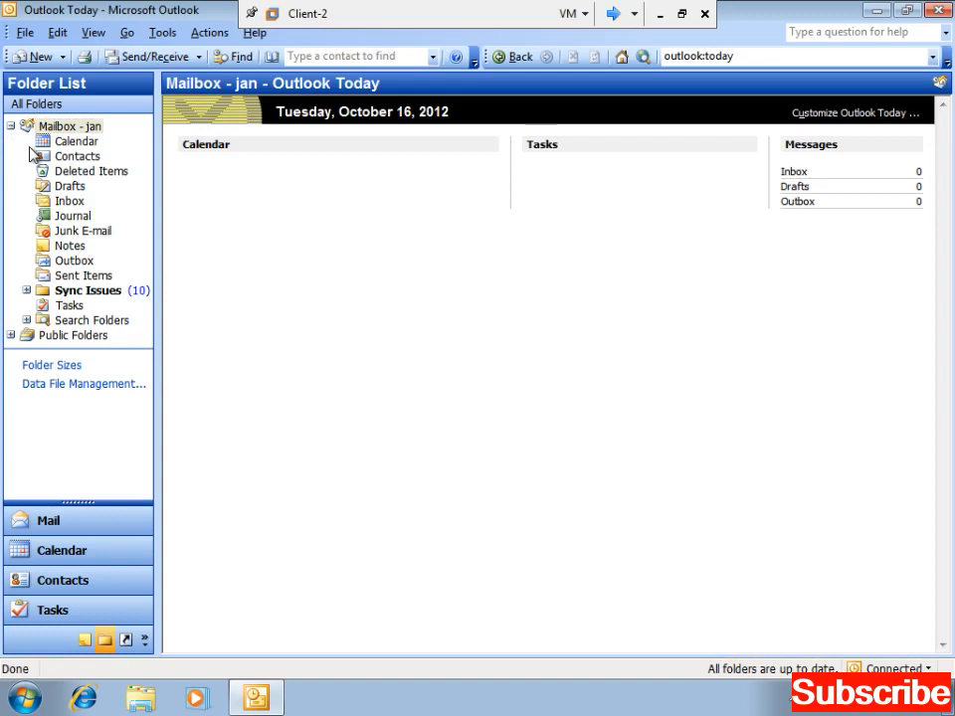
{"action": "left_click", "coordinate": [67, 201]}
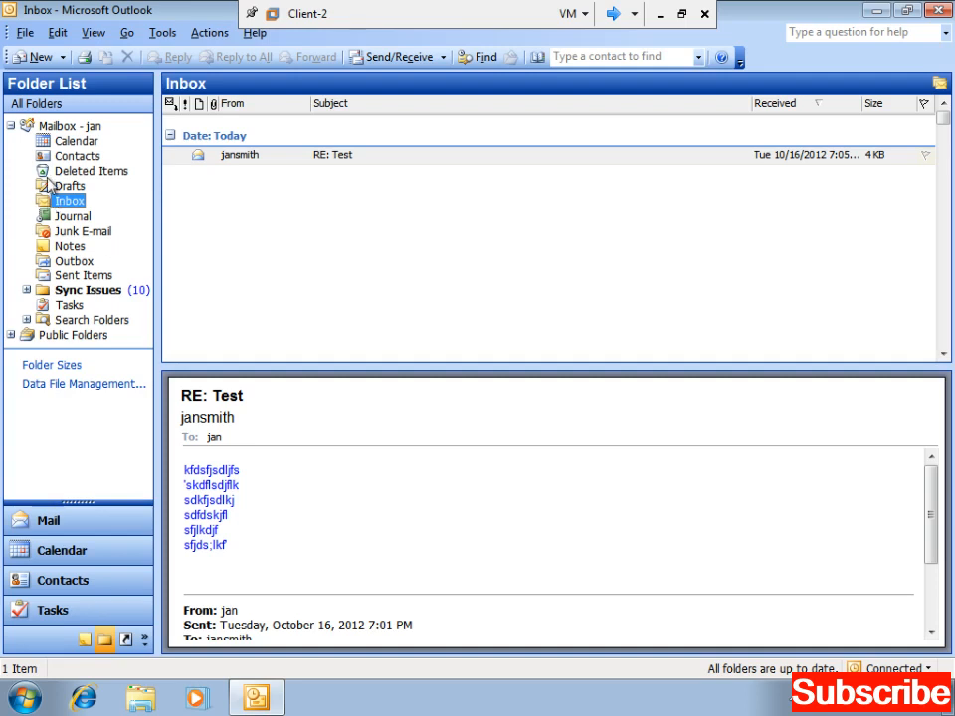
{"action": "left_click", "coordinate": [56, 127]}
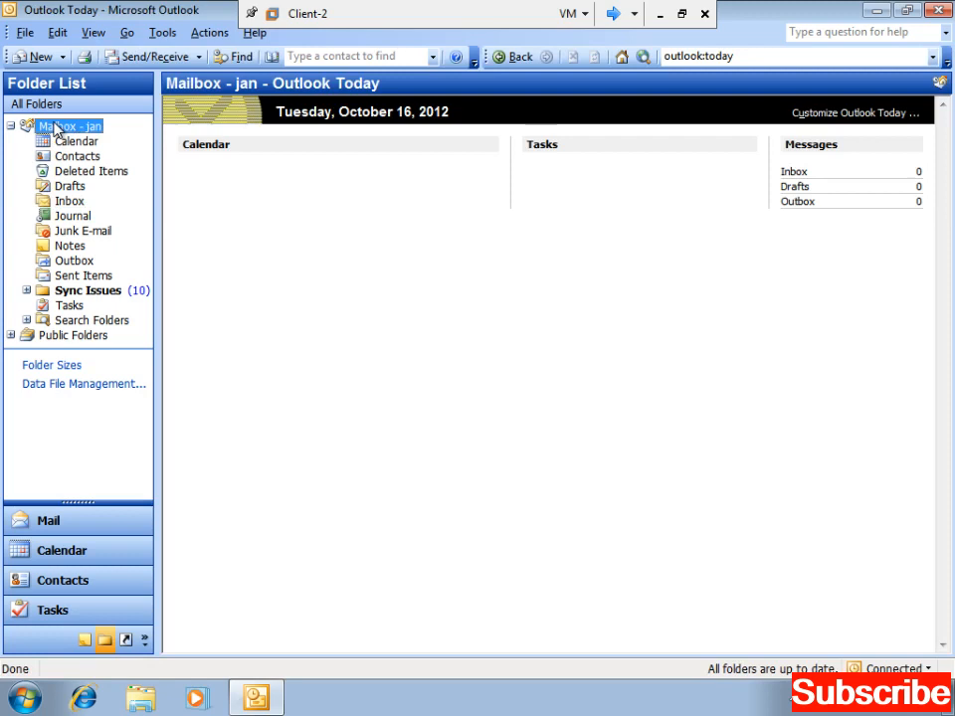
- Add the other user account to the mailbox's Sharing permissions with Folder visible ticked, and apply
{"action": "right_click", "coordinate": [56, 127]}
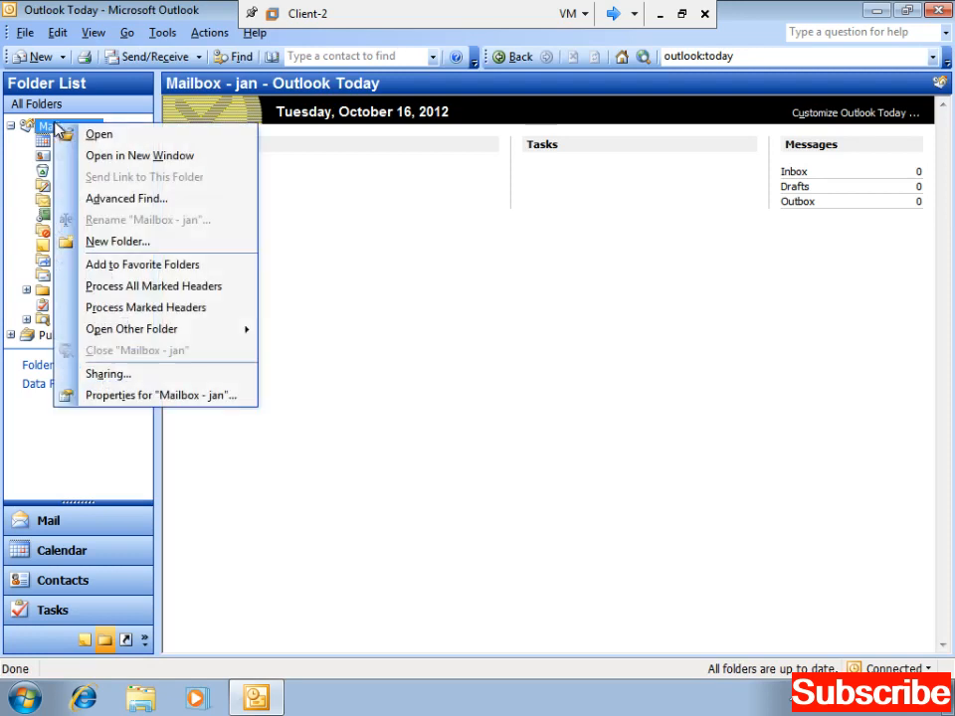
{"action": "left_click", "coordinate": [143, 382]}
{"action": "left_click", "coordinate": [421, 296]}
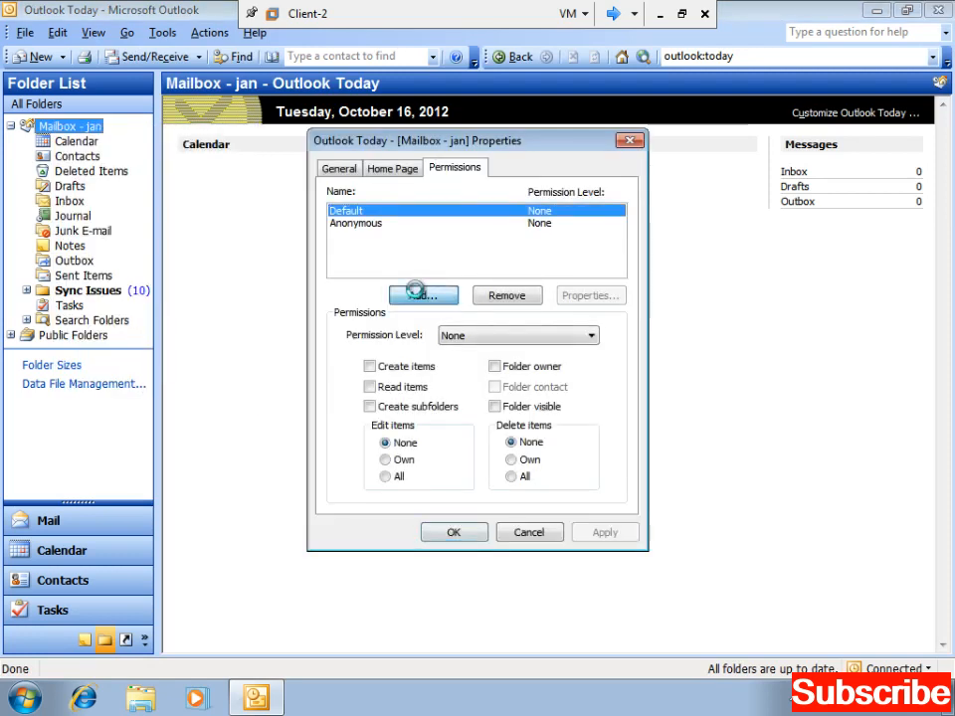
{"action": "left_click", "coordinate": [322, 286]}
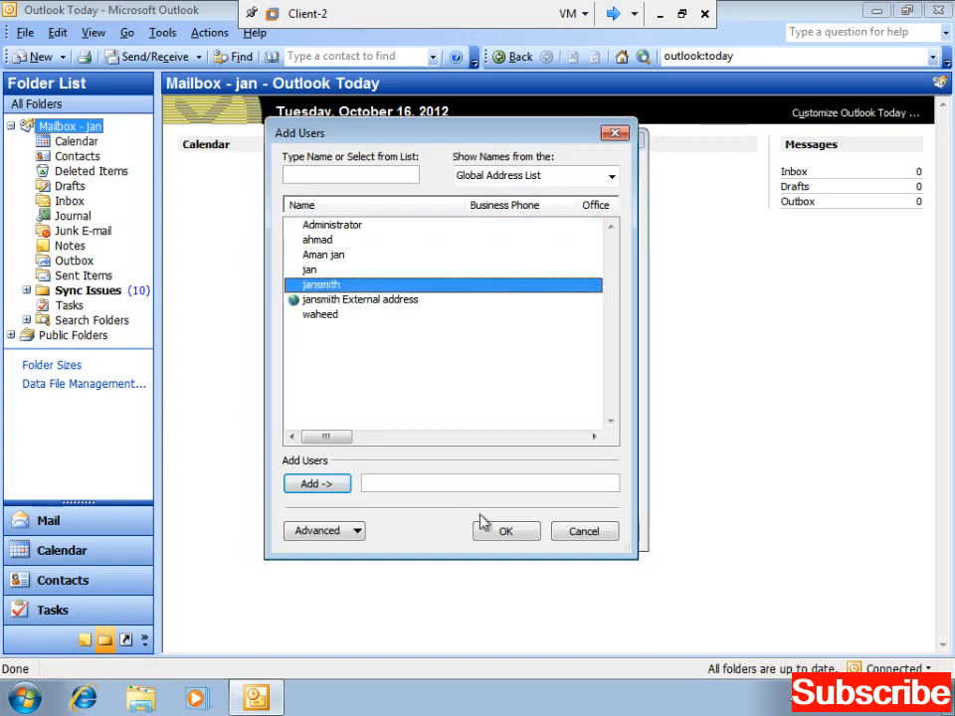
{"action": "left_click", "coordinate": [503, 533]}
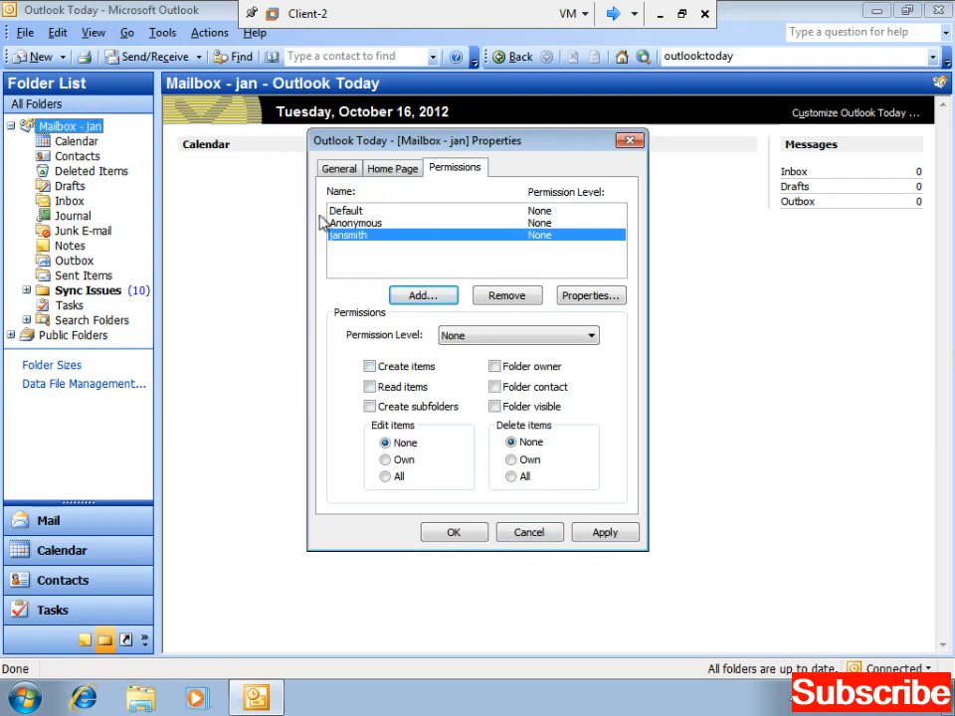
{"action": "left_click", "coordinate": [494, 408]}
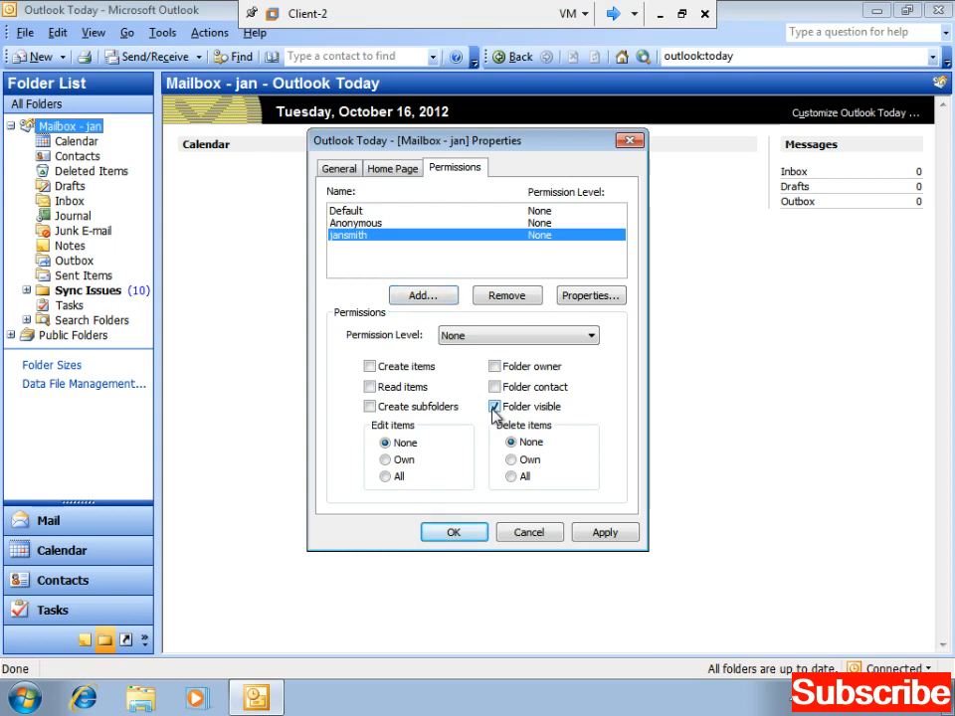
{"action": "left_click", "coordinate": [623, 533]}
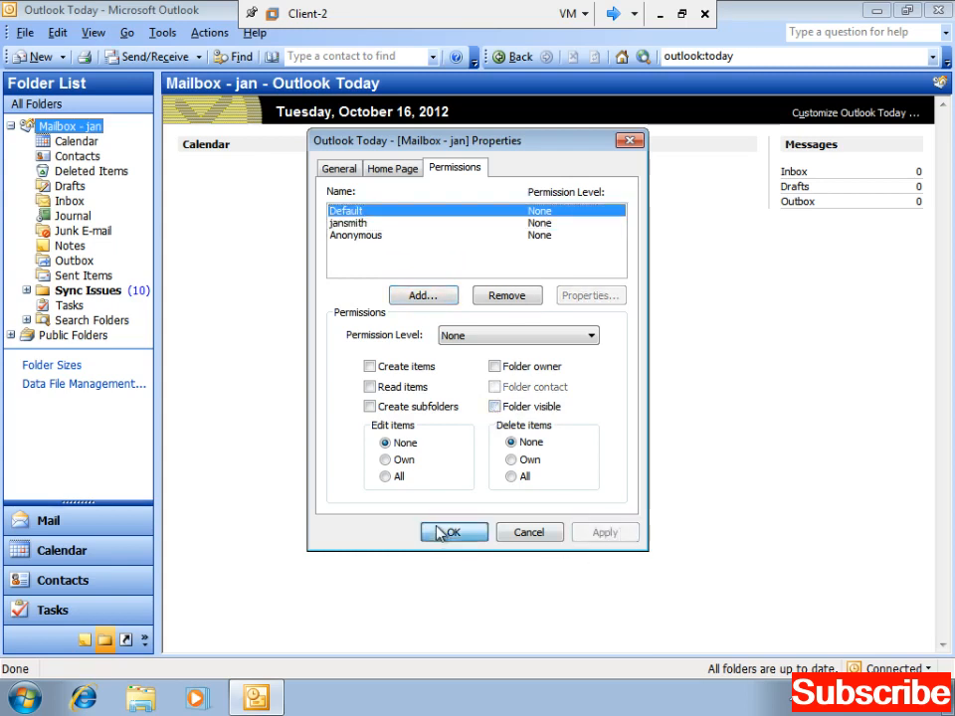
{"action": "left_click", "coordinate": [446, 532]}
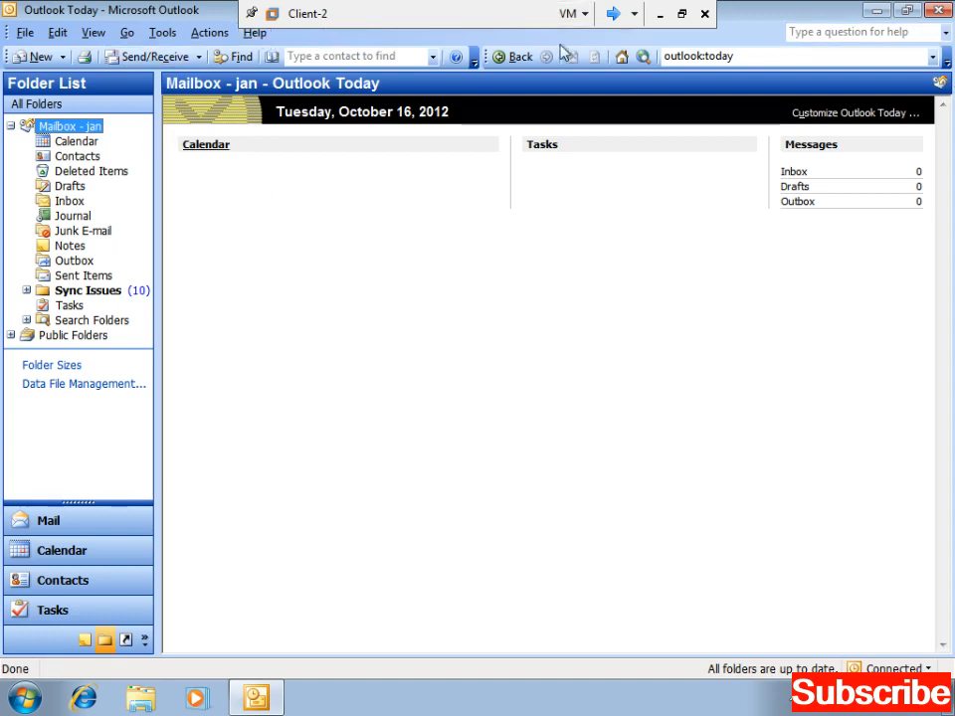
- Close Outlook and log the current user off Windows
{"action": "left_click", "coordinate": [937, 10]}
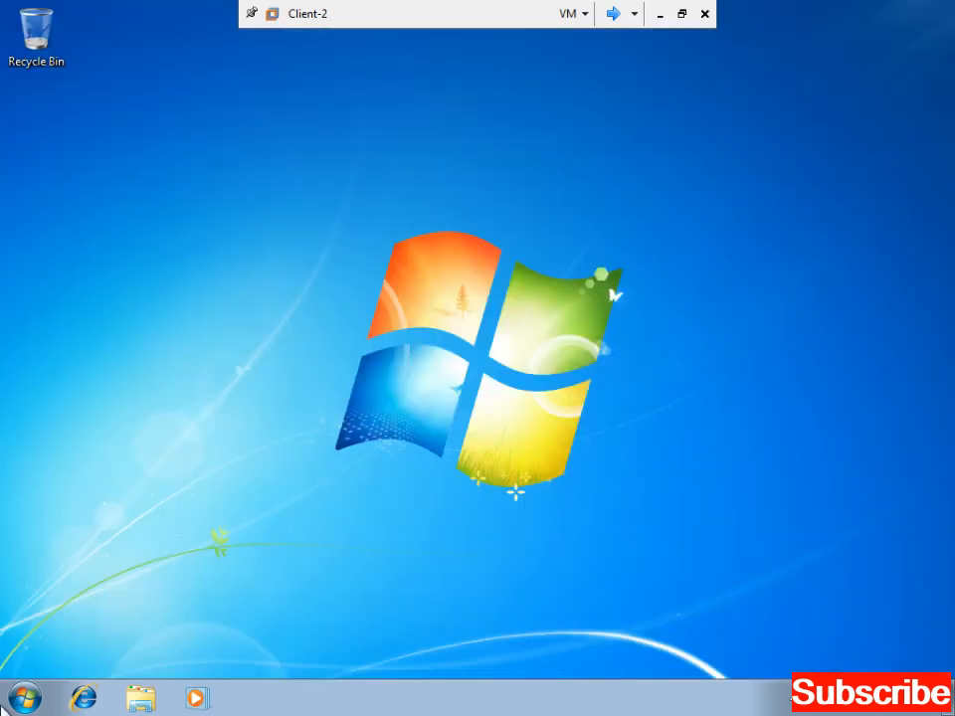
{"action": "left_click", "coordinate": [22, 698]}
{"action": "left_click", "coordinate": [326, 651]}
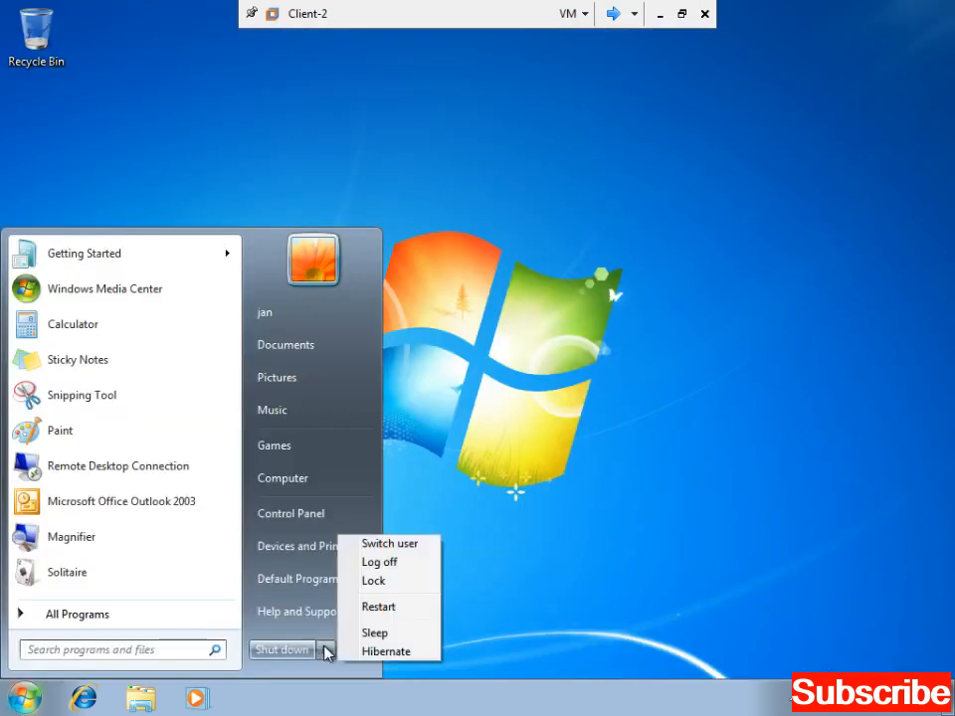
{"action": "left_click", "coordinate": [376, 563]}
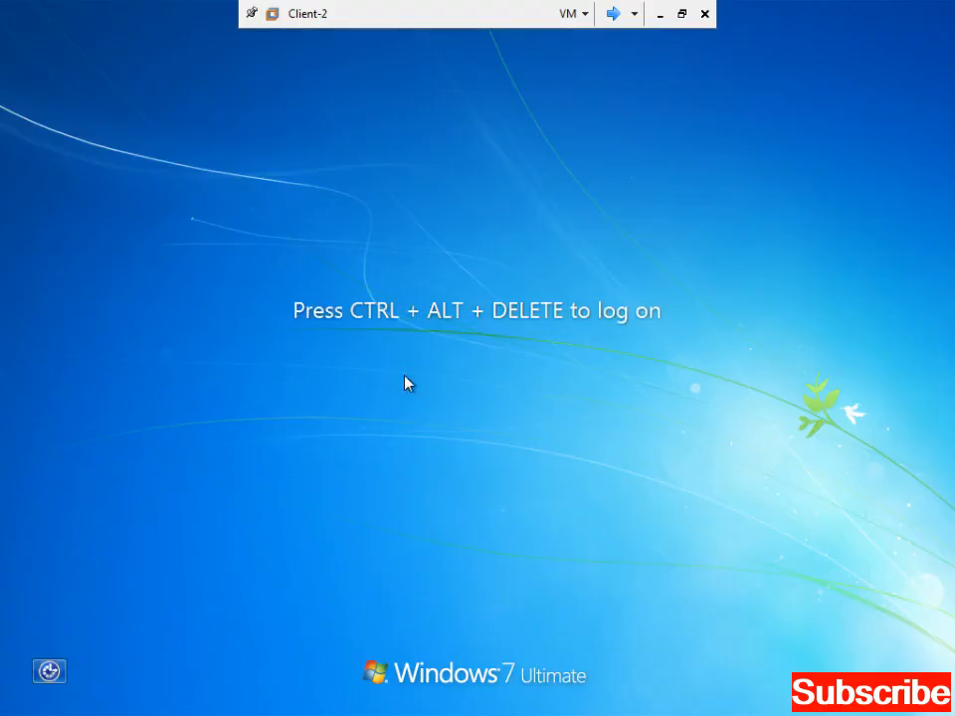
- Log on as Other User with the second user's account name and password
{"action": "key", "text": "ctrl+alt+Delete"}
{"action": "left_click", "coordinate": [478, 545]}
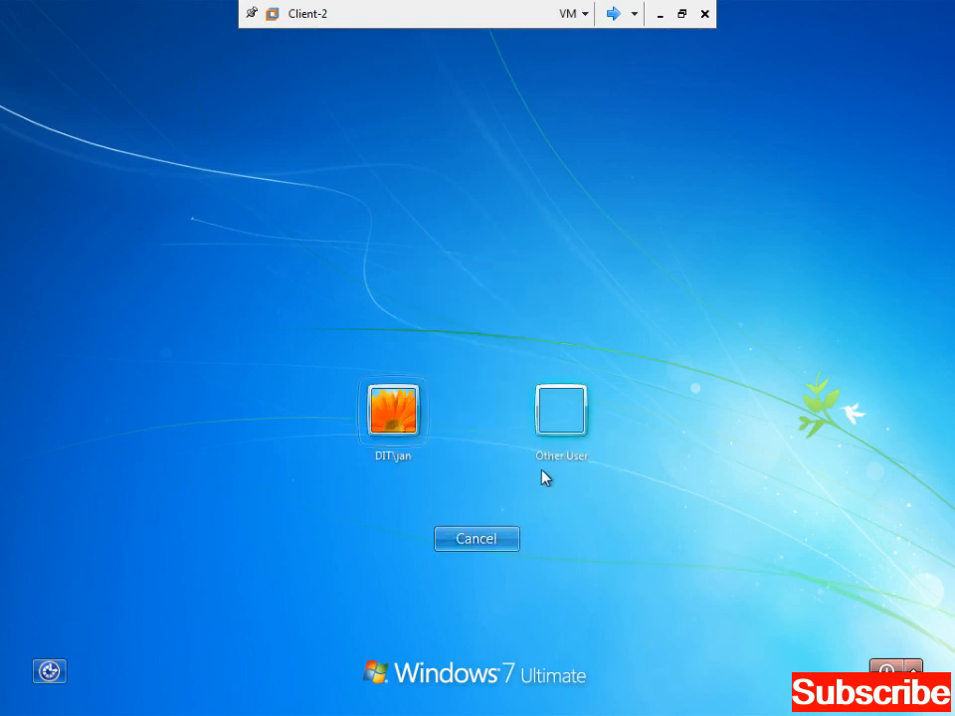
{"action": "left_click", "coordinate": [545, 459]}
{"action": "type", "text": "ja"}
{"action": "key", "text": "BackSpace"}
{"action": "key", "text": "BackSpace"}
{"action": "type", "text": "jsmith"}
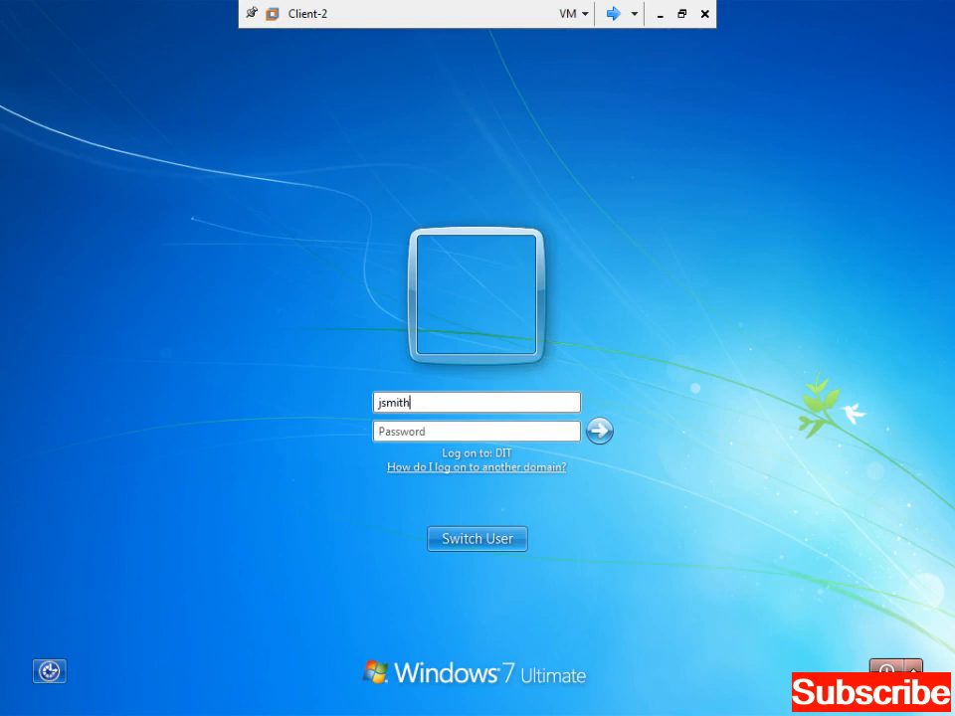
{"action": "key", "text": "Tab"}
{"action": "key", "text": "Return"}
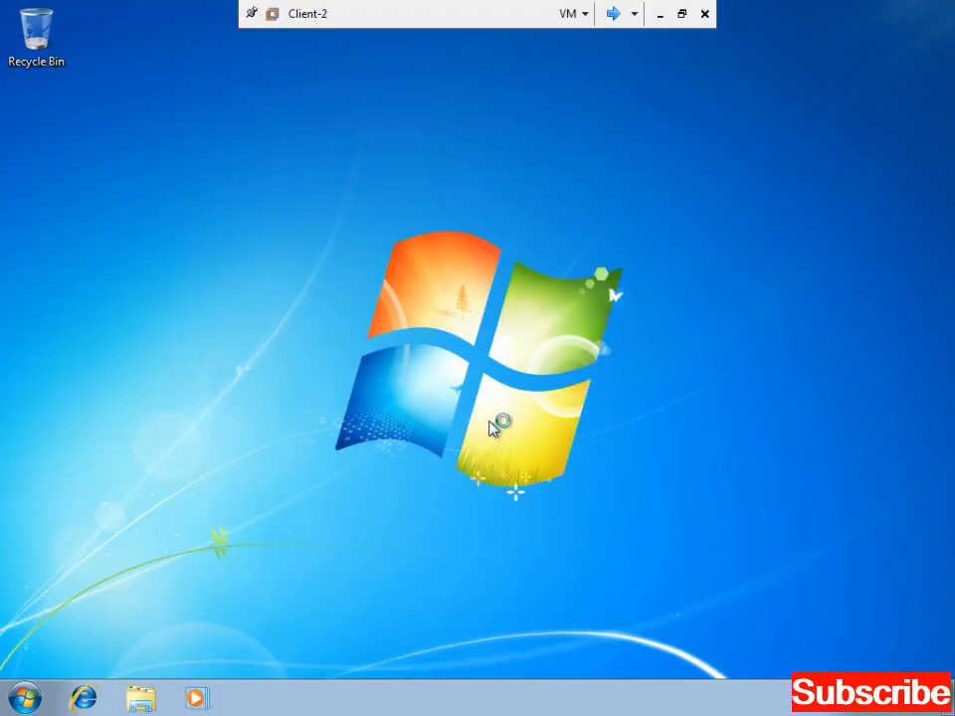
- Refresh the new user's desktop several times
{"action": "right_click", "coordinate": [492, 424]}
{"action": "left_click", "coordinate": [513, 475]}
{"action": "right_click", "coordinate": [503, 368]}
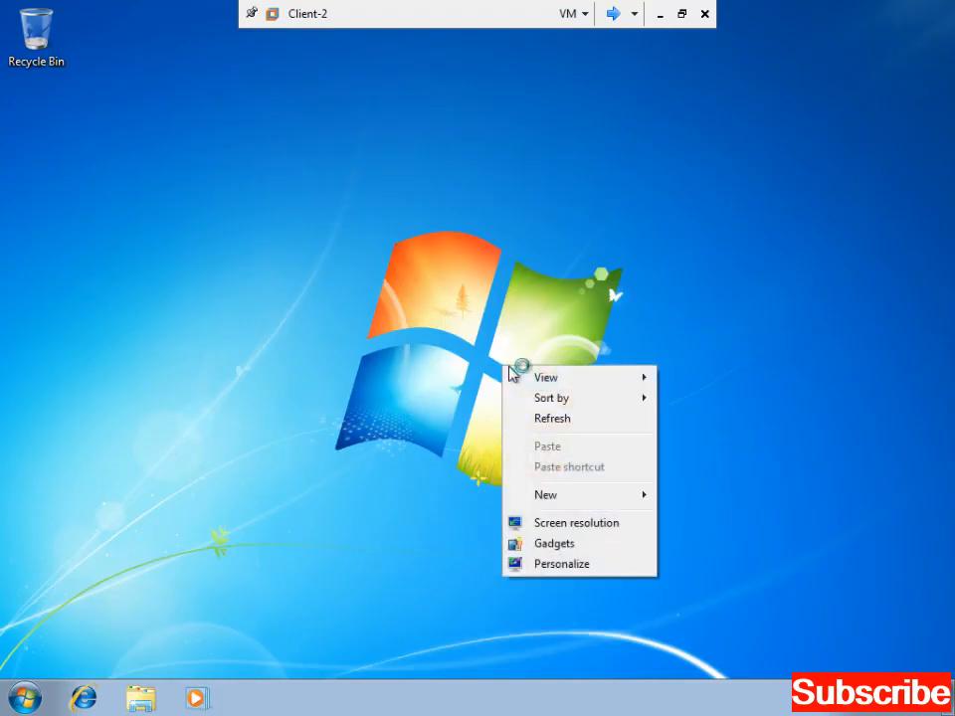
{"action": "left_click", "coordinate": [543, 418]}
{"action": "right_click", "coordinate": [543, 413]}
{"action": "left_click", "coordinate": [595, 463]}
{"action": "right_click", "coordinate": [588, 438]}
{"action": "left_click", "coordinate": [626, 490]}
{"action": "right_click", "coordinate": [557, 400]}
{"action": "left_click", "coordinate": [587, 450]}
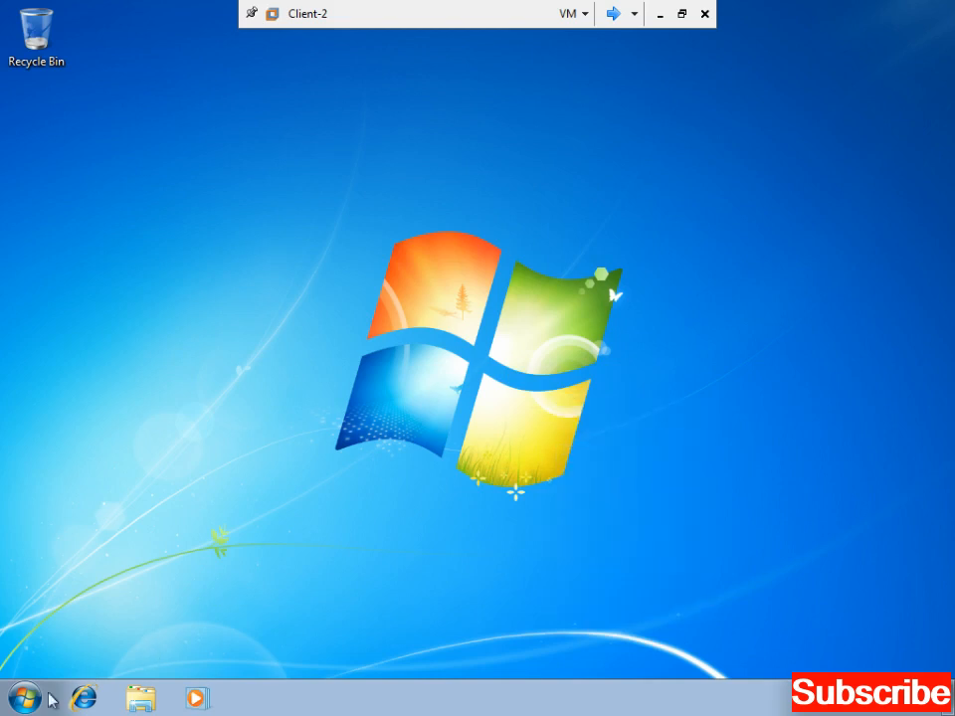
- Launch Outlook 2003 and expand the signed-in user's own mailbox on Outlook Today
{"action": "left_click", "coordinate": [24, 698]}
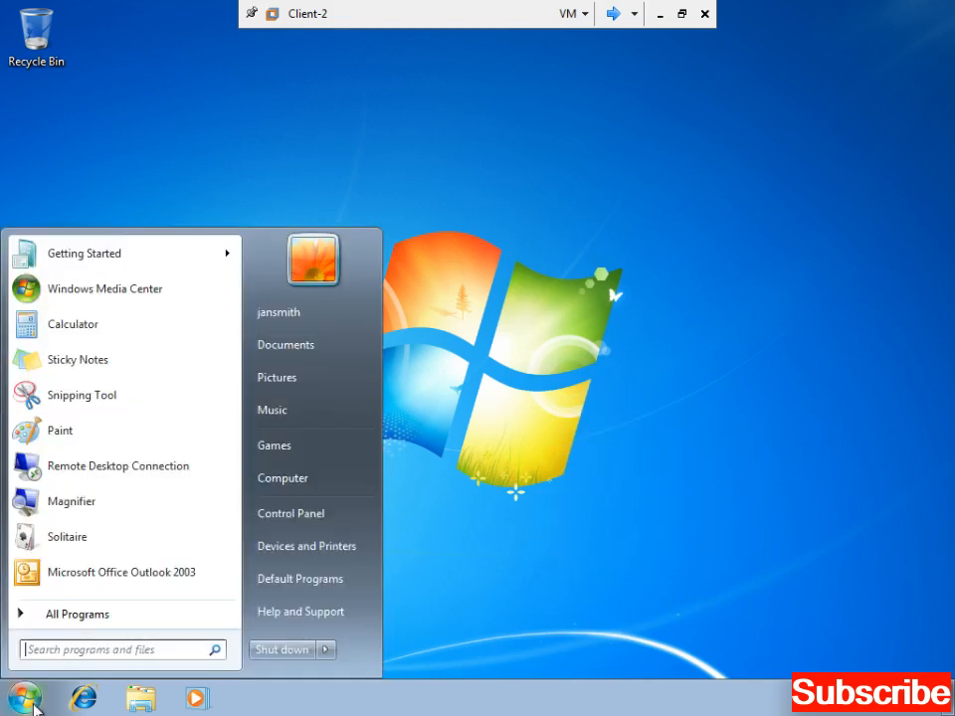
{"action": "left_click", "coordinate": [191, 584]}
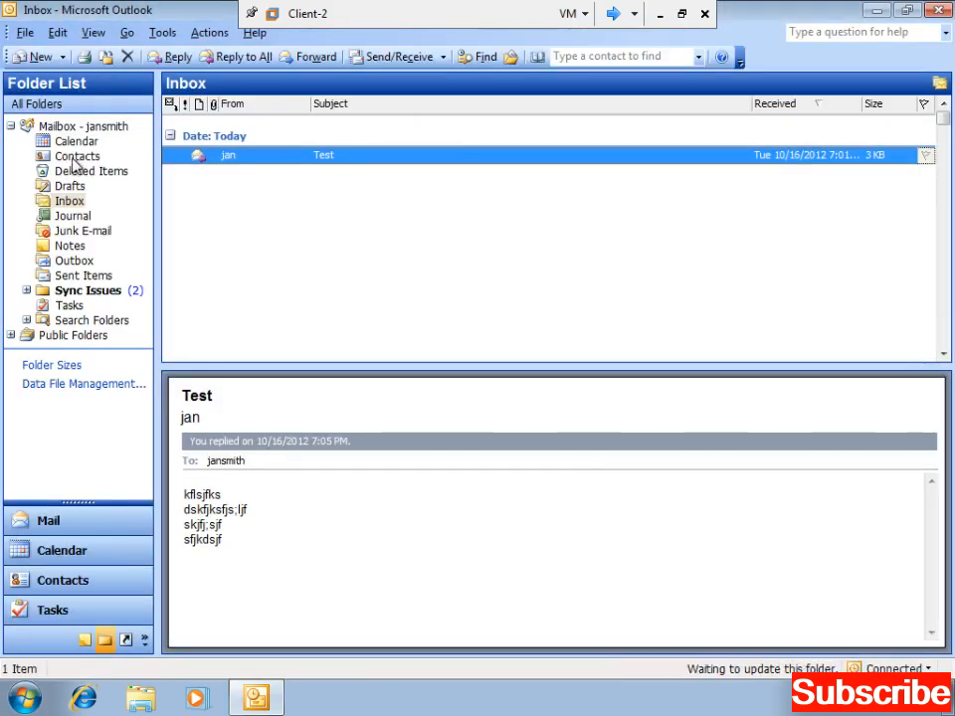
{"action": "left_click", "coordinate": [10, 127]}
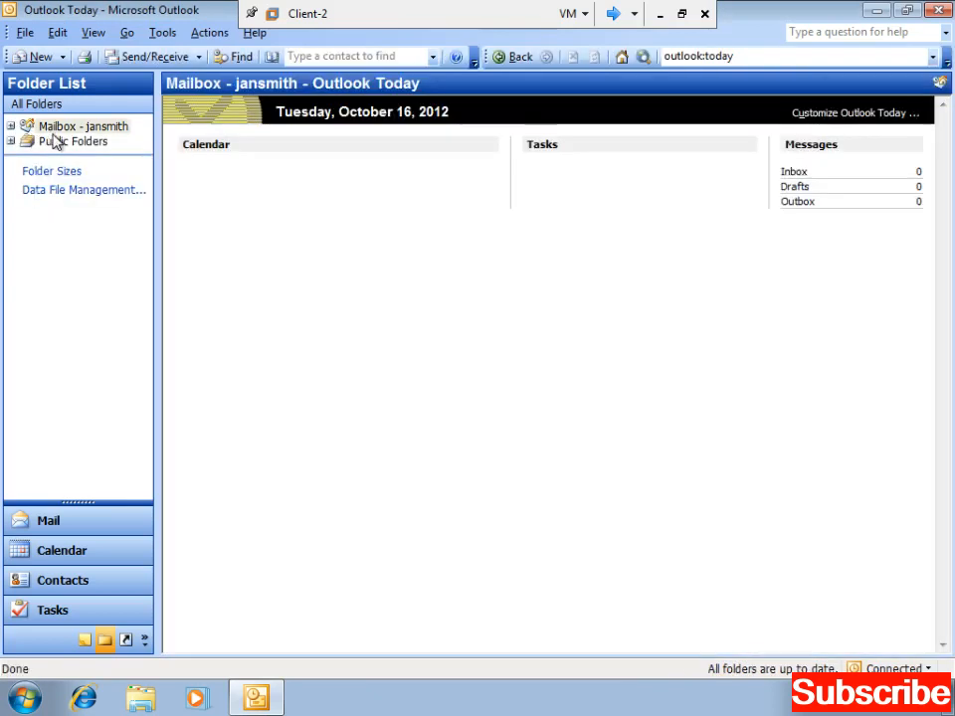
{"action": "left_click", "coordinate": [107, 130]}
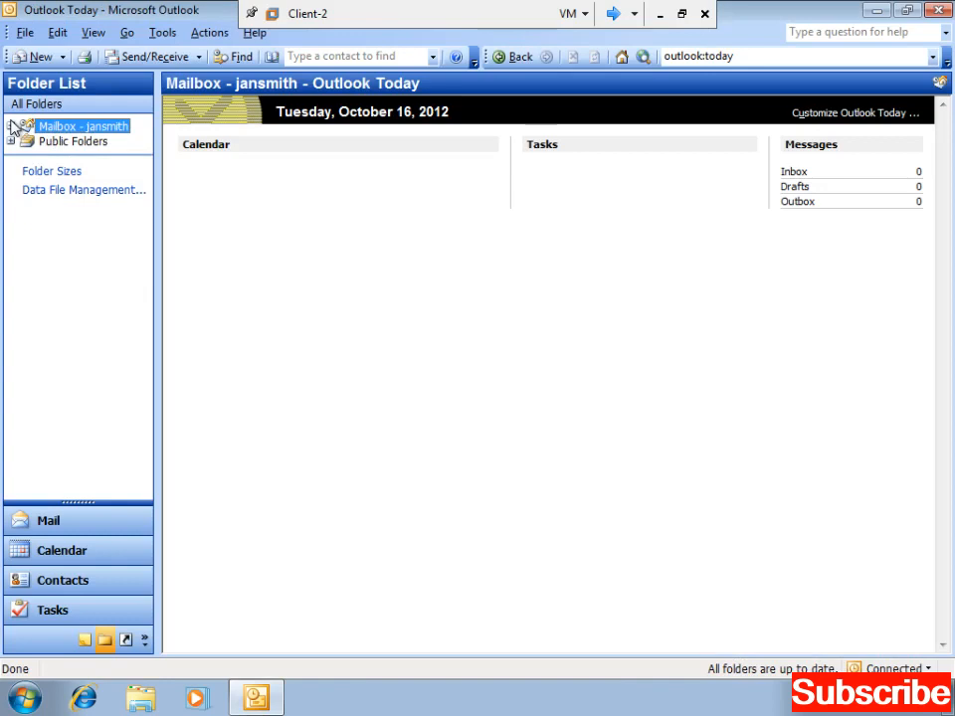
{"action": "left_click", "coordinate": [11, 126]}
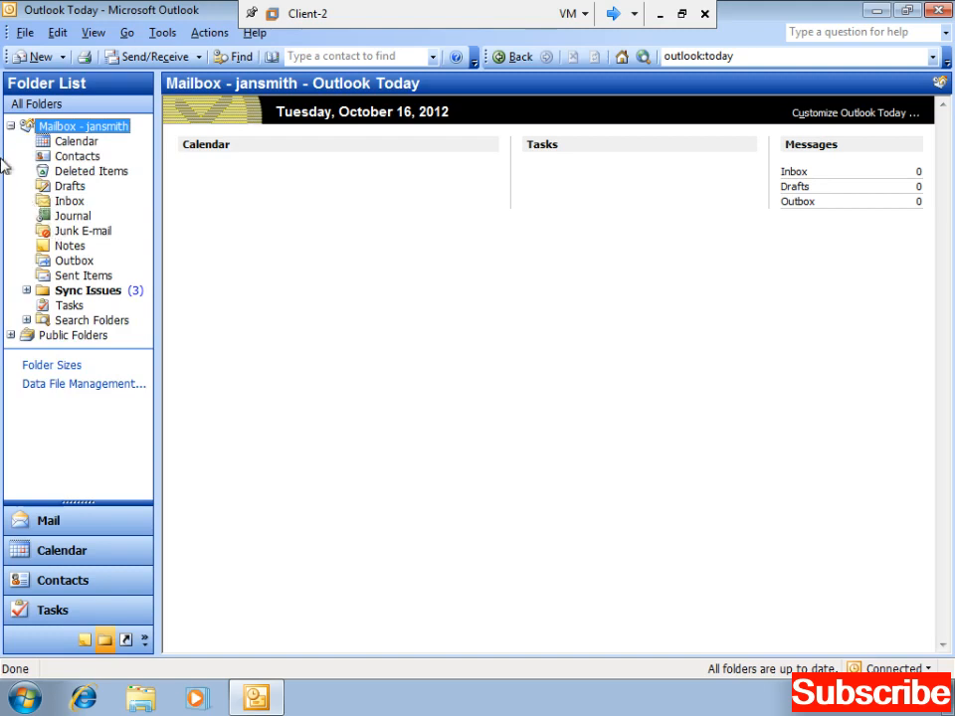
{"action": "left_click", "coordinate": [10, 127]}
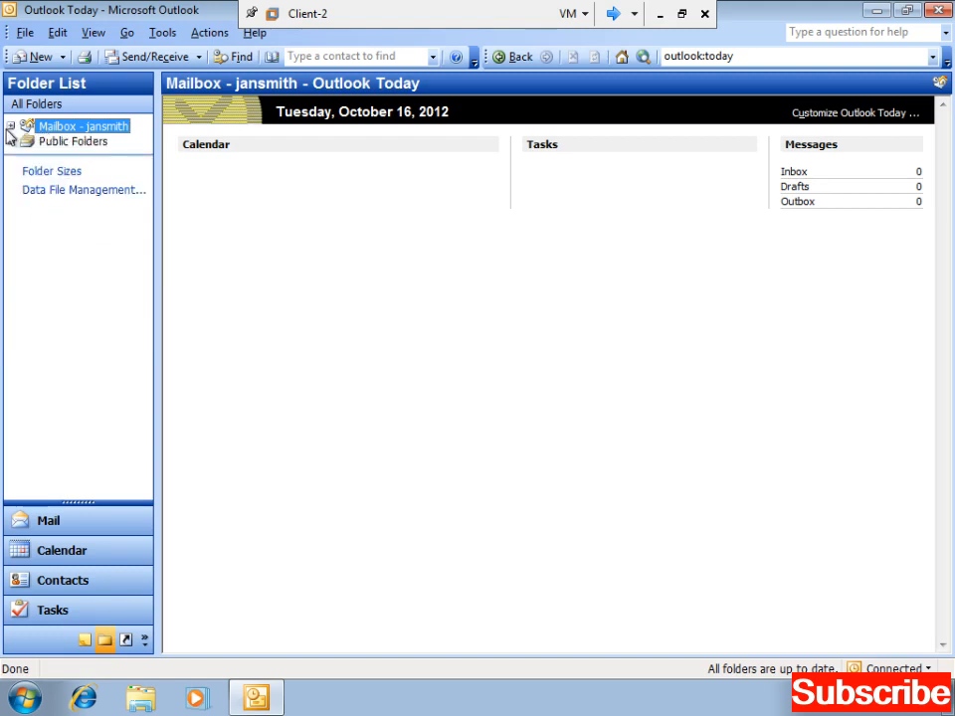
{"action": "left_click", "coordinate": [10, 127]}
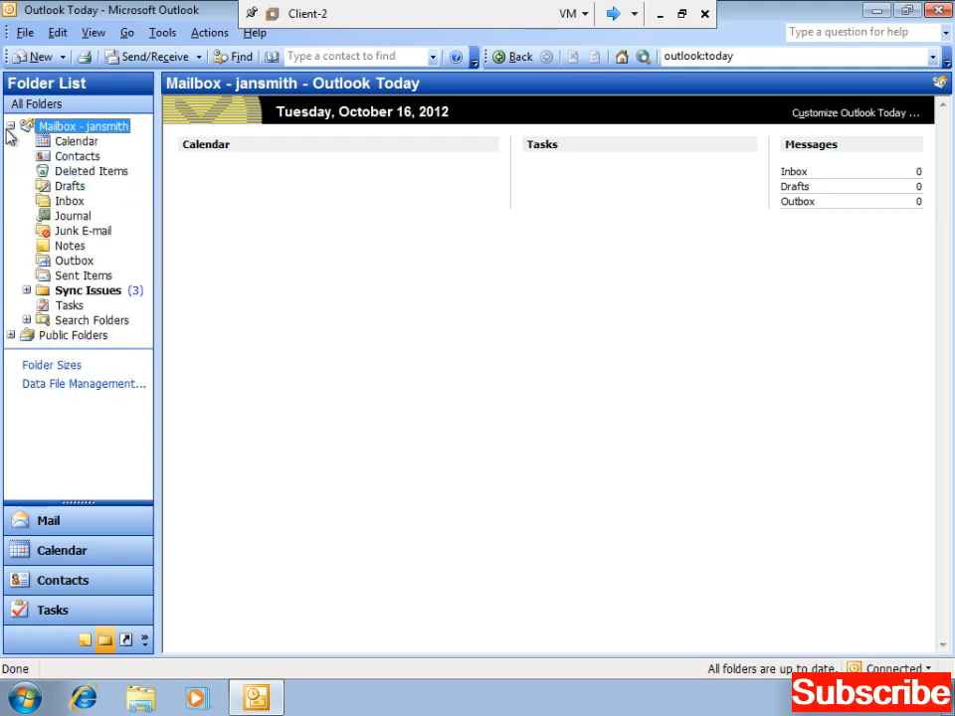
- Open the Advanced settings of the existing Exchange e-mail account
{"action": "left_click", "coordinate": [167, 32]}
{"action": "left_click", "coordinate": [247, 230]}
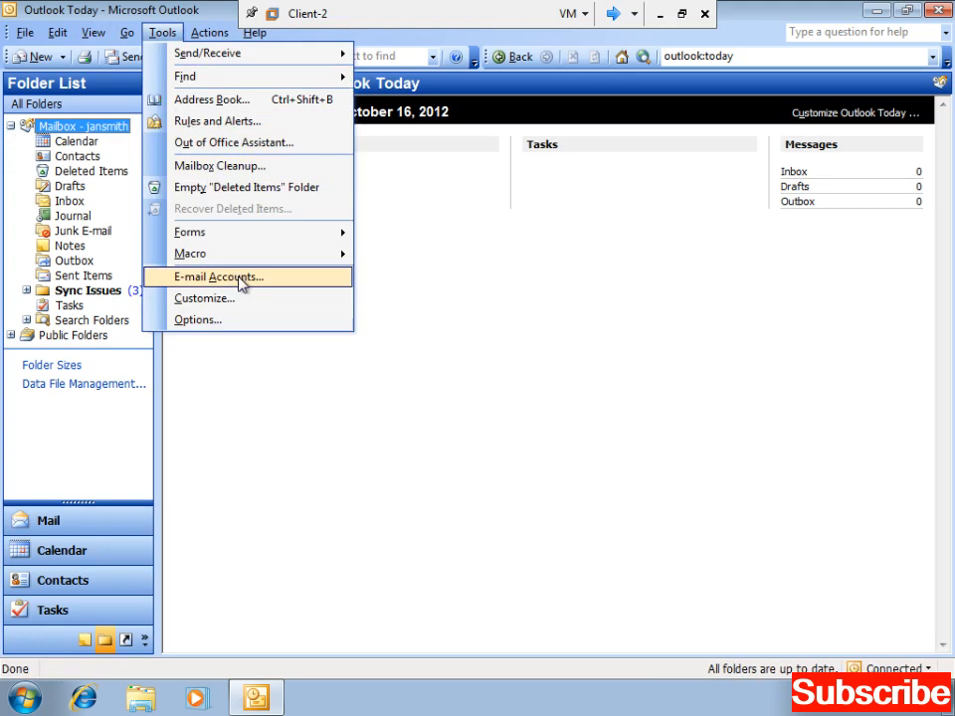
{"action": "left_click", "coordinate": [239, 279]}
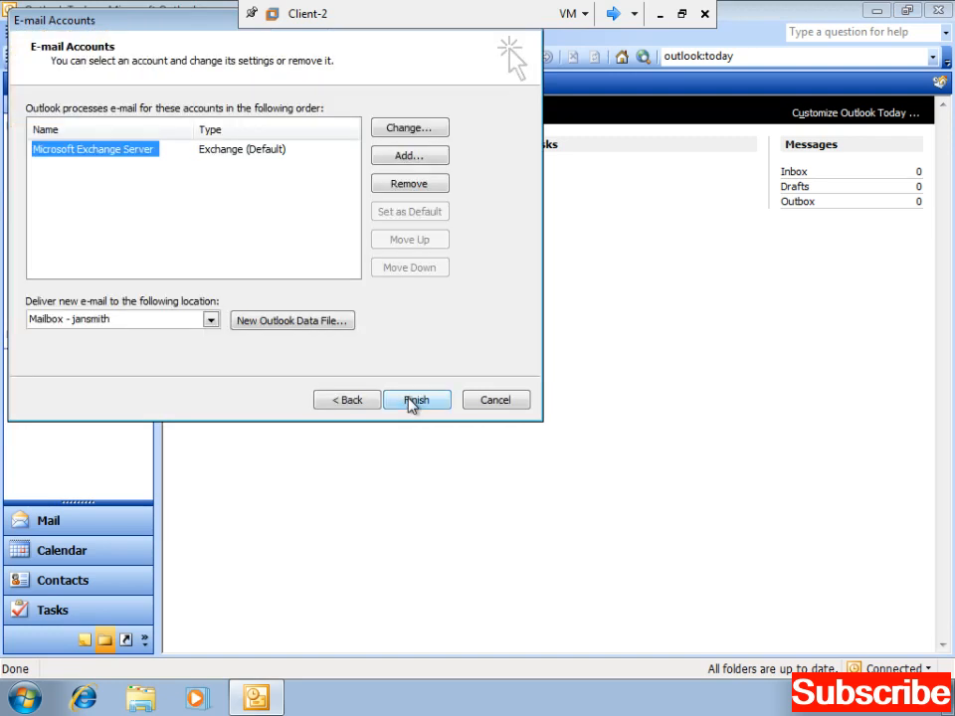
{"action": "left_click", "coordinate": [404, 133]}
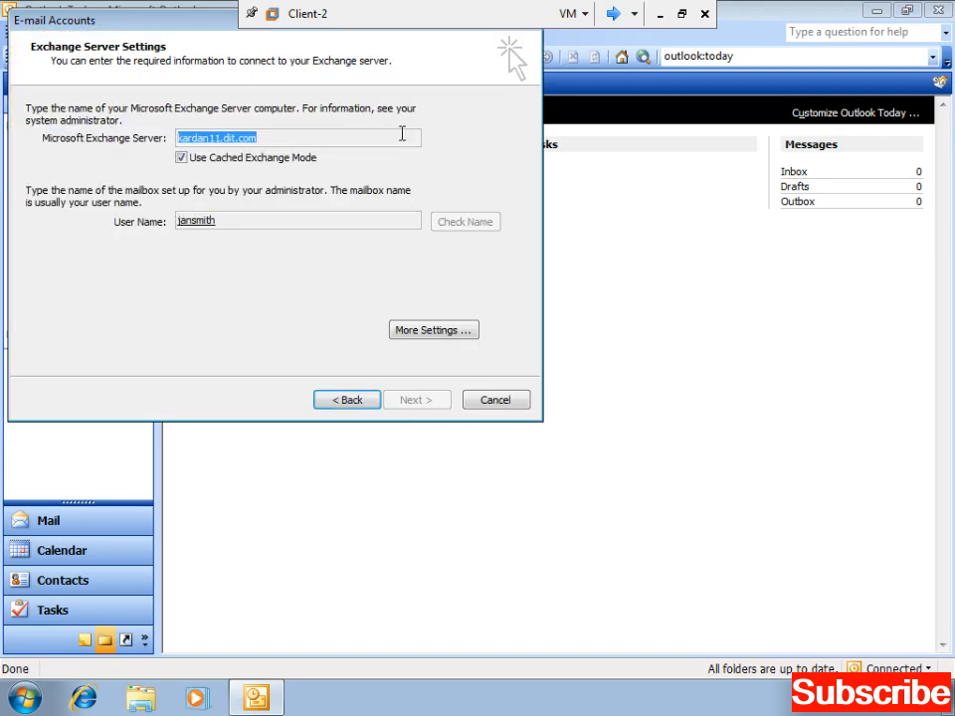
{"action": "left_click", "coordinate": [434, 332]}
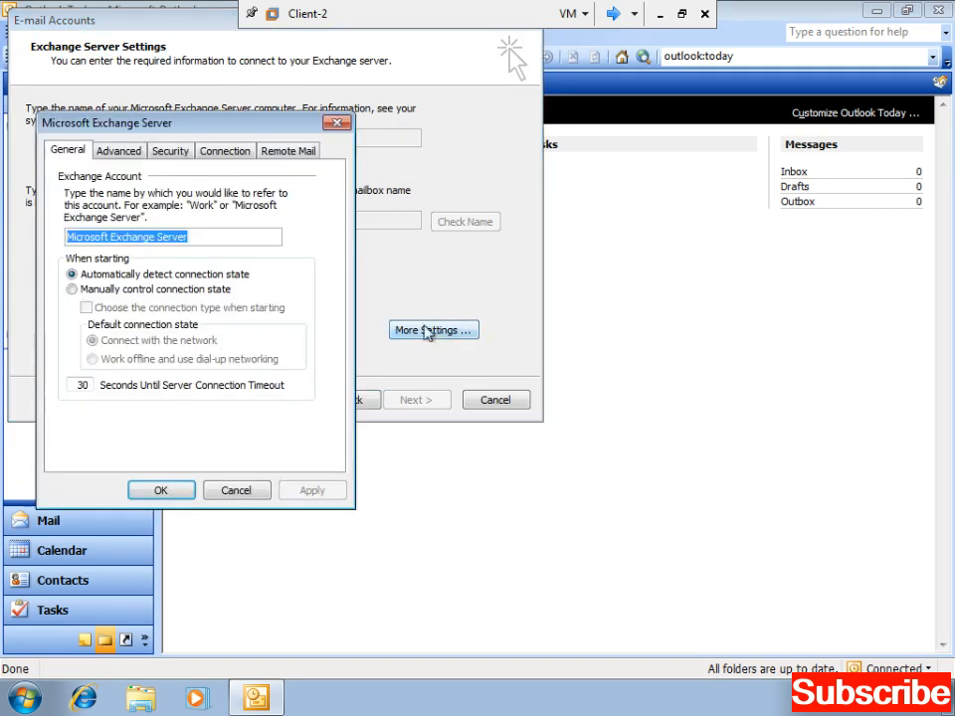
{"action": "left_click", "coordinate": [113, 154]}
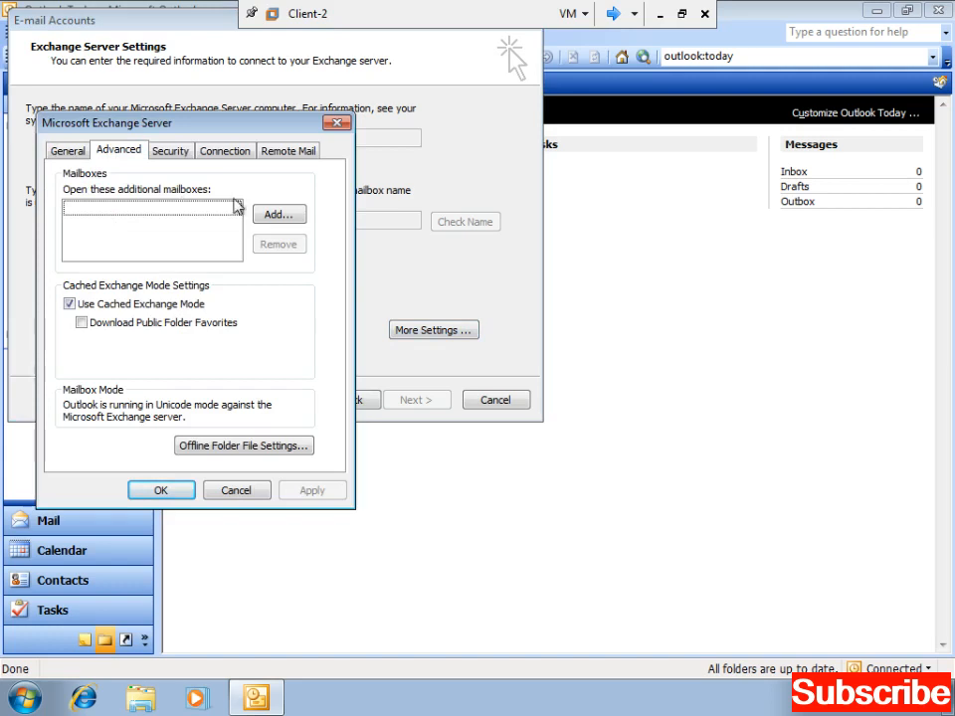
- Add the first user's mailbox as an additional mailbox to open and apply it
{"action": "left_click", "coordinate": [271, 218]}
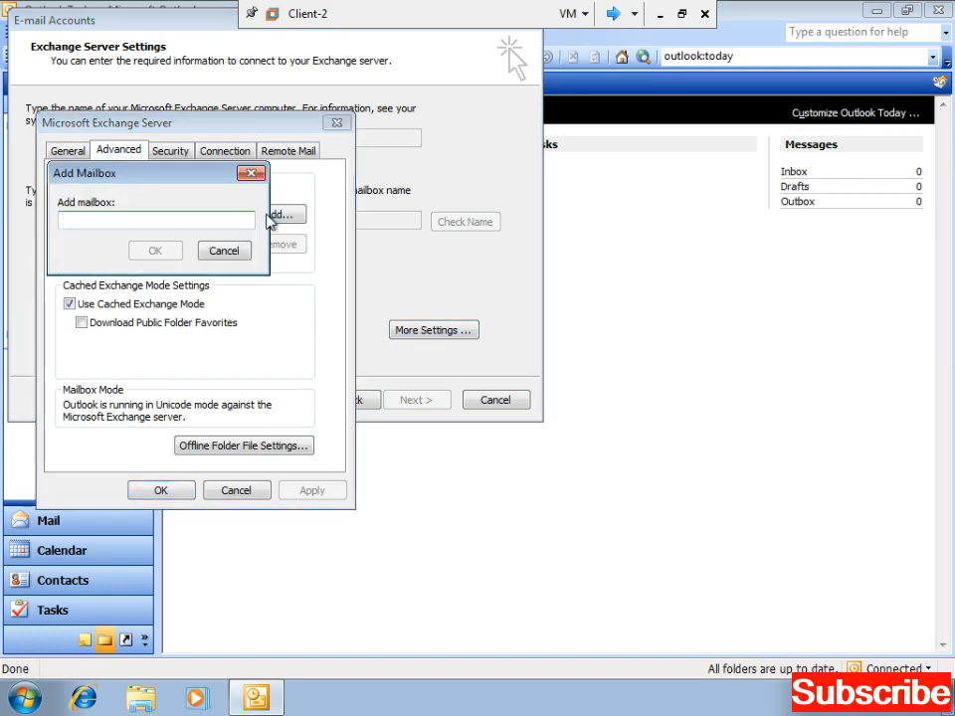
{"action": "type", "text": "jan"}
{"action": "key", "text": "Return"}
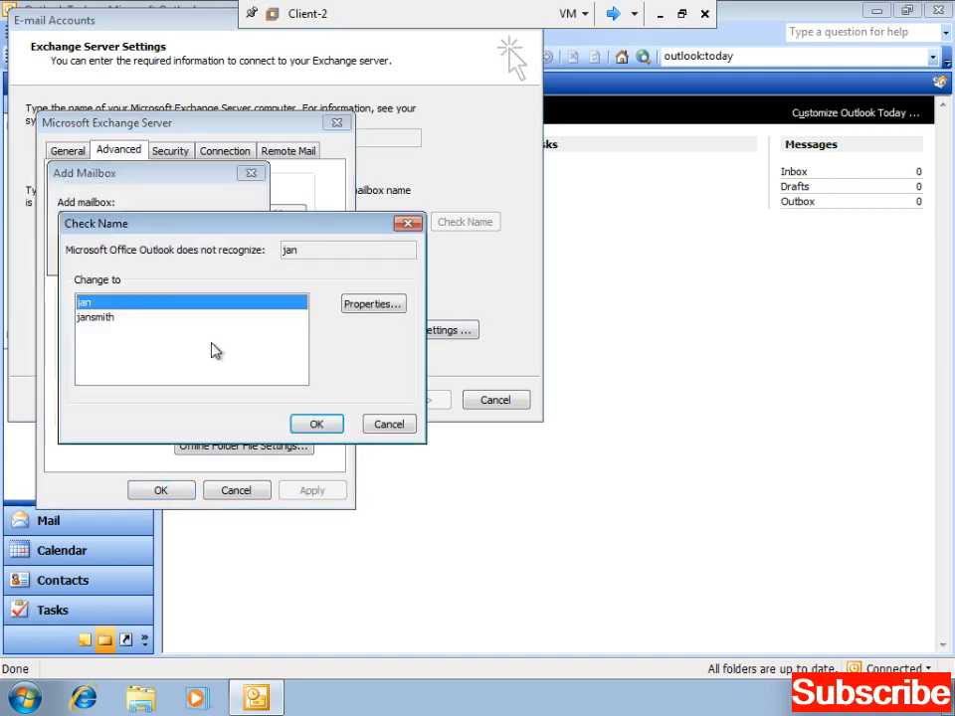
{"action": "left_click", "coordinate": [316, 423]}
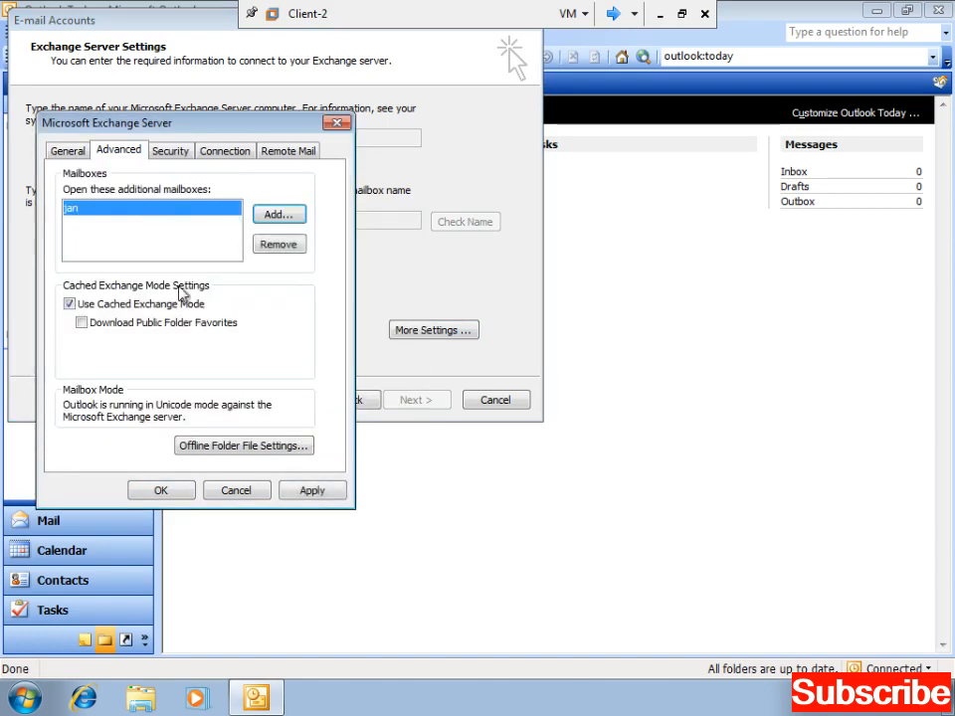
{"action": "left_click", "coordinate": [309, 490]}
{"action": "left_click", "coordinate": [185, 490]}
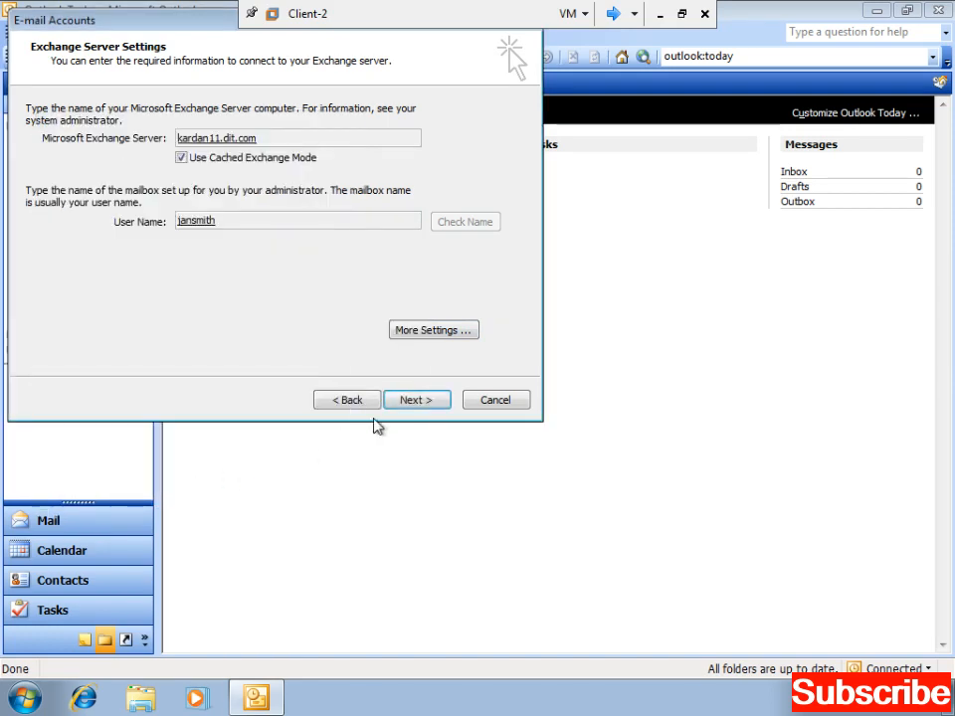
{"action": "left_click", "coordinate": [397, 406]}
- Finish the account wizard and expand the added mailbox and the user's own folders
{"action": "left_click", "coordinate": [398, 405]}
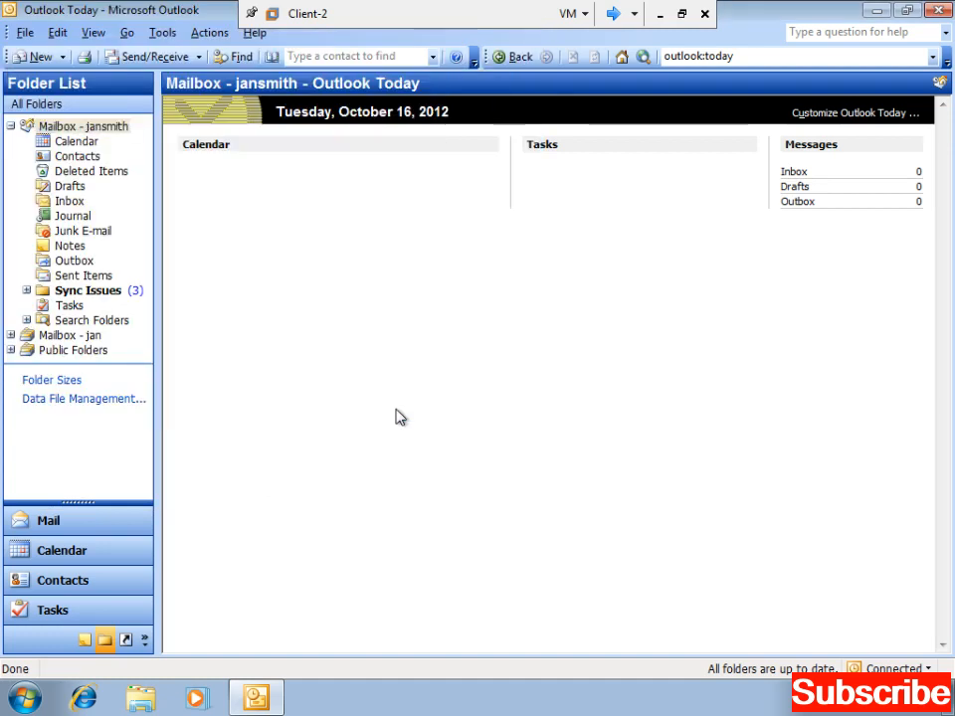
{"action": "left_click", "coordinate": [15, 134]}
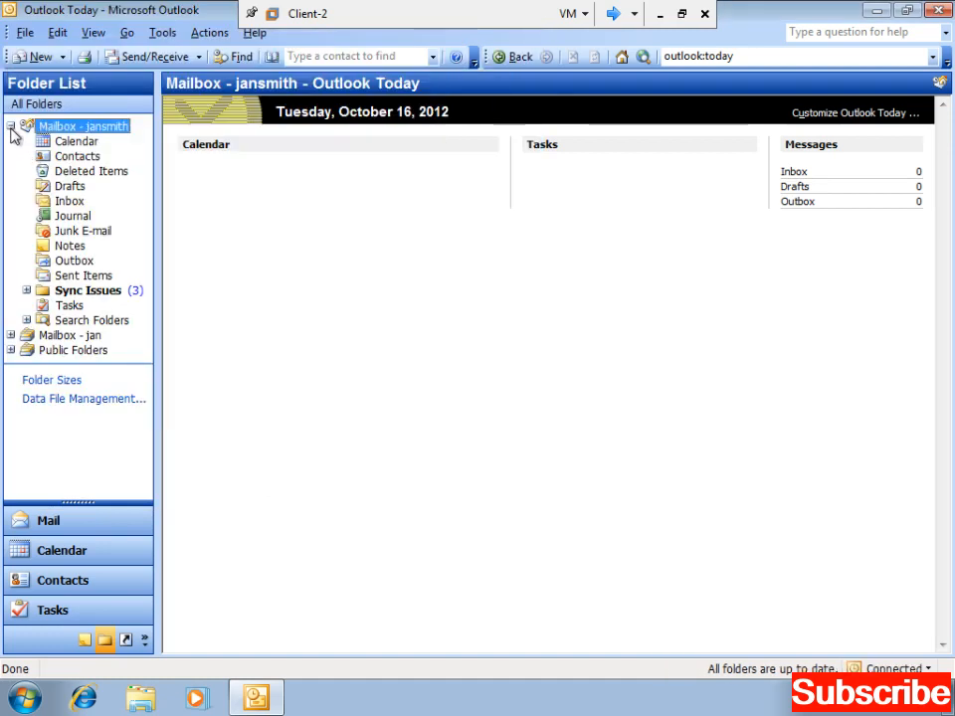
{"action": "left_click", "coordinate": [11, 128]}
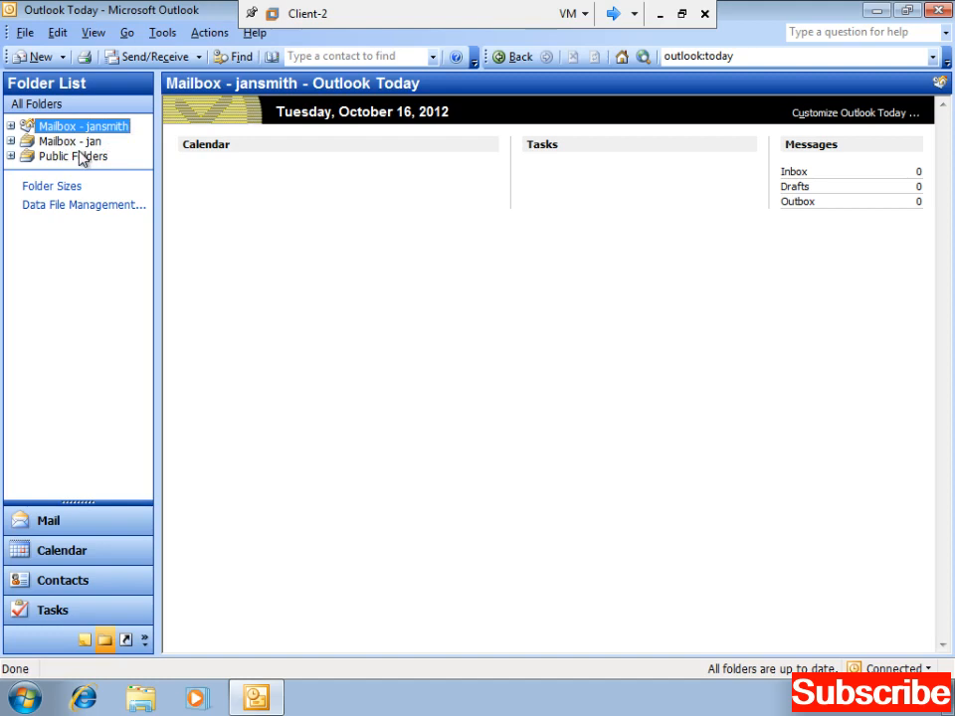
{"action": "left_click", "coordinate": [11, 141]}
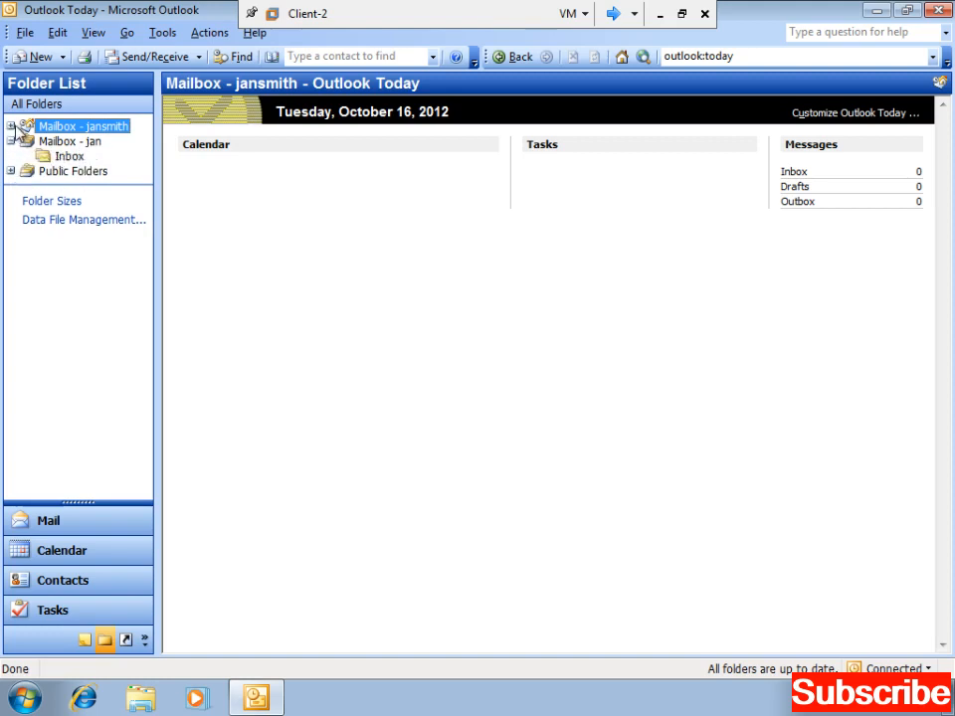
{"action": "left_click", "coordinate": [11, 126]}
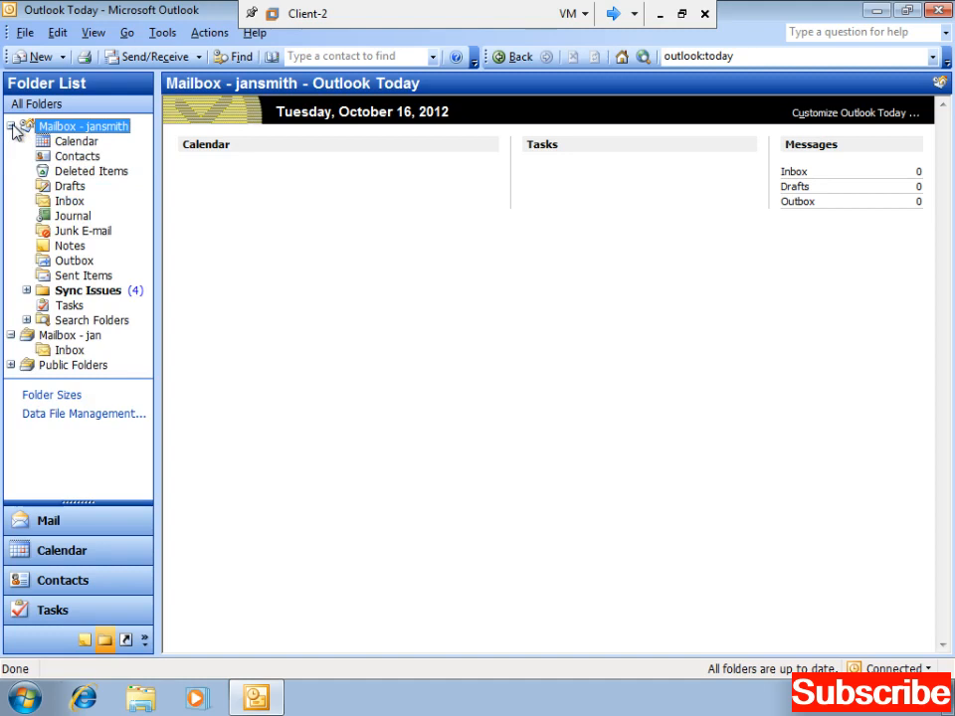
{"action": "left_click", "coordinate": [11, 127]}
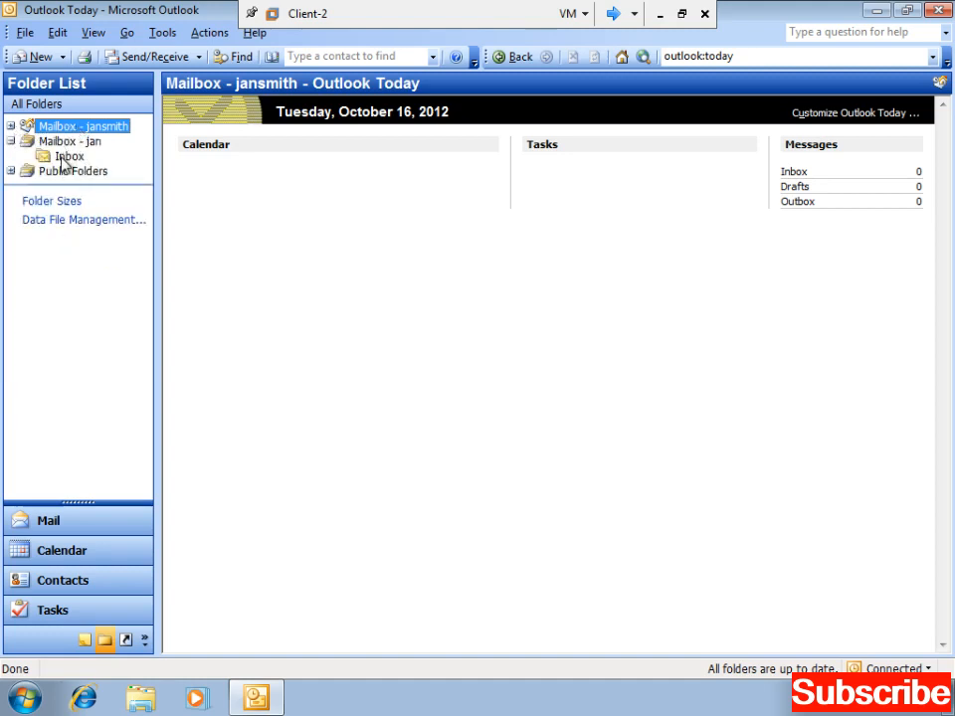
{"action": "left_click", "coordinate": [11, 141]}
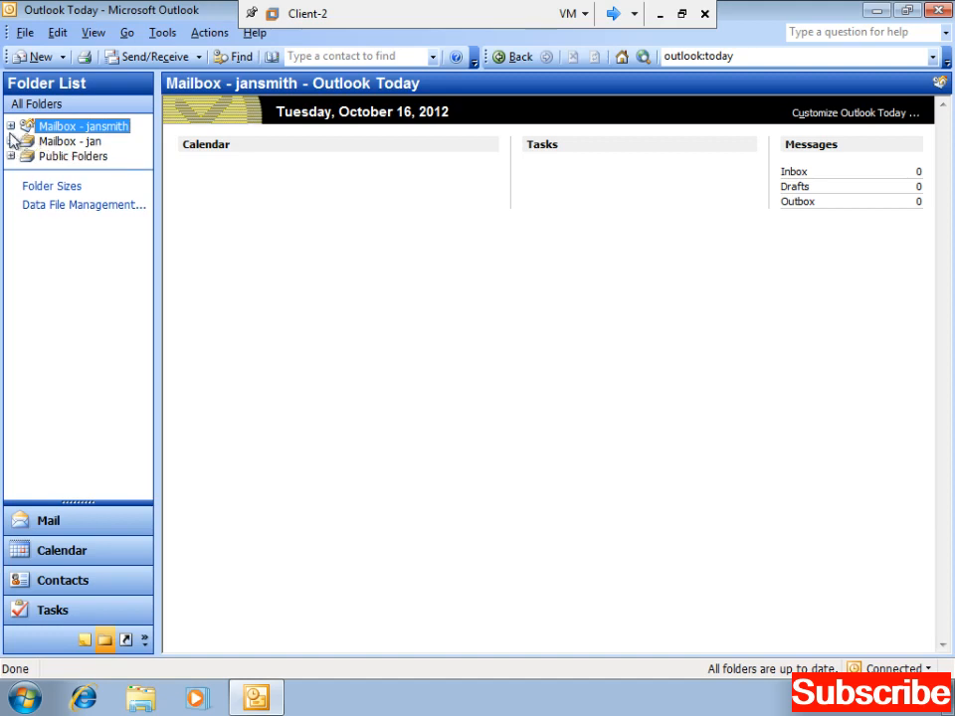
{"action": "left_click", "coordinate": [11, 127]}
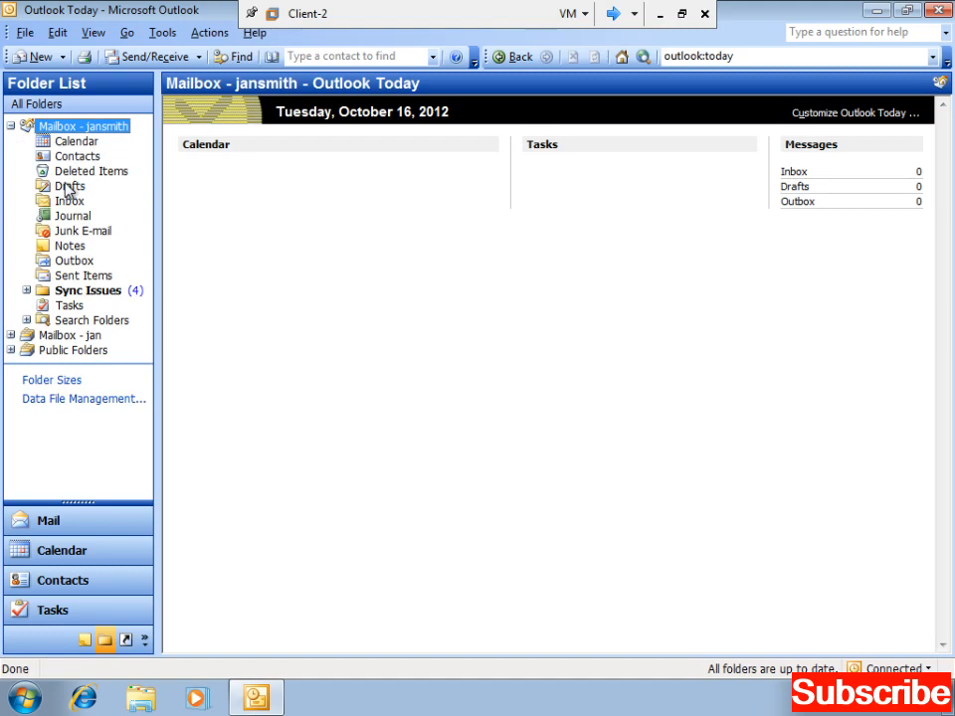
{"action": "left_click", "coordinate": [46, 54]}
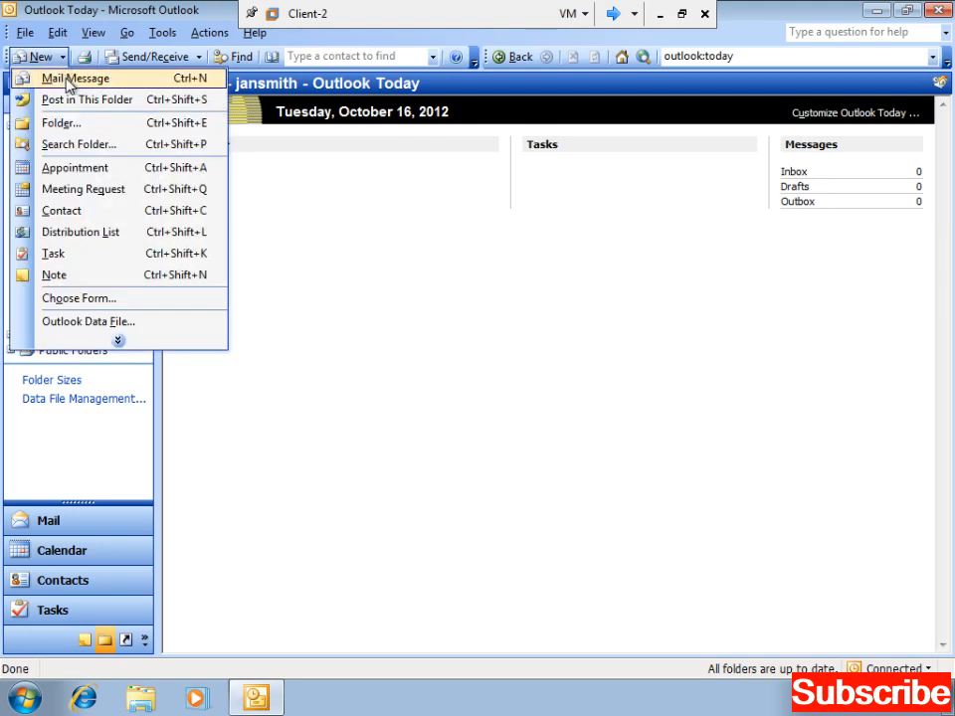
- Start a new message to the colleague with the subject 'Share object'
{"action": "left_click", "coordinate": [69, 80]}
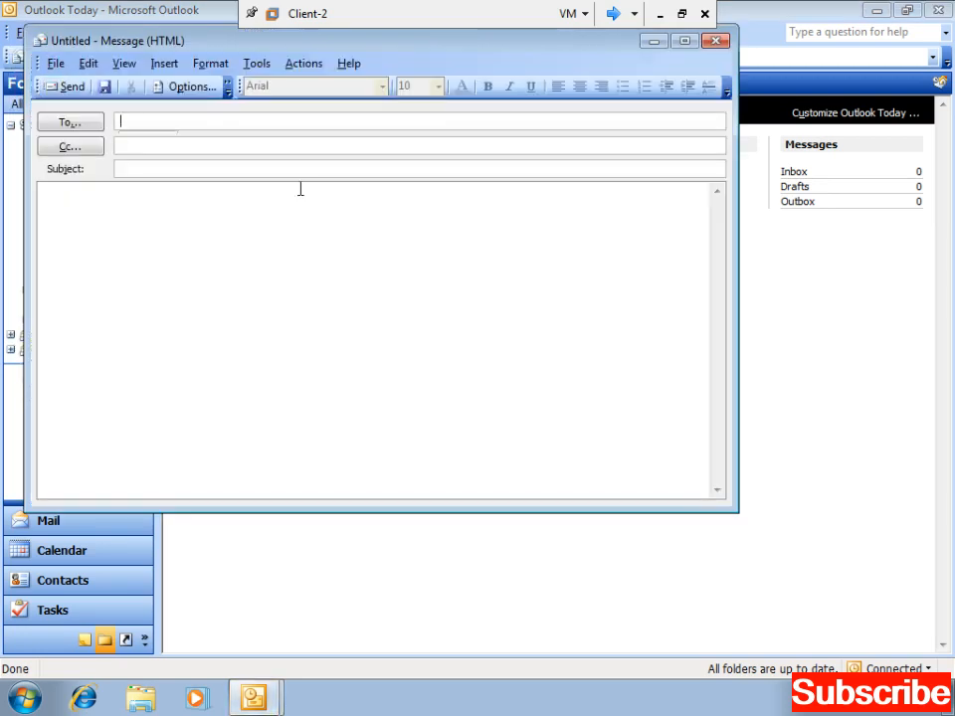
{"action": "type", "text": "ian"}
{"action": "left_click", "coordinate": [136, 137]}
{"action": "left_click", "coordinate": [139, 167]}
{"action": "type", "text": "Share object"}
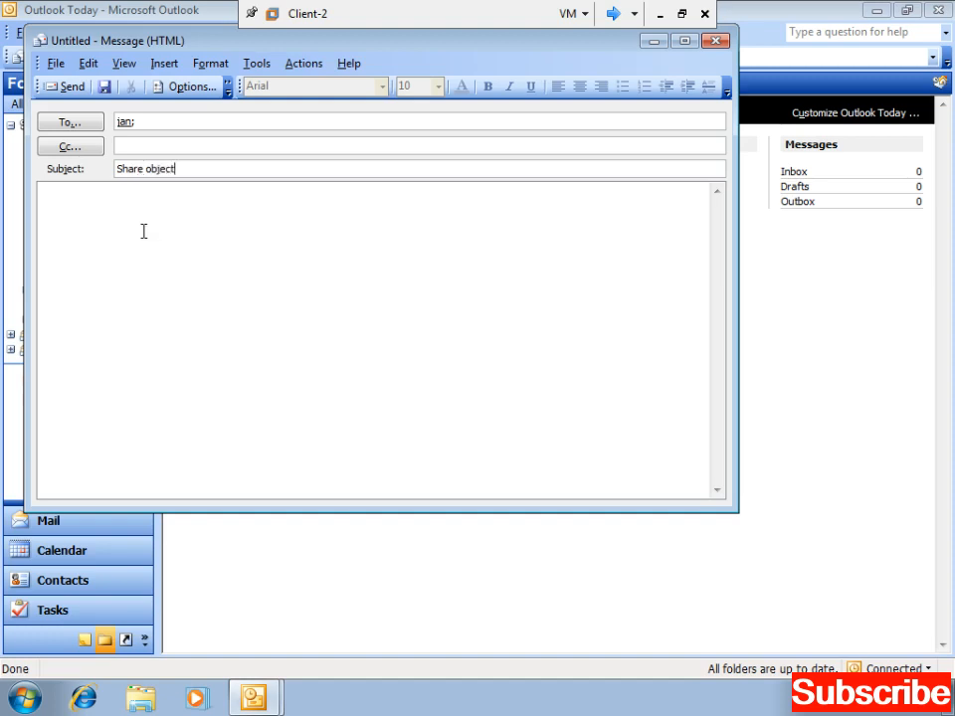
- Type four lines of placeholder body text and send the message
{"action": "left_click", "coordinate": [143, 231]}
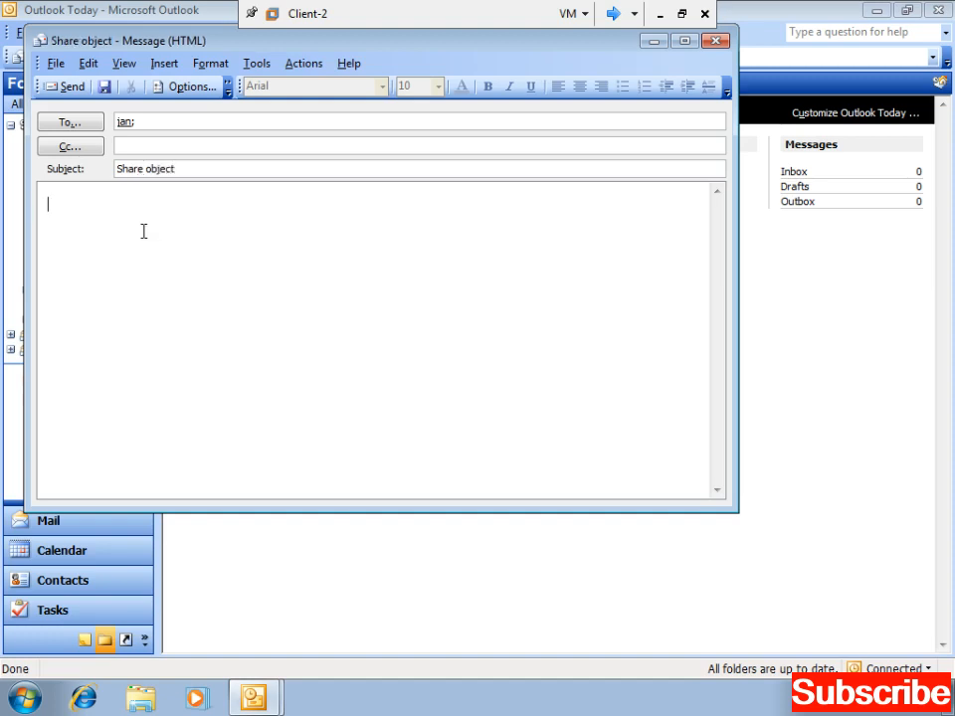
{"action": "type", "text": "kjshdkjahd"}
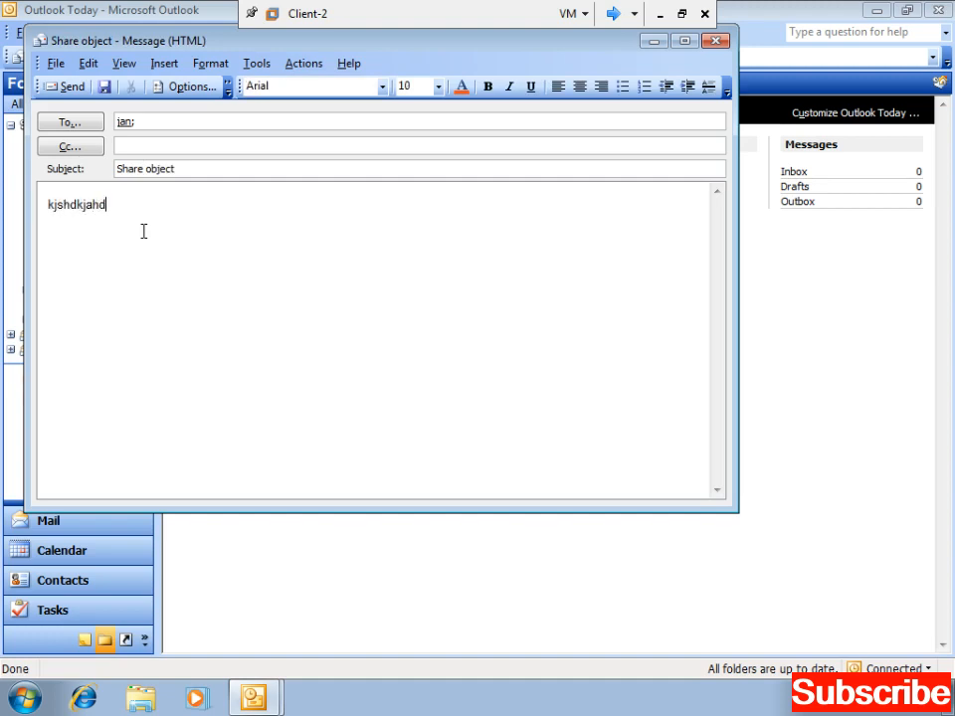
{"action": "key", "text": "Return"}
{"action": "type", "text": "szkszhls"}
{"action": "key", "text": "Return"}
{"action": "type", "text": "sjlkd"}
{"action": "key", "text": "Return"}
{"action": "type", "text": "sdjsld"}
{"action": "key", "text": "Return"}
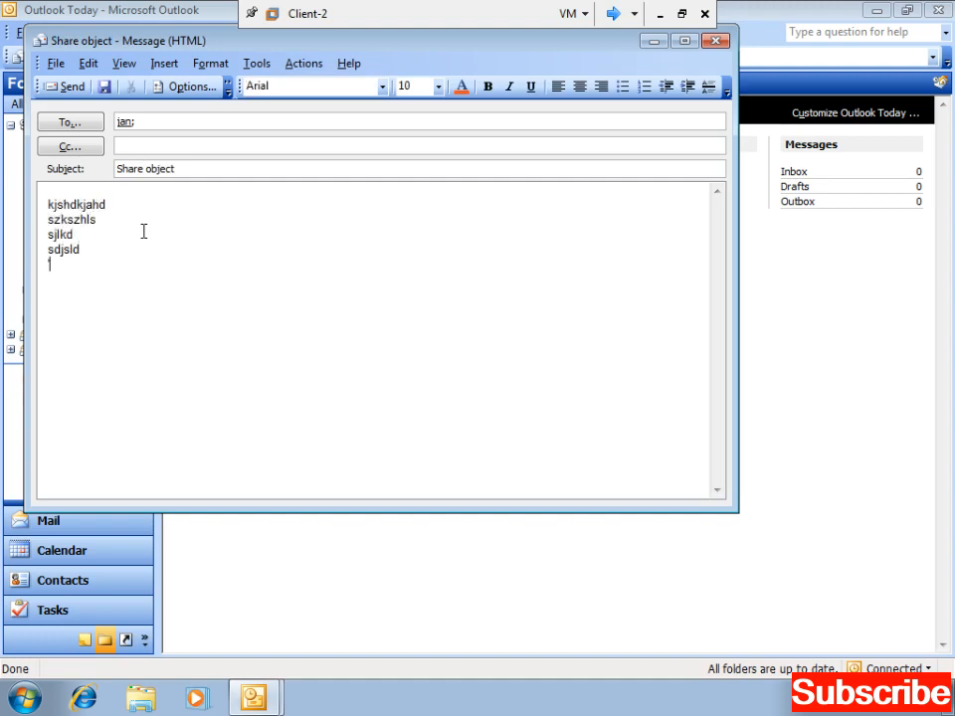
{"action": "left_click", "coordinate": [69, 90]}
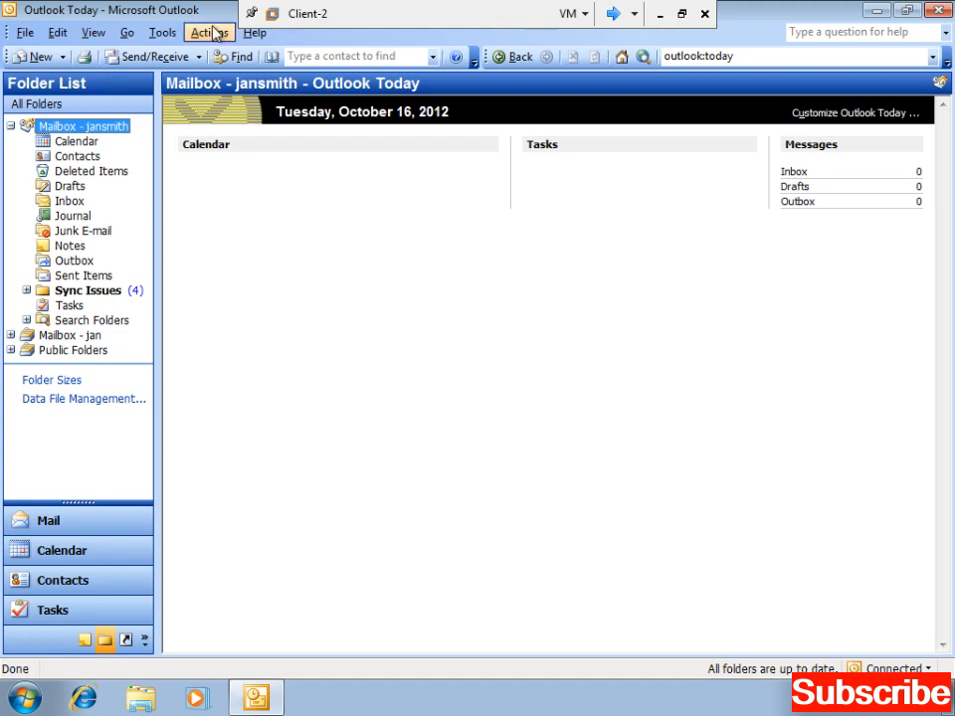
- Sync mail, then expand the added mailbox and open its Inbox to show the Share object message
{"action": "left_click", "coordinate": [179, 57]}
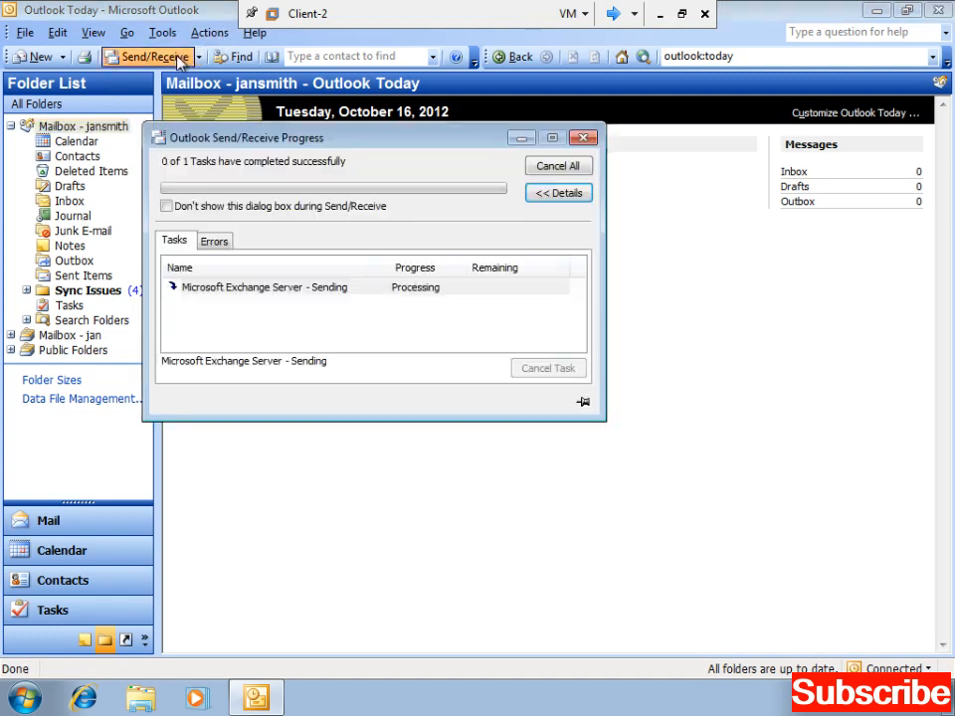
{"action": "left_click", "coordinate": [176, 241]}
{"action": "left_click", "coordinate": [583, 138]}
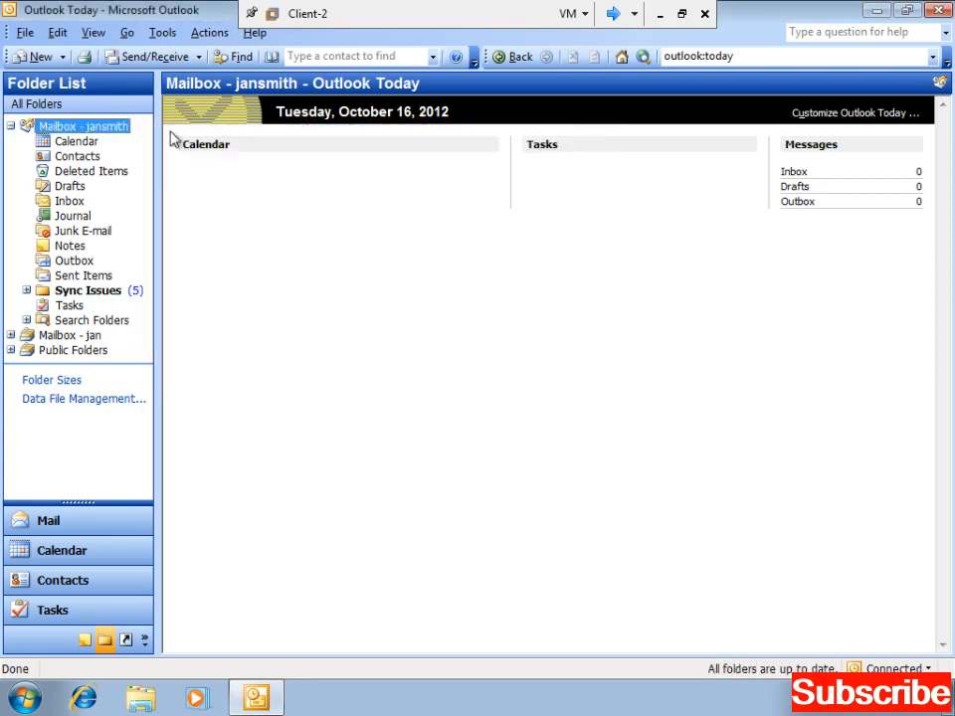
{"action": "left_click", "coordinate": [11, 335]}
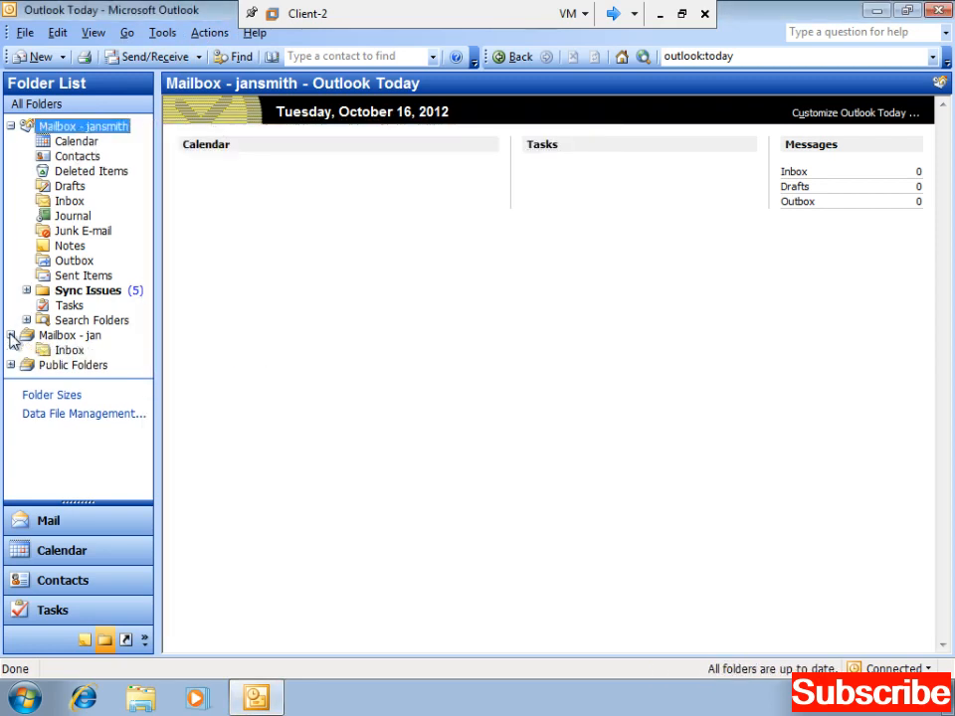
{"action": "left_click", "coordinate": [60, 352]}
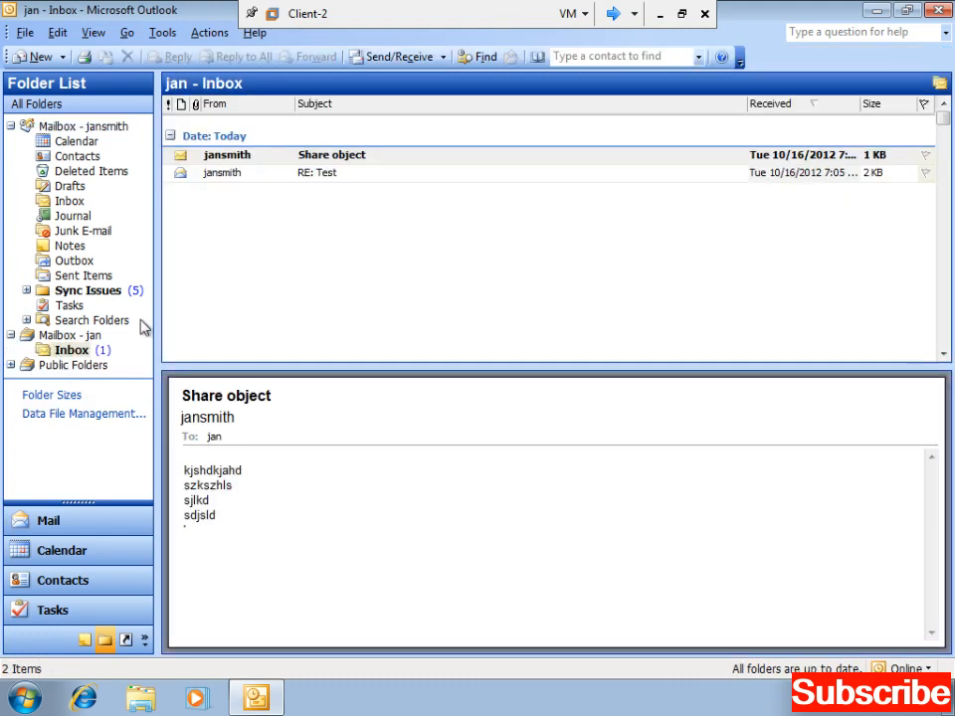
- Open the Share object message and write a four-line reply to it
{"action": "double_click", "coordinate": [220, 159]}
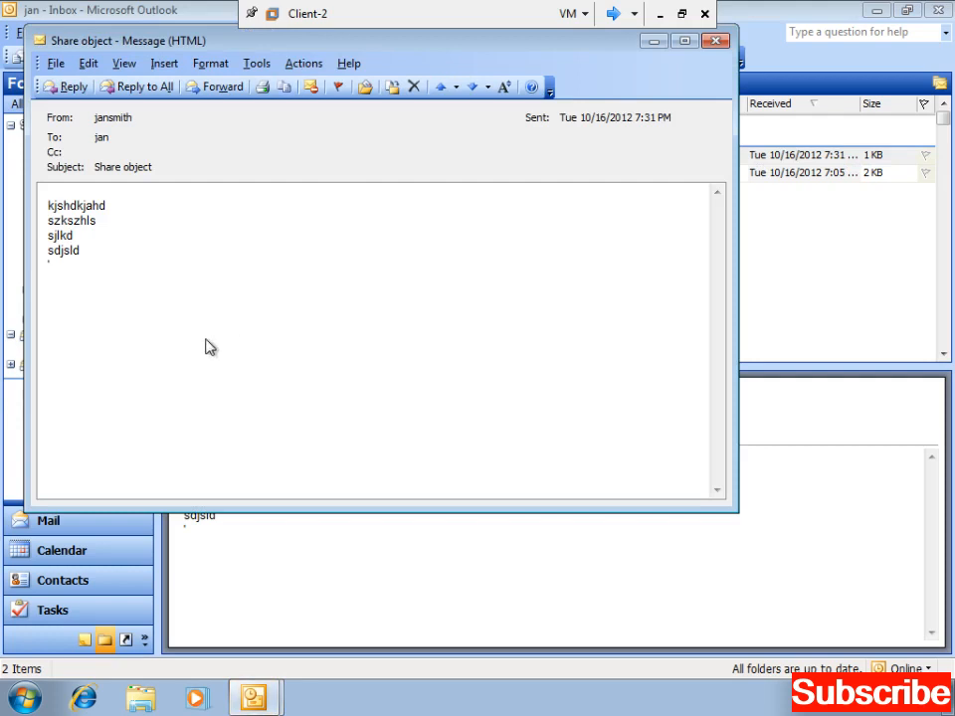
{"action": "left_click", "coordinate": [66, 86]}
{"action": "type", "text": "sfdkjlkdsjf"}
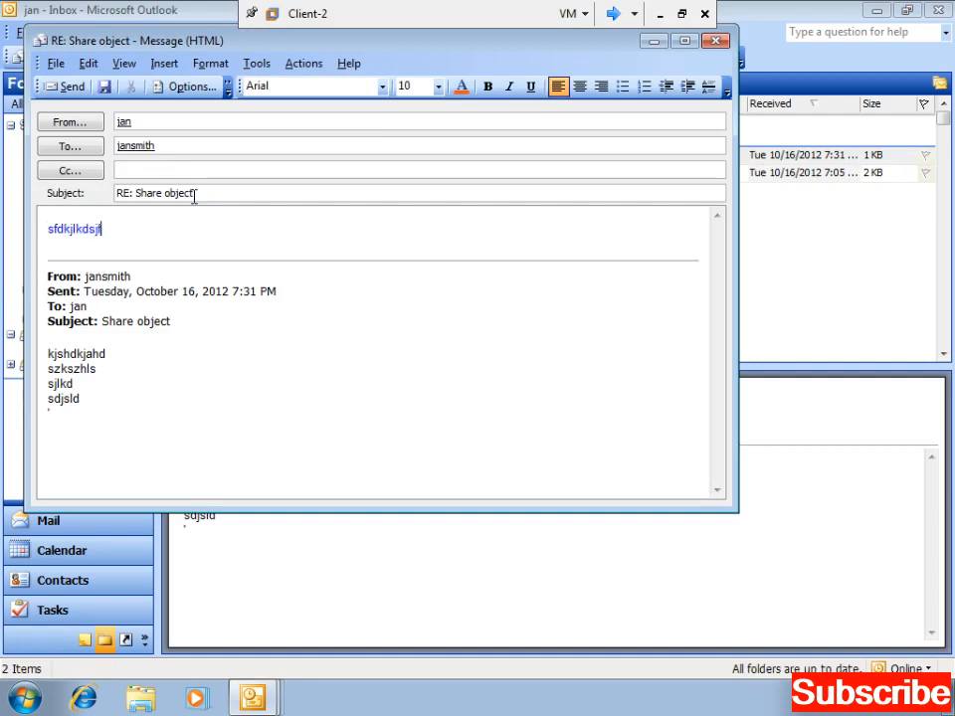
{"action": "key", "text": "Return"}
{"action": "type", "text": "dskfjlkdsjf"}
{"action": "key", "text": "Return"}
{"action": "type", "text": "sfjkdsjf"}
{"action": "key", "text": "Return"}
{"action": "type", "text": "s"}
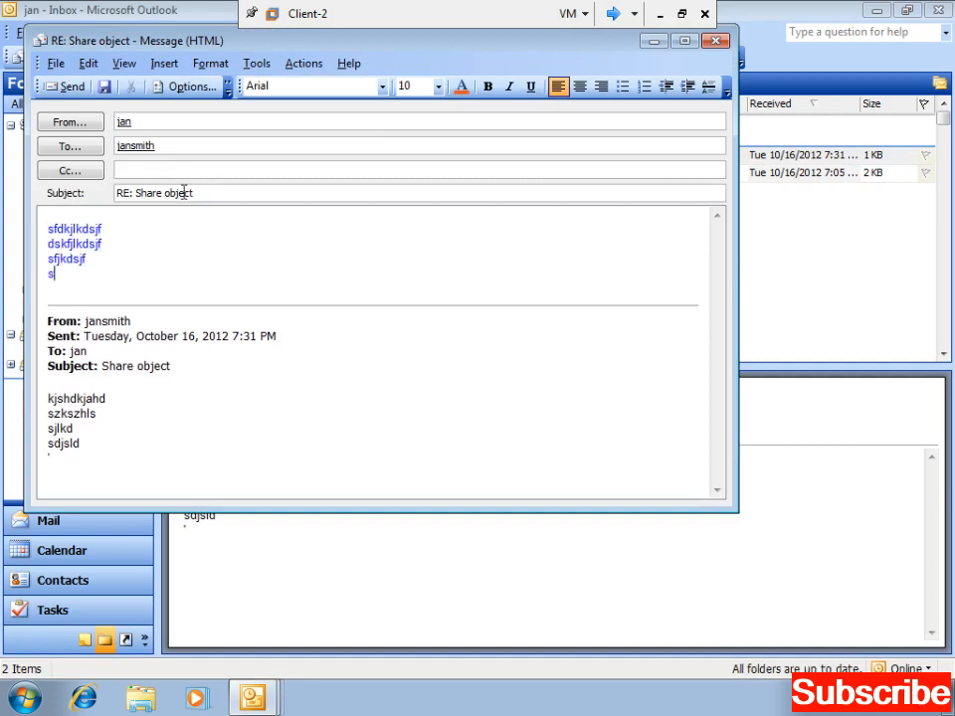
- Send the reply, close the original message and show your own mailbox's Calendar
{"action": "left_click", "coordinate": [67, 87]}
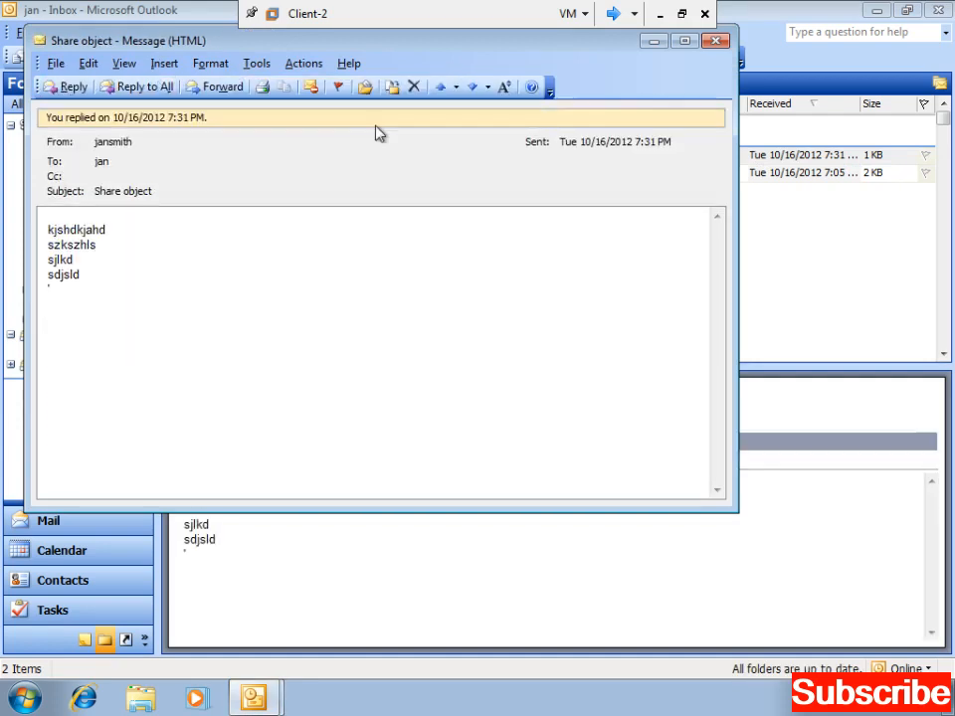
{"action": "left_click", "coordinate": [712, 40]}
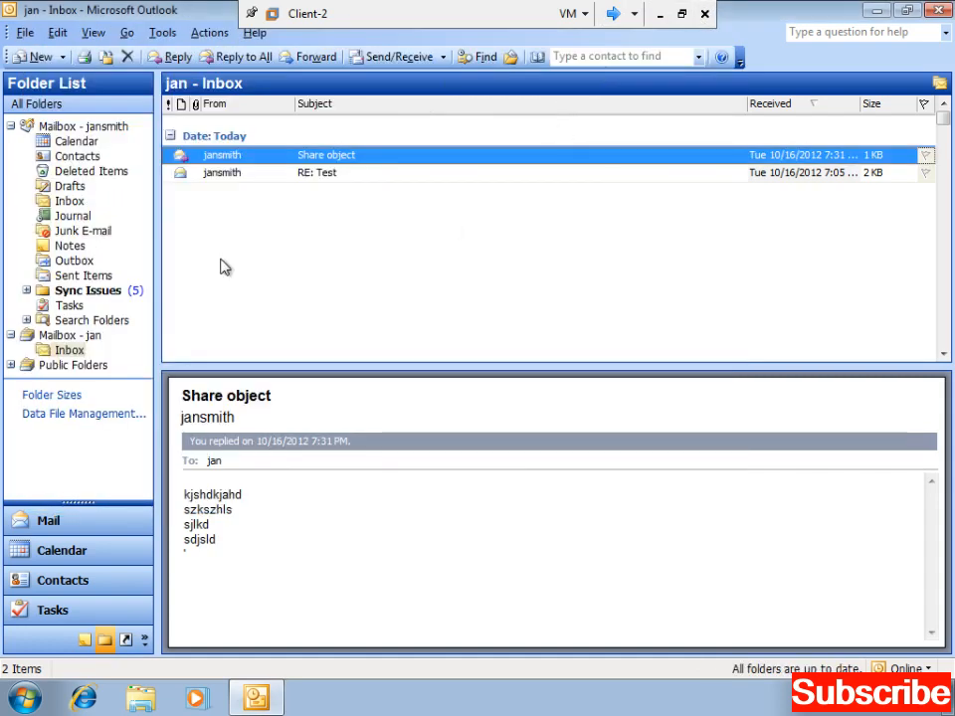
{"action": "left_click", "coordinate": [58, 142]}
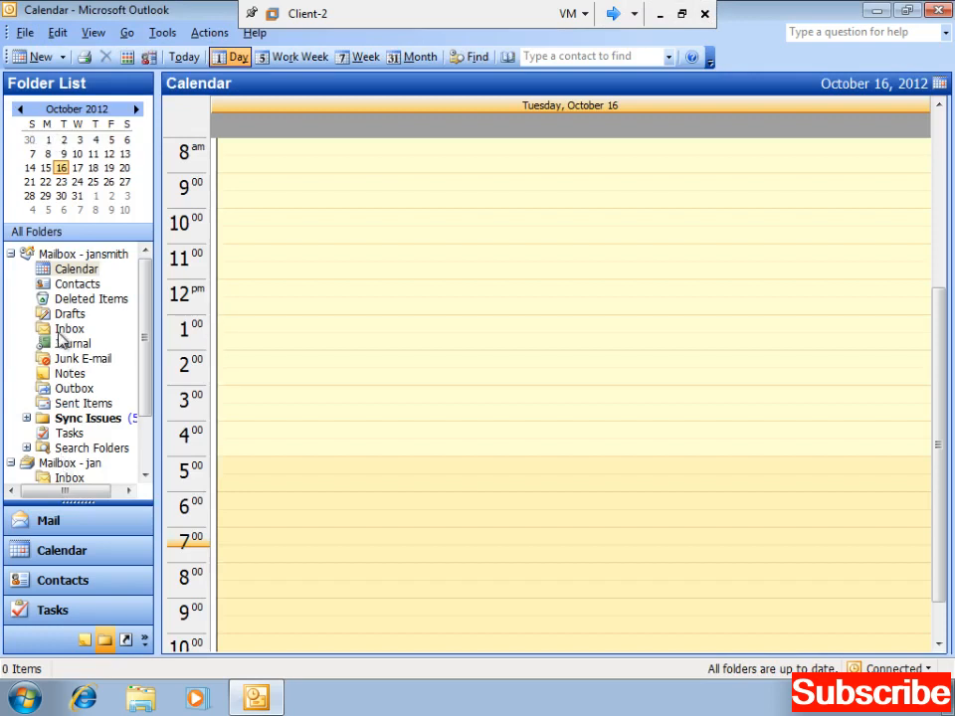
- Check your own Inbox for new mail and read the reply's Undeliverable notice
{"action": "left_click", "coordinate": [62, 330]}
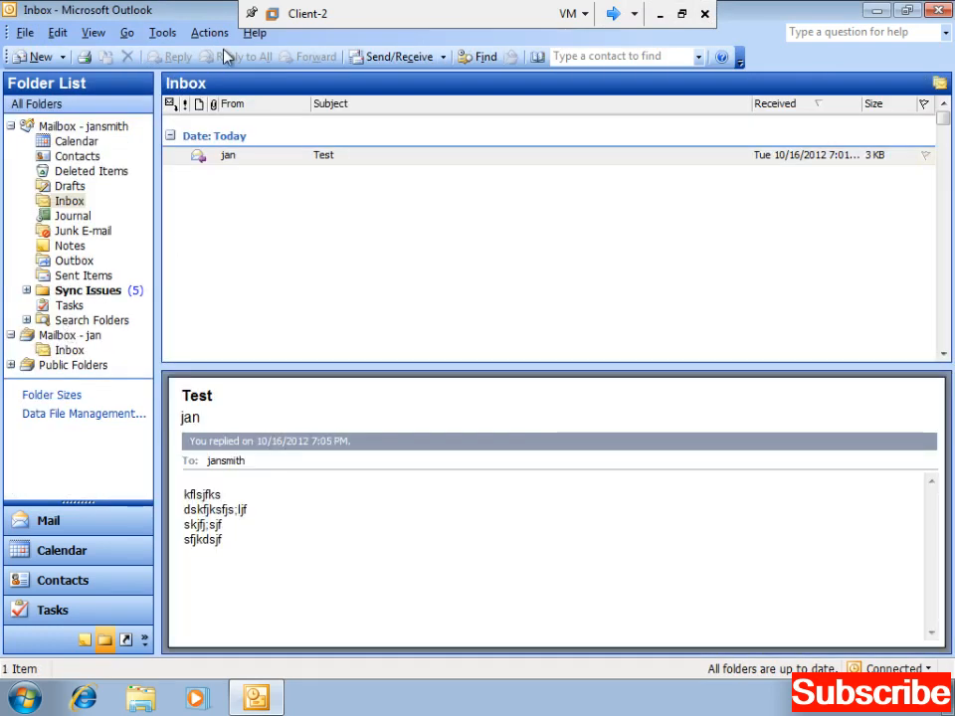
{"action": "left_click", "coordinate": [372, 60]}
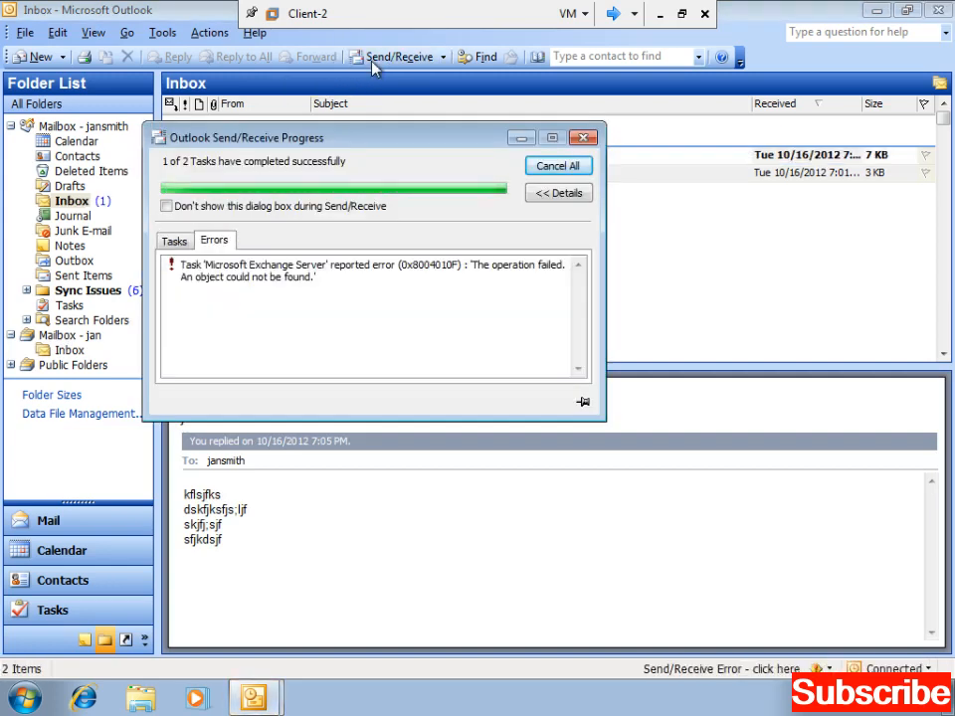
{"action": "left_click", "coordinate": [582, 137]}
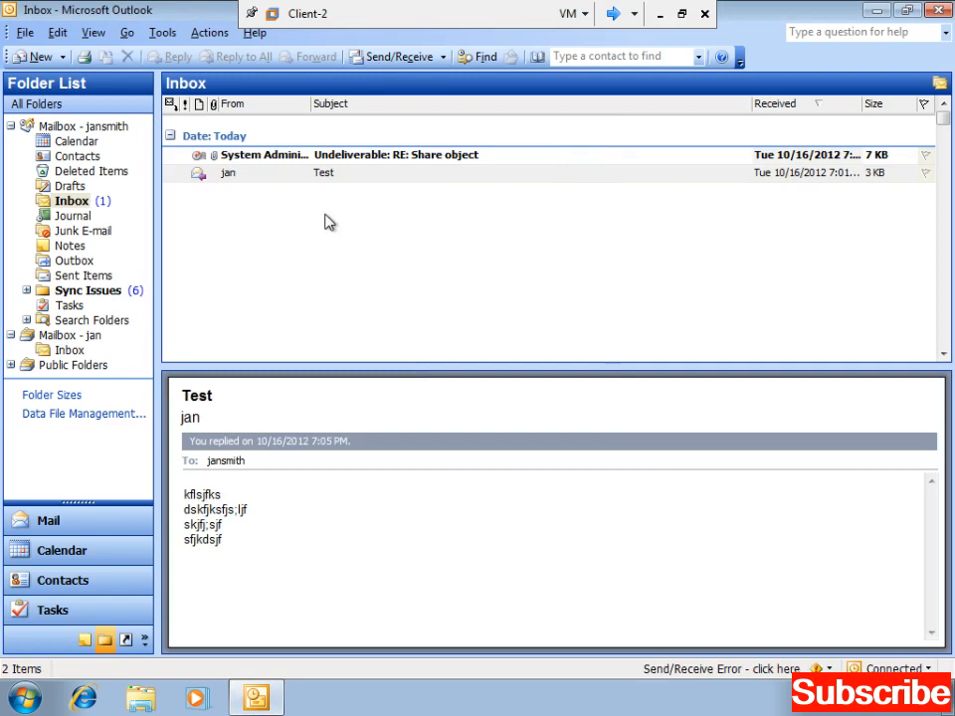
{"action": "left_click", "coordinate": [265, 156]}
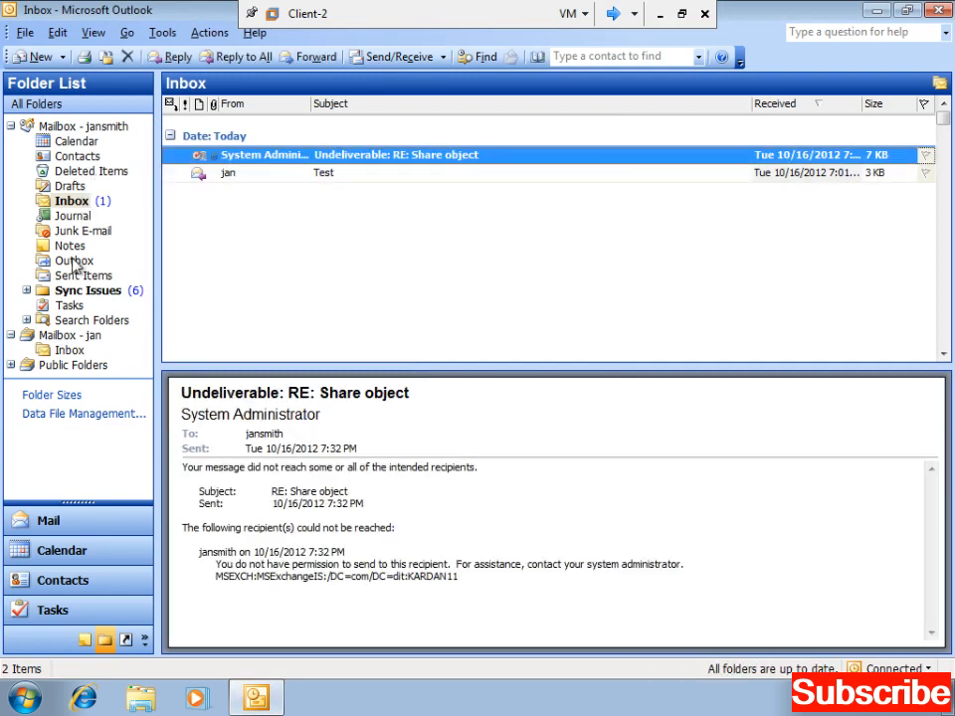
- Delete the RE: Test message from the added mailbox's Inbox
{"action": "left_click", "coordinate": [68, 350]}
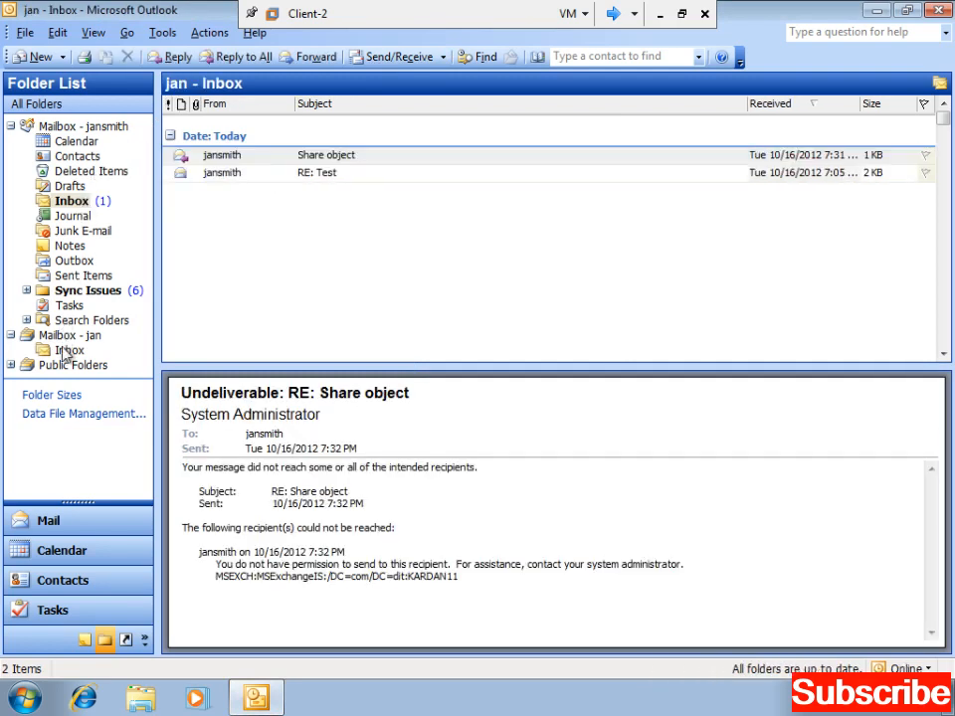
{"action": "left_click", "coordinate": [211, 157]}
{"action": "left_click", "coordinate": [209, 181]}
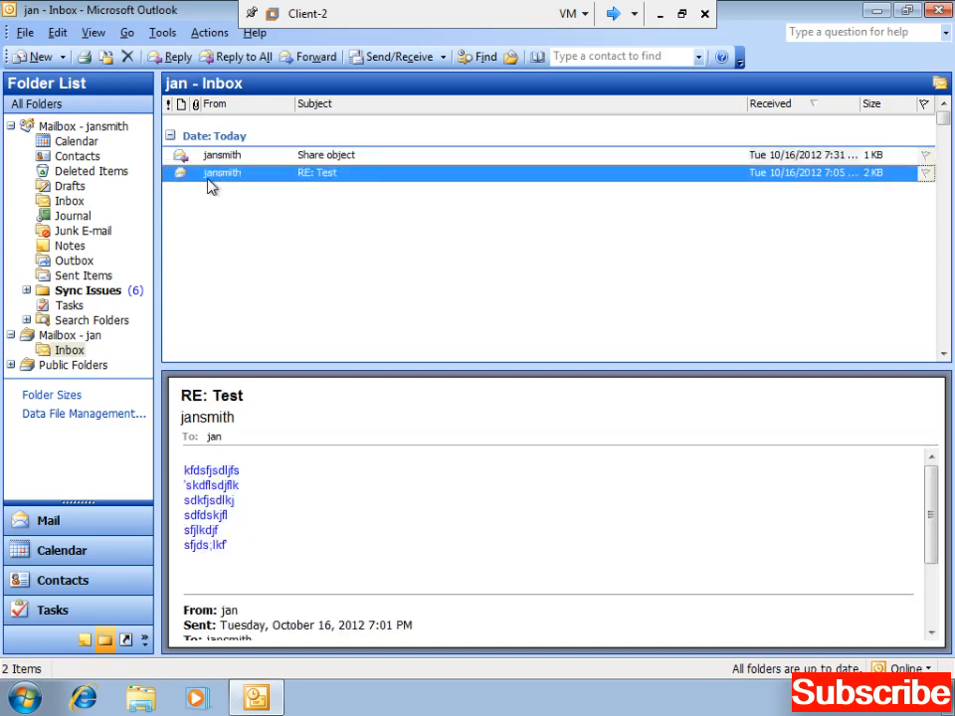
{"action": "key", "text": "Delete"}
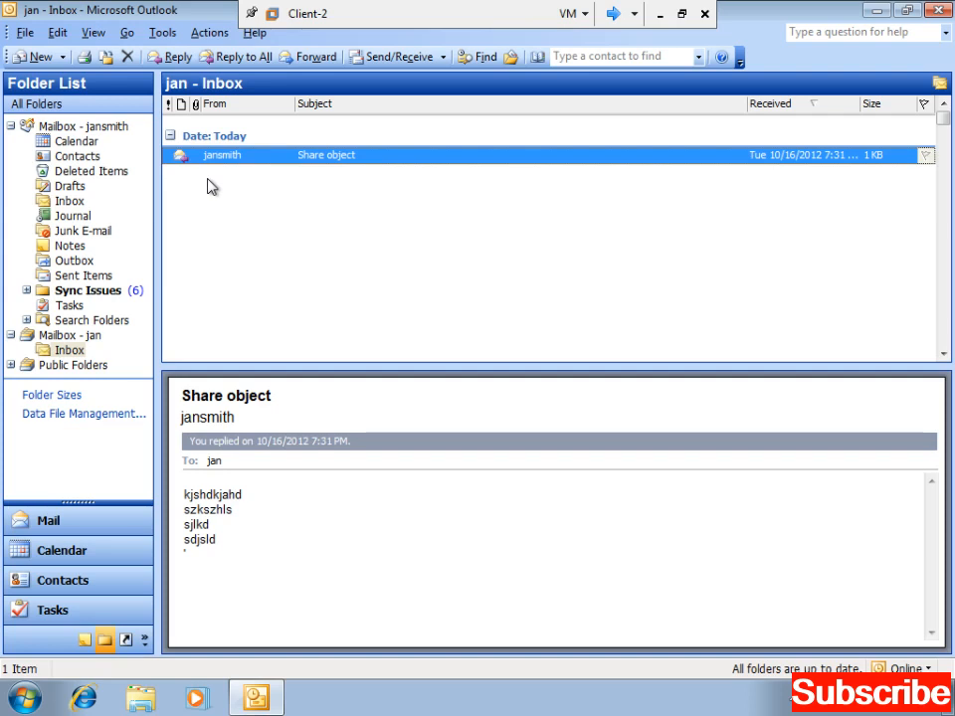
- Close Outlook, minimise the Client-2 VM, pause the recorder and refresh the Server20032 desktop
{"action": "left_click", "coordinate": [935, 14]}
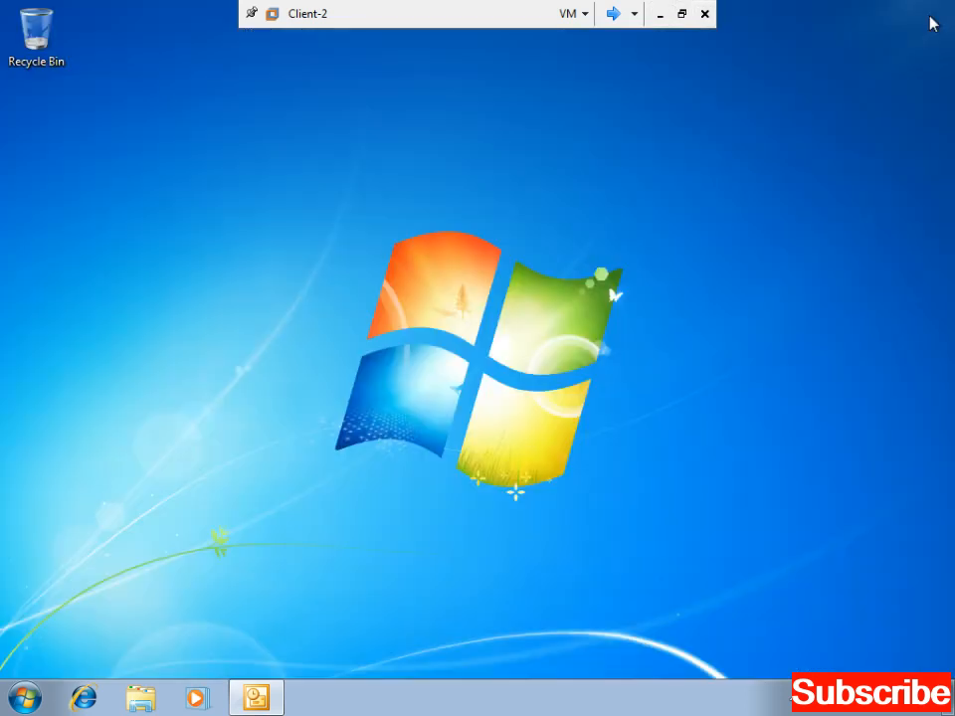
{"action": "left_click", "coordinate": [660, 14]}
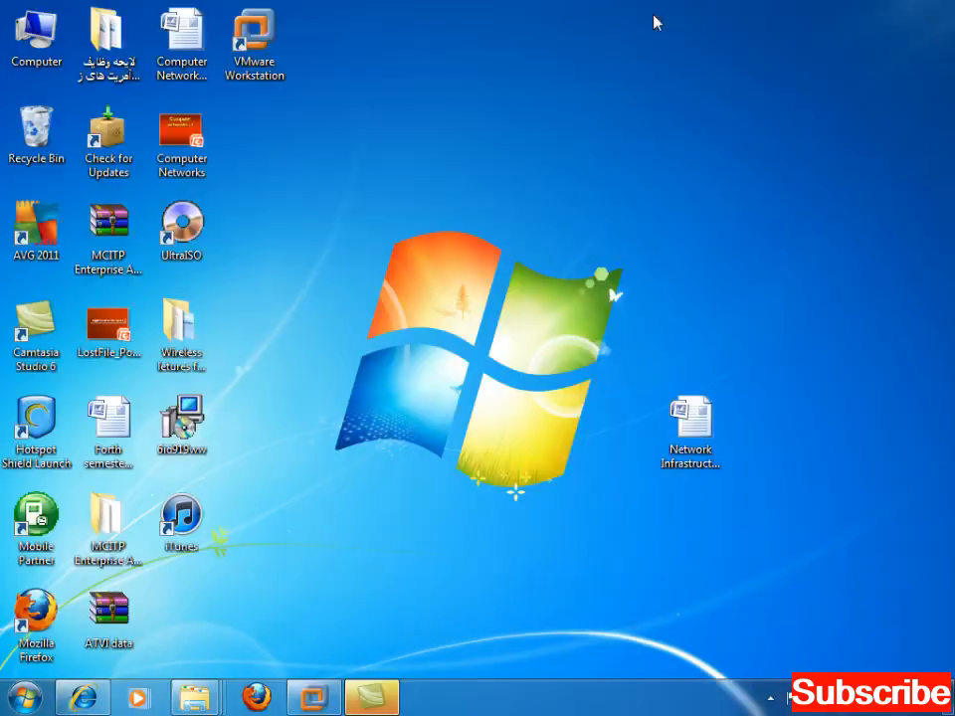
{"action": "left_click", "coordinate": [771, 697]}
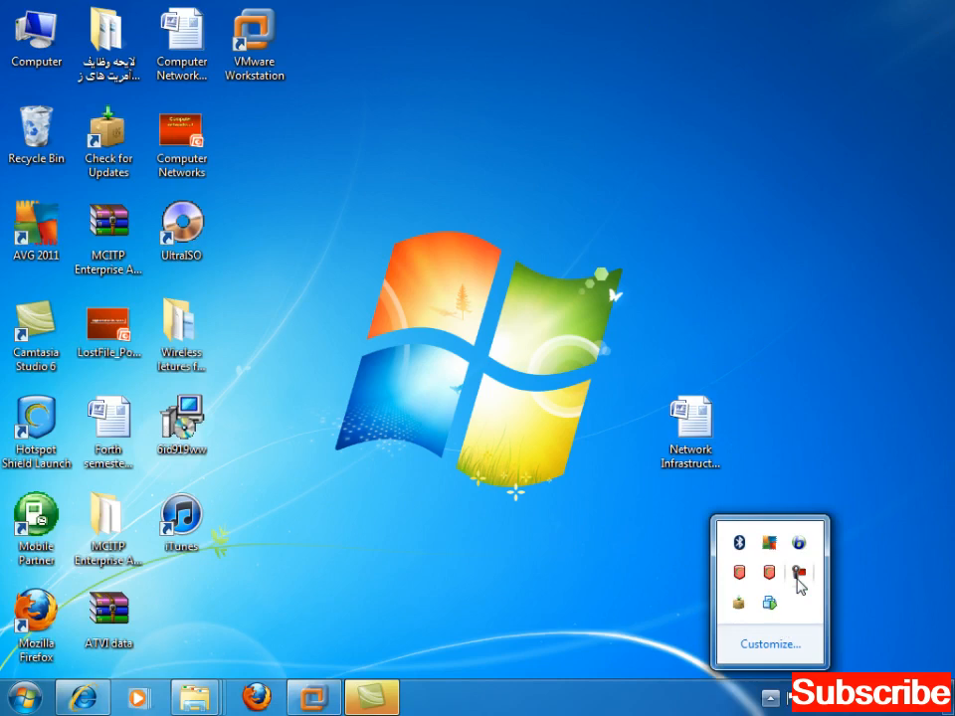
{"action": "left_click", "coordinate": [795, 577]}
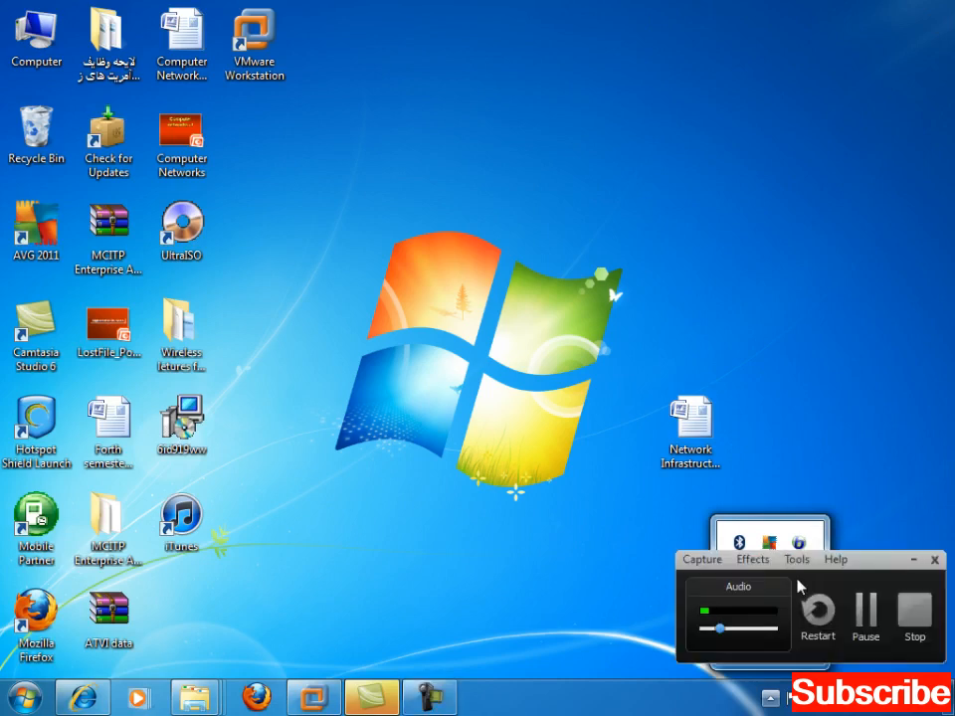
{"action": "left_click", "coordinate": [867, 614]}
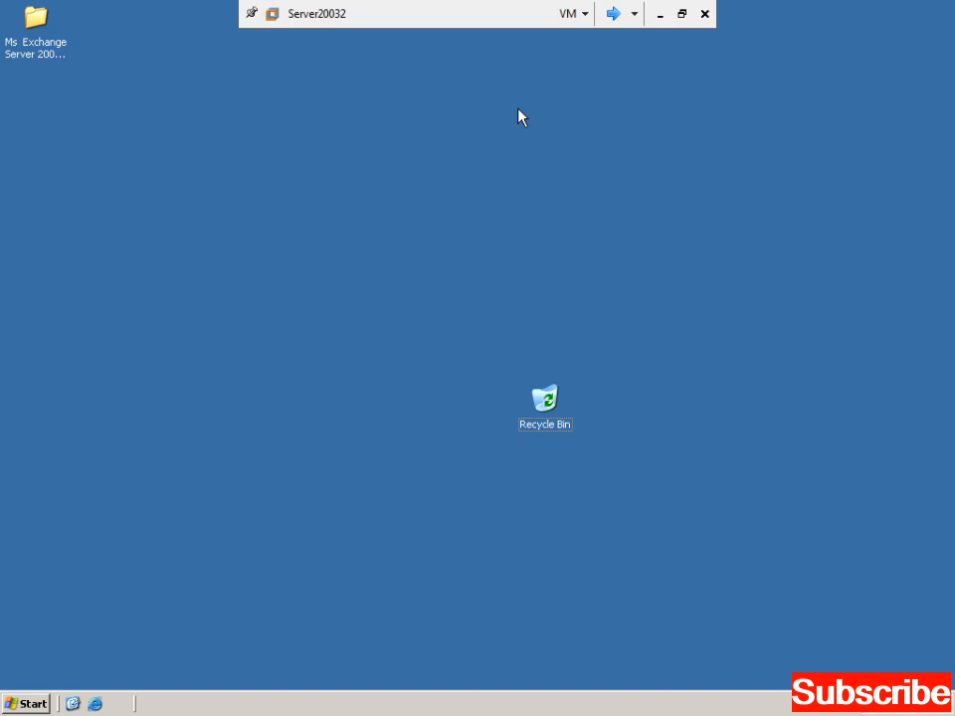
{"action": "right_click", "coordinate": [110, 187]}
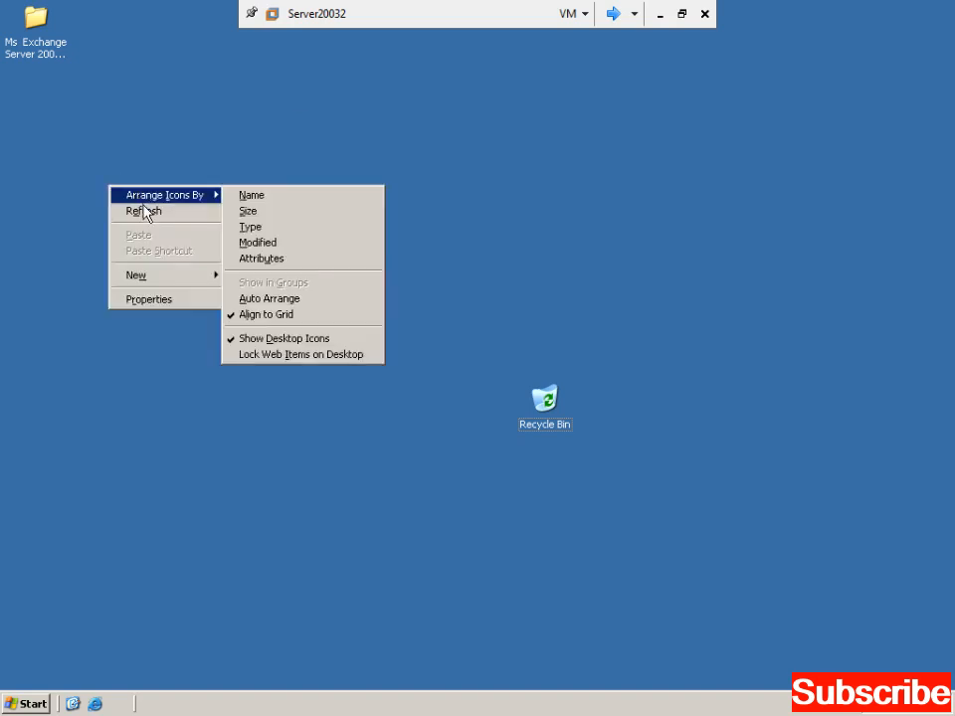
{"action": "left_click", "coordinate": [144, 211]}
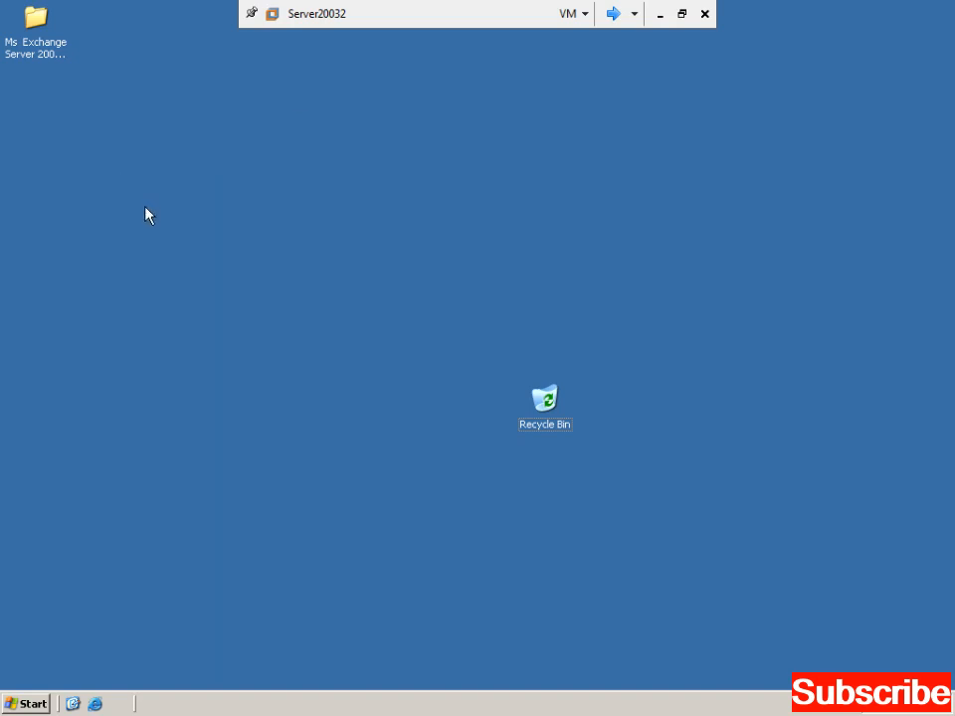
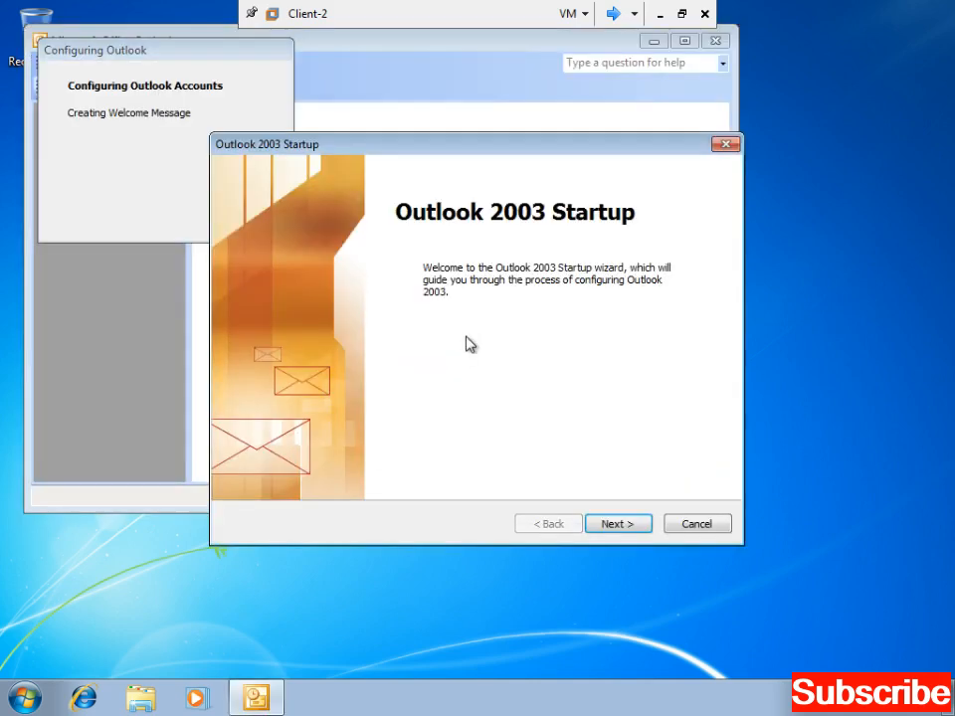
- Start the account wizard and choose Microsoft Exchange Server as the account type
{"action": "key", "text": "Return"}
{"action": "key", "text": "Return"}
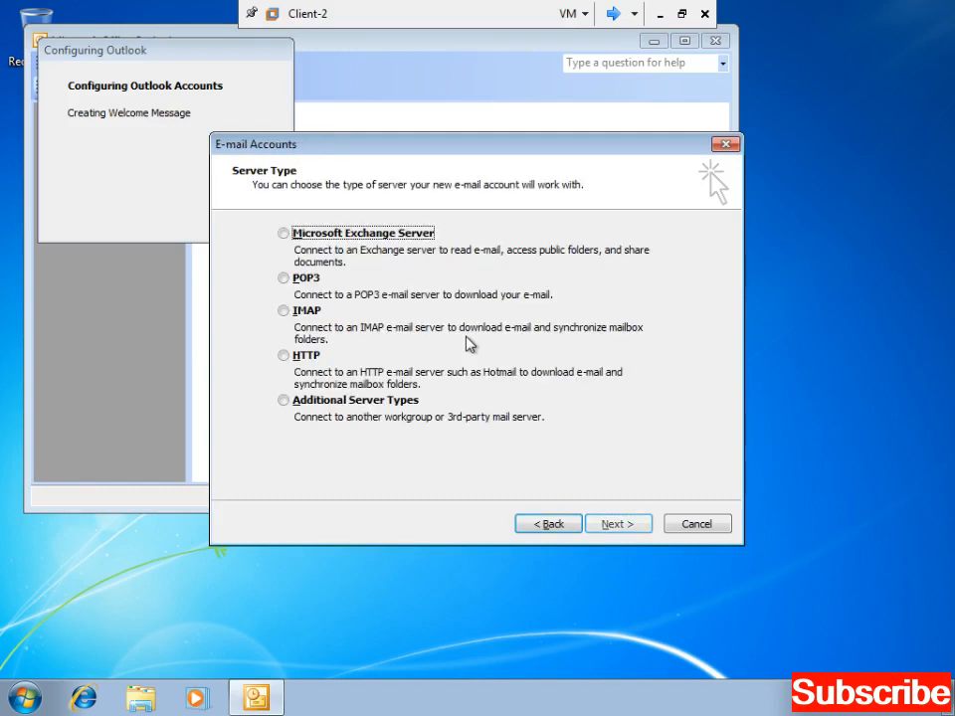
{"action": "key", "text": "space"}
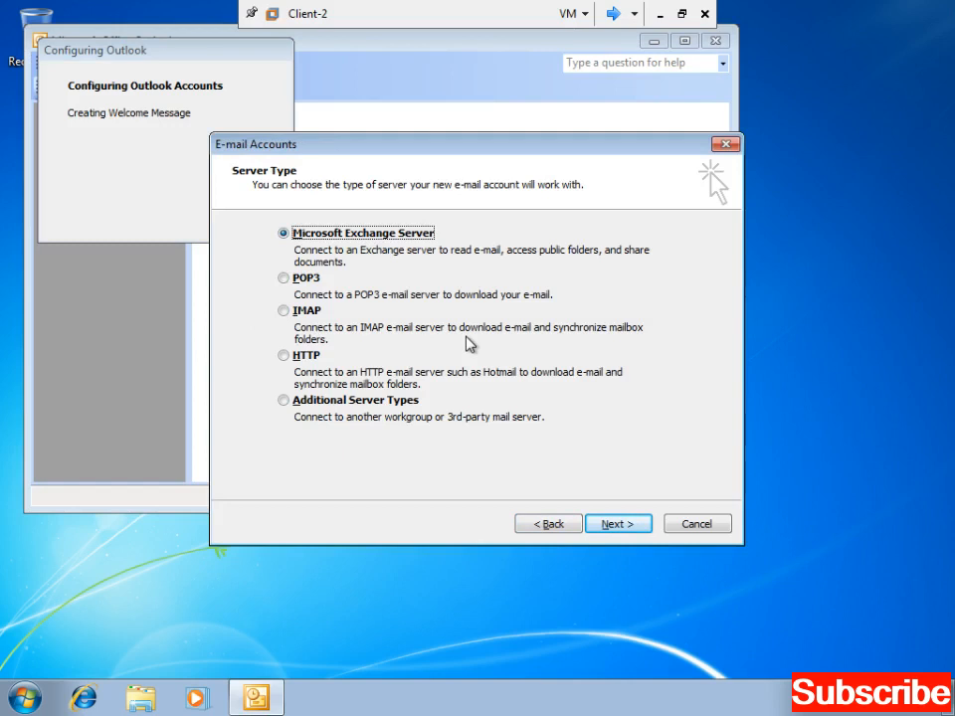
{"action": "key", "text": "Return"}
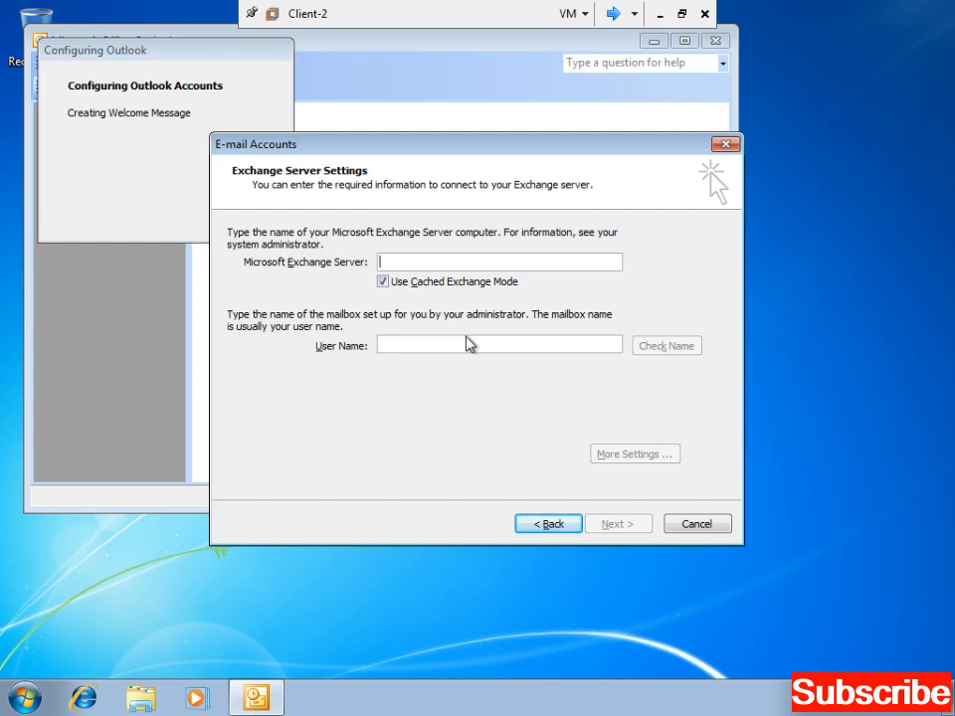
- Enter server kardan and the mailbox owner's user name, verify with Check Name, and finish setup
{"action": "left_click", "coordinate": [612, 12]}
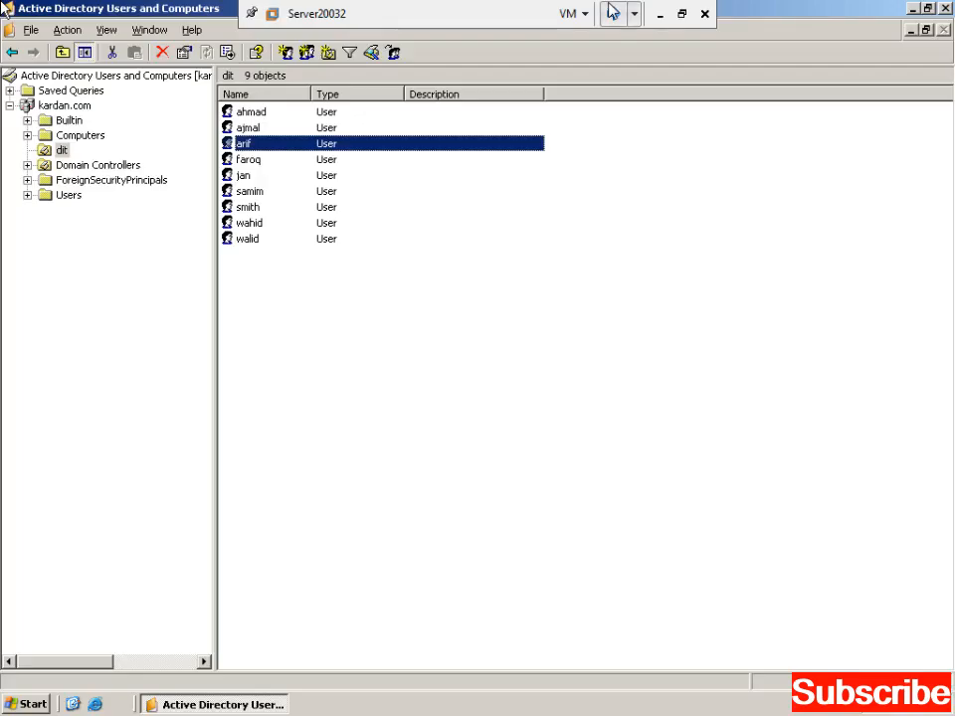
{"action": "left_click", "coordinate": [613, 12]}
{"action": "type", "text": "kardan2"}
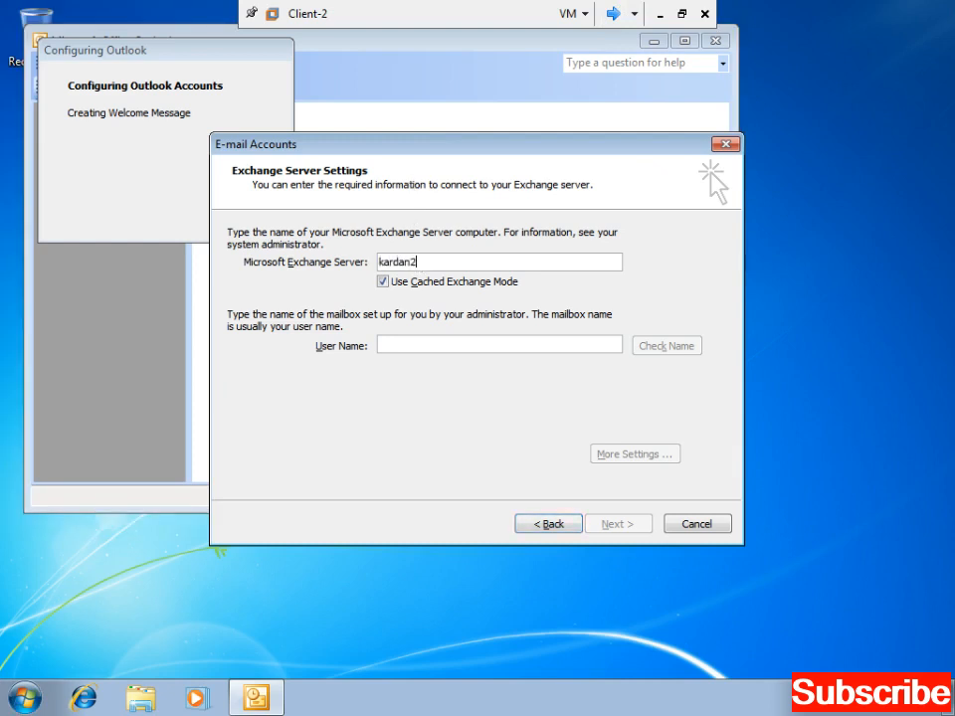
{"action": "left_click", "coordinate": [444, 343]}
{"action": "type", "text": "a"}
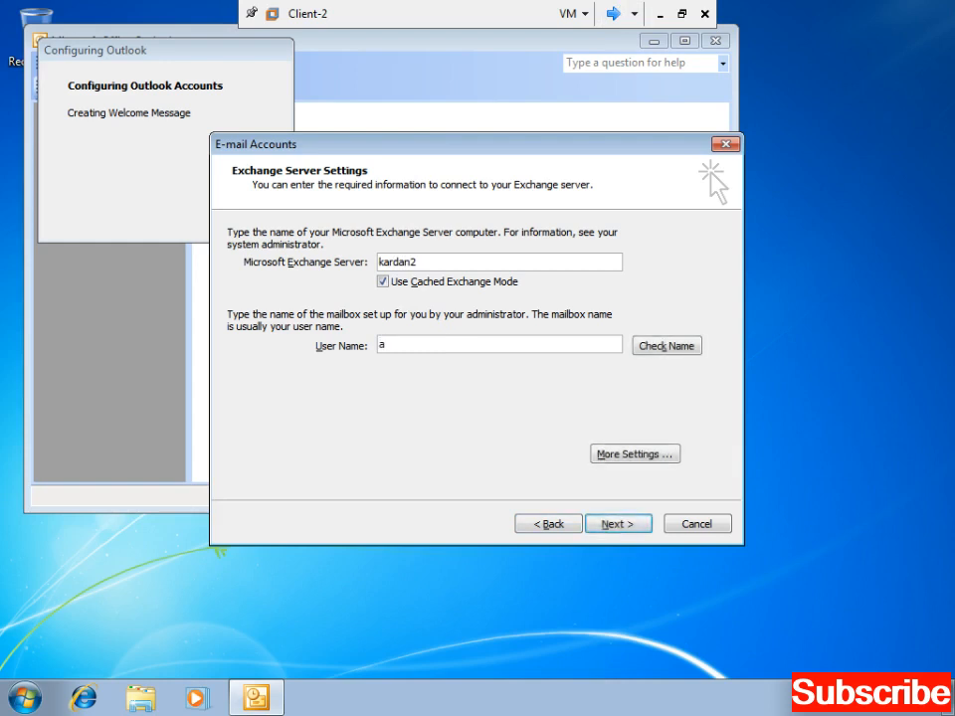
{"action": "type", "text": "rif"}
{"action": "left_click", "coordinate": [665, 347]}
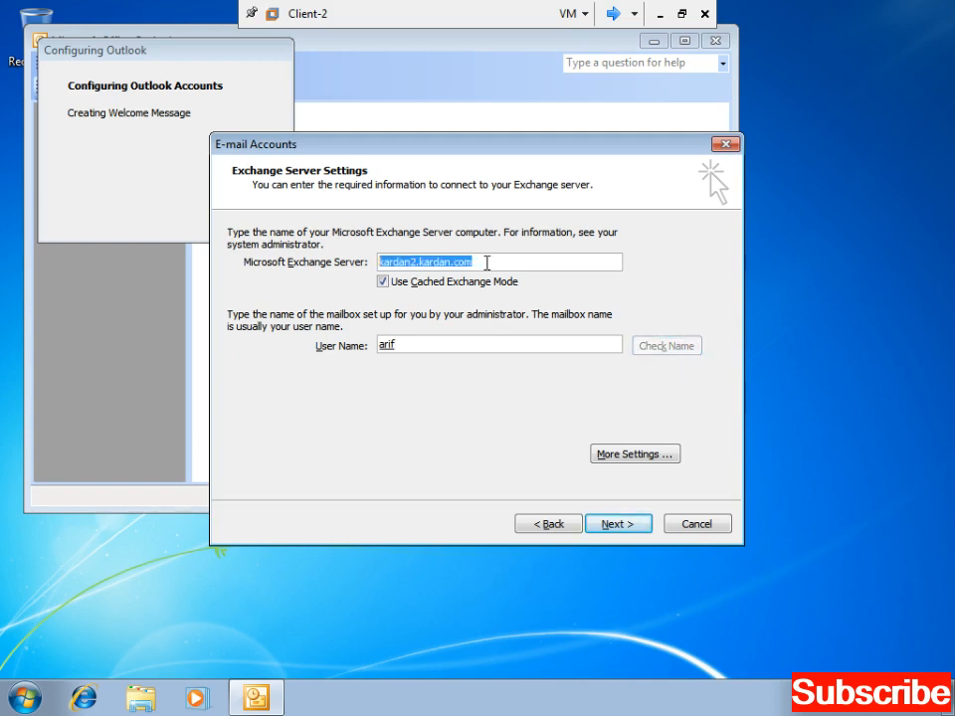
{"action": "left_click", "coordinate": [488, 262]}
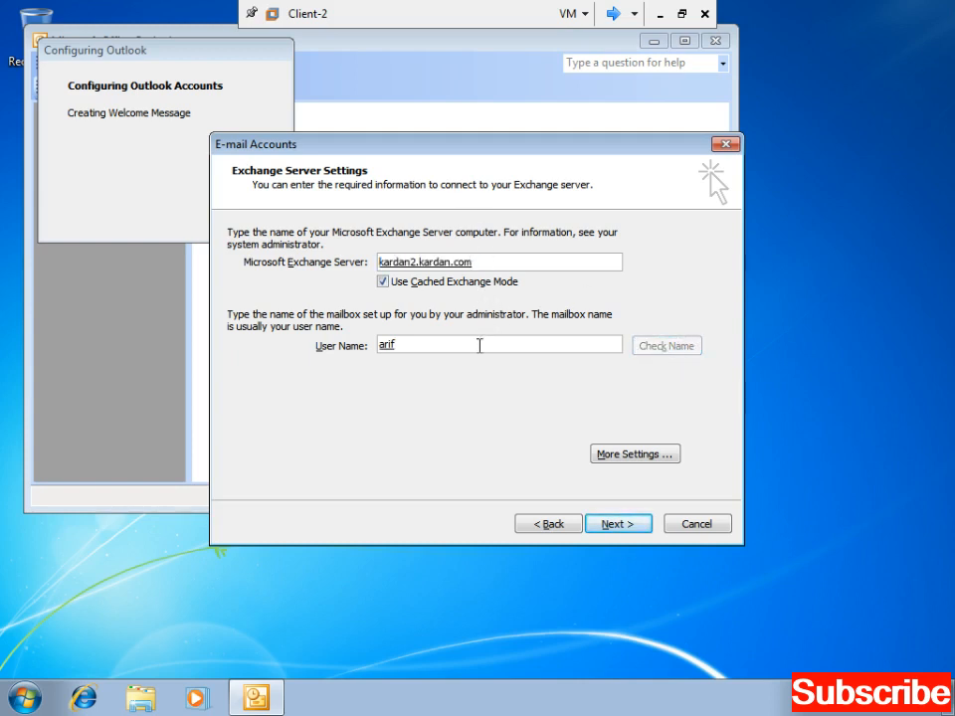
{"action": "left_click", "coordinate": [617, 525]}
{"action": "left_click", "coordinate": [618, 525]}
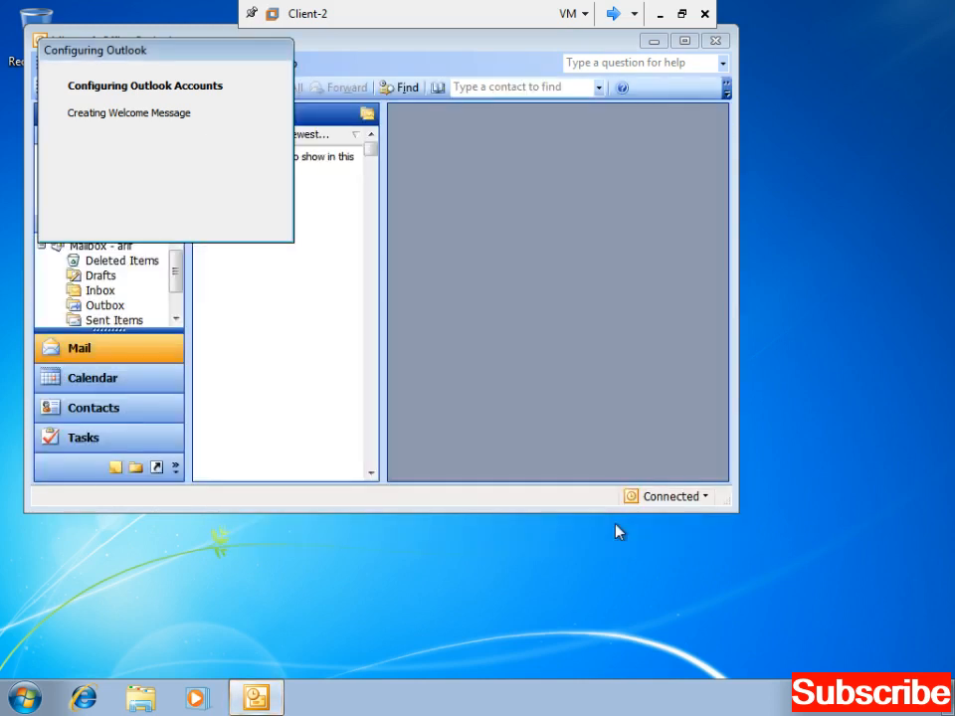
- Maximize Outlook, show the full Folder List, and place the reading pane at the bottom
{"action": "key", "text": "Return"}
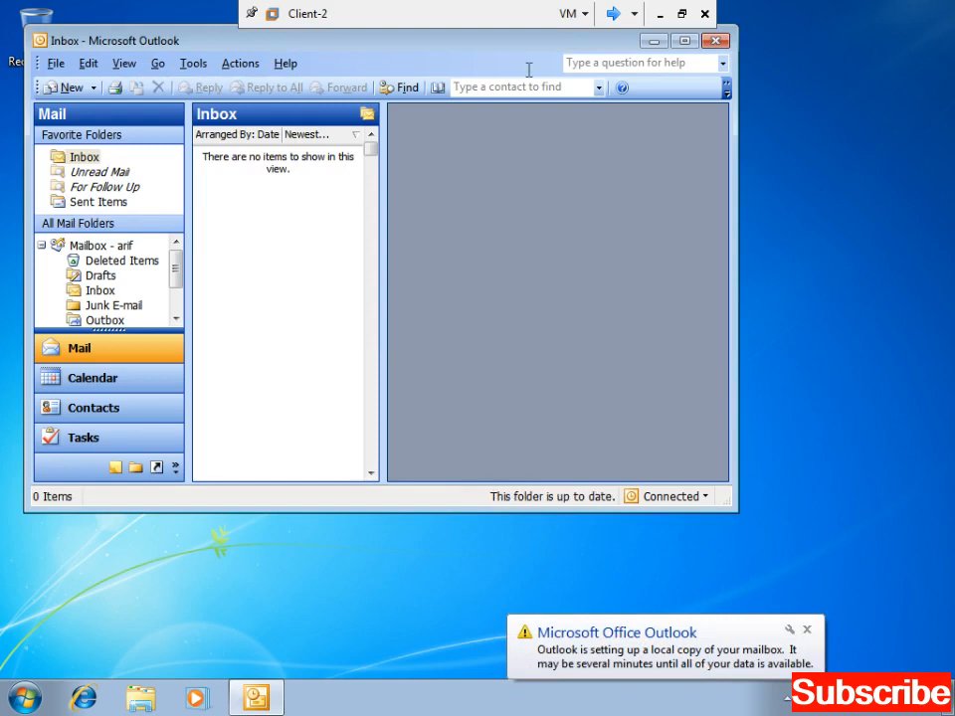
{"action": "left_click", "coordinate": [682, 42]}
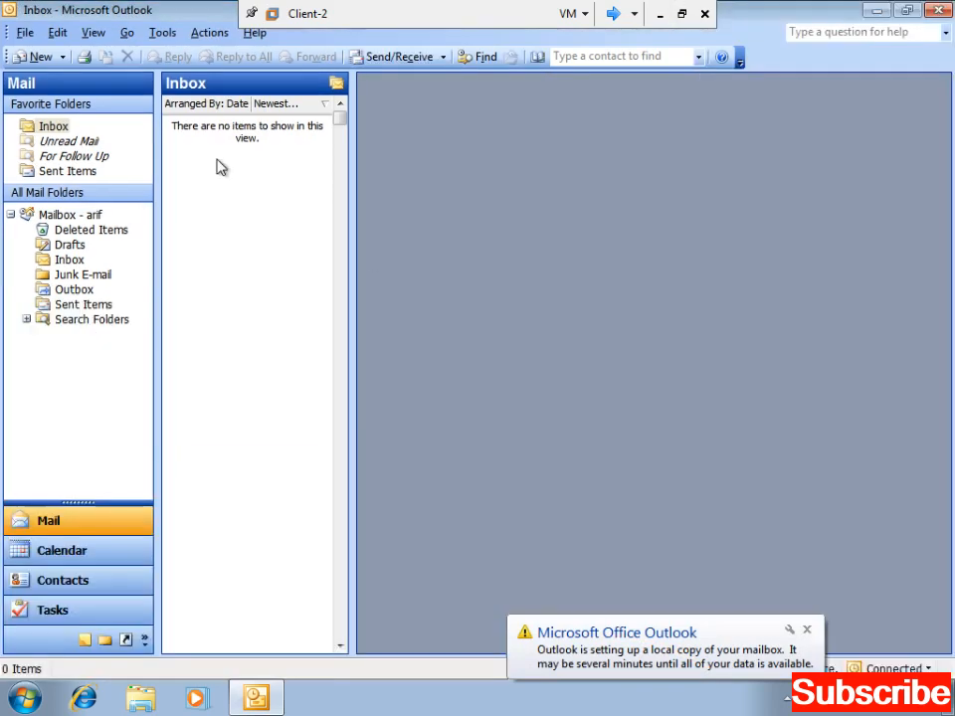
{"action": "left_click", "coordinate": [104, 639]}
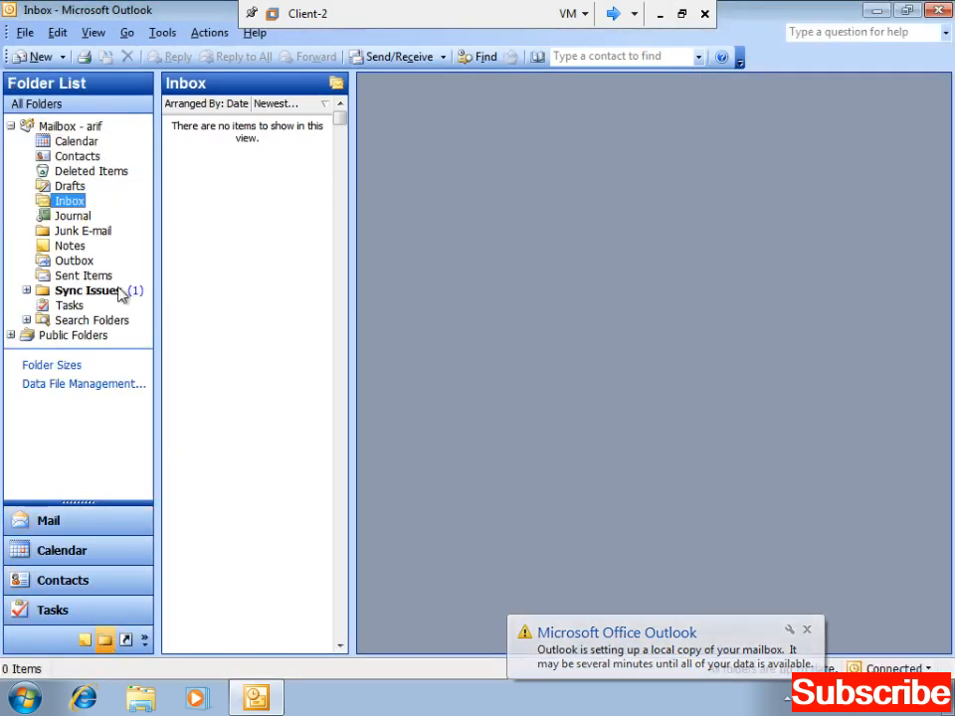
{"action": "left_click", "coordinate": [93, 32]}
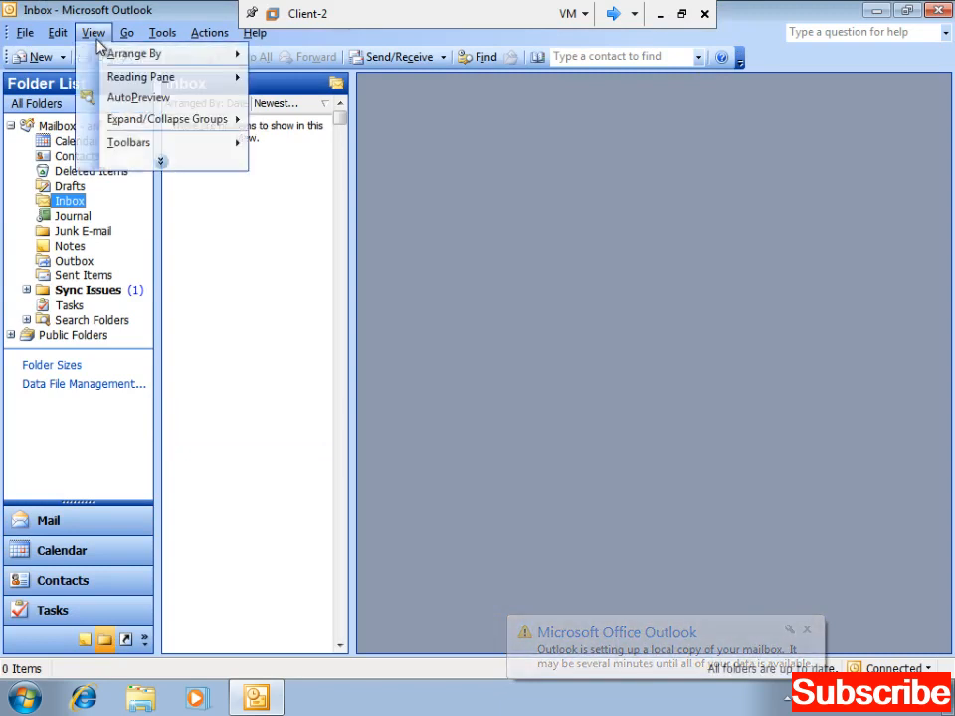
{"action": "mouse_move", "coordinate": [144, 88]}
{"action": "left_click", "coordinate": [278, 99]}
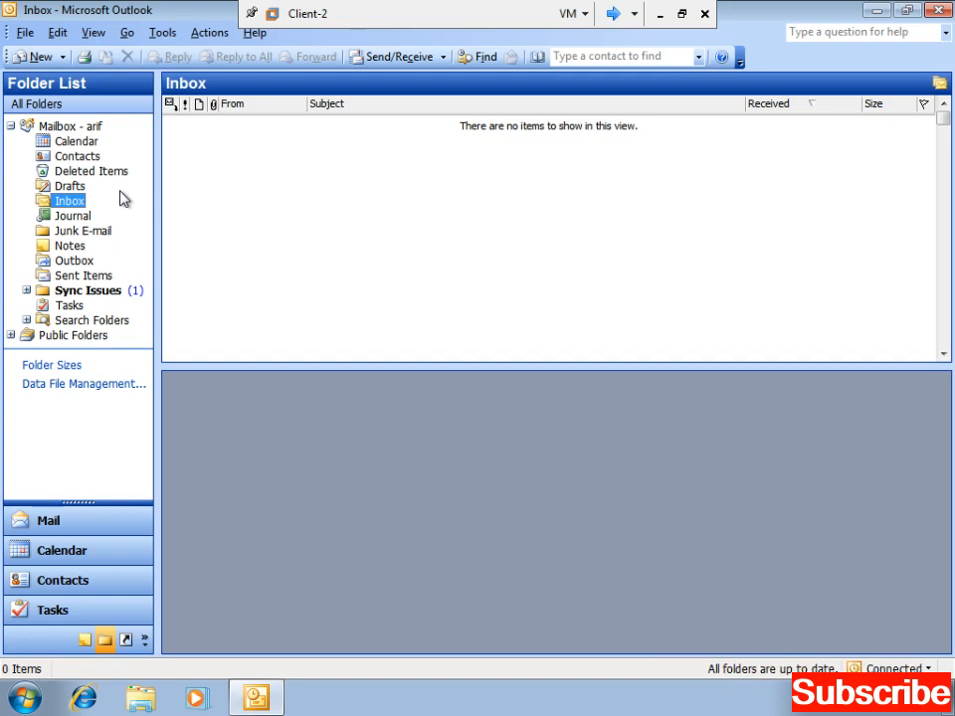
{"action": "right_click", "coordinate": [71, 208]}
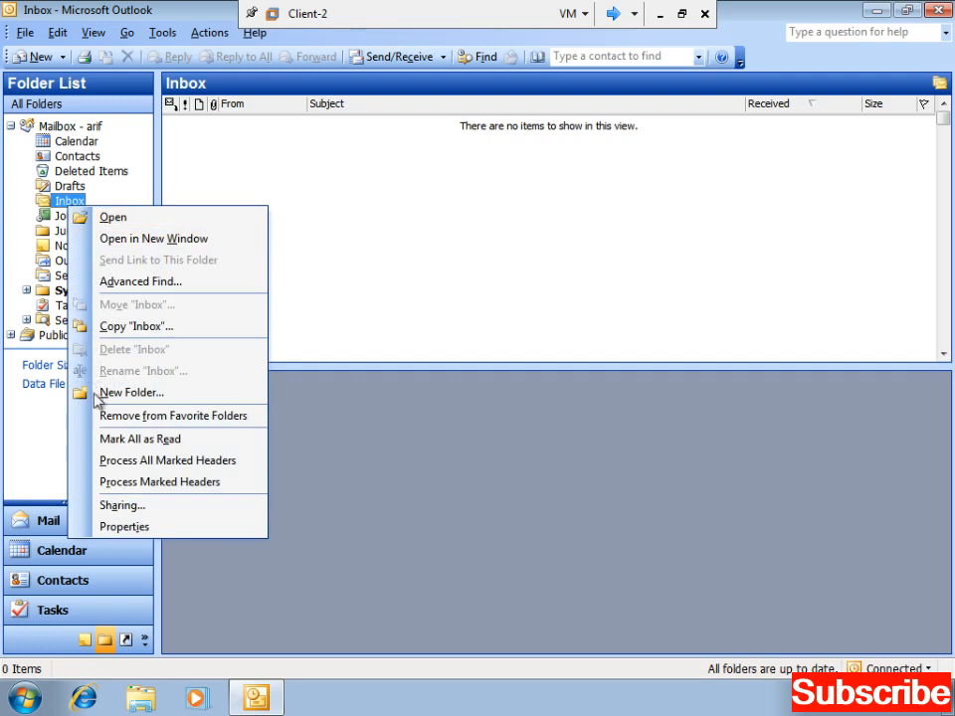
- Add the delegate user from the address list to the Inbox's Permissions tab
{"action": "left_click", "coordinate": [125, 527]}
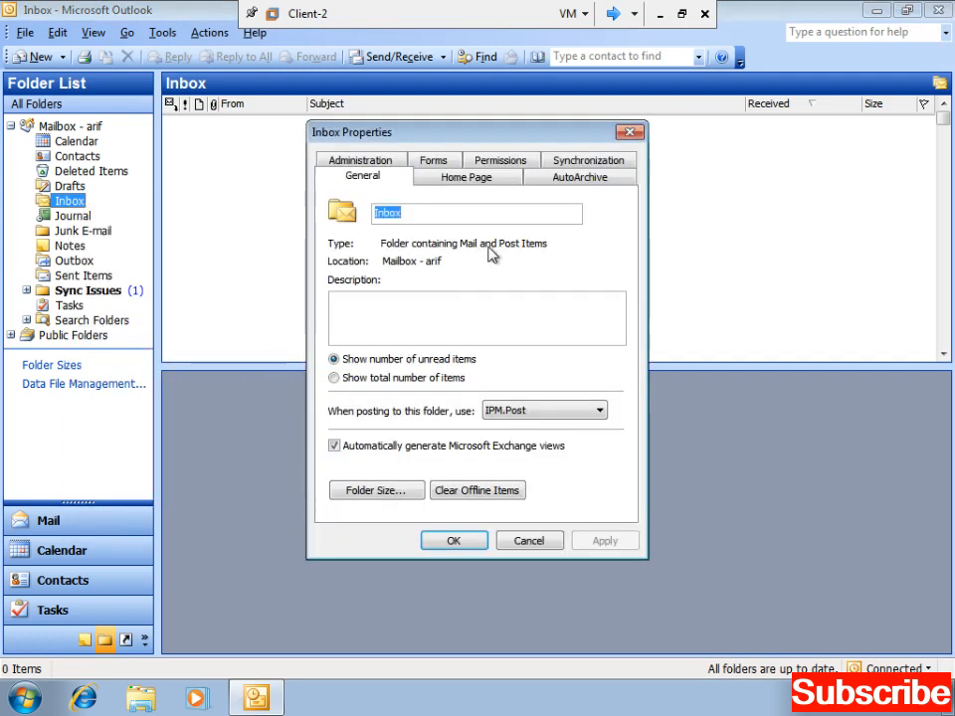
{"action": "left_click", "coordinate": [497, 161]}
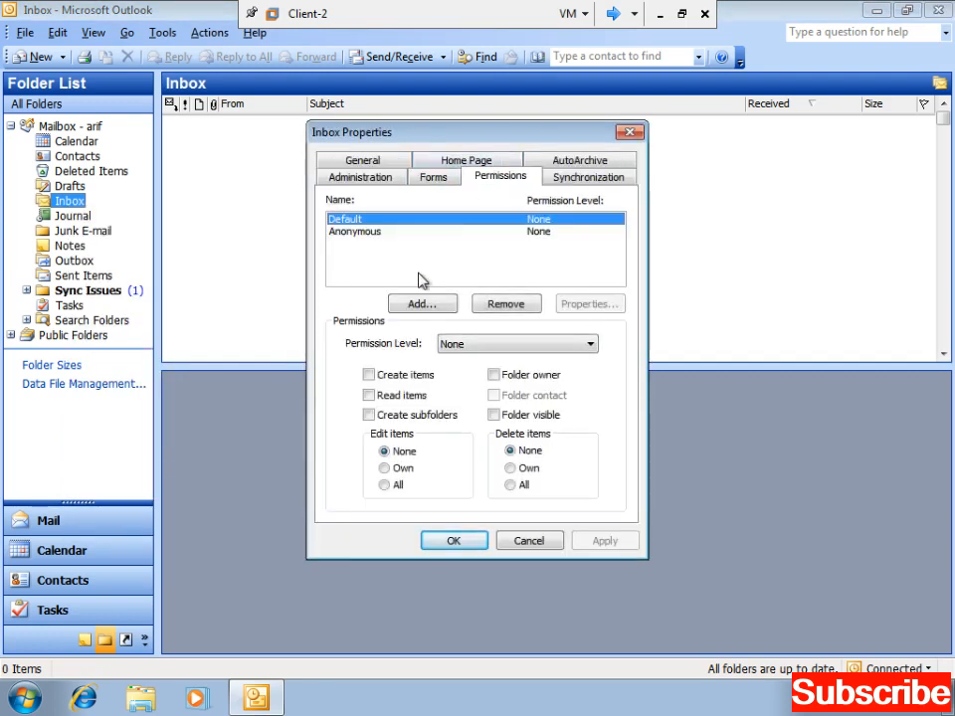
{"action": "left_click", "coordinate": [422, 305]}
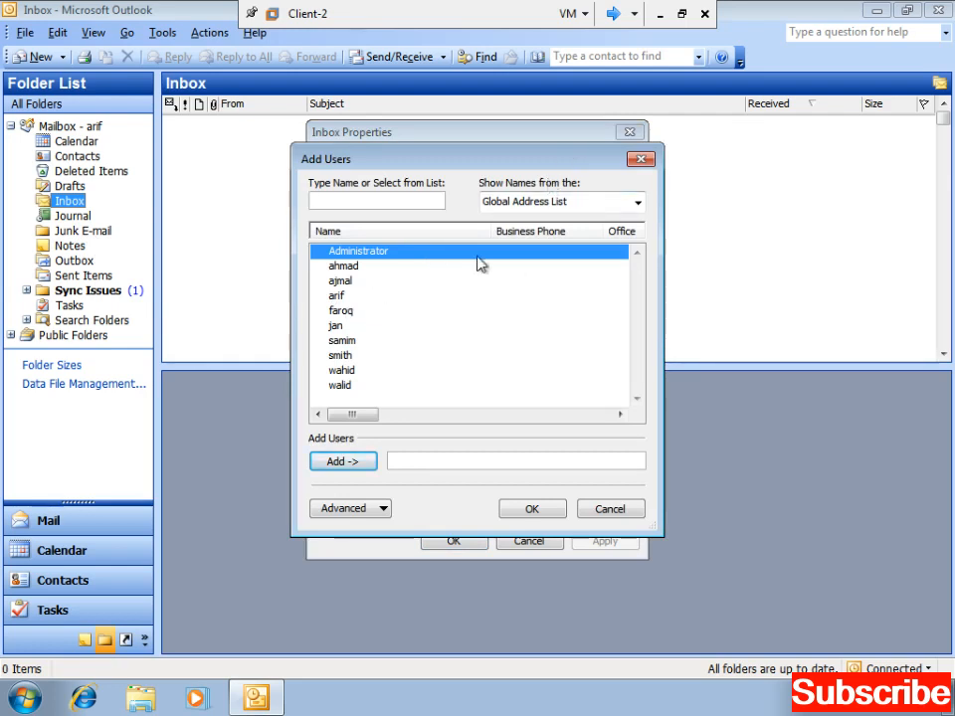
{"action": "left_click", "coordinate": [340, 343]}
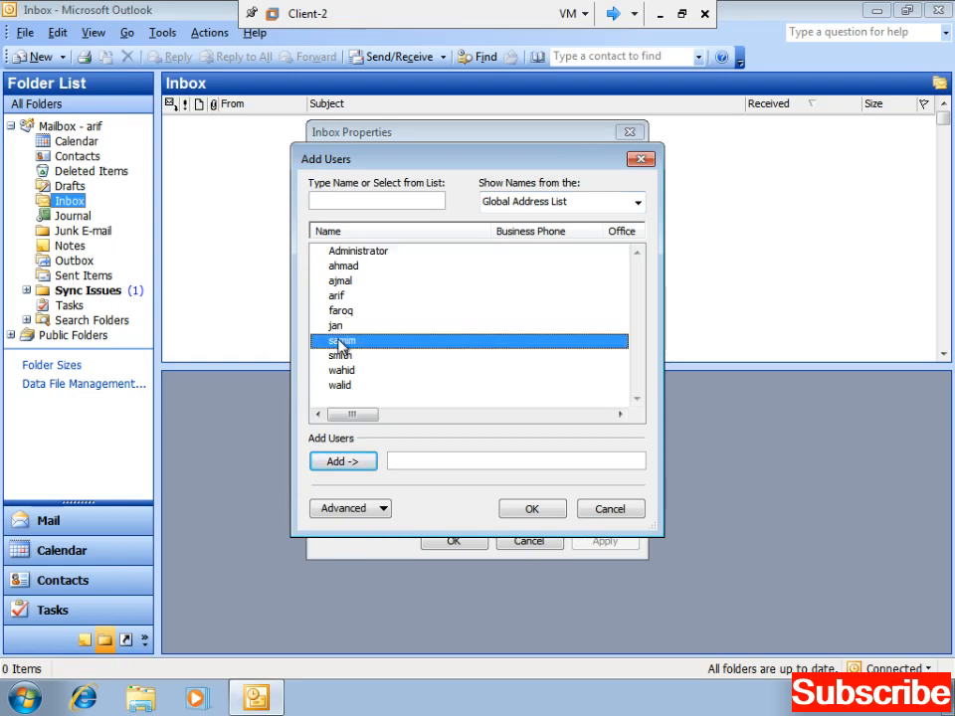
{"action": "left_click", "coordinate": [345, 464]}
{"action": "left_click", "coordinate": [532, 510]}
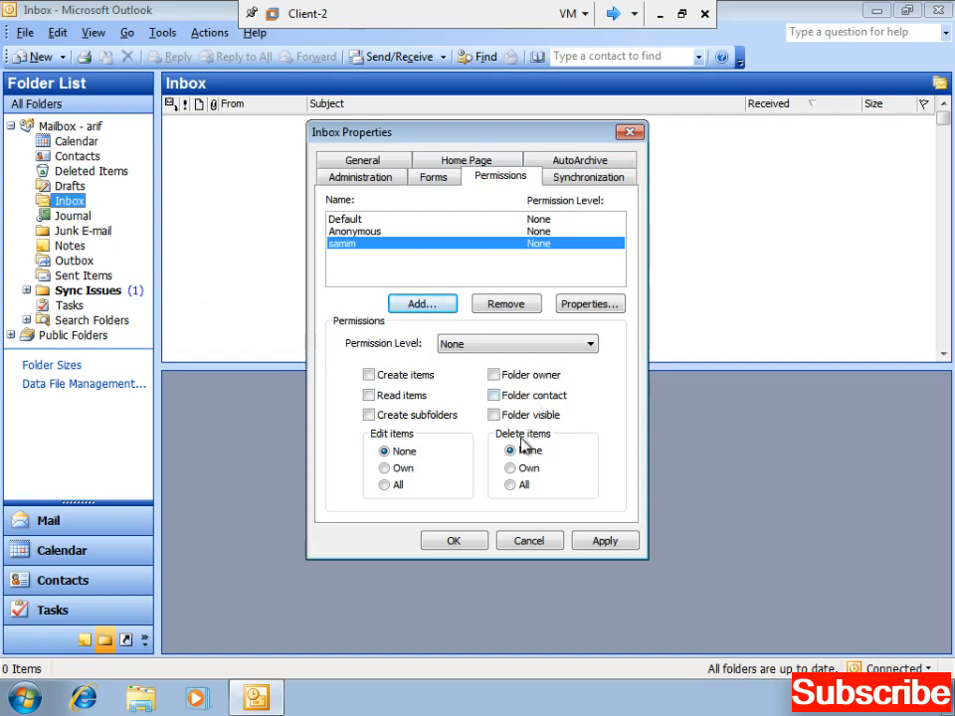
- Set the delegate's Inbox permission level to Owner, apply, and close the properties
{"action": "left_click", "coordinate": [527, 347]}
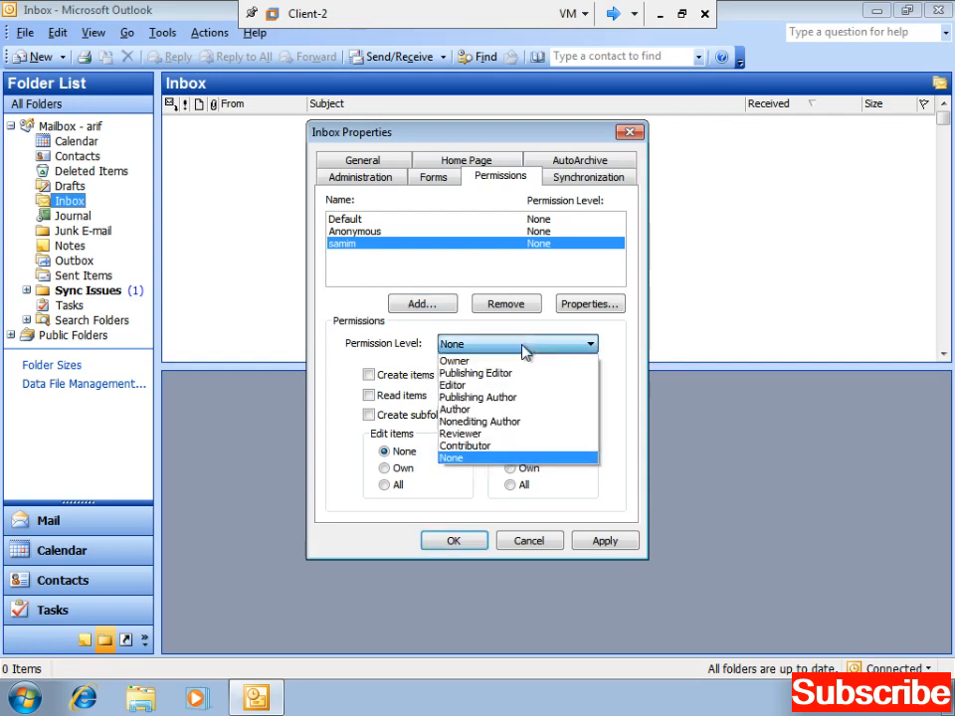
{"action": "left_click", "coordinate": [488, 384]}
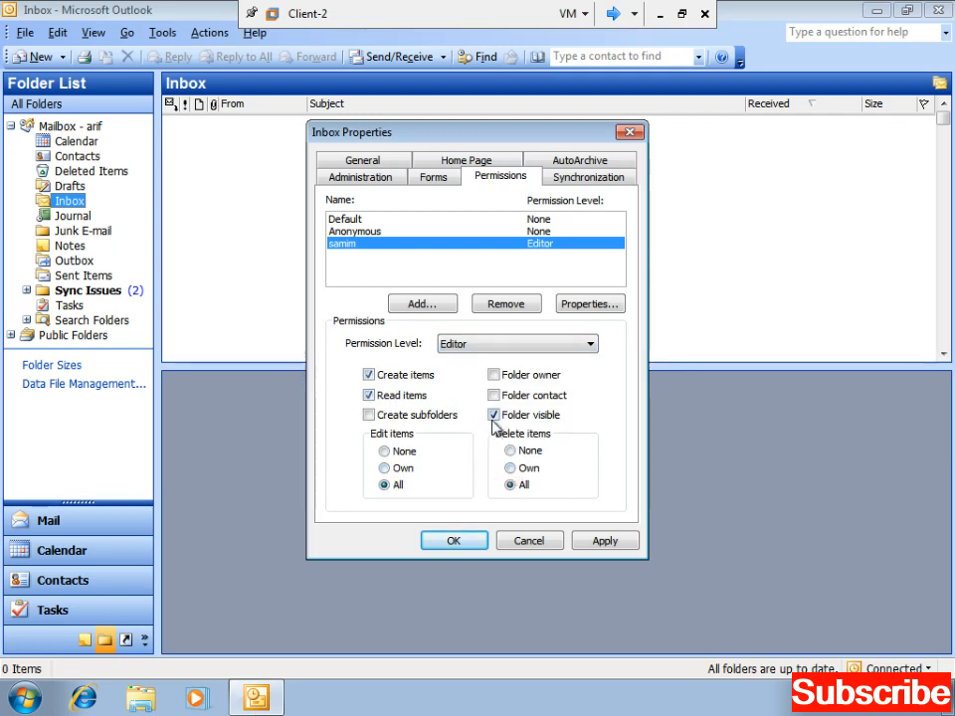
{"action": "left_click", "coordinate": [497, 348]}
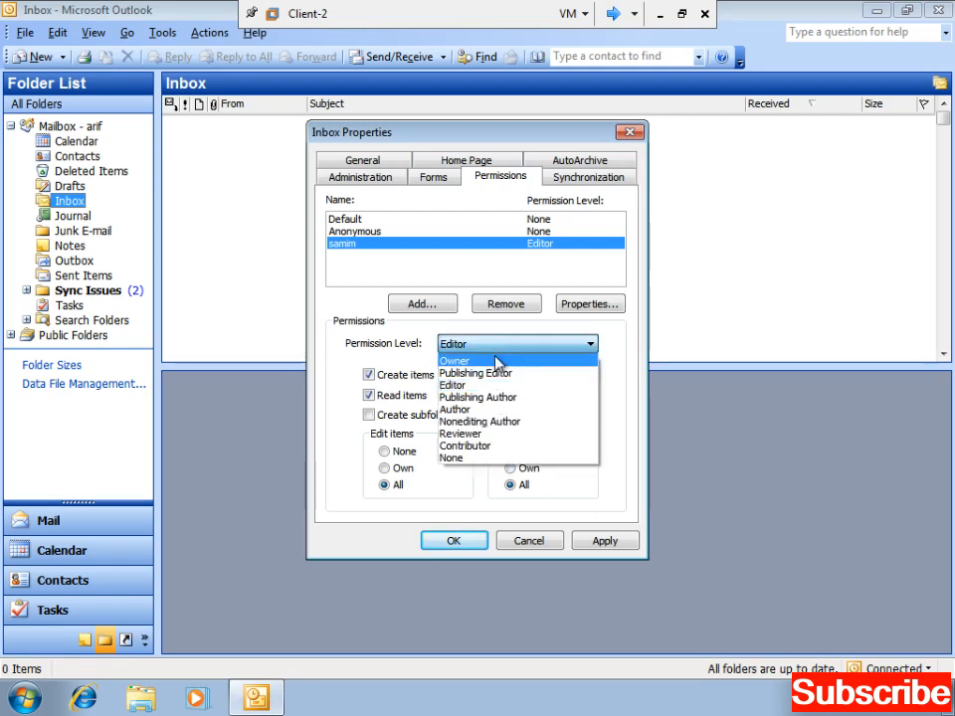
{"action": "left_click", "coordinate": [496, 362]}
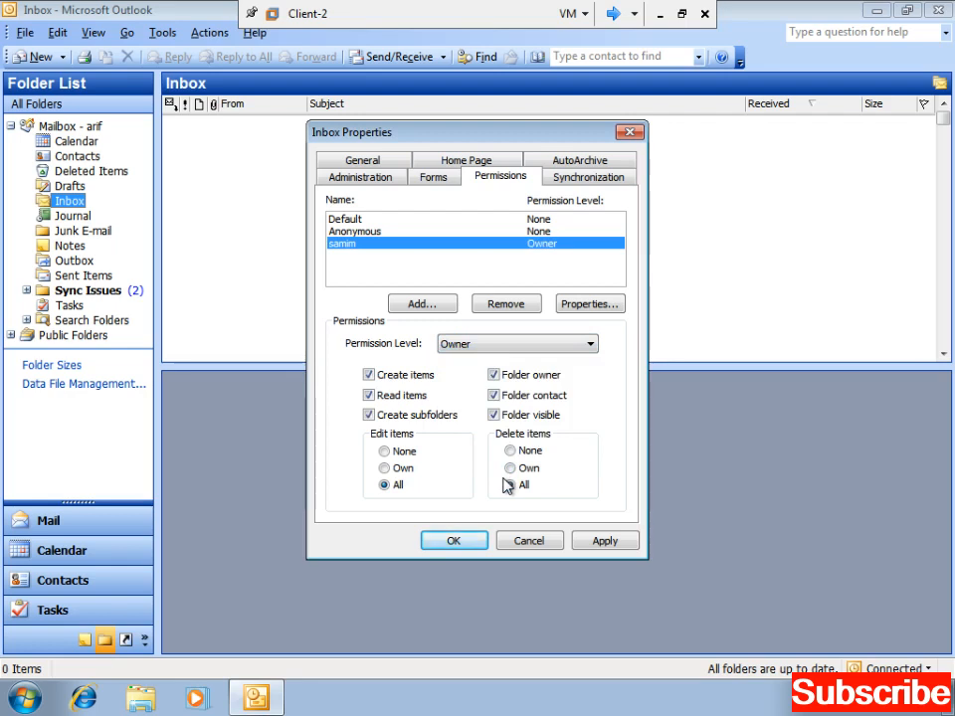
{"action": "left_click", "coordinate": [599, 552]}
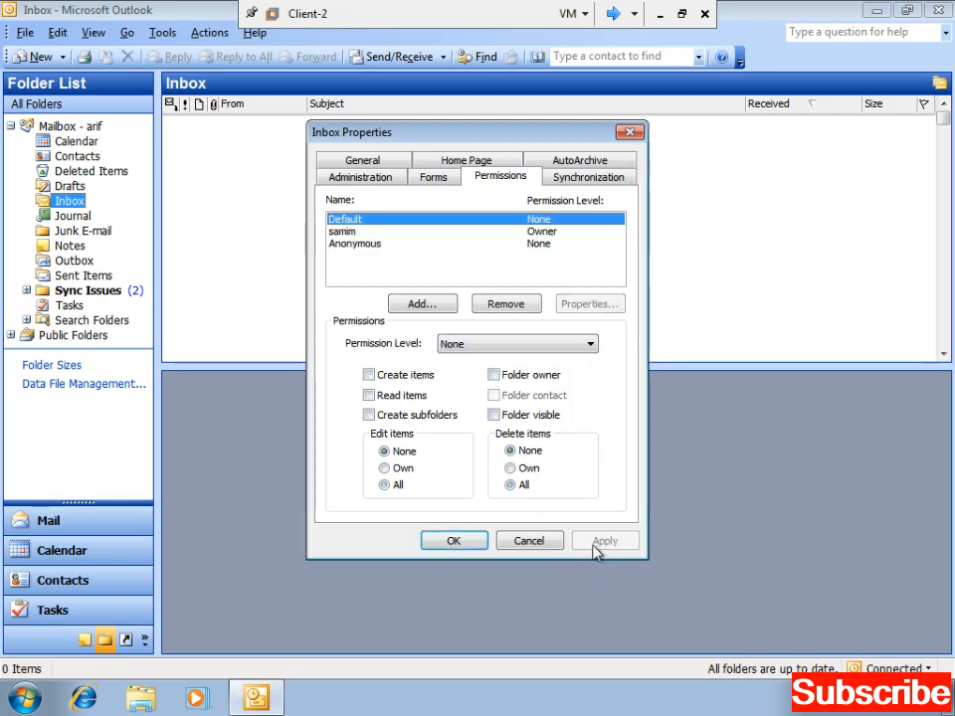
{"action": "left_click", "coordinate": [471, 548]}
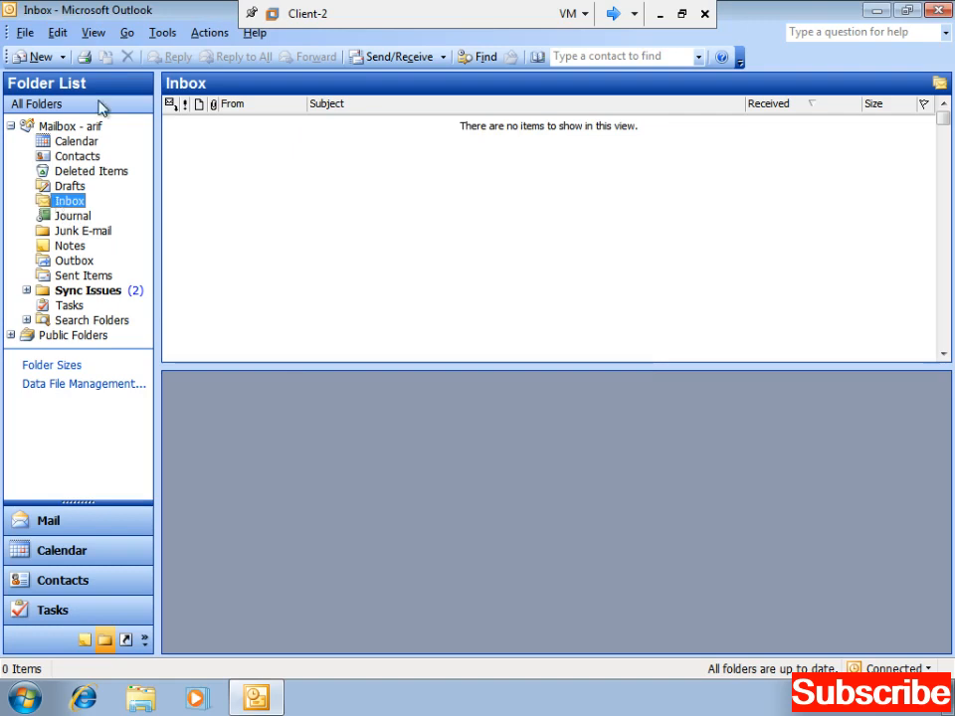
- Expand the folder tree and open the top-level mailbox's Properties
{"action": "double_click", "coordinate": [28, 126]}
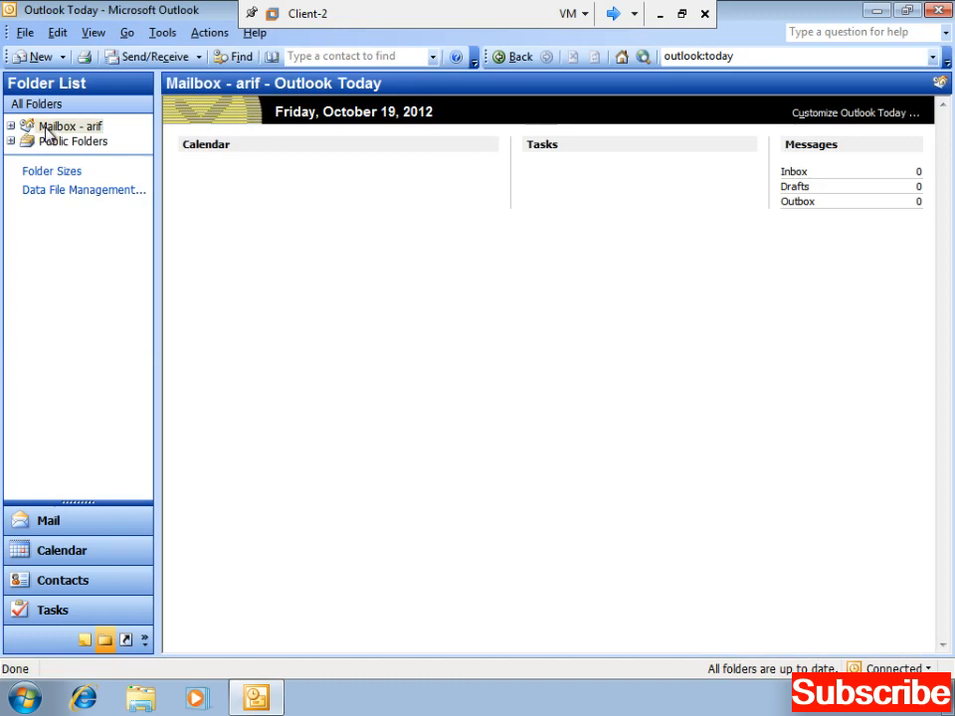
{"action": "left_click", "coordinate": [11, 126]}
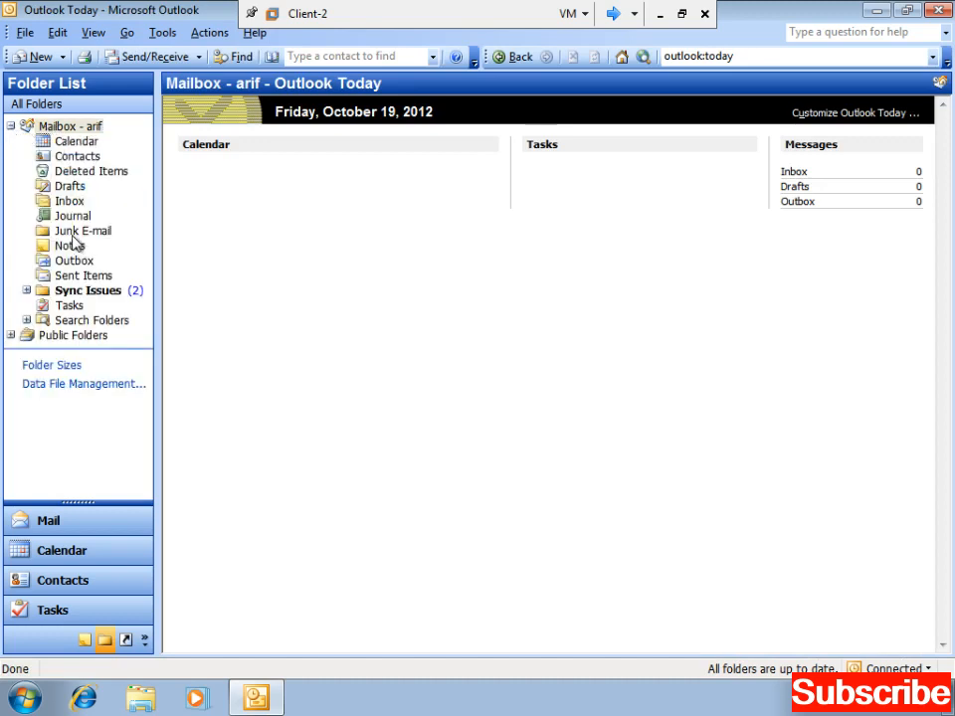
{"action": "left_click", "coordinate": [66, 128]}
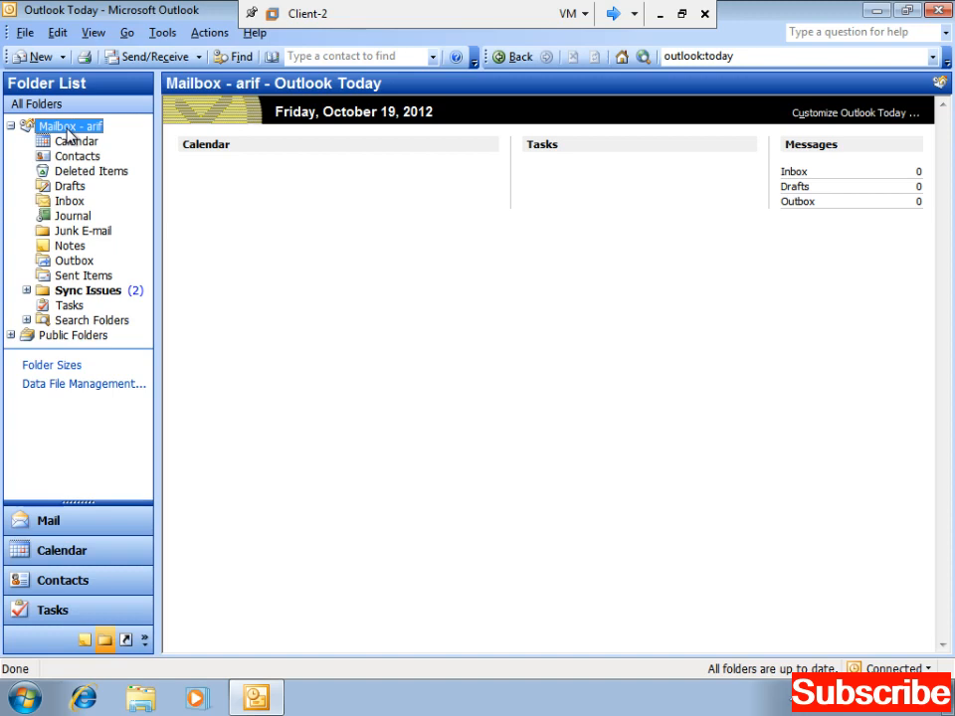
{"action": "right_click", "coordinate": [68, 132]}
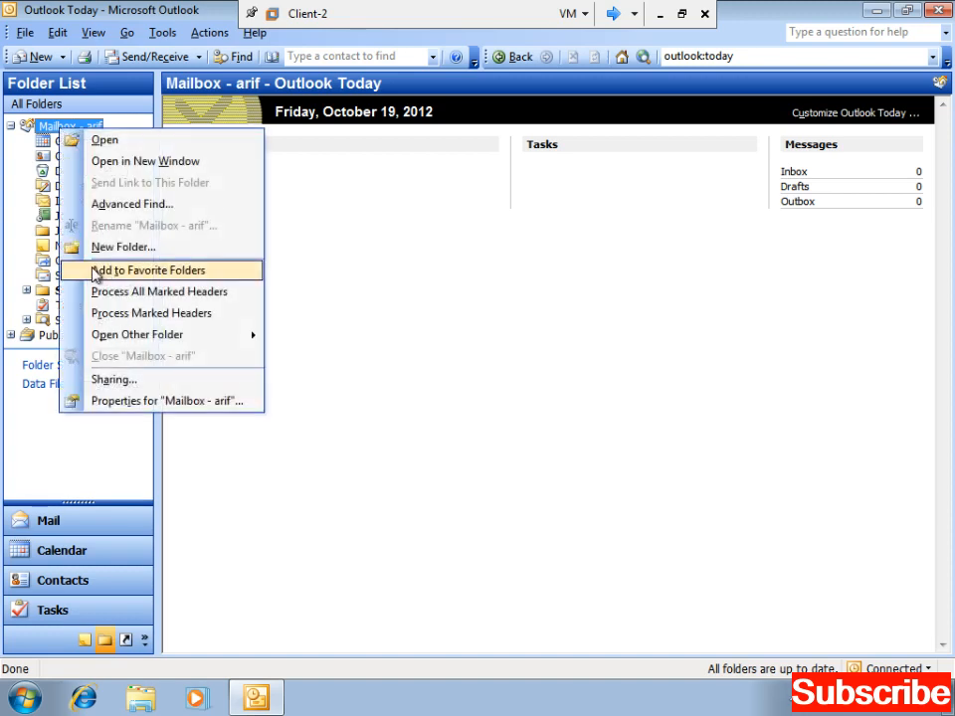
{"action": "left_click", "coordinate": [145, 402]}
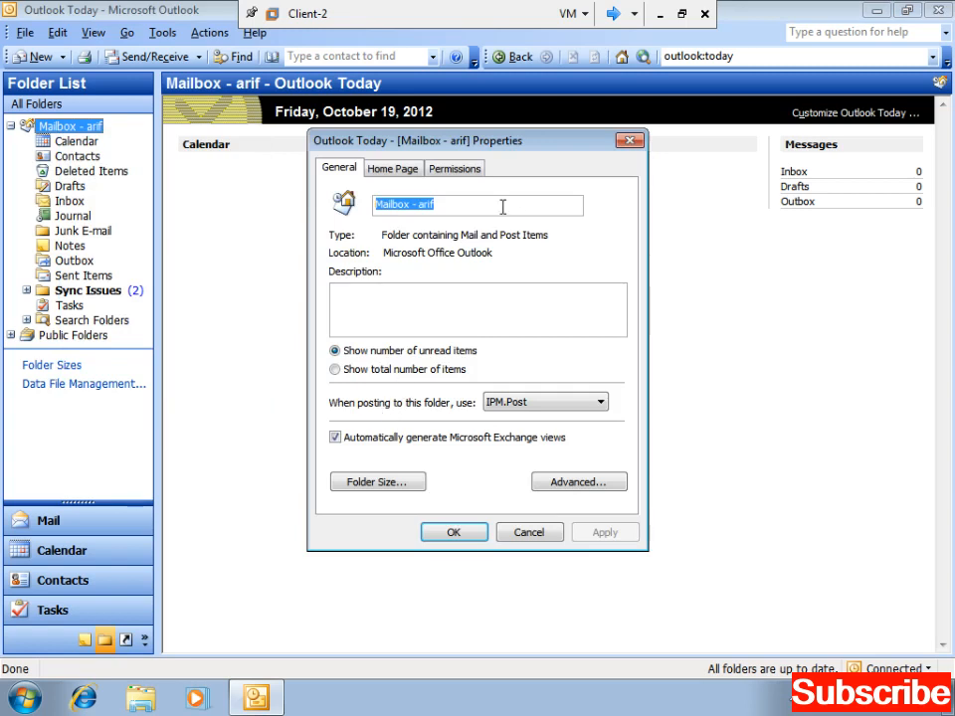
- Add the delegate to the mailbox permissions with Folder visible ticked, then apply and close
{"action": "left_click", "coordinate": [454, 169]}
{"action": "left_click", "coordinate": [422, 297]}
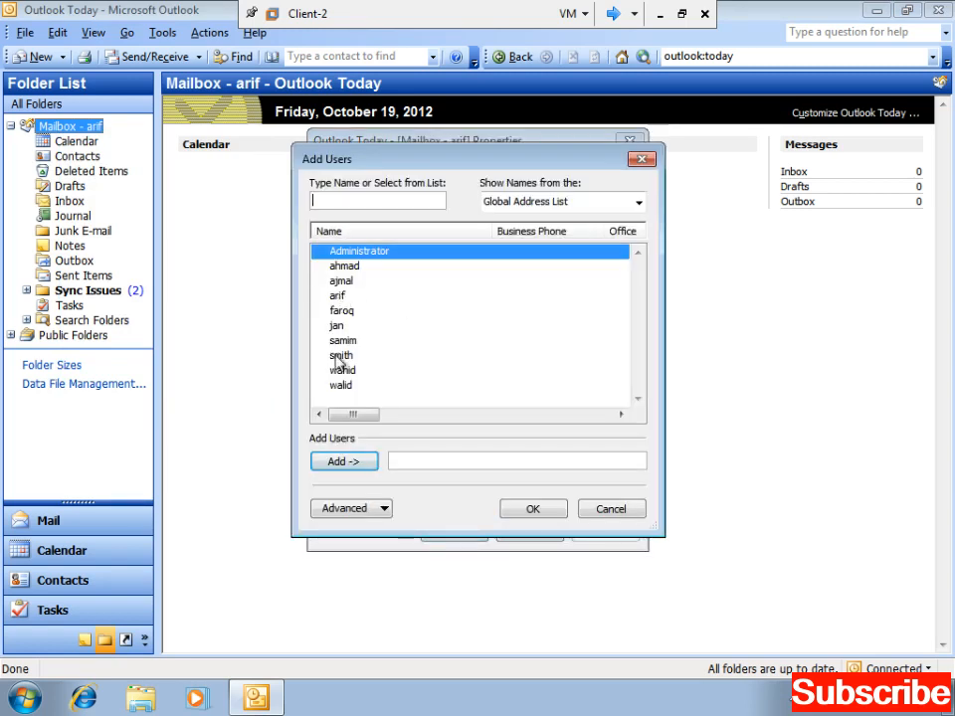
{"action": "double_click", "coordinate": [341, 344]}
{"action": "left_click", "coordinate": [533, 508]}
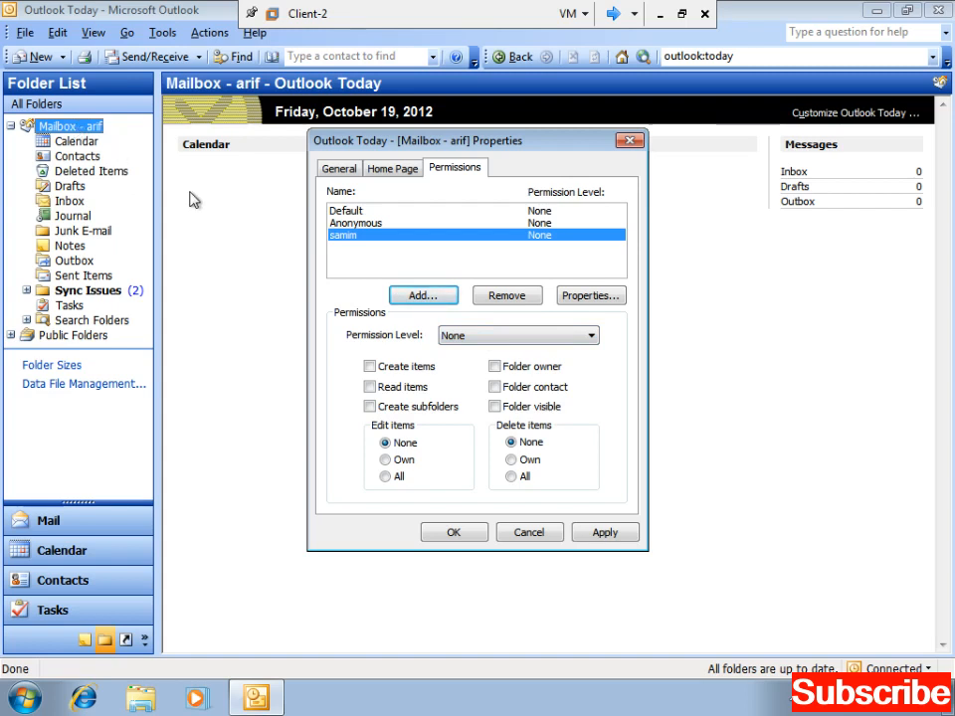
{"action": "left_click", "coordinate": [494, 408]}
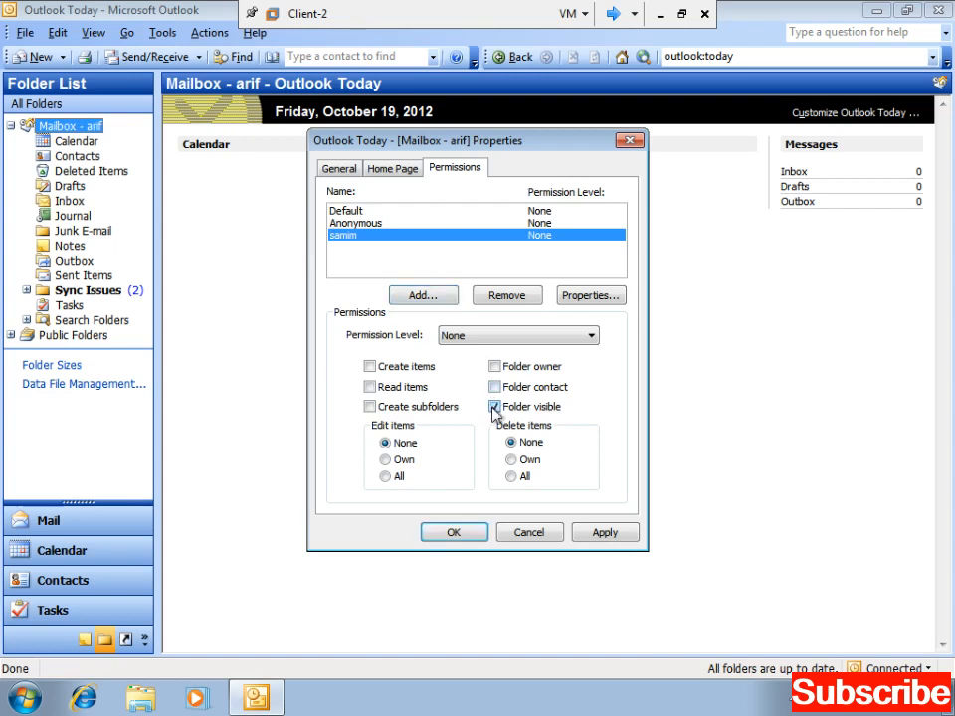
{"action": "left_click", "coordinate": [604, 534]}
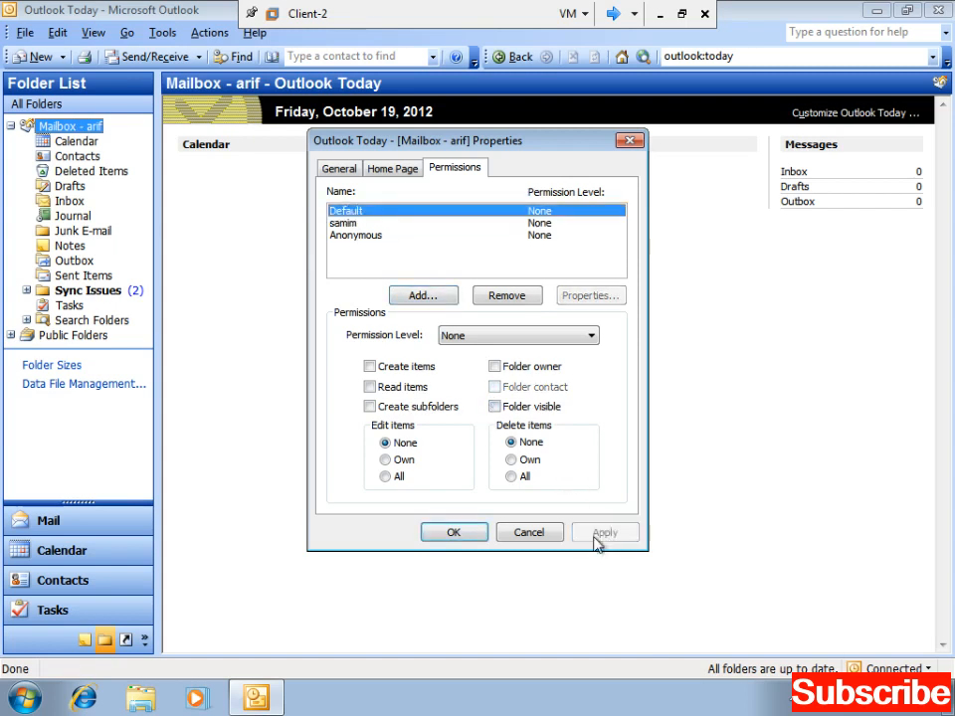
{"action": "left_click", "coordinate": [438, 534]}
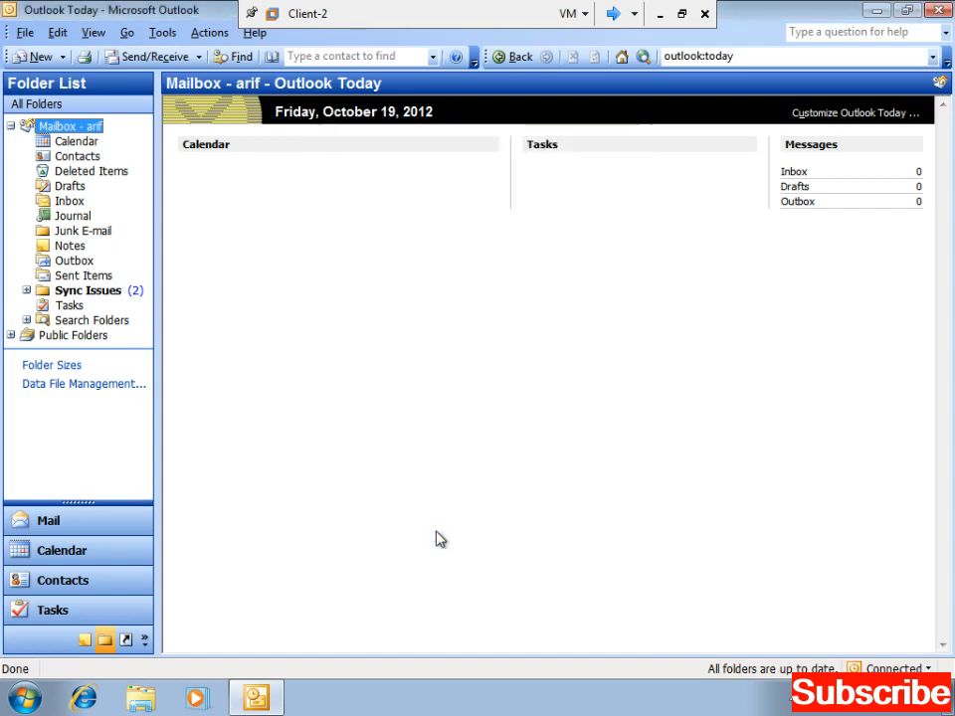
- Close Outlook and log the current user off Windows
{"action": "left_click", "coordinate": [939, 10]}
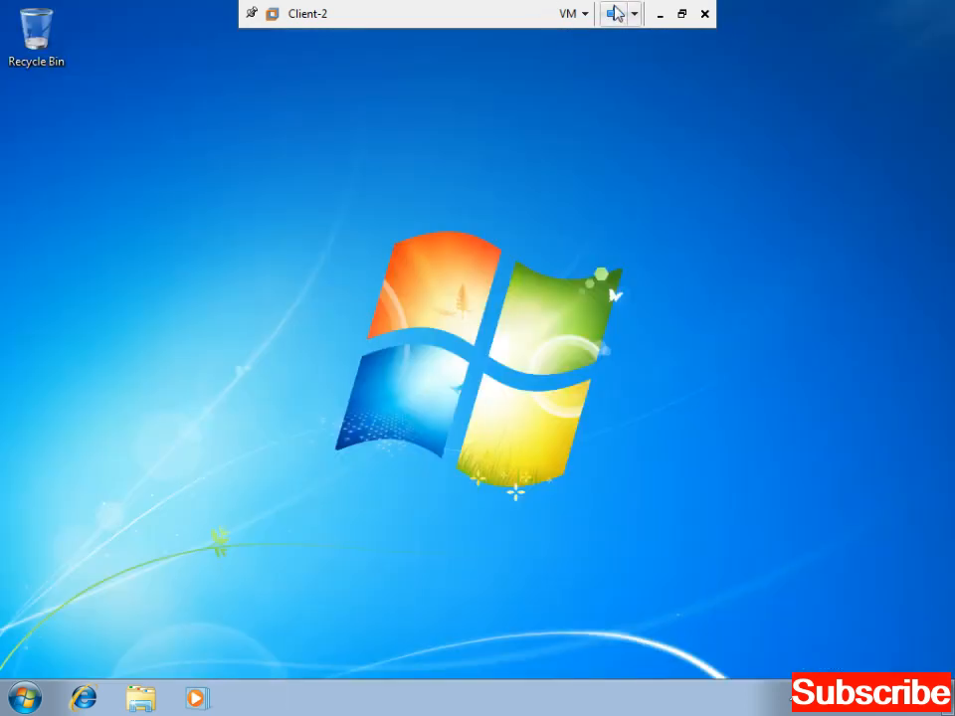
{"action": "left_click", "coordinate": [26, 699]}
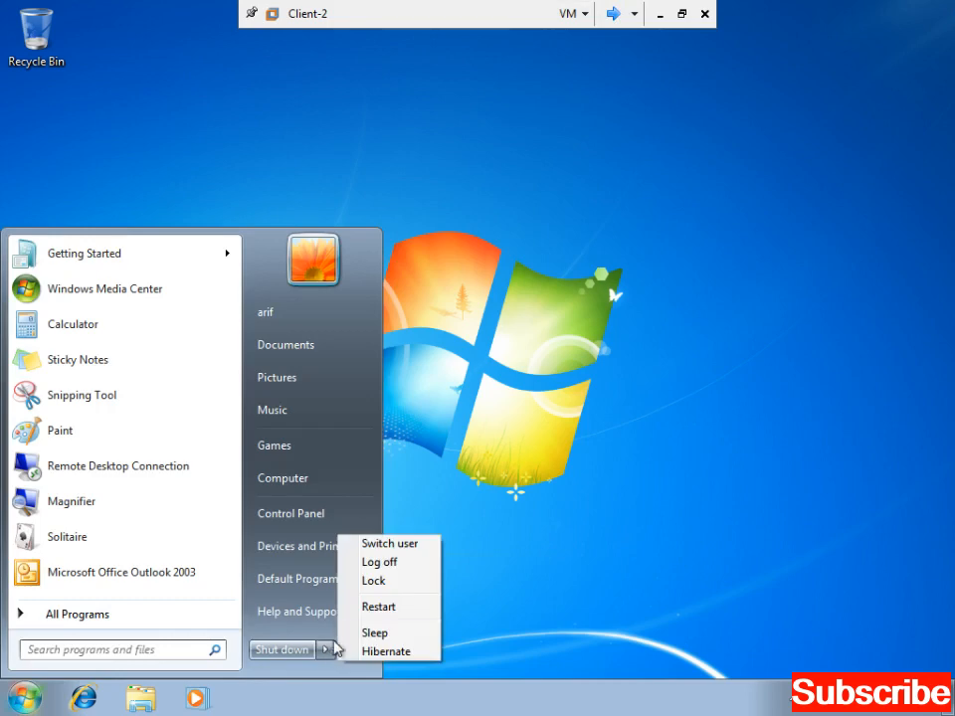
{"action": "left_click", "coordinate": [386, 565]}
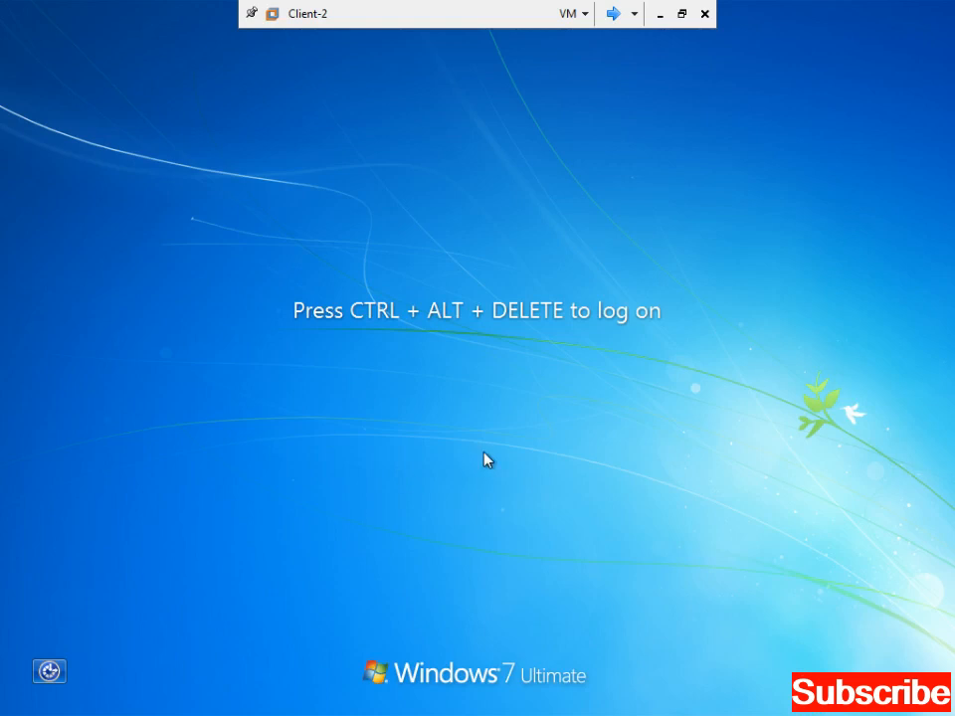
- Sign in as the delegate user through Switch User > Other User with their password
{"action": "key", "text": "ctrl+alt+Delete"}
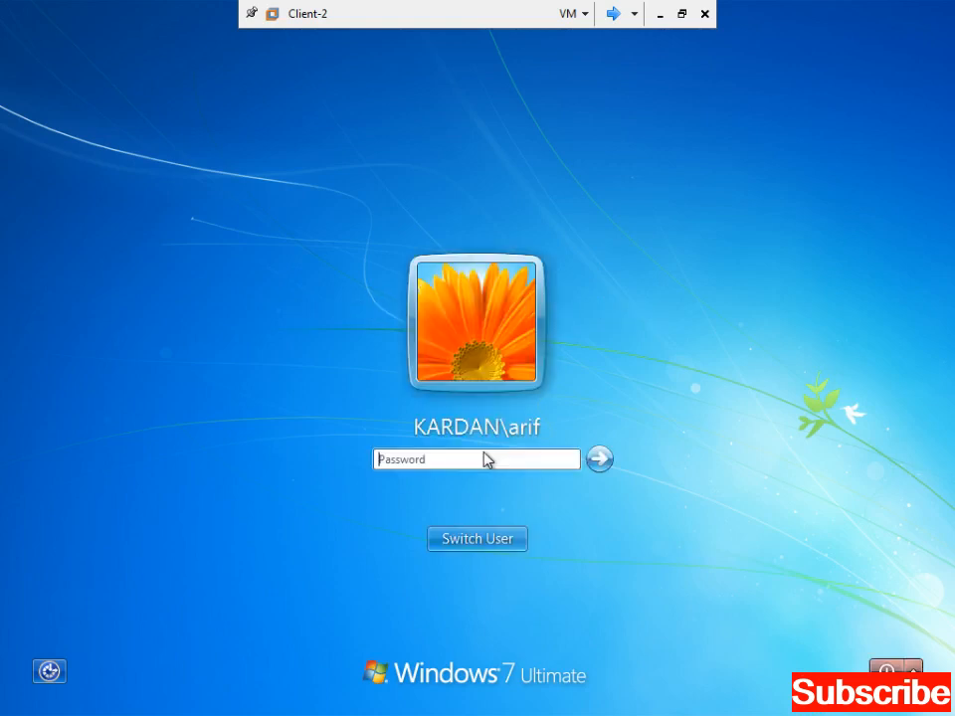
{"action": "left_click", "coordinate": [522, 542]}
{"action": "left_click", "coordinate": [585, 400]}
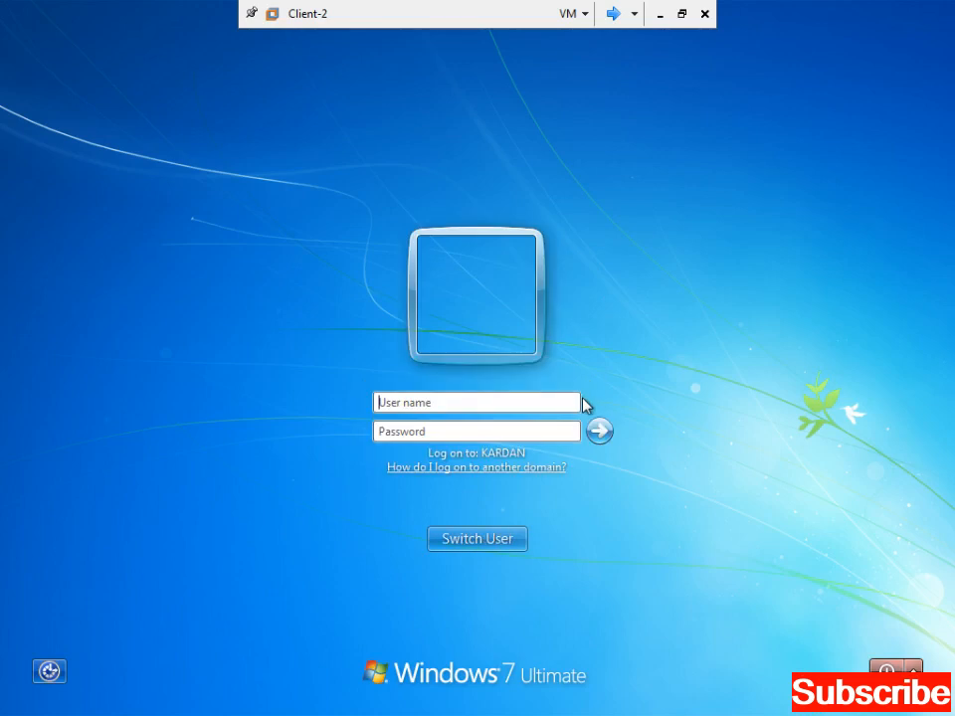
{"action": "type", "text": "saminm*"}
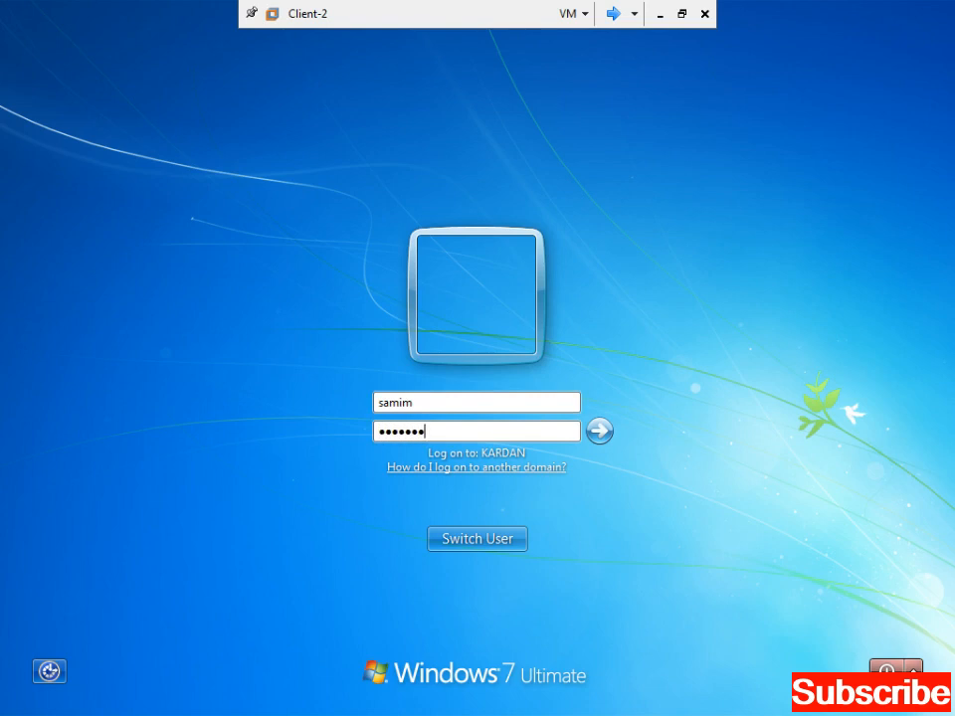
{"action": "type", "text": "******"}
{"action": "key", "text": "Return"}
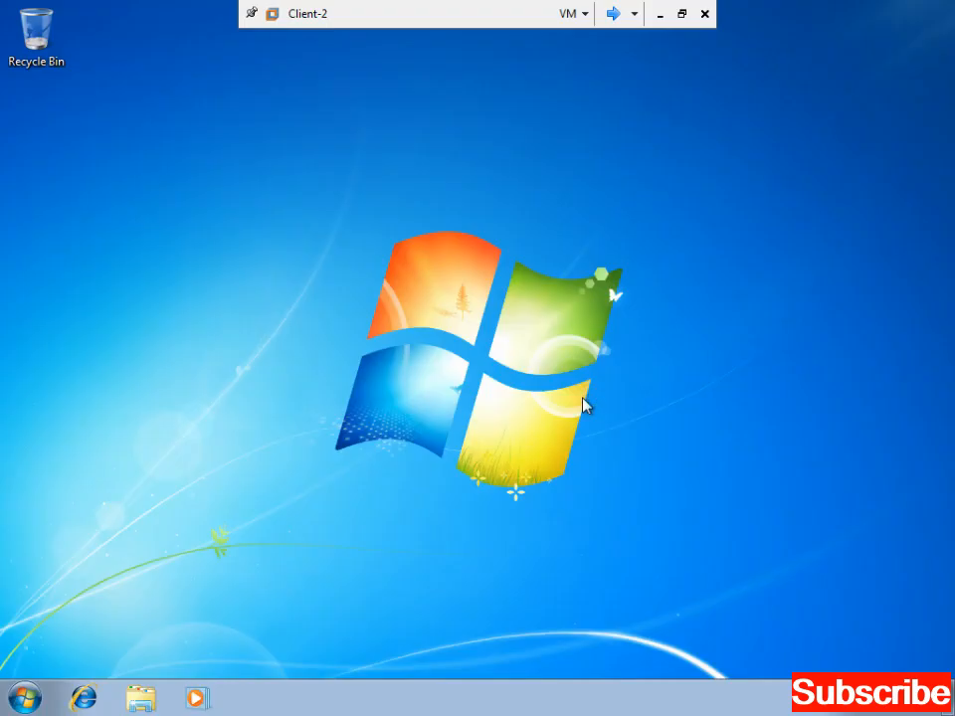
- Refresh the desktop and launch Outlook 2003 by searching 'out' in the Start menu
{"action": "right_click", "coordinate": [626, 368]}
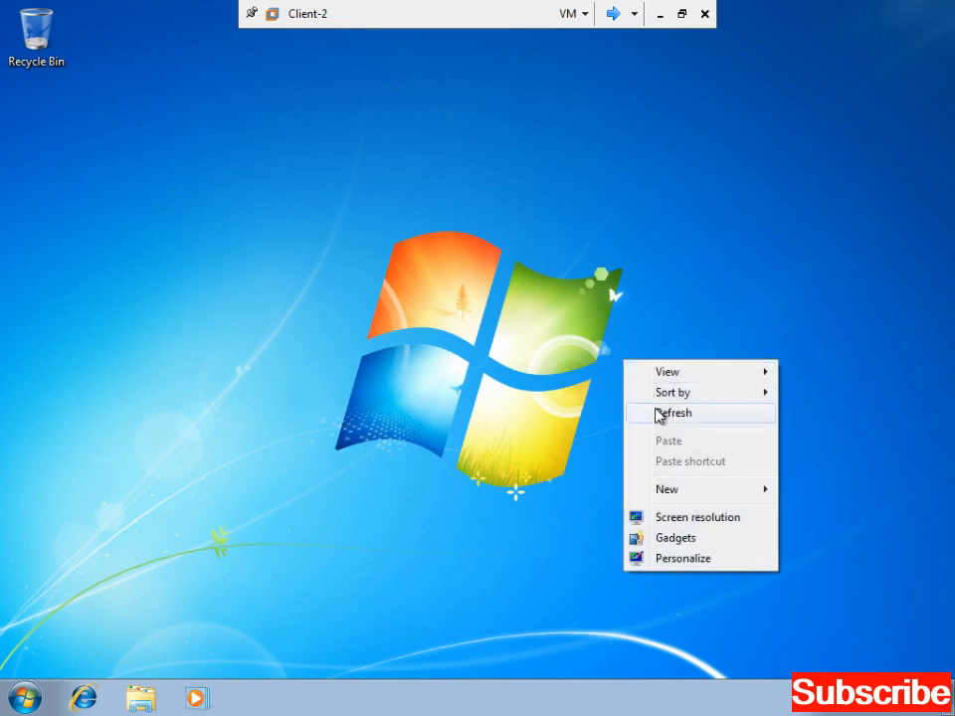
{"action": "left_click", "coordinate": [658, 414]}
{"action": "right_click", "coordinate": [656, 409]}
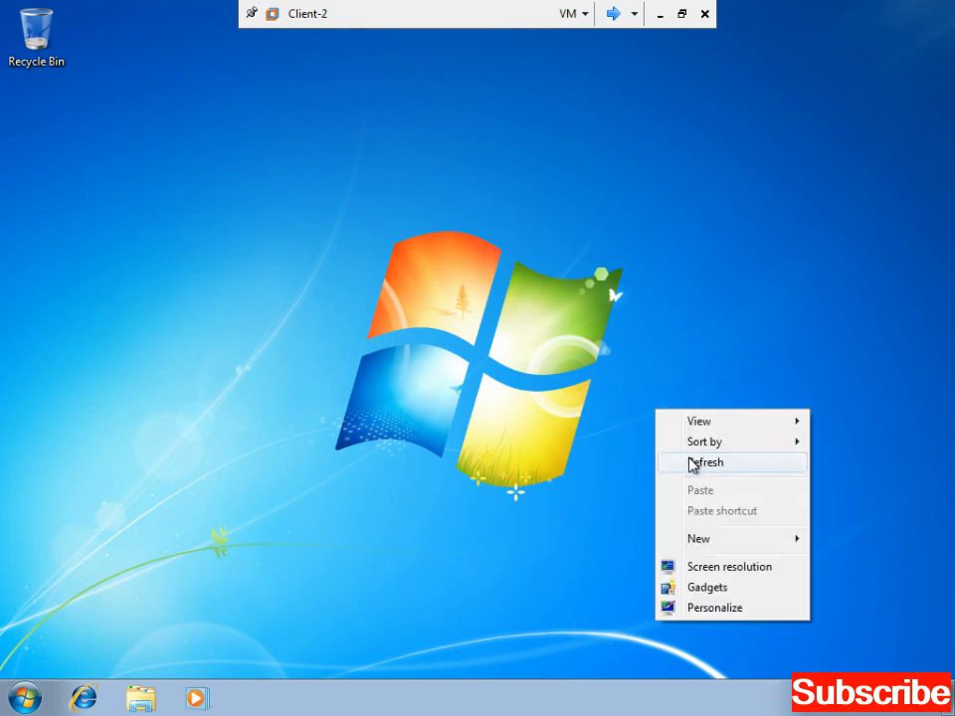
{"action": "left_click", "coordinate": [693, 463]}
{"action": "left_click", "coordinate": [25, 697]}
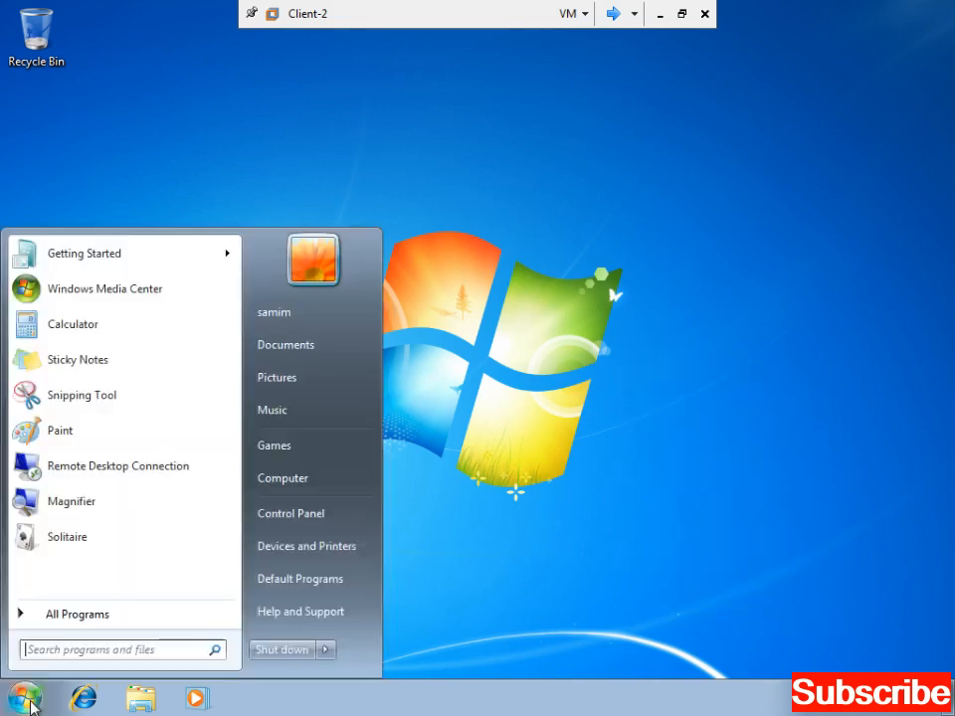
{"action": "left_click", "coordinate": [145, 649]}
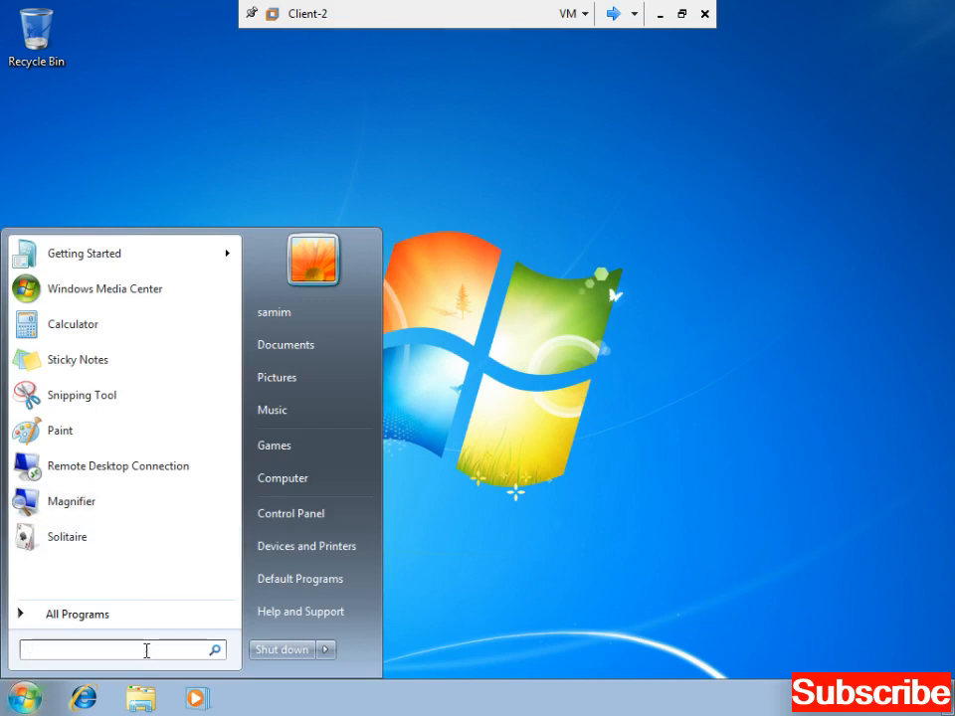
{"action": "type", "text": "out"}
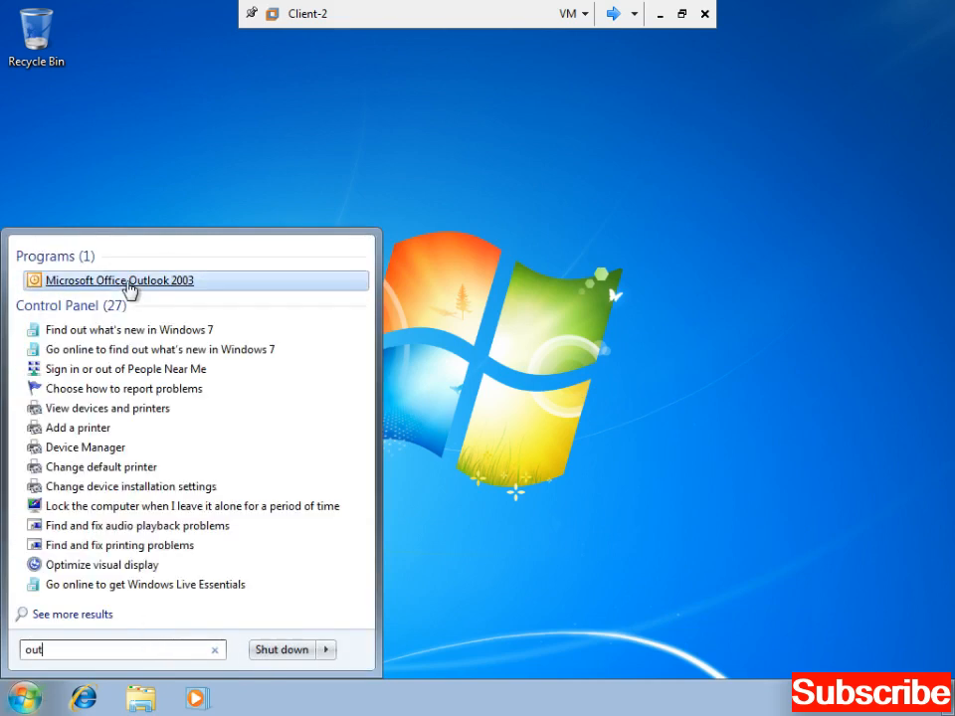
{"action": "left_click", "coordinate": [124, 281]}
- Refresh the desktop repeatedly while Office 2003 finishes configuring
{"action": "right_click", "coordinate": [430, 189]}
{"action": "left_click", "coordinate": [473, 237]}
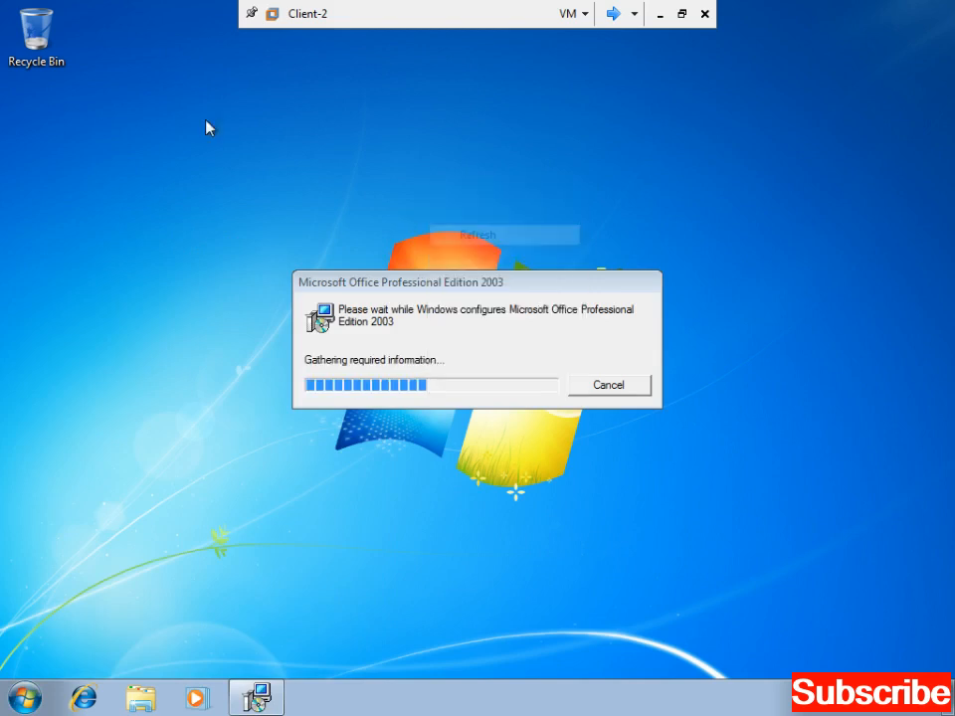
{"action": "right_click", "coordinate": [182, 118]}
{"action": "left_click", "coordinate": [230, 163]}
{"action": "right_click", "coordinate": [228, 163]}
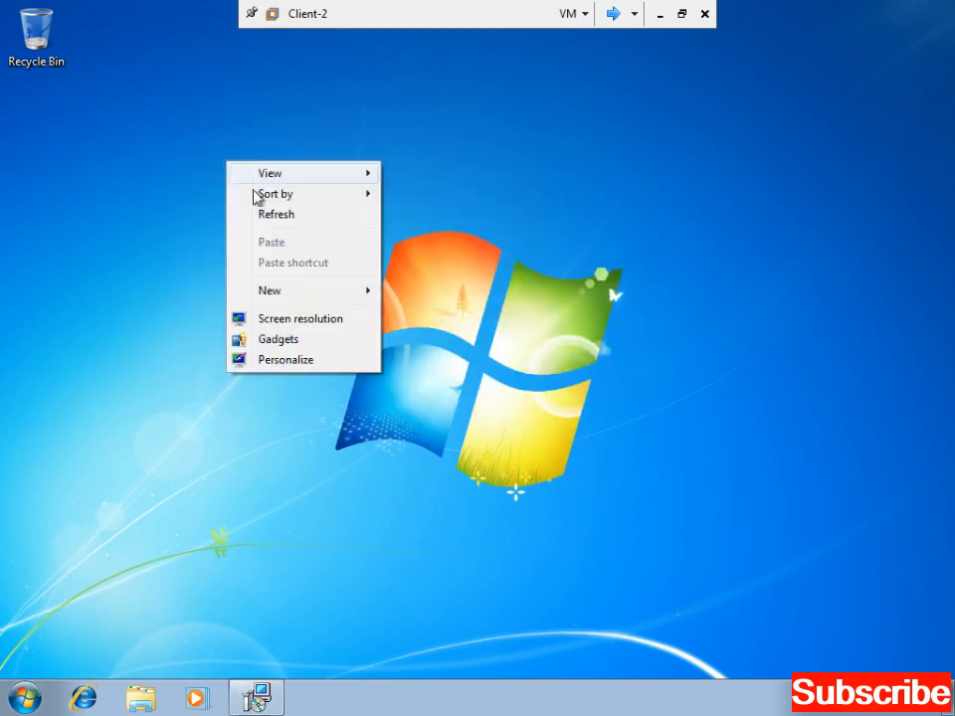
- Pass the startup welcome page and choose Microsoft Exchange Server as the account type
{"action": "left_click", "coordinate": [267, 214]}
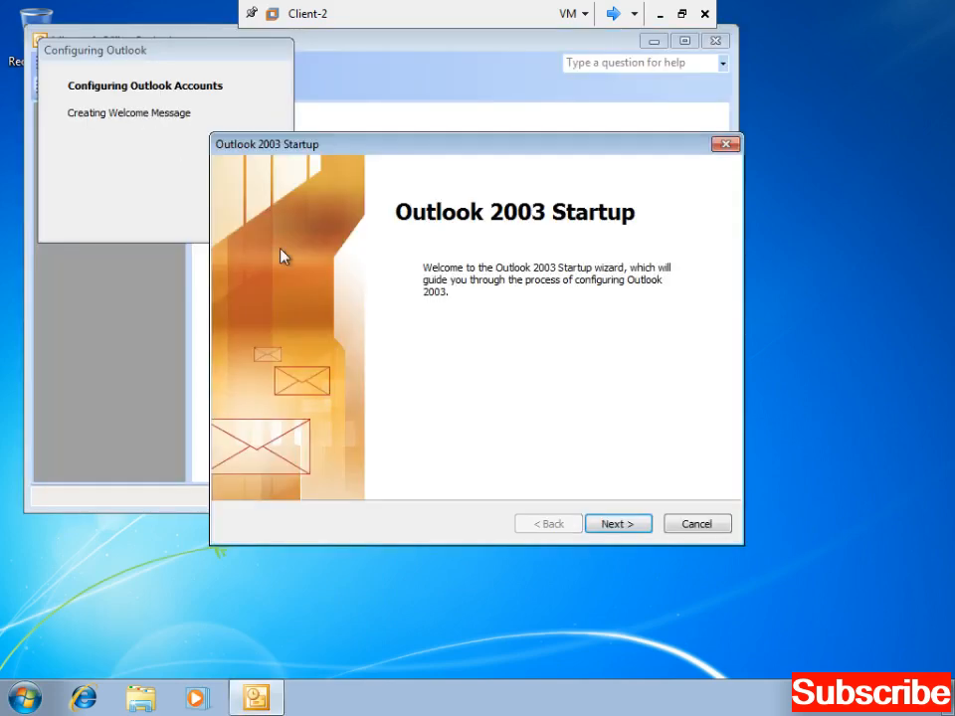
{"action": "key", "text": "Return"}
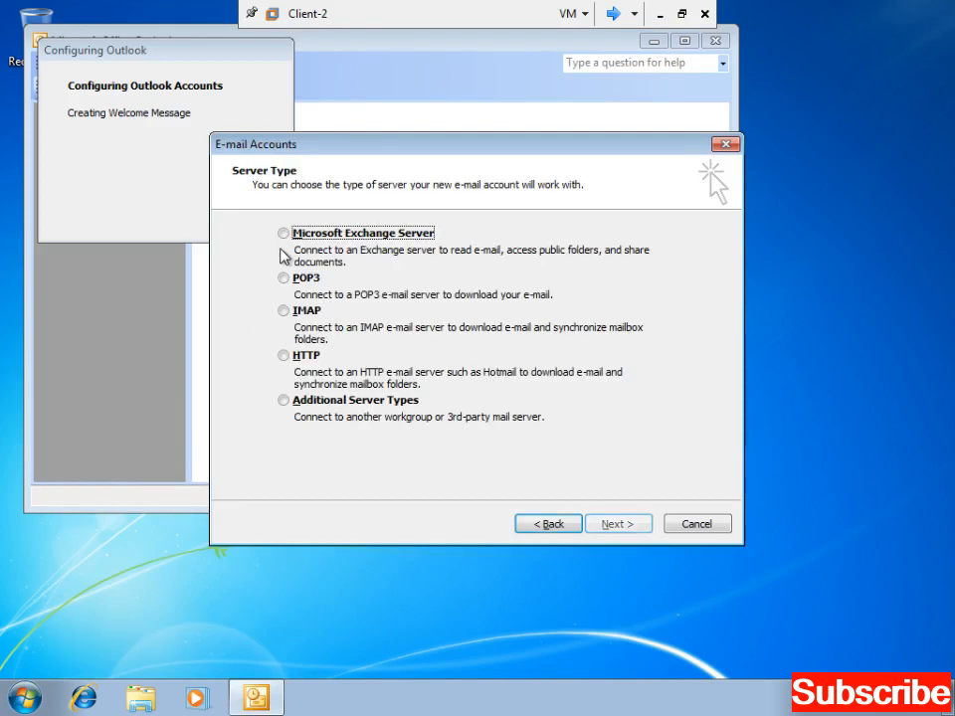
{"action": "key", "text": "space"}
{"action": "key", "text": "Return"}
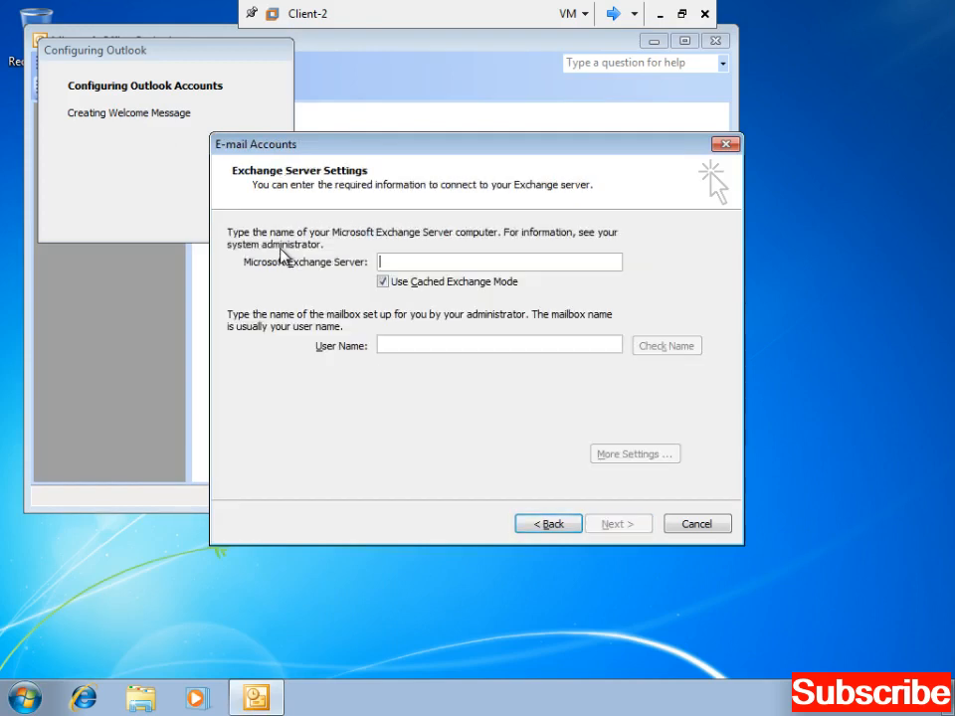
- Enter server kardan2 and the delegate's user name, then finish setup and accept the user name prompt
{"action": "type", "text": "kardean"}
{"action": "key", "text": "BackSpace"}
{"action": "key", "text": "BackSpace"}
{"action": "key", "text": "BackSpace"}
{"action": "type", "text": "an2"}
{"action": "key", "text": "Tab"}
{"action": "key", "text": "Tab"}
{"action": "type", "text": "sami"}
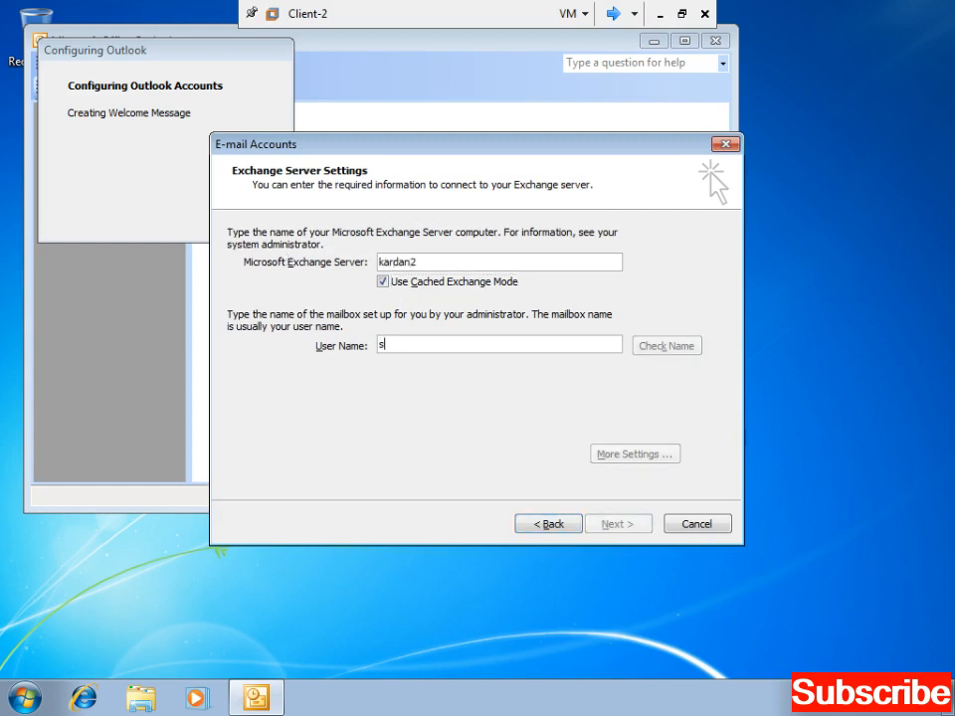
{"action": "key", "text": "Return"}
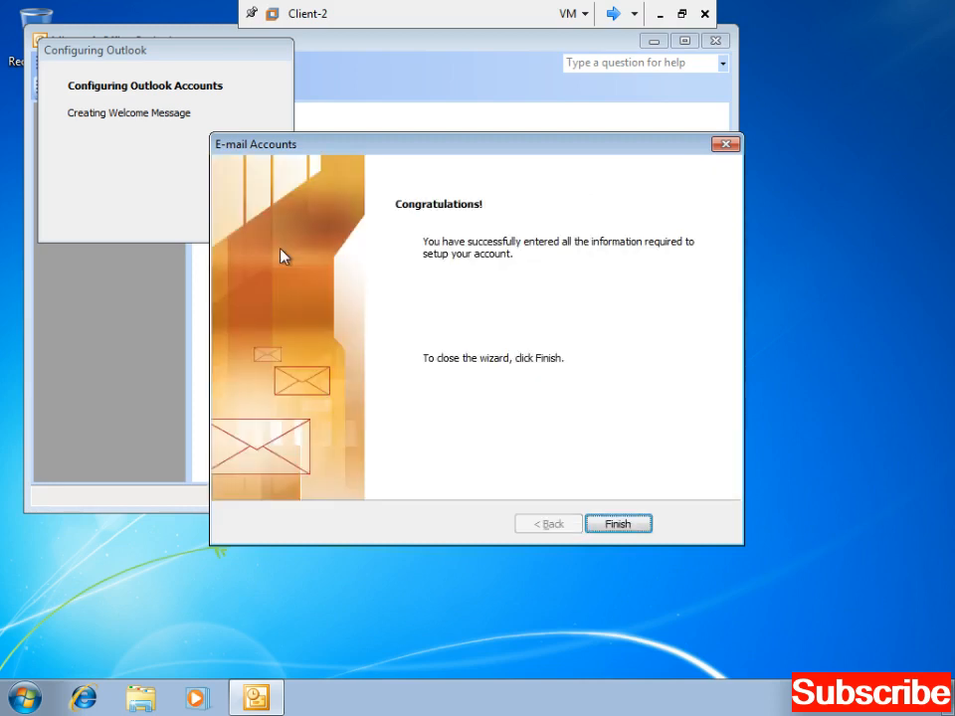
{"action": "key", "text": "Return"}
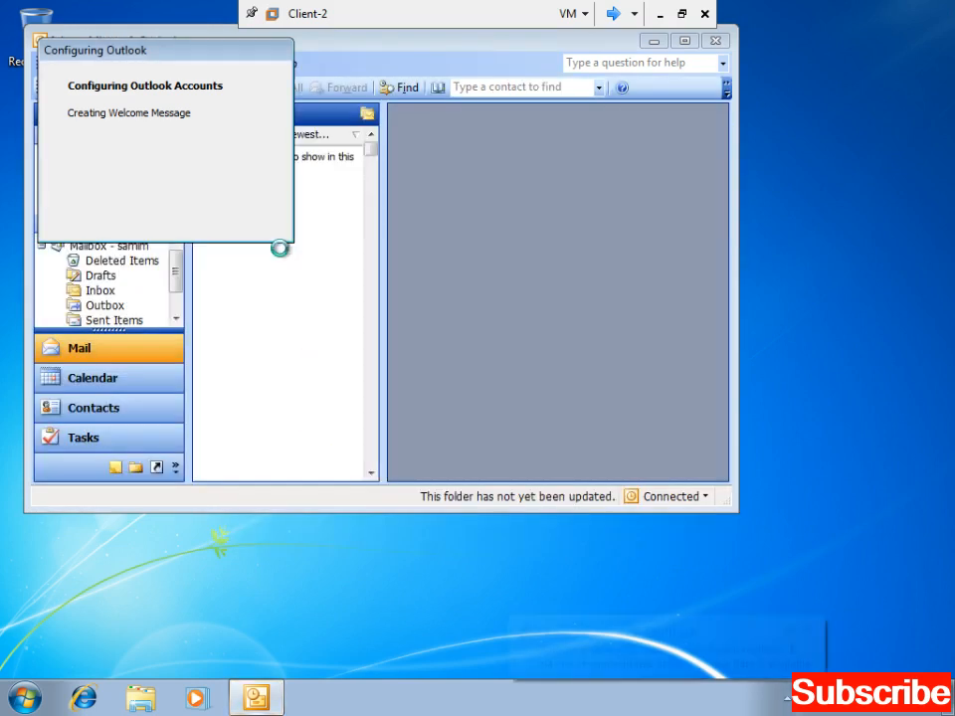
{"action": "key", "text": "Return"}
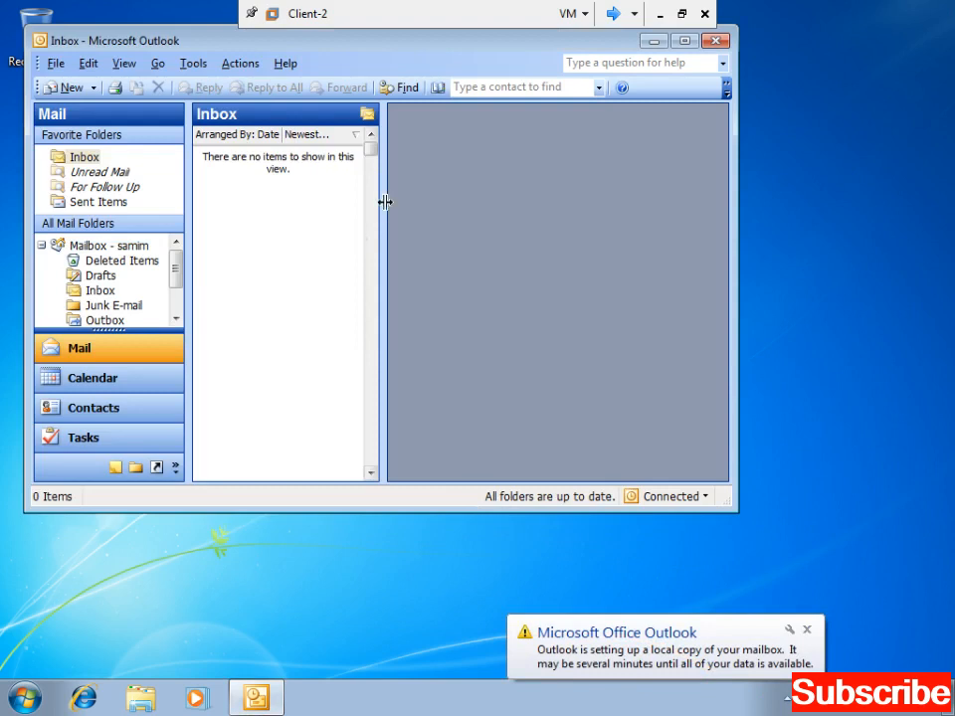
- Maximize Outlook, show the Folder List, set the reading pane to Bottom, then close Outlook
{"action": "left_click", "coordinate": [685, 42]}
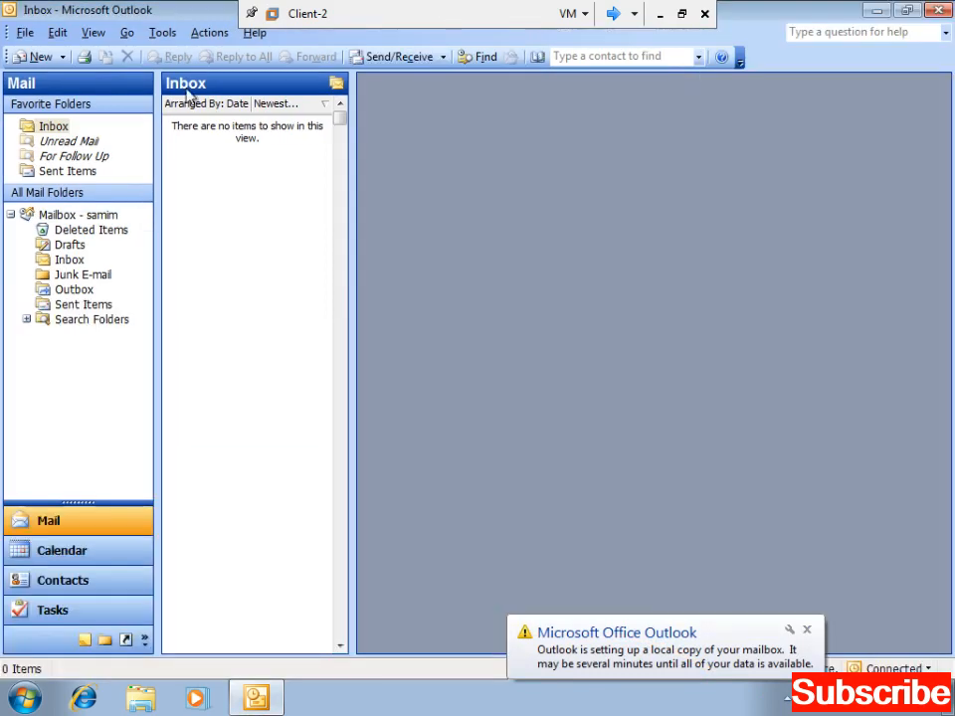
{"action": "left_click", "coordinate": [105, 640]}
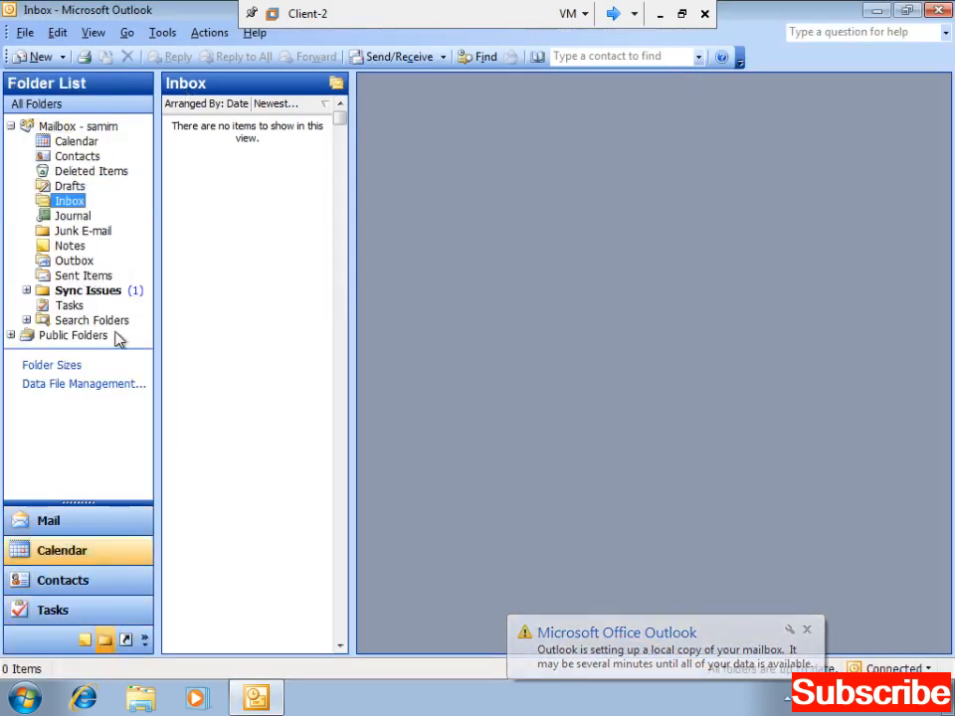
{"action": "left_click", "coordinate": [97, 39]}
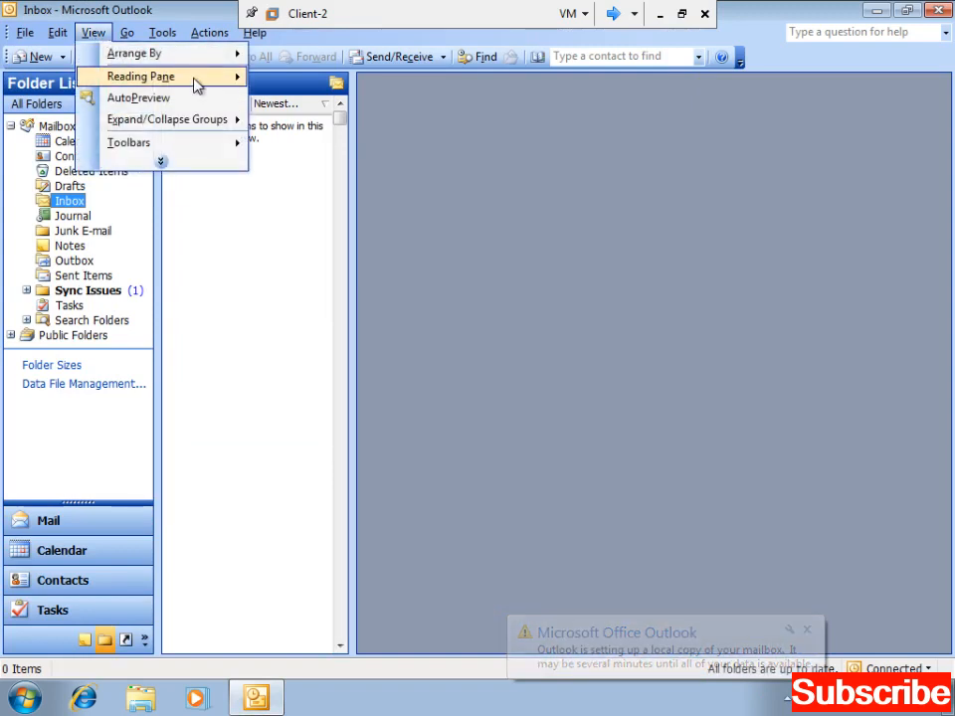
{"action": "mouse_move", "coordinate": [199, 80]}
{"action": "left_click", "coordinate": [297, 99]}
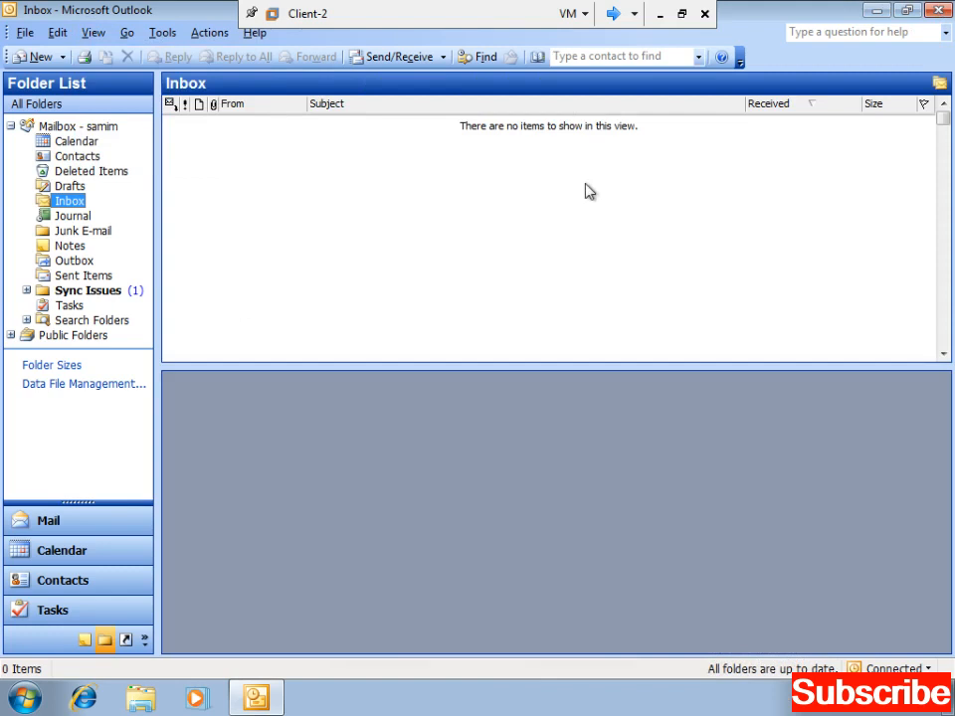
{"action": "left_click", "coordinate": [938, 10]}
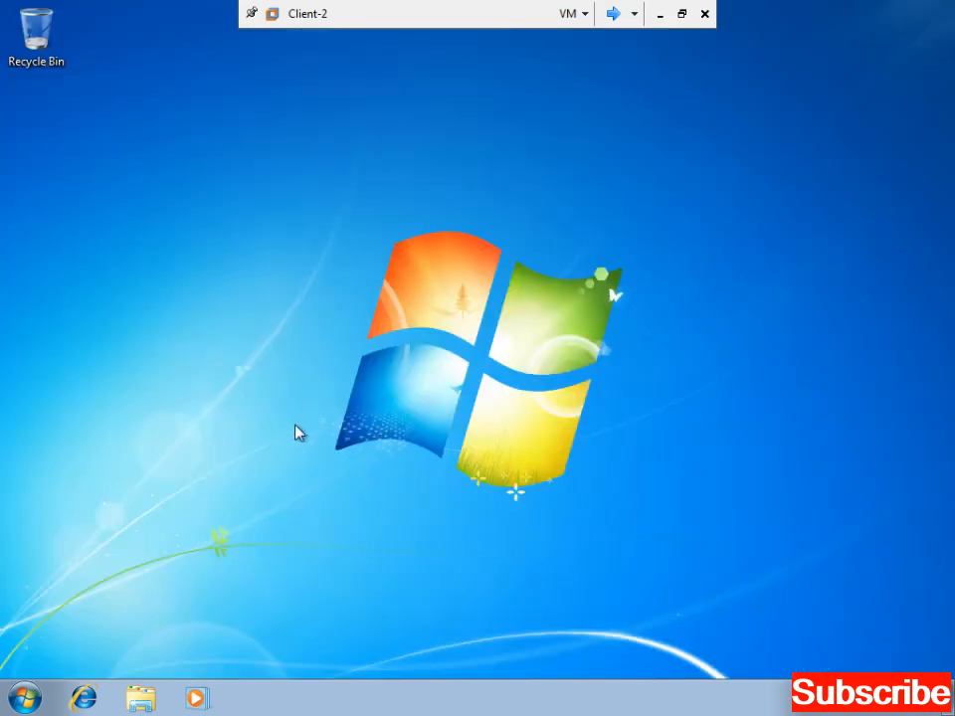
- Relaunch Outlook 2003 from Start and open the own mailbox's Outlook Today page
{"action": "left_click", "coordinate": [20, 699]}
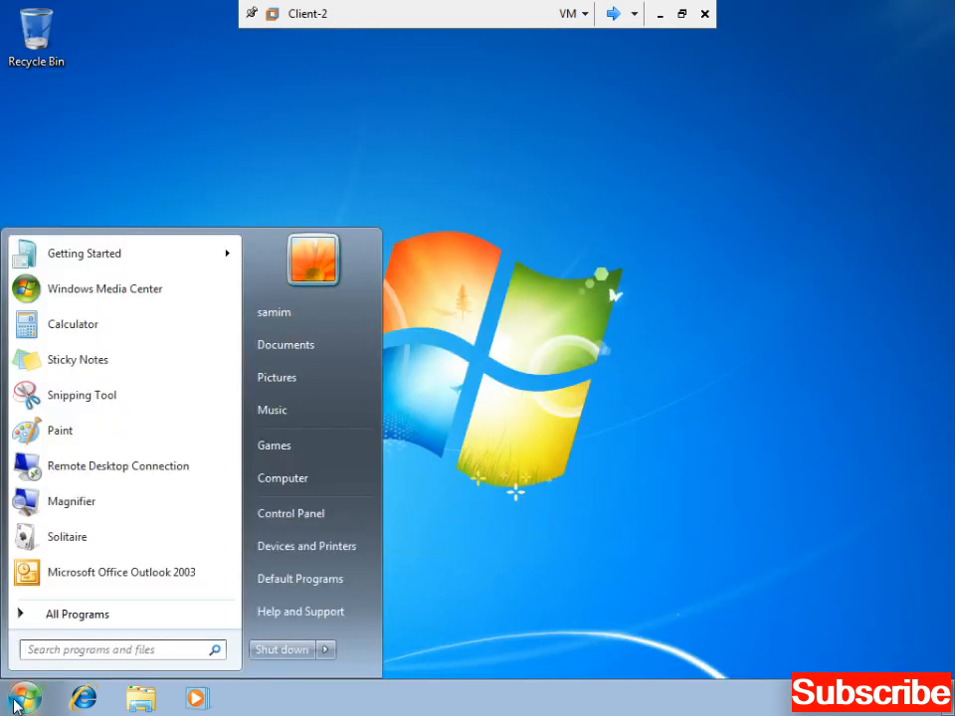
{"action": "left_click", "coordinate": [64, 575]}
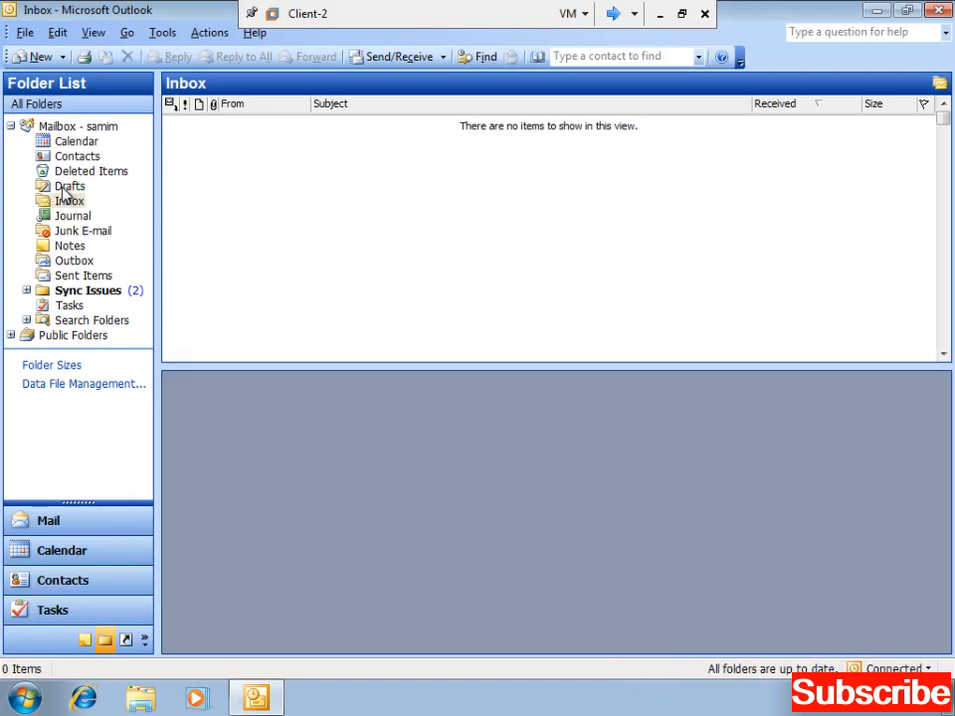
{"action": "left_click", "coordinate": [90, 130]}
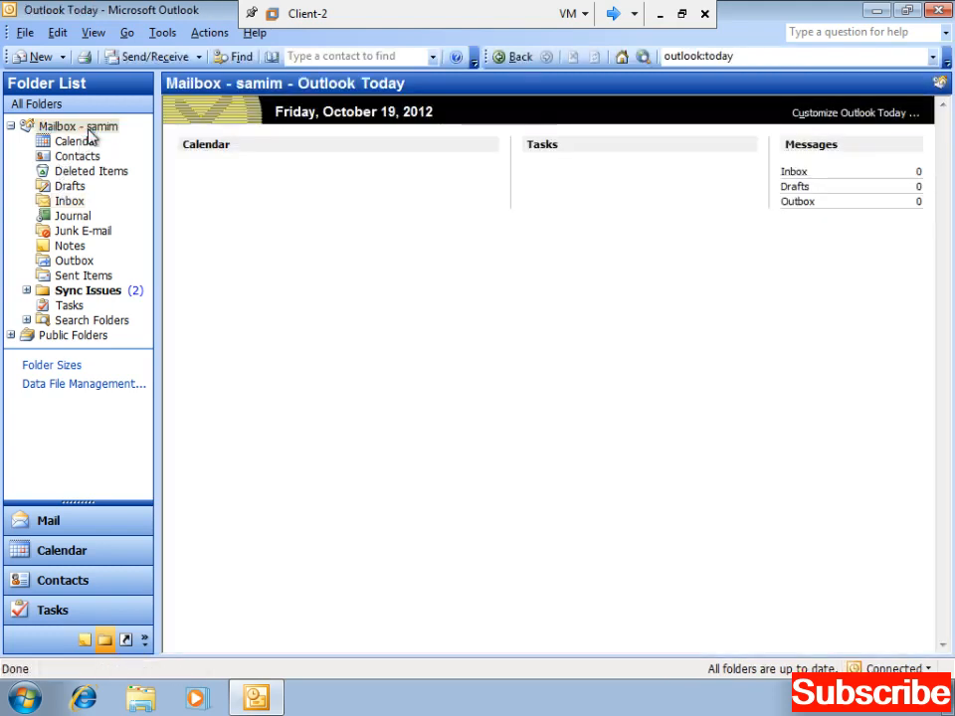
{"action": "left_click", "coordinate": [89, 130]}
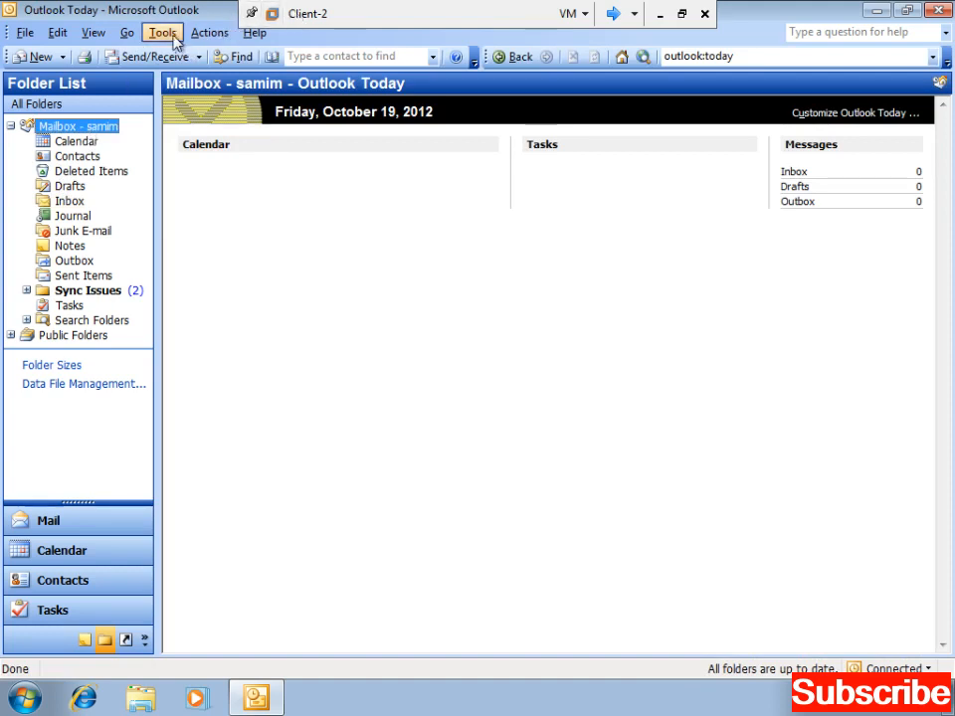
- Open the Exchange account's More Settings Advanced tab via Tools > E-mail Accounts
{"action": "left_click", "coordinate": [163, 33]}
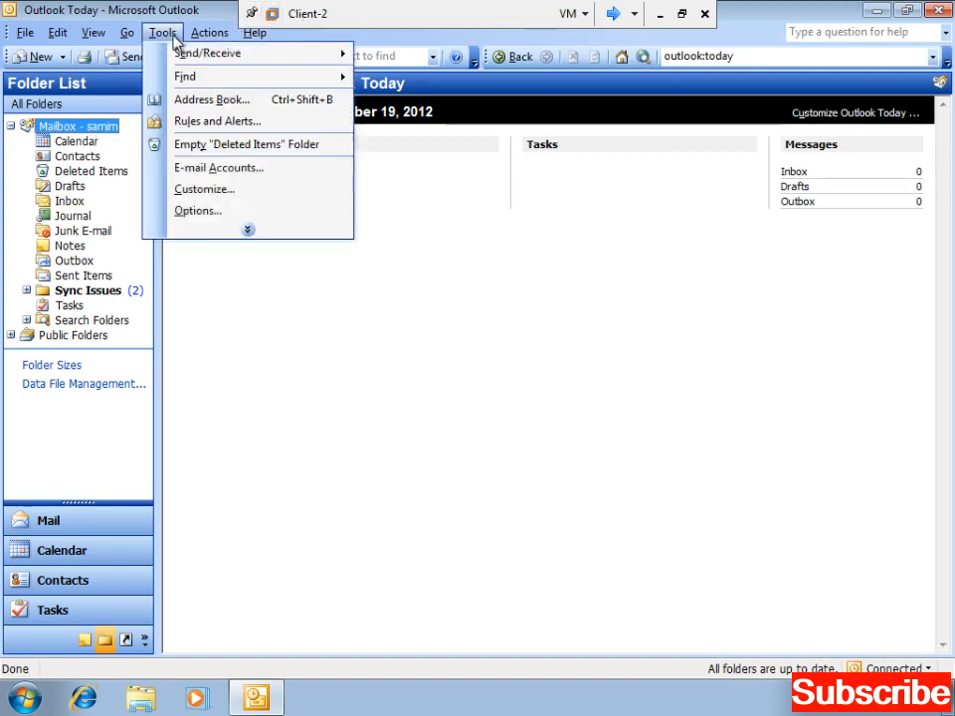
{"action": "left_click", "coordinate": [229, 168]}
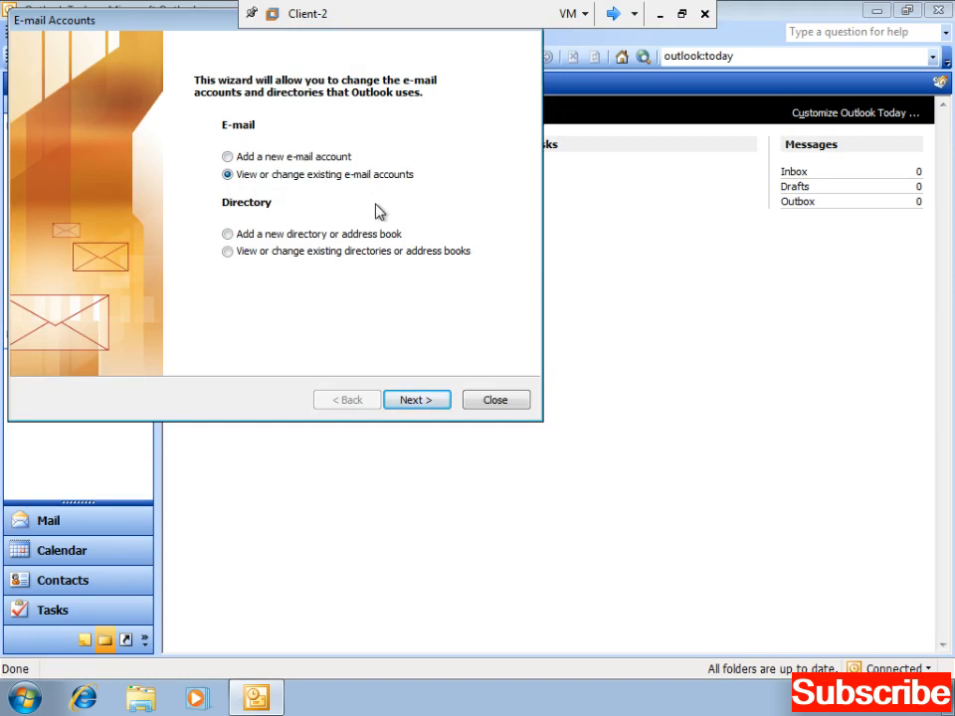
{"action": "key", "text": "Return"}
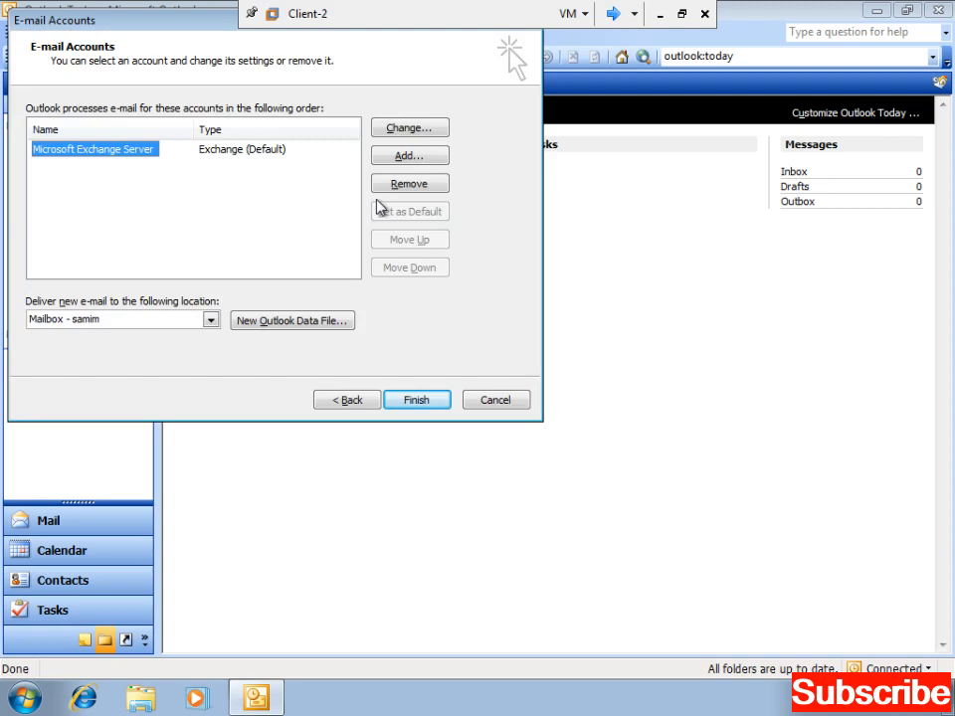
{"action": "left_click", "coordinate": [419, 139]}
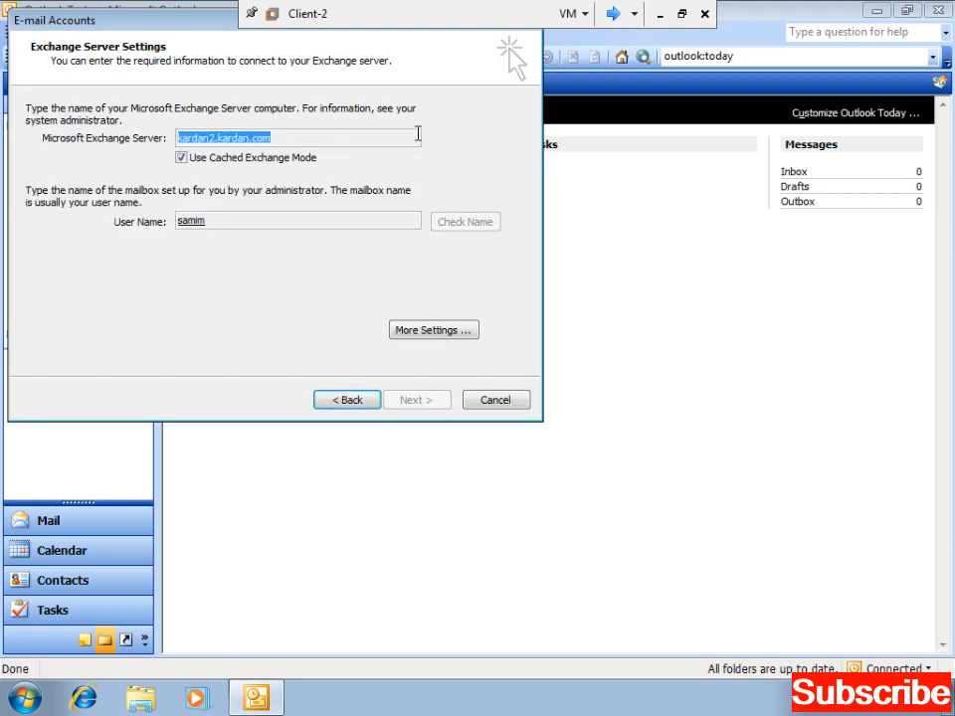
{"action": "left_click", "coordinate": [450, 334]}
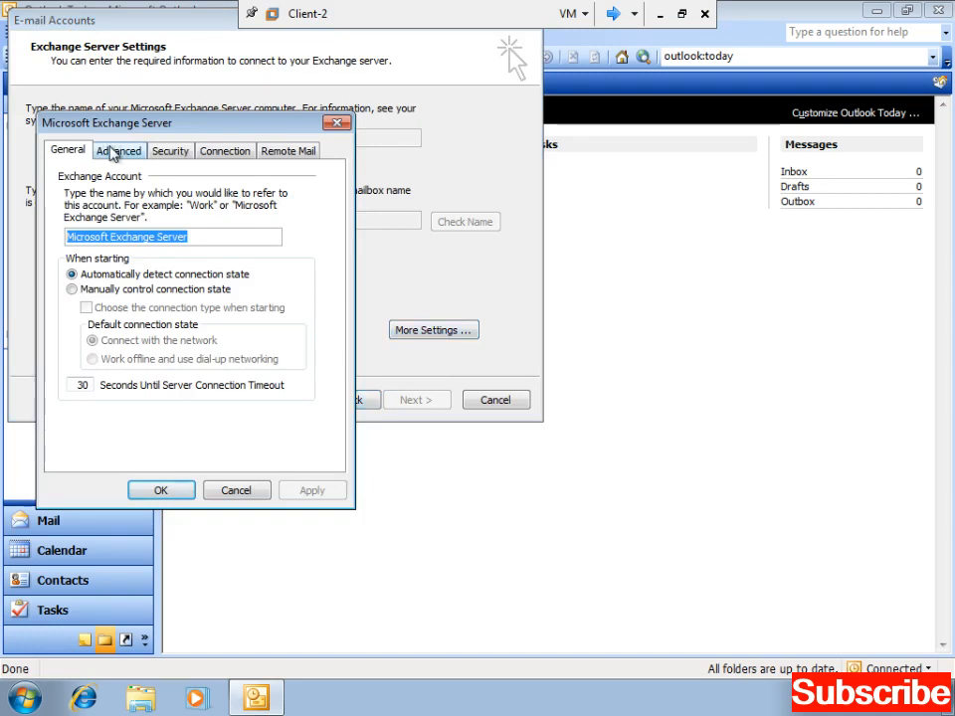
{"action": "left_click", "coordinate": [113, 152]}
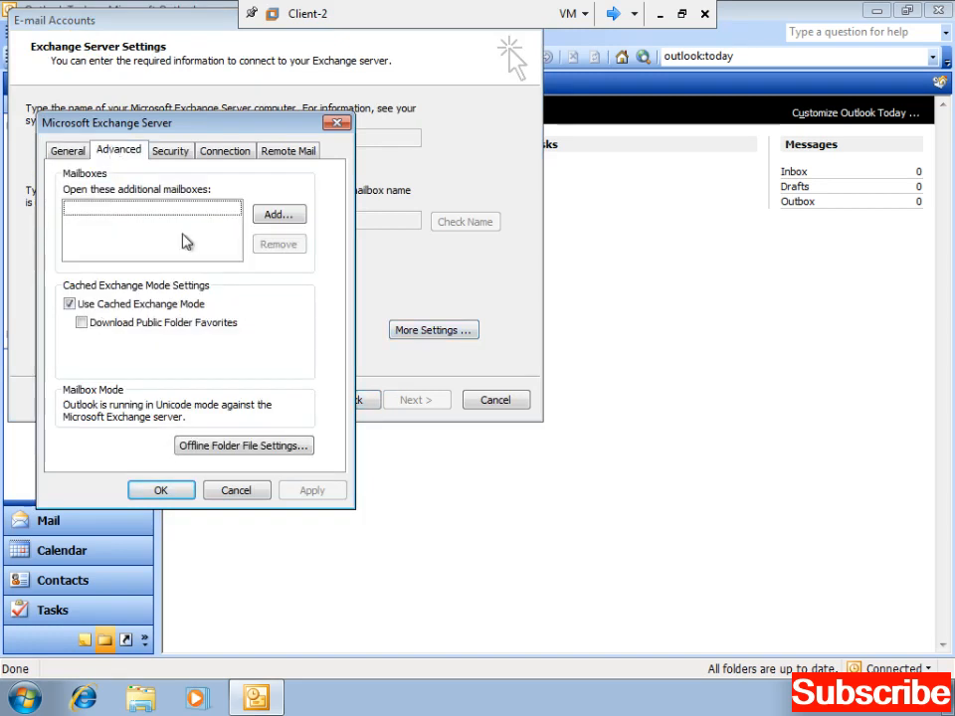
- Add the mailbox owner's mailbox as an additional mailbox, apply, and continue the wizard
{"action": "left_click", "coordinate": [279, 214]}
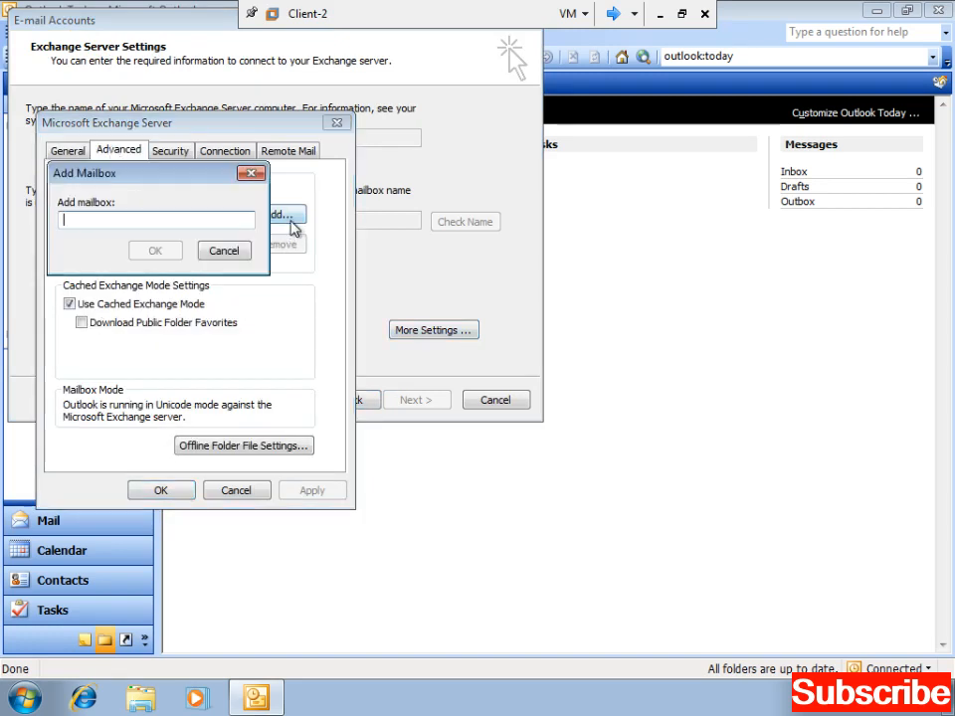
{"action": "type", "text": "arif"}
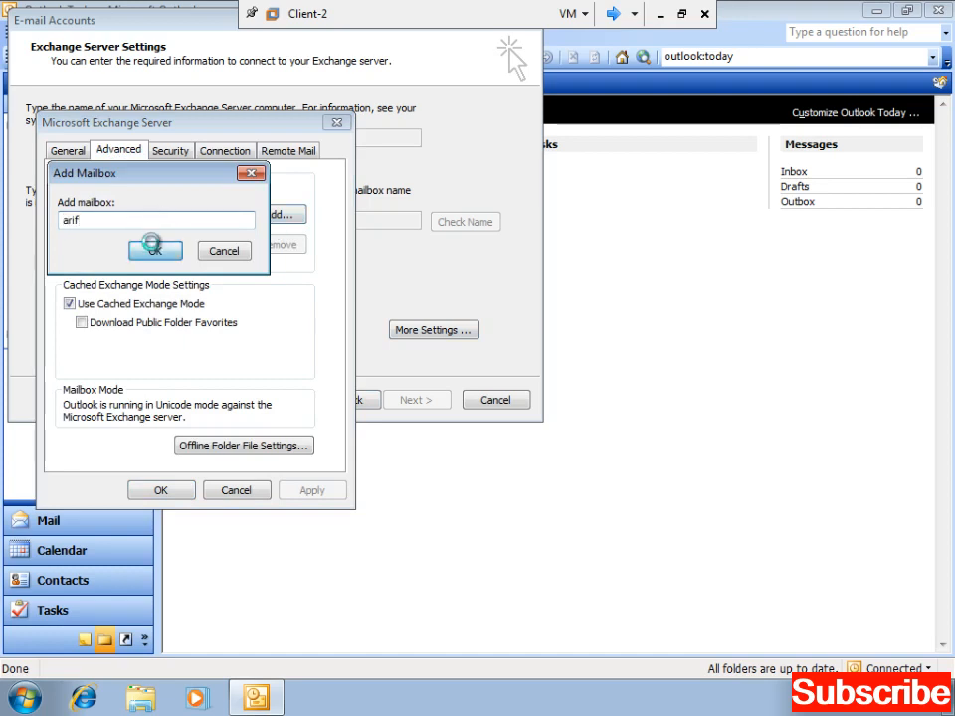
{"action": "left_click", "coordinate": [155, 251]}
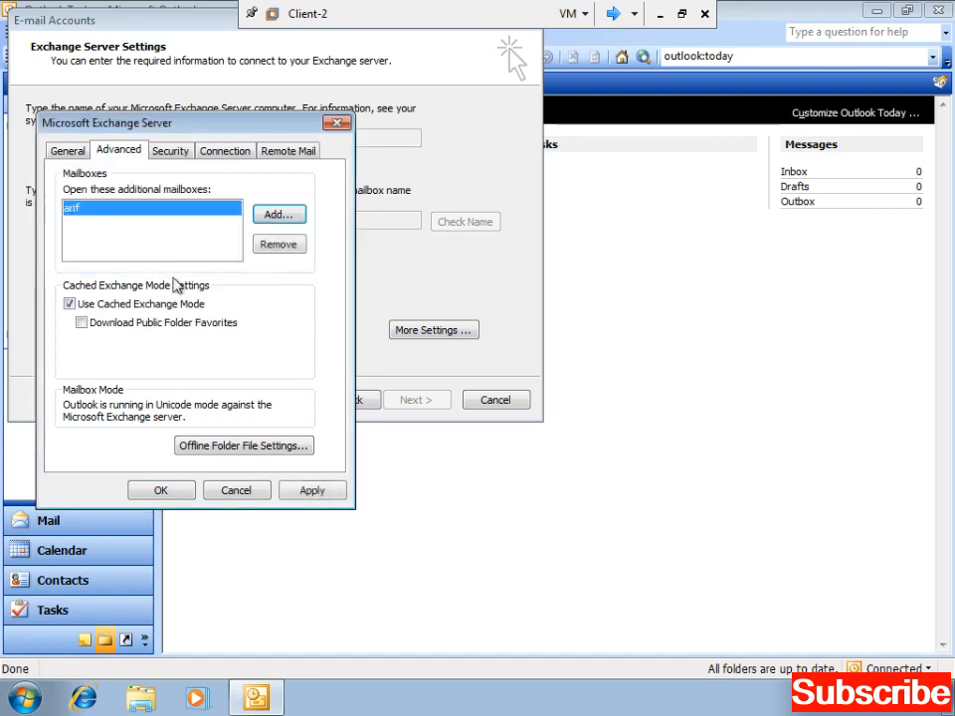
{"action": "left_click", "coordinate": [305, 492]}
{"action": "left_click", "coordinate": [162, 493]}
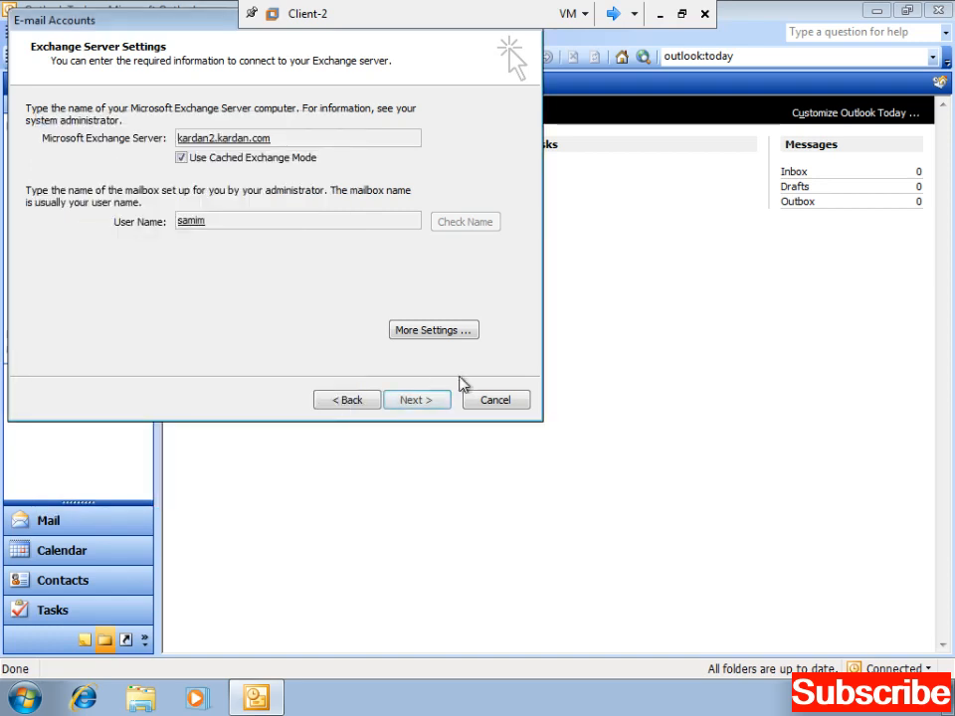
{"action": "left_click", "coordinate": [429, 406]}
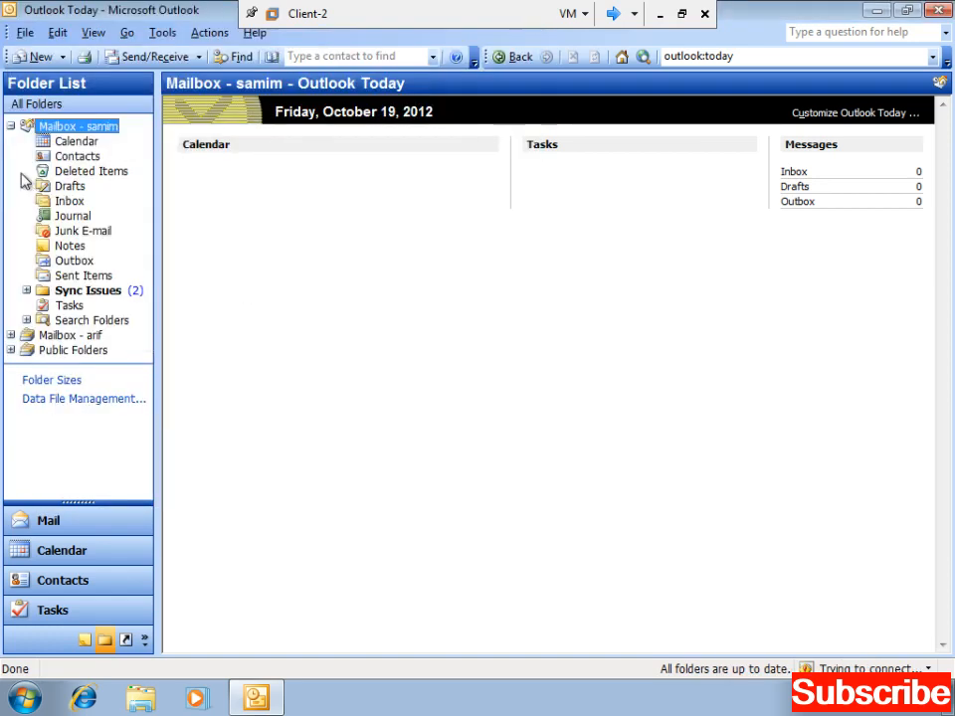
- Browse the added mailbox's empty Inbox beside your own folders, then close Outlook
{"action": "left_click", "coordinate": [12, 126]}
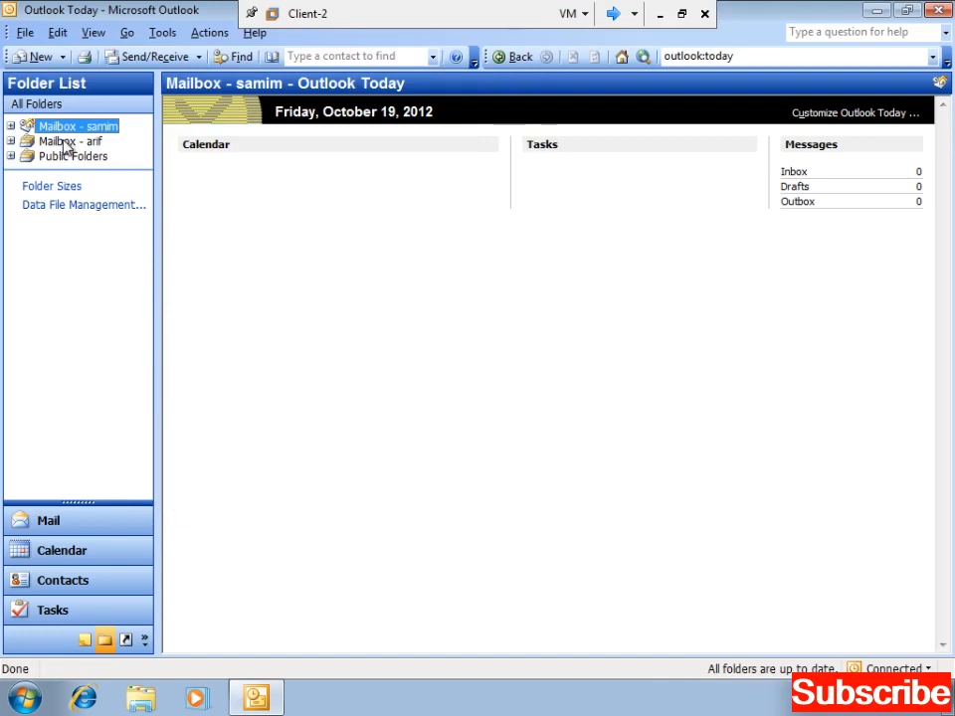
{"action": "left_click", "coordinate": [11, 128]}
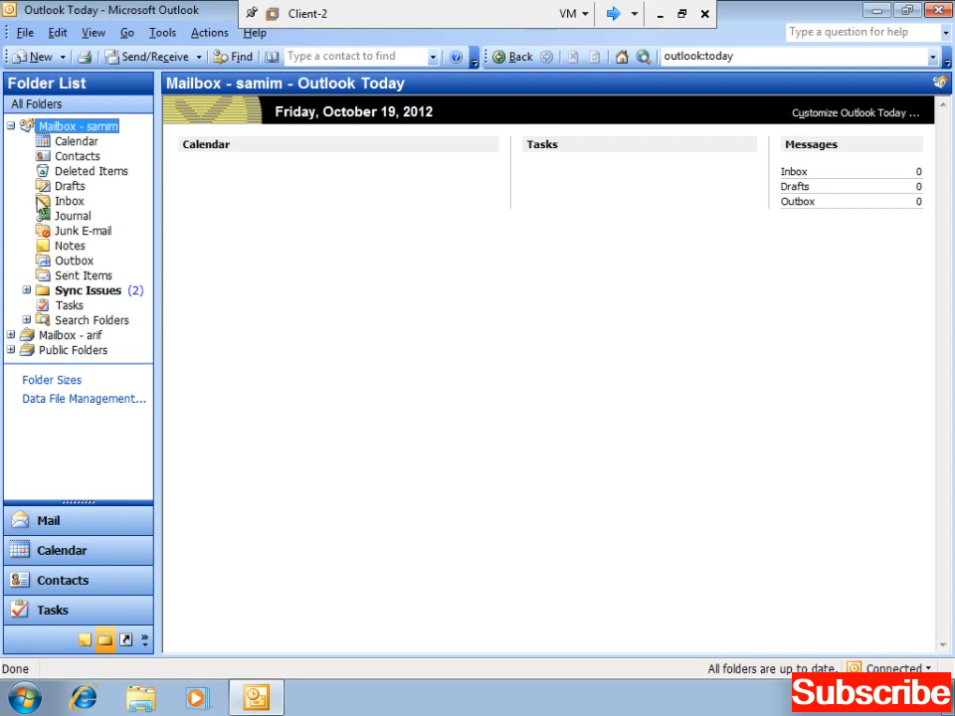
{"action": "left_click", "coordinate": [11, 126]}
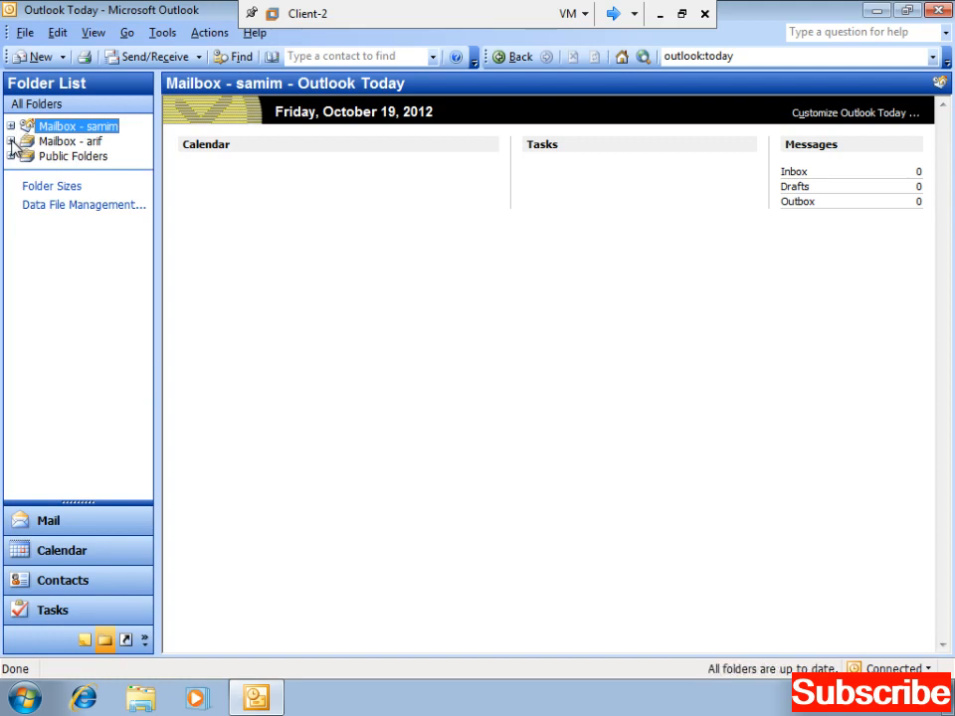
{"action": "left_click", "coordinate": [11, 141]}
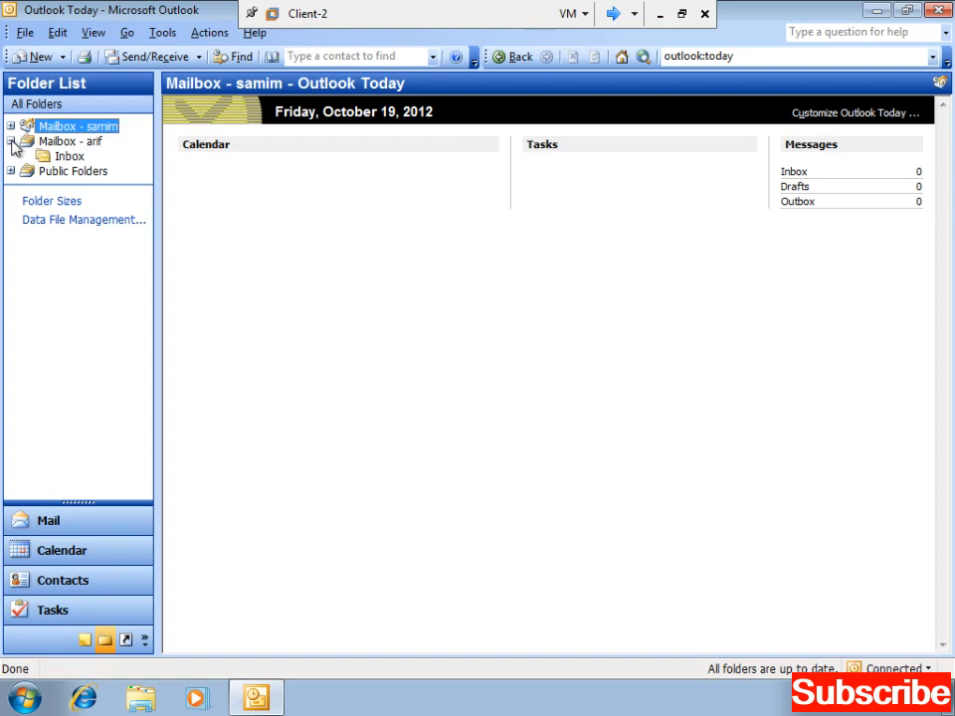
{"action": "left_click", "coordinate": [60, 158]}
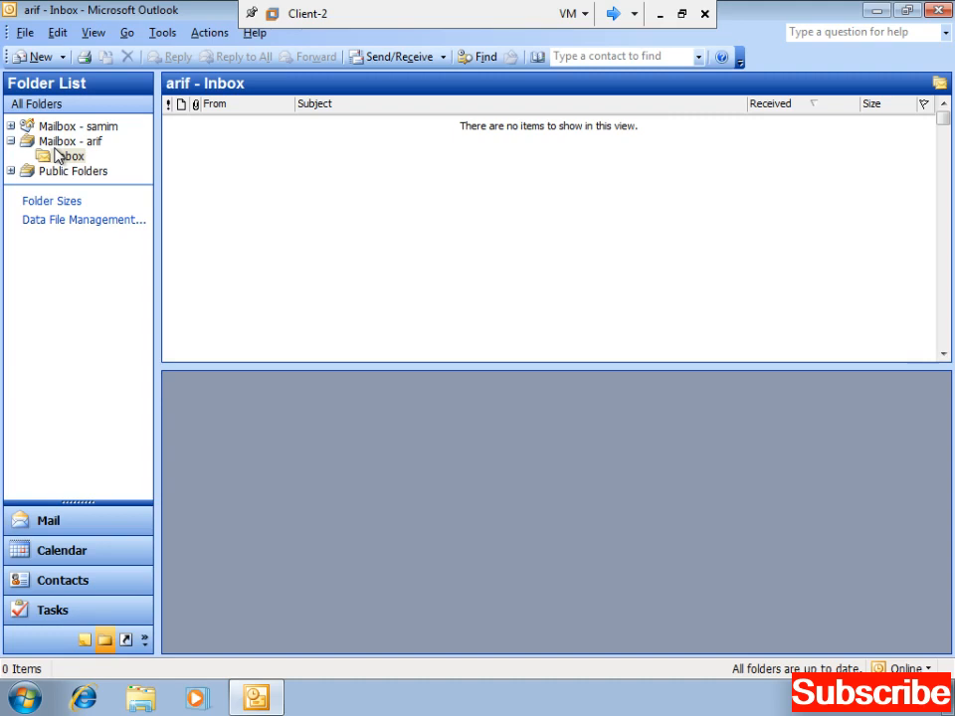
{"action": "left_click", "coordinate": [11, 143]}
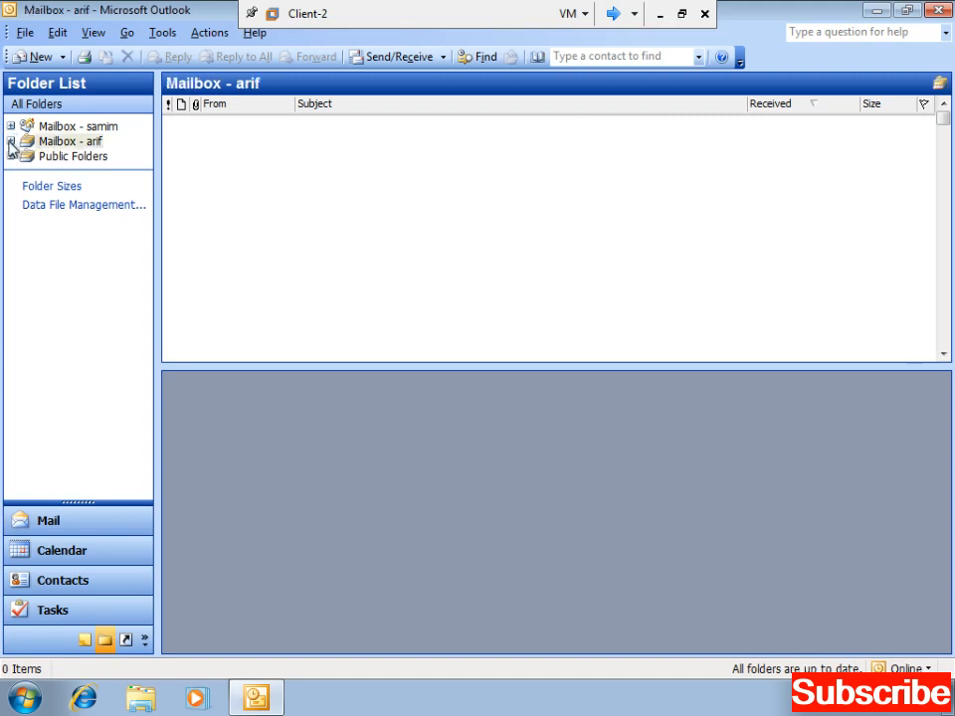
{"action": "left_click", "coordinate": [11, 142]}
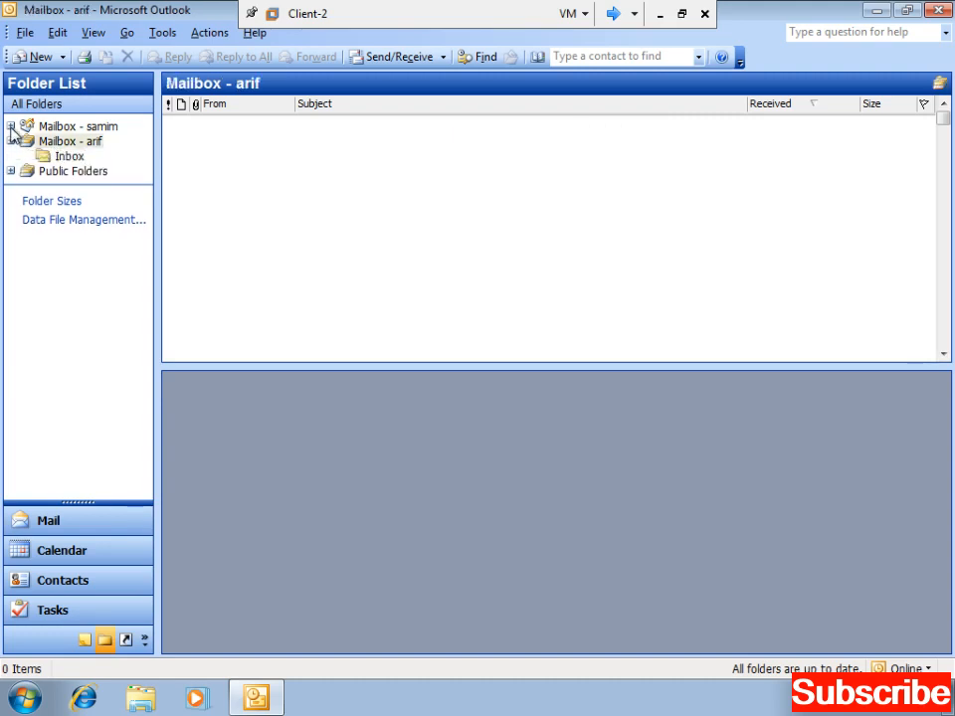
{"action": "left_click", "coordinate": [11, 126]}
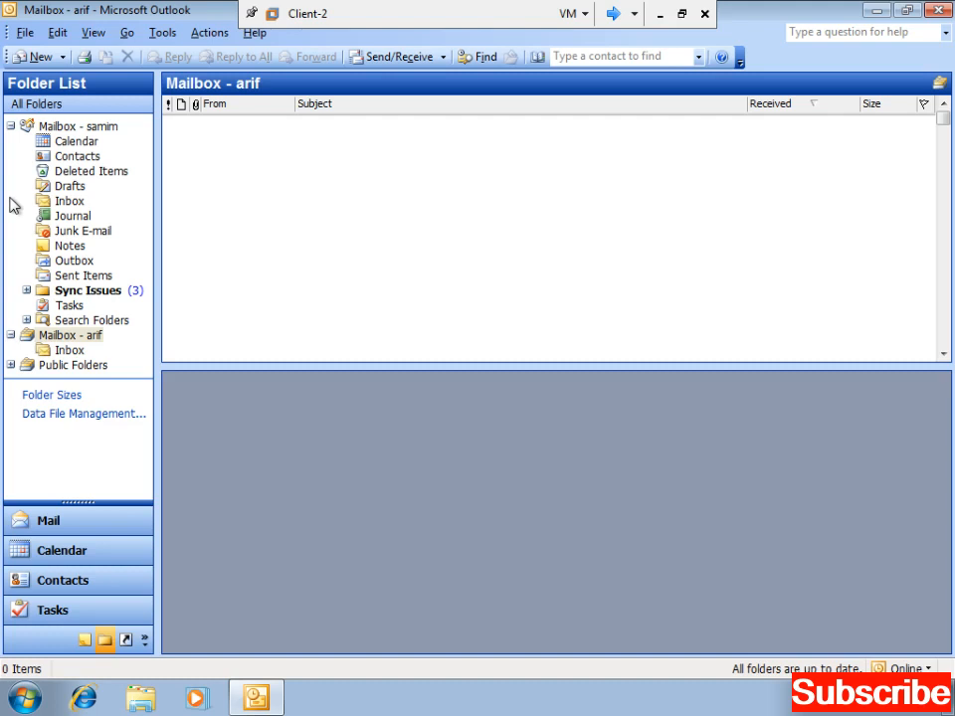
{"action": "left_click", "coordinate": [942, 11]}
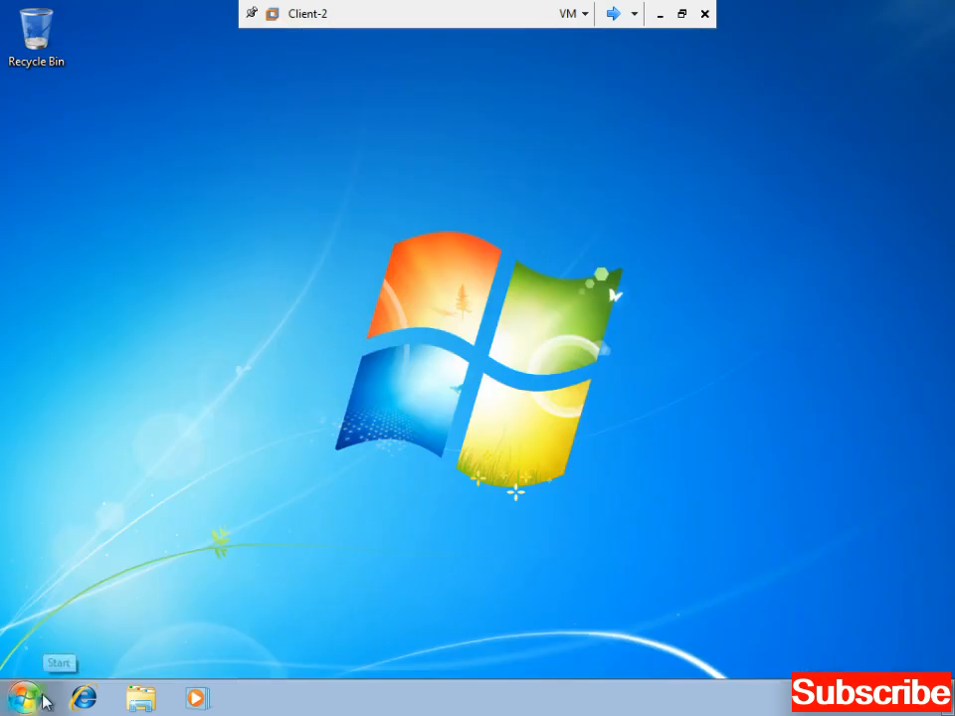
- Log off the current Windows user from the Start menu's shut-down options
{"action": "left_click", "coordinate": [44, 695]}
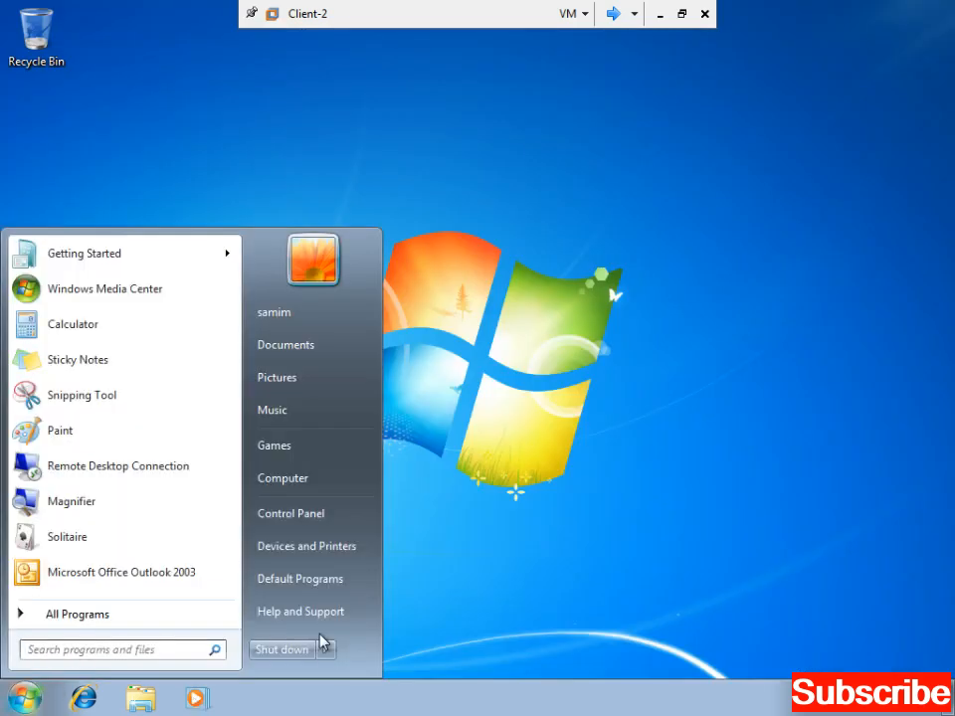
{"action": "mouse_move", "coordinate": [327, 656]}
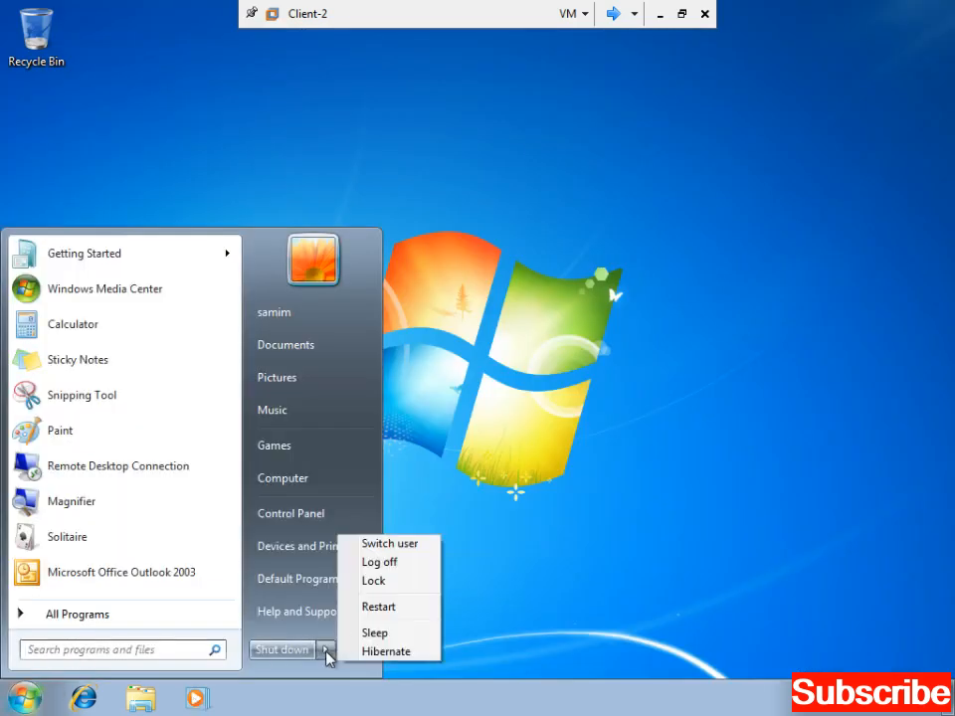
{"action": "left_click", "coordinate": [396, 563]}
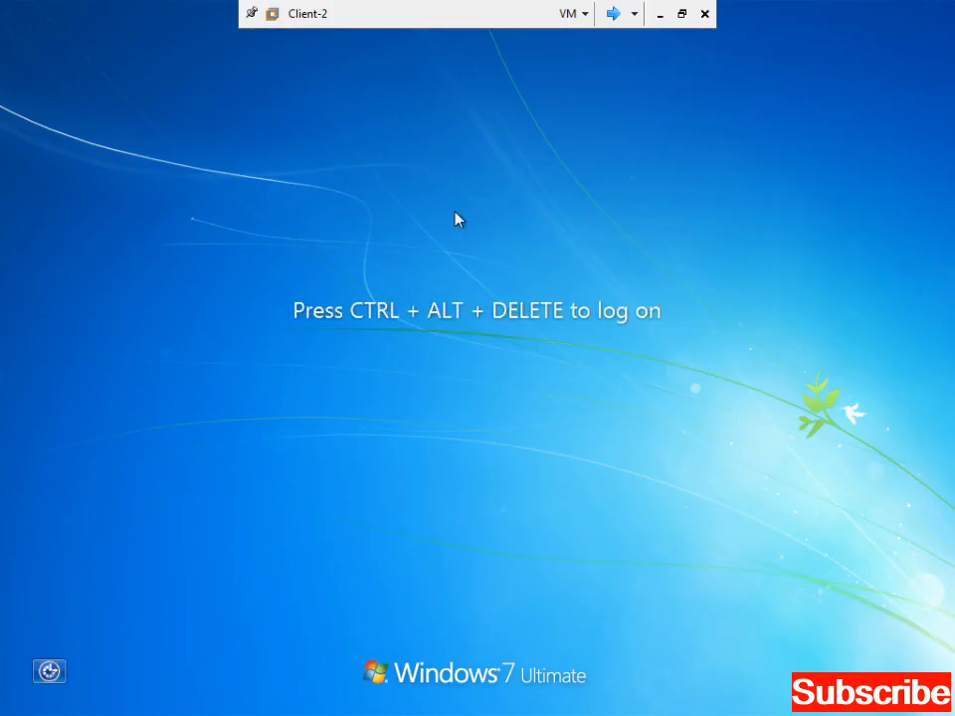
- Sign in as another domain user with that account's user name and password
{"action": "key", "text": "ctrl+alt+End"}
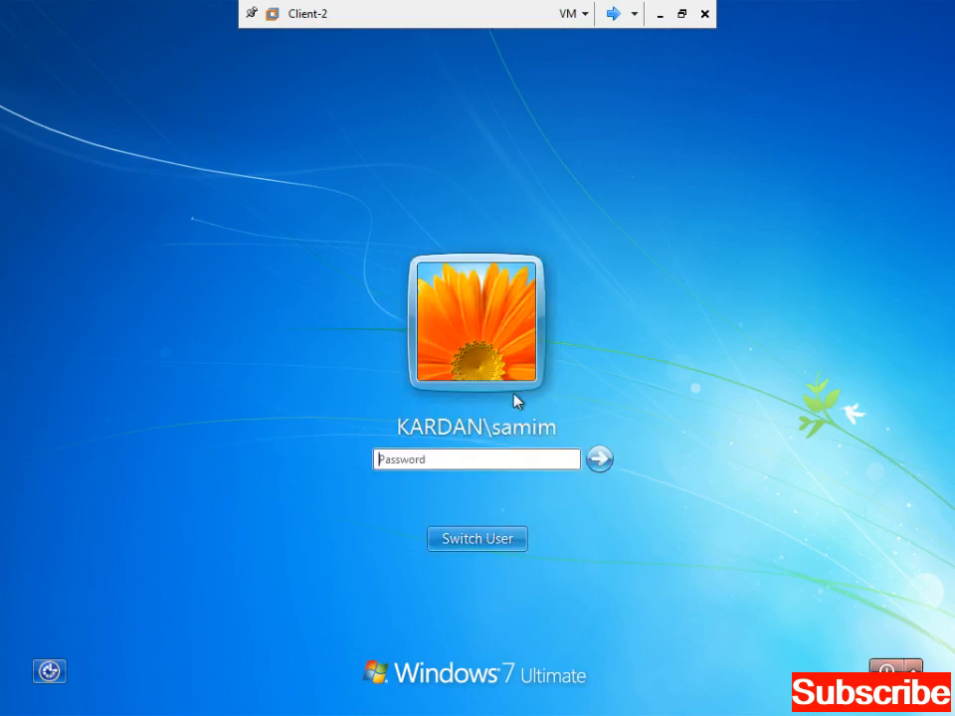
{"action": "left_click", "coordinate": [505, 540]}
{"action": "left_click", "coordinate": [562, 413]}
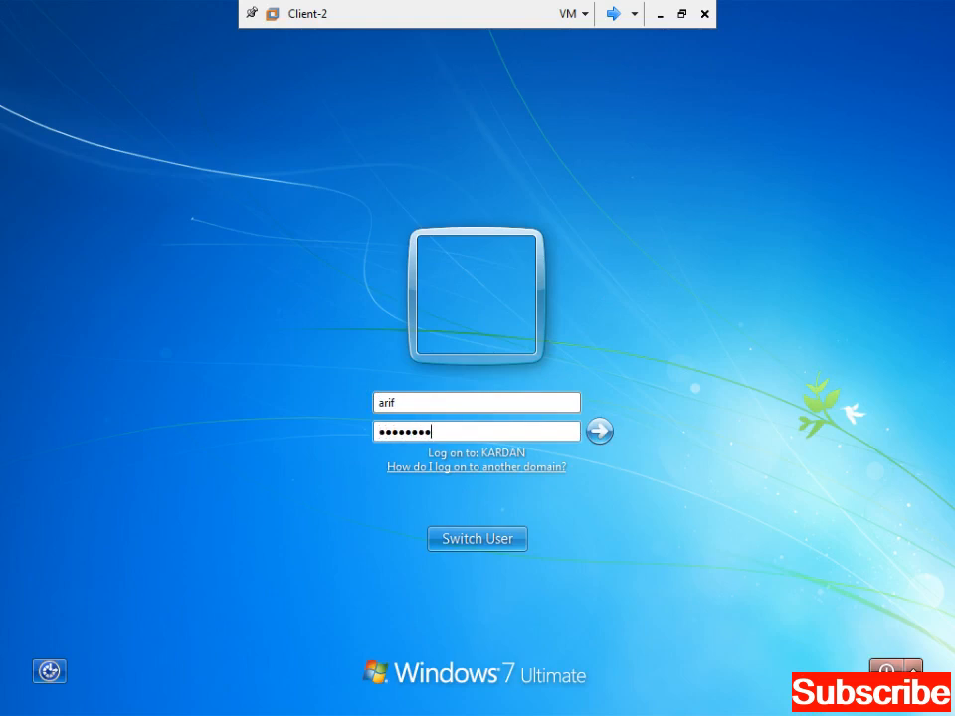
{"action": "key", "text": "Return"}
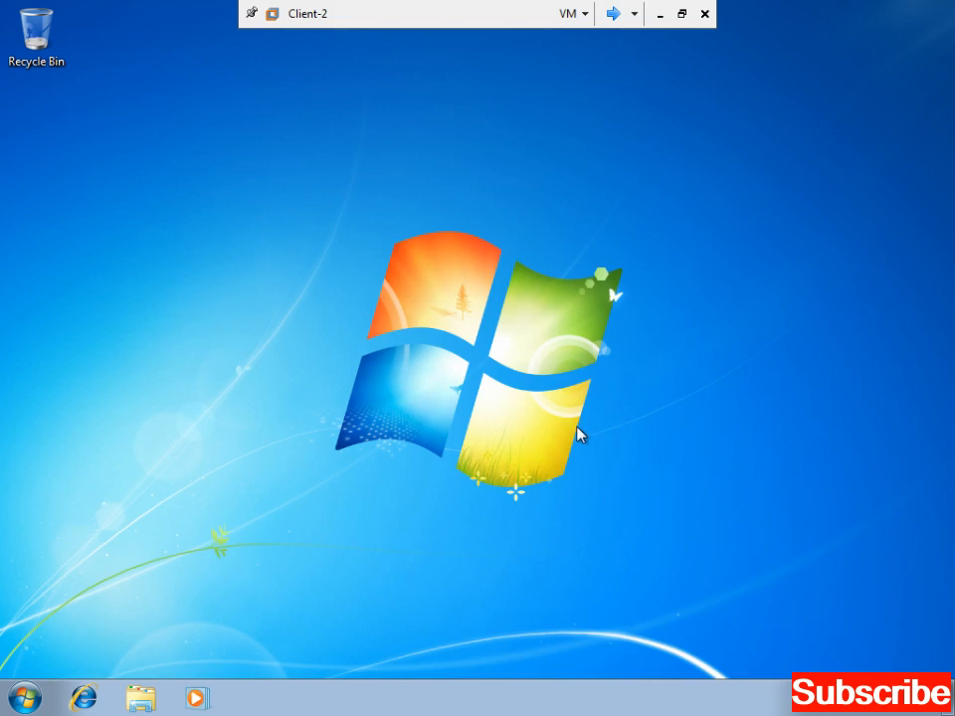
- Refresh the desktop, launch Outlook 2003, and view the mailbox's Outlook Today and empty Inbox
{"action": "right_click", "coordinate": [370, 328]}
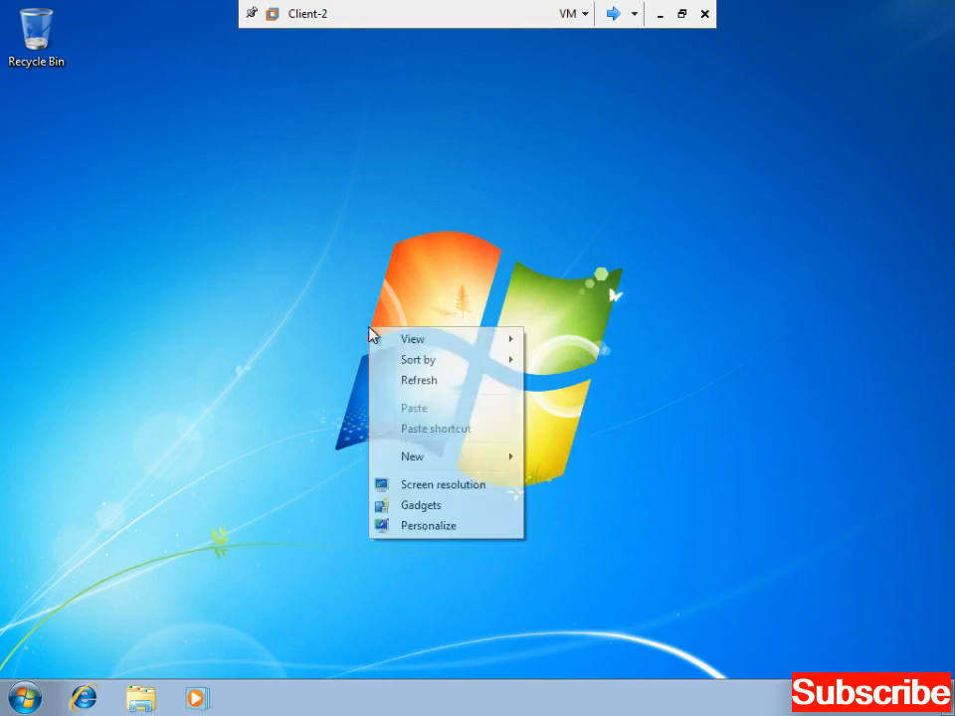
{"action": "left_click", "coordinate": [416, 382]}
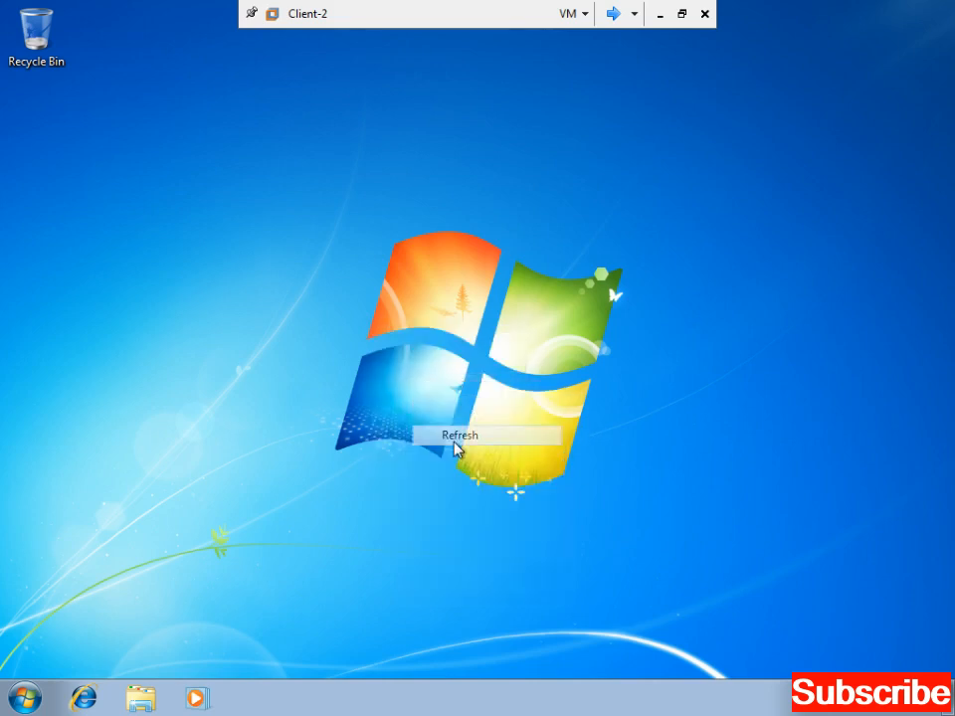
{"action": "left_click", "coordinate": [25, 698]}
{"action": "left_click", "coordinate": [110, 574]}
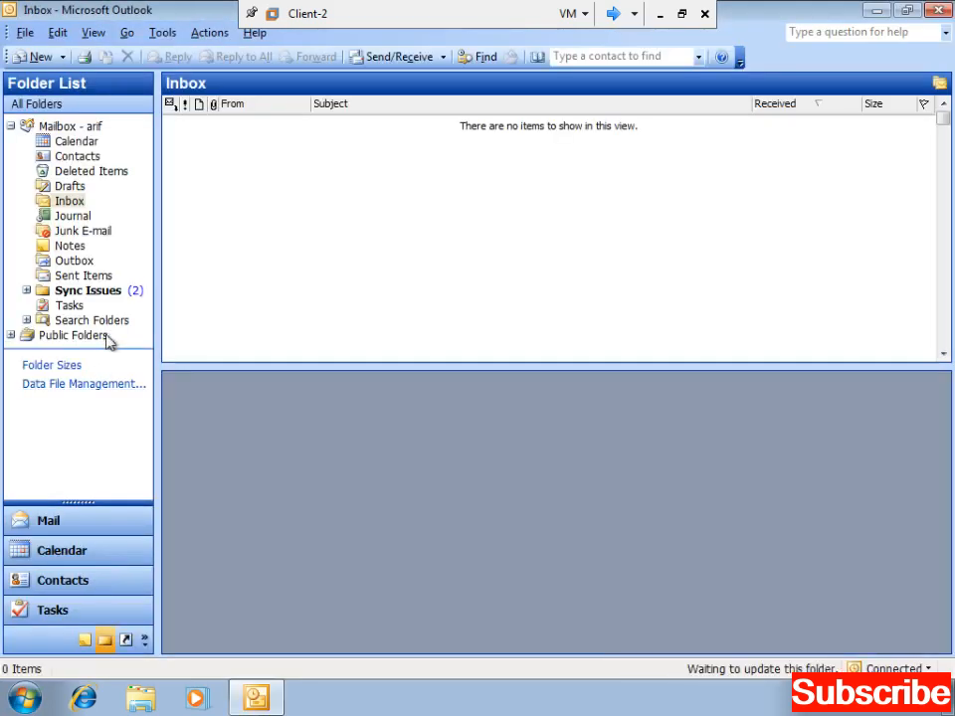
{"action": "left_click", "coordinate": [70, 128]}
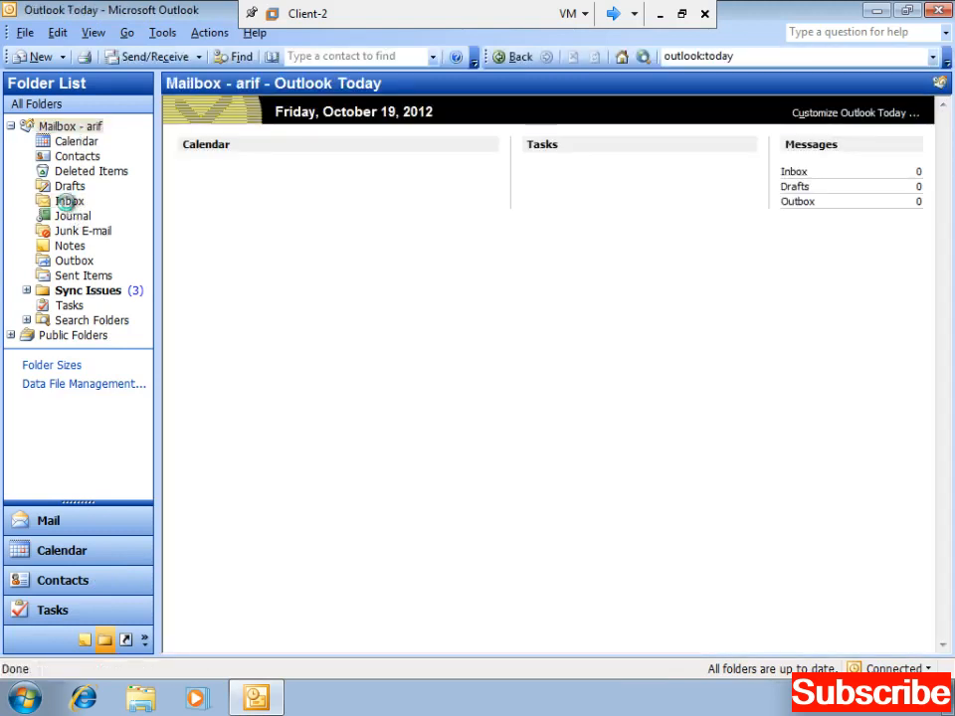
{"action": "left_click", "coordinate": [67, 202]}
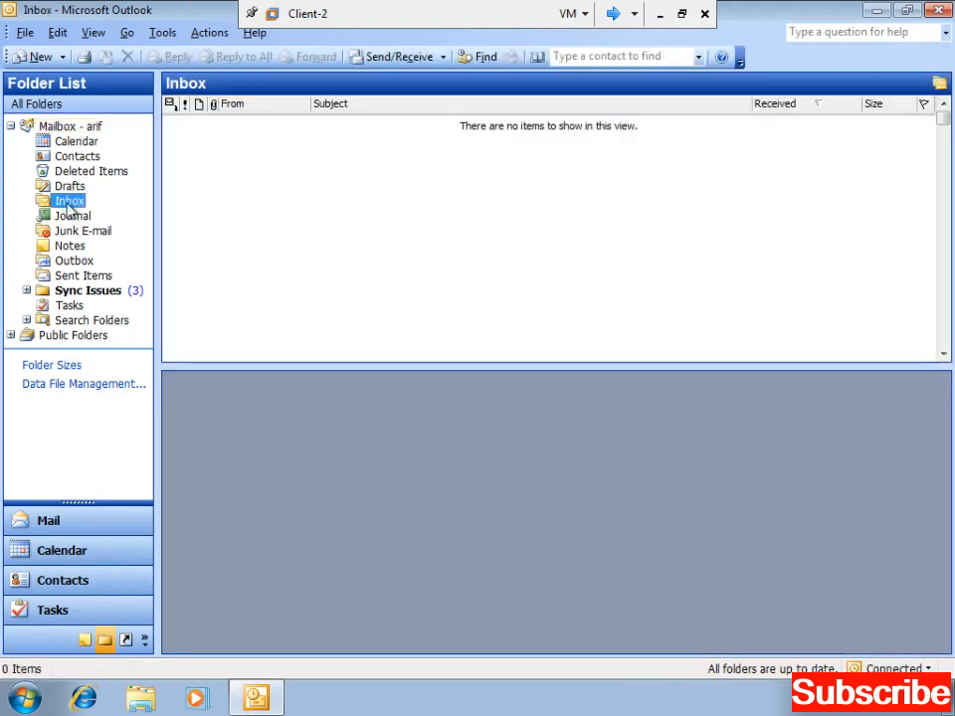
{"action": "left_click", "coordinate": [163, 33]}
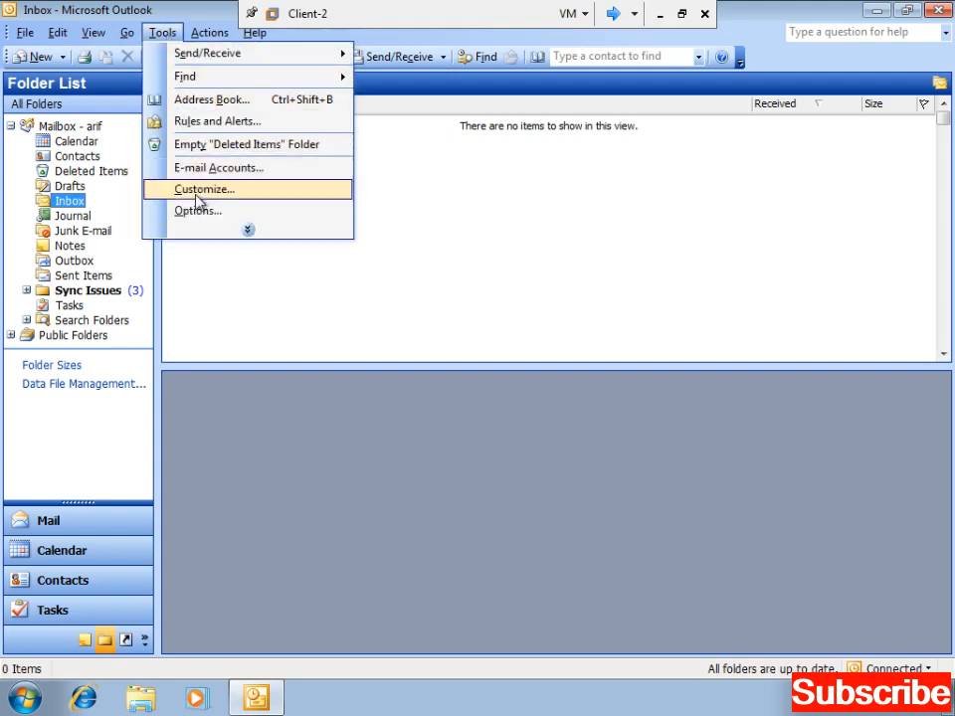
- Add a colleague from the address list as a delegate in Options > Delegates
{"action": "left_click", "coordinate": [198, 212]}
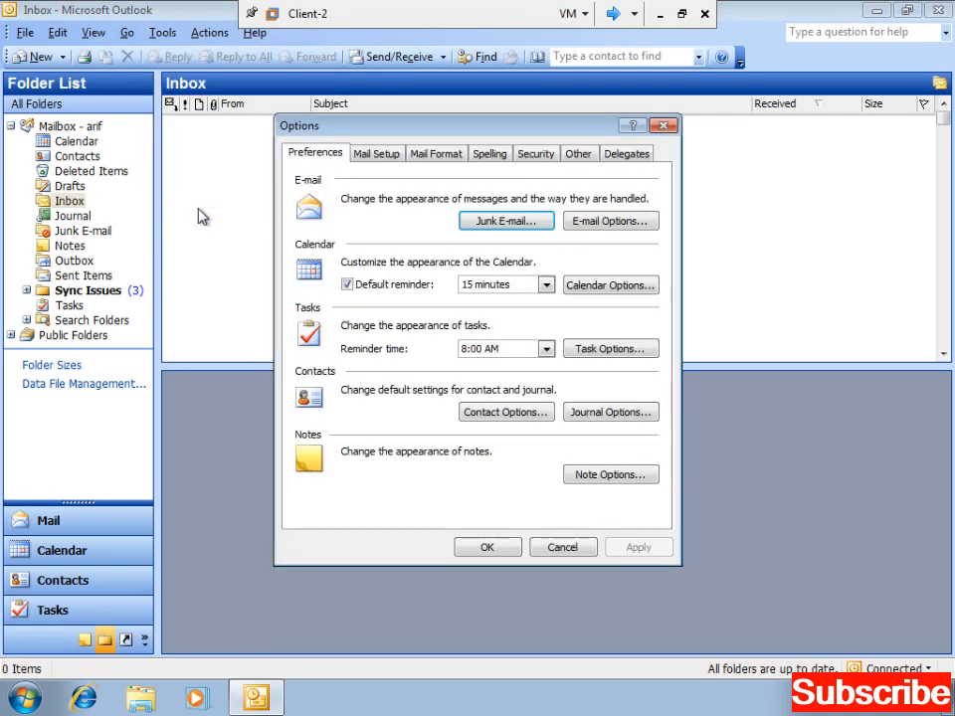
{"action": "left_click", "coordinate": [635, 157]}
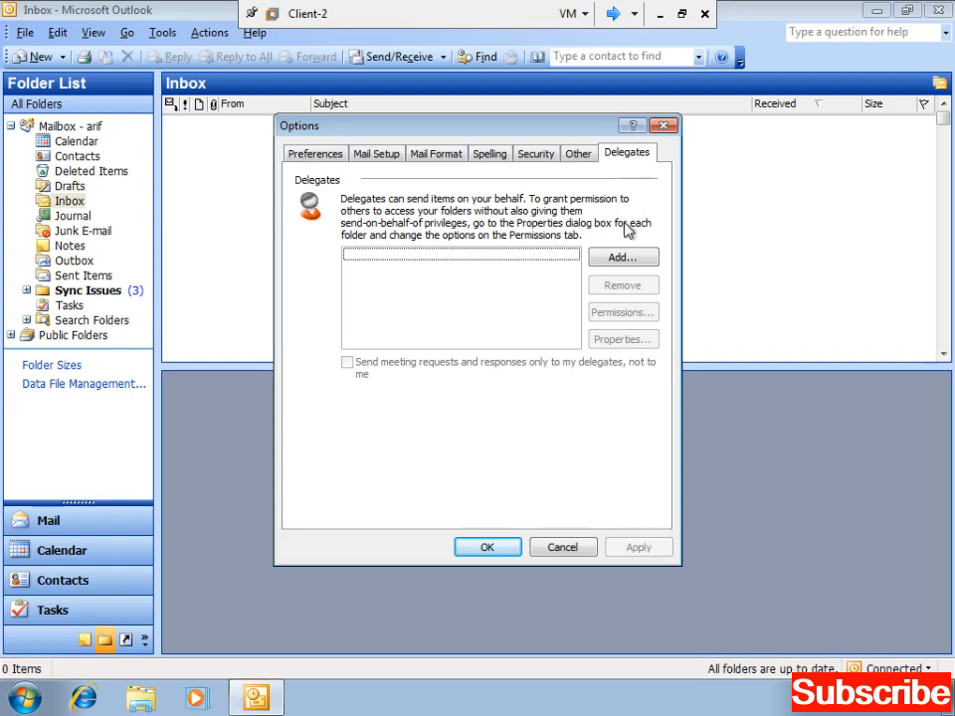
{"action": "left_click", "coordinate": [620, 259]}
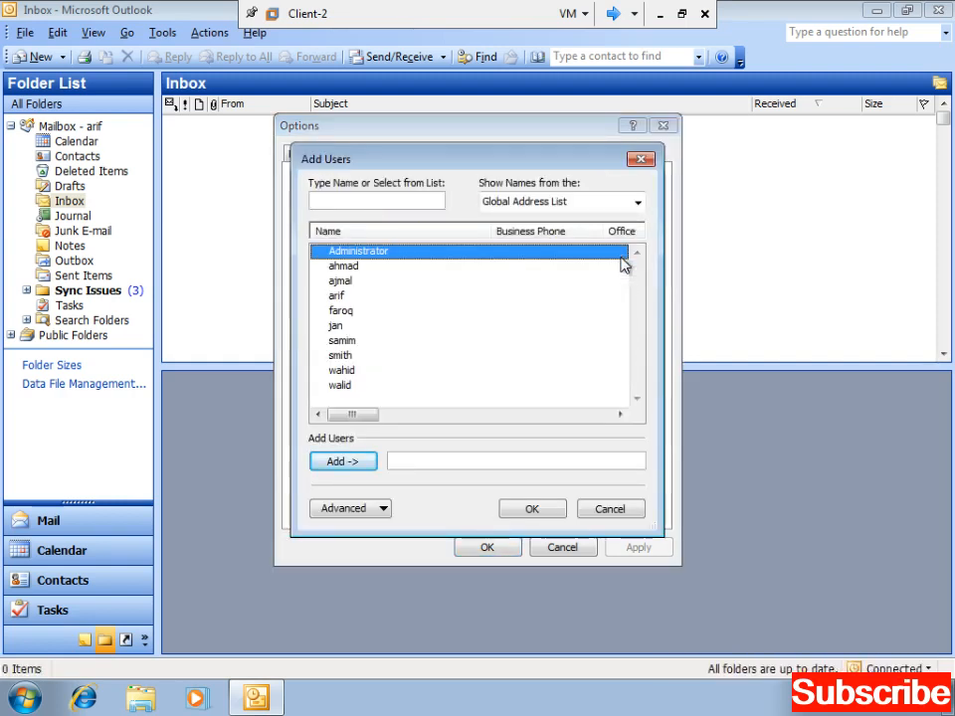
{"action": "left_click", "coordinate": [338, 343]}
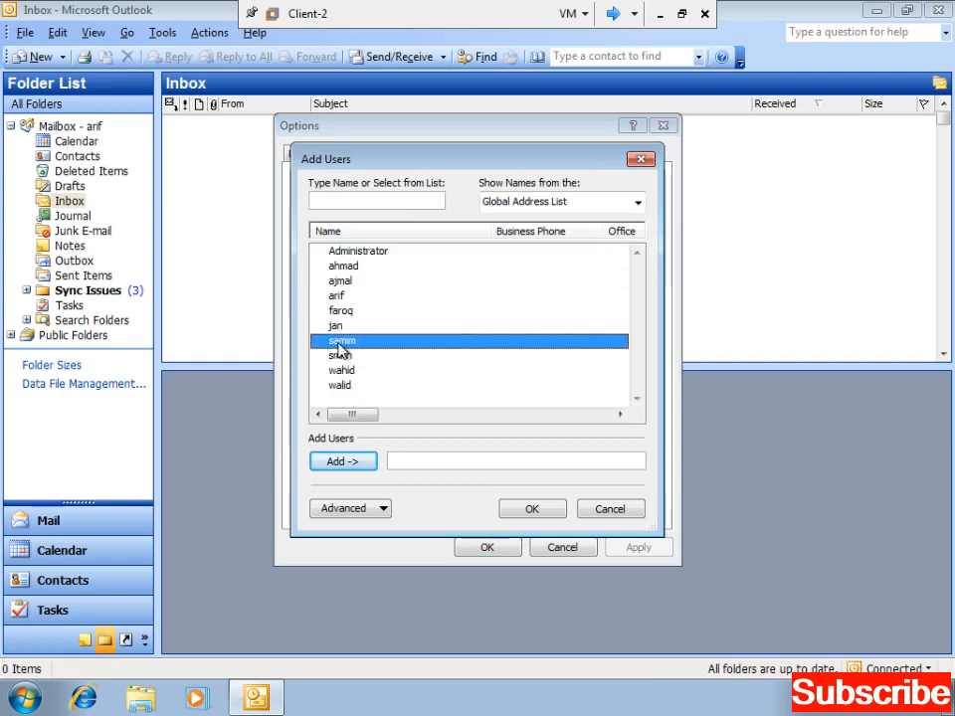
{"action": "left_click", "coordinate": [350, 463]}
{"action": "left_click", "coordinate": [529, 508]}
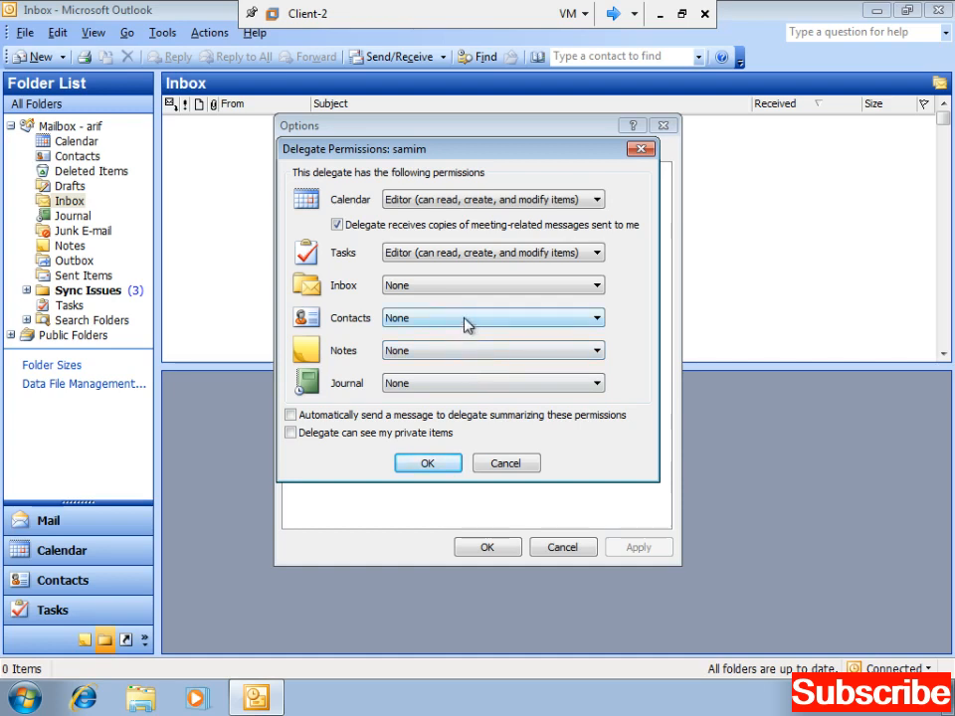
- Keep Tasks at Editor, set Inbox and Contacts to Editor, Notes to Reviewer, and send a summary
{"action": "left_click", "coordinate": [408, 255]}
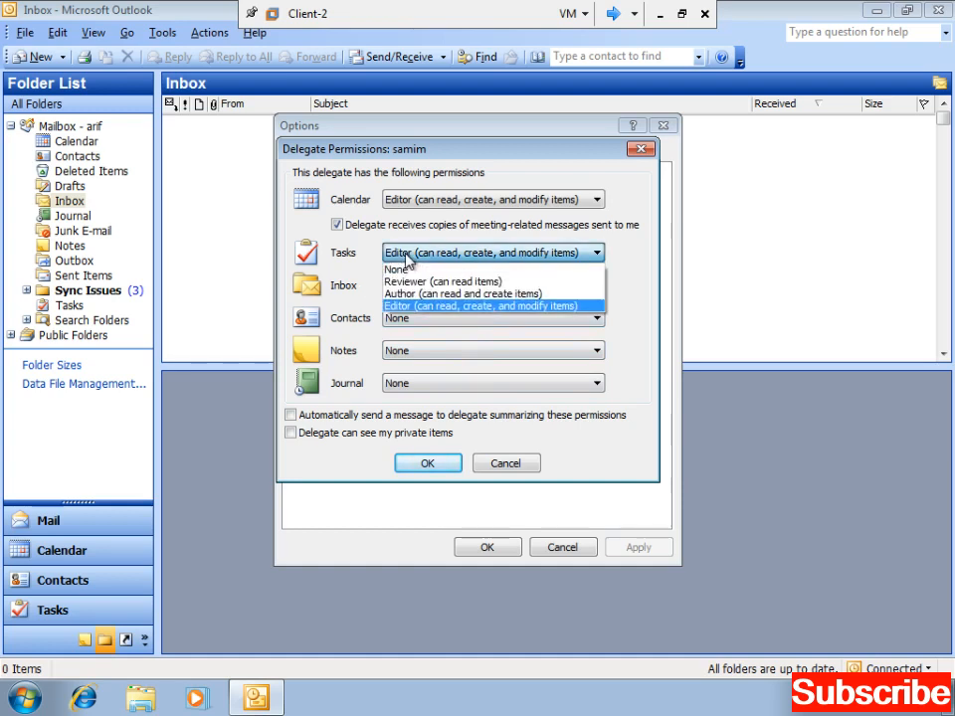
{"action": "left_click", "coordinate": [404, 256]}
{"action": "left_click", "coordinate": [411, 288]}
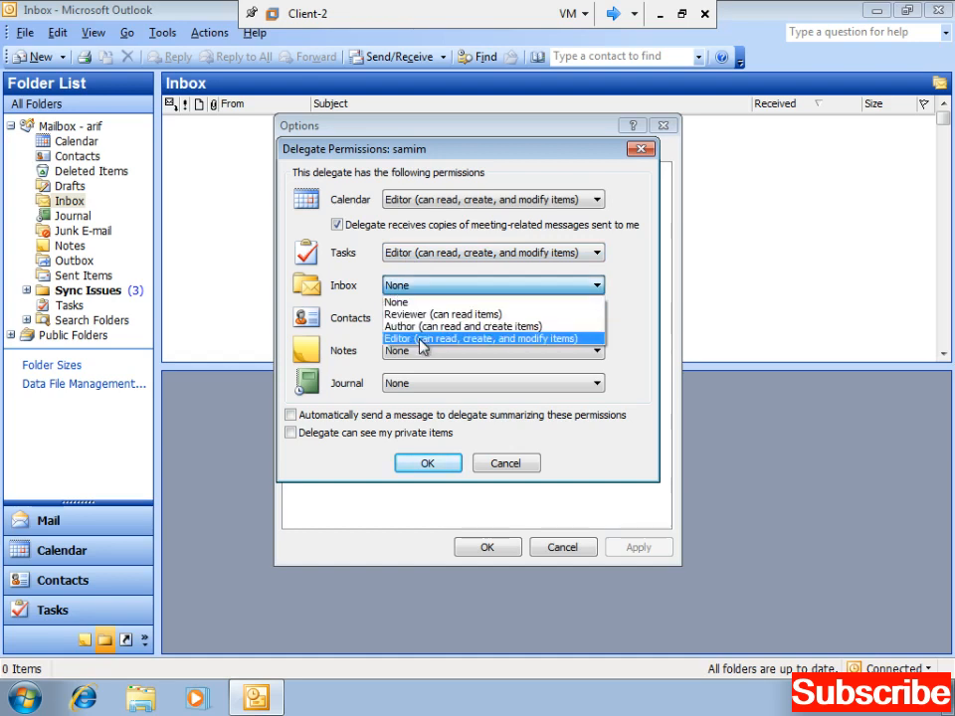
{"action": "left_click", "coordinate": [419, 339]}
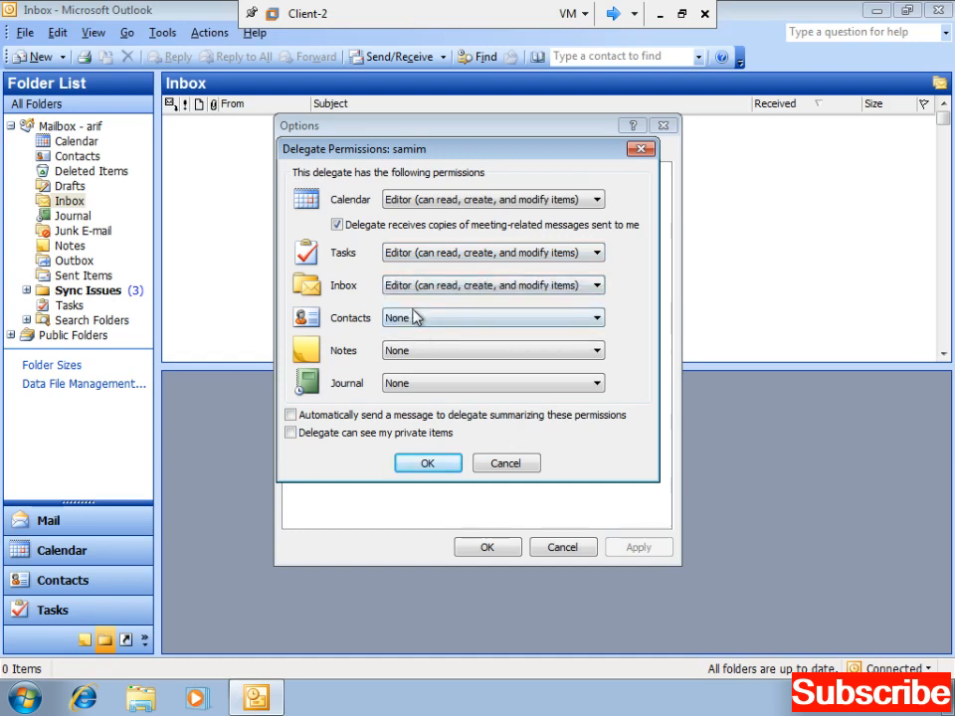
{"action": "left_click", "coordinate": [415, 320]}
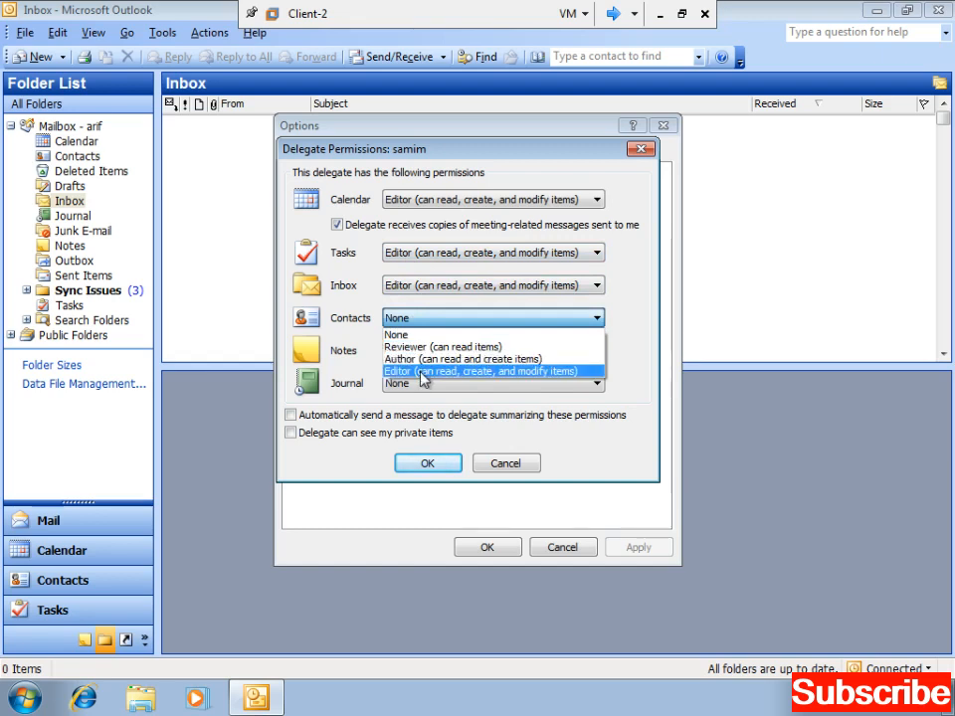
{"action": "left_click", "coordinate": [422, 371]}
{"action": "left_click", "coordinate": [429, 352]}
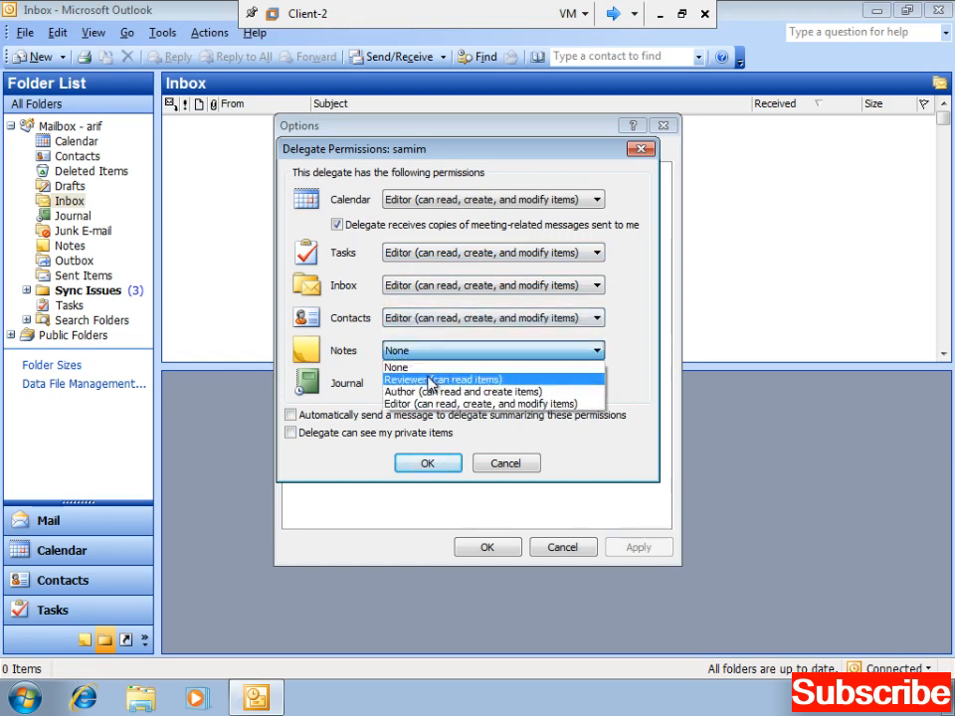
{"action": "left_click", "coordinate": [425, 379]}
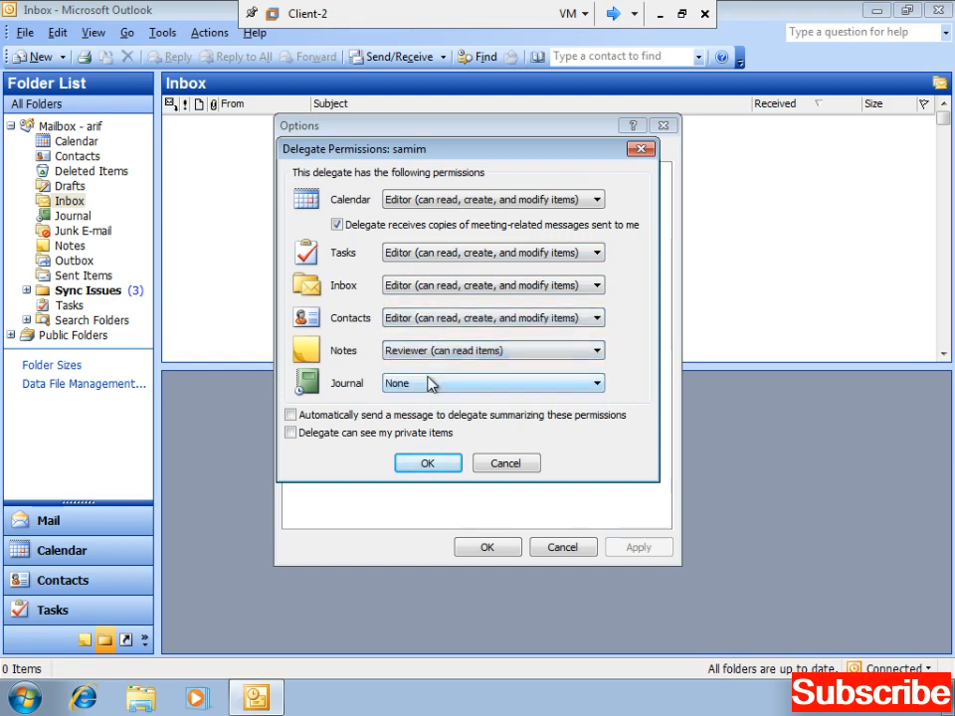
{"action": "left_click", "coordinate": [290, 417]}
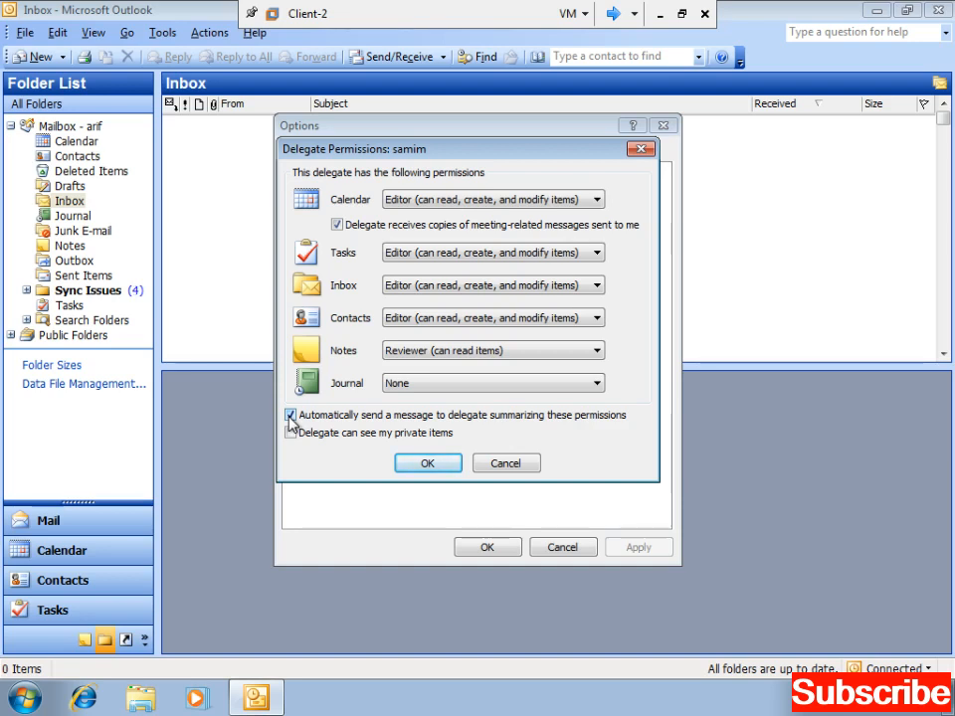
- Confirm the delegate permissions, apply and save the options, and close Outlook
{"action": "left_click", "coordinate": [439, 468]}
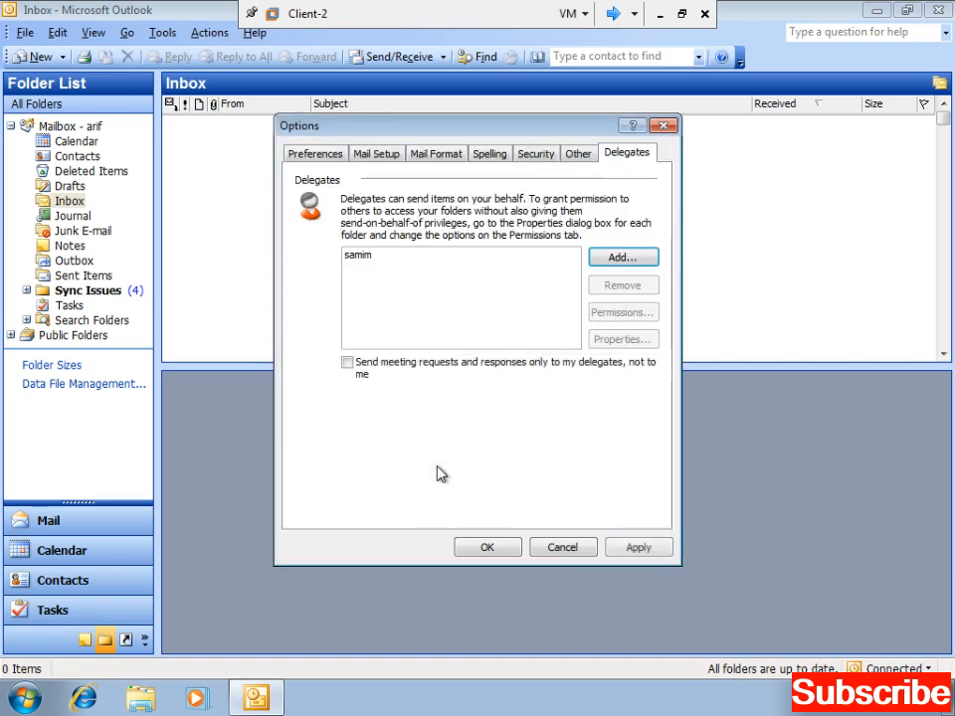
{"action": "left_click", "coordinate": [360, 259]}
{"action": "left_click", "coordinate": [632, 547]}
{"action": "left_click", "coordinate": [501, 550]}
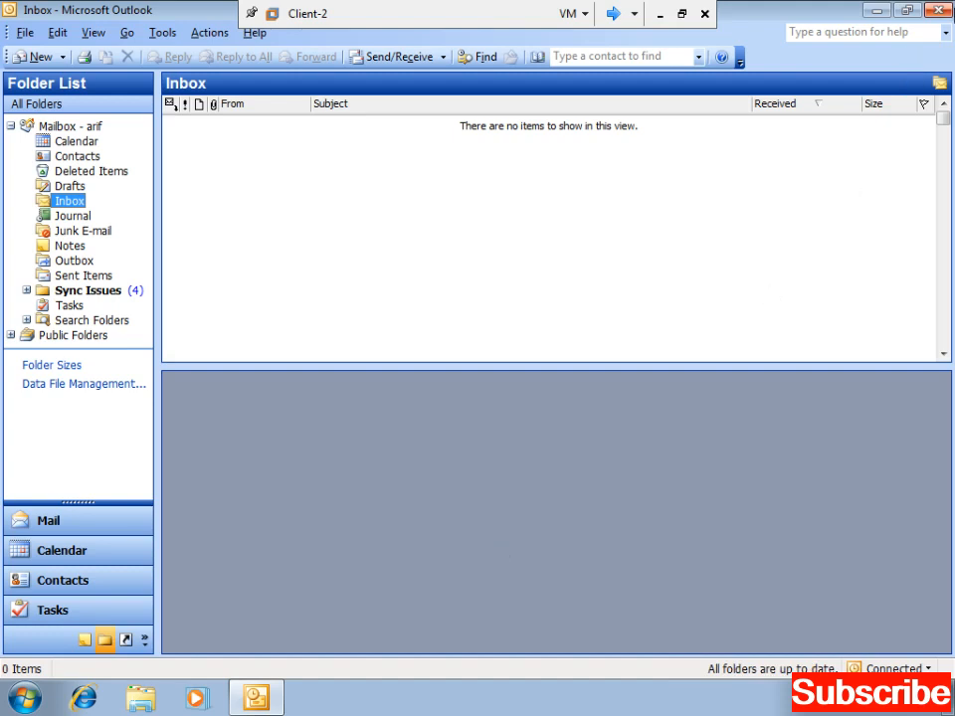
{"action": "left_click", "coordinate": [938, 10]}
- Refresh the desktop and log off the current Windows user
{"action": "right_click", "coordinate": [432, 176]}
{"action": "left_click", "coordinate": [472, 224]}
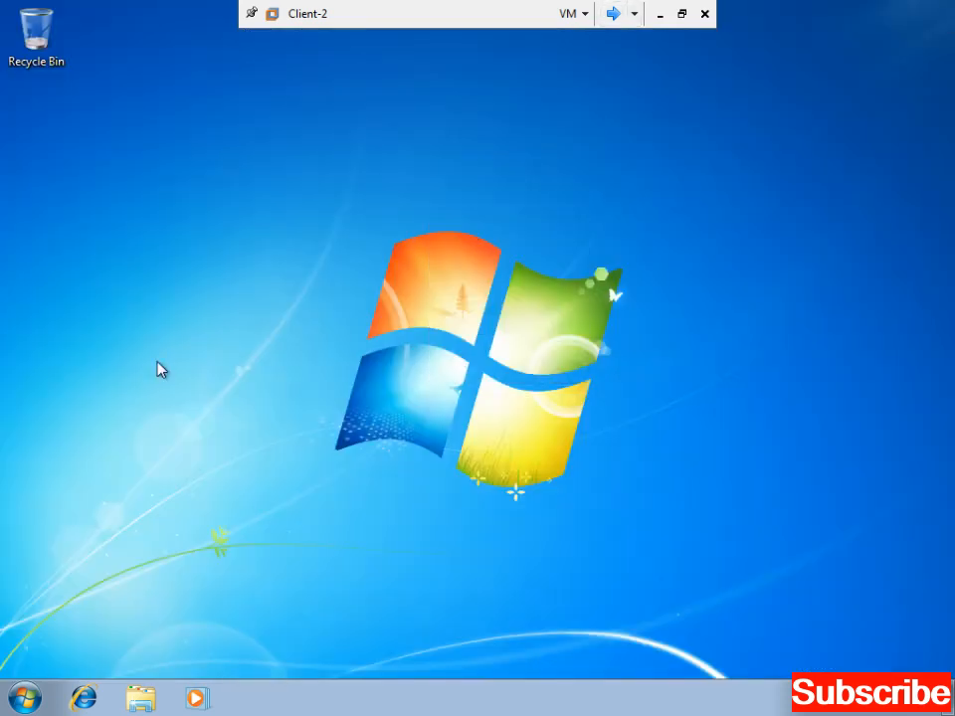
{"action": "left_click", "coordinate": [25, 696]}
{"action": "left_click", "coordinate": [324, 651]}
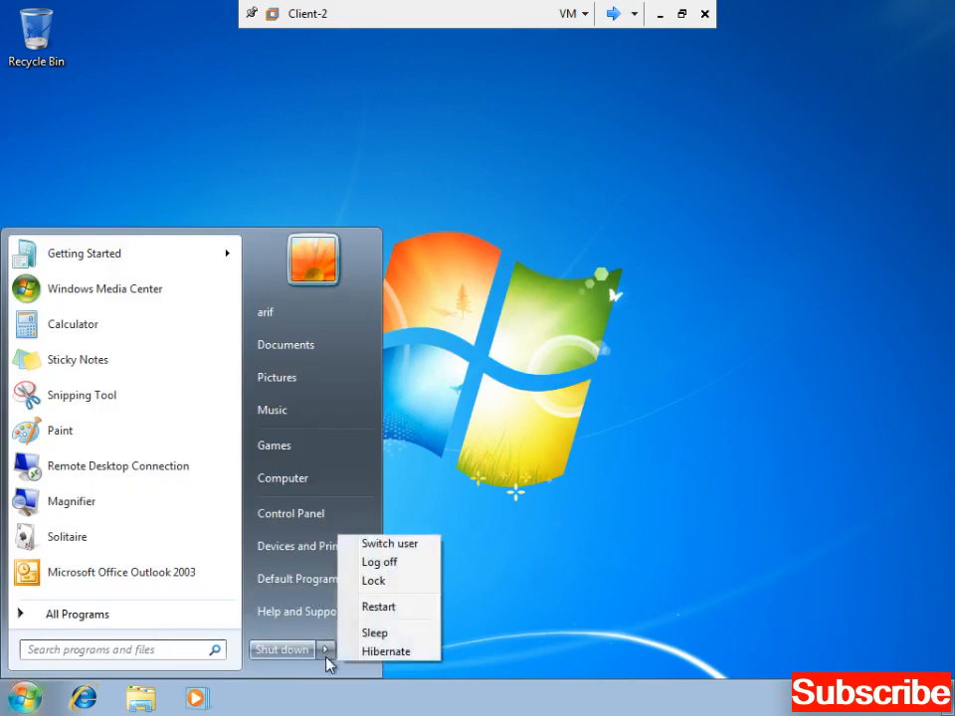
{"action": "left_click", "coordinate": [405, 564]}
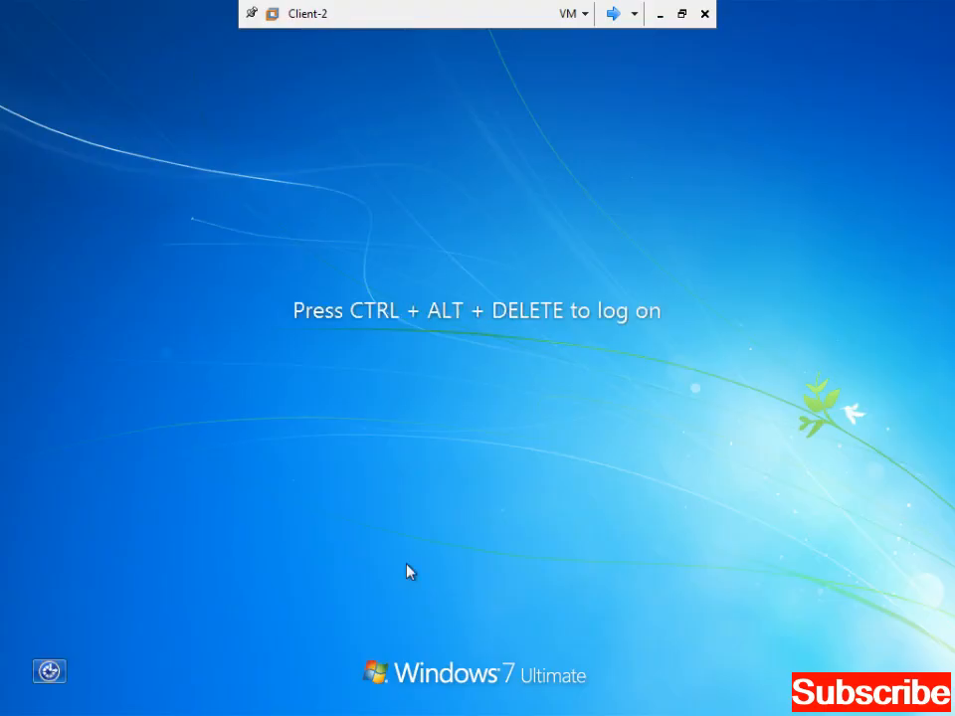
- Sign in as the delegate user with their account name and password
{"action": "key", "text": "ctrl+alt+End"}
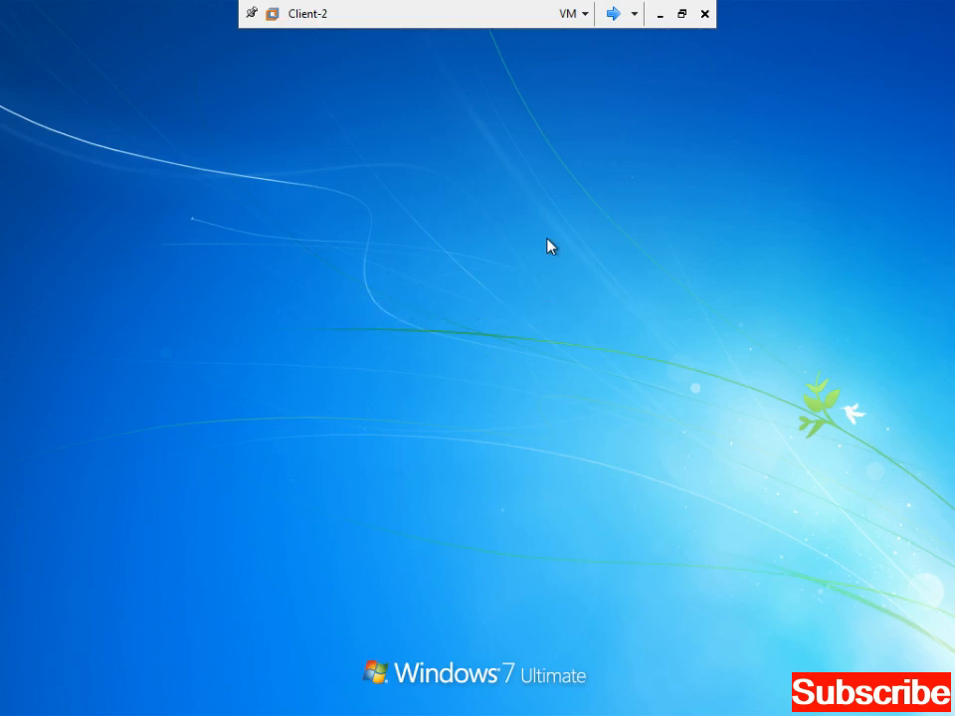
{"action": "left_click", "coordinate": [501, 547]}
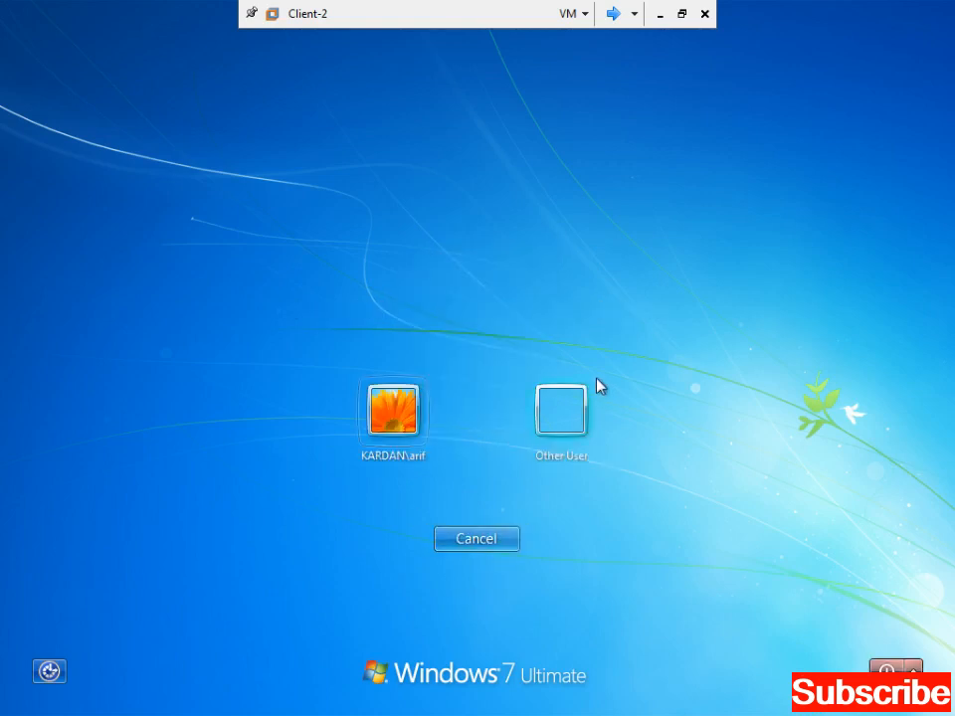
{"action": "left_click", "coordinate": [573, 403]}
{"action": "type", "text": "samim"}
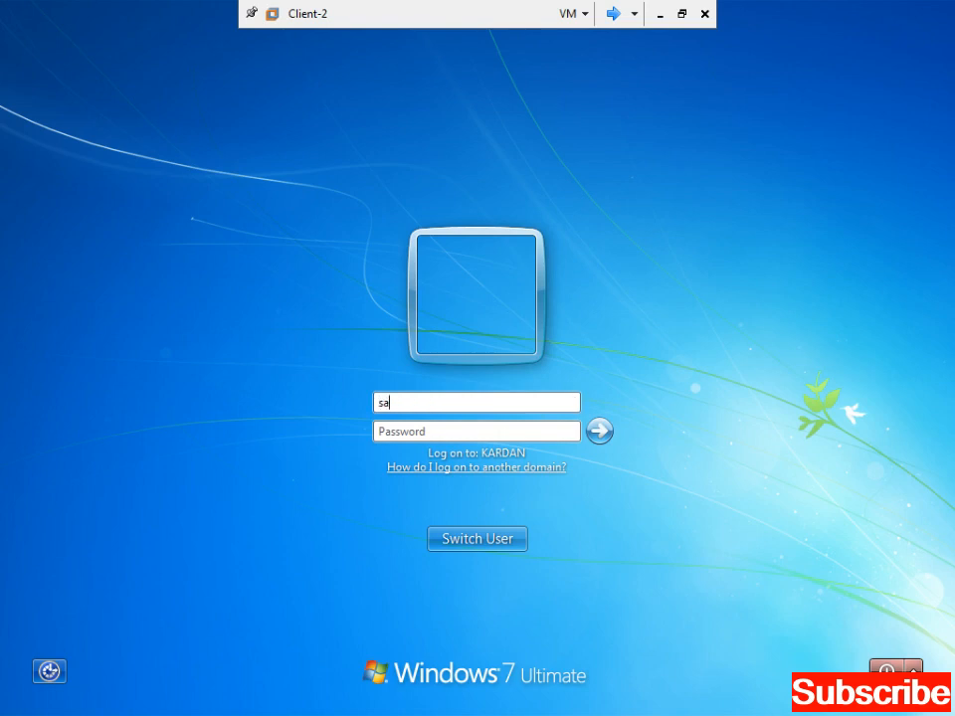
{"action": "type", "text": "********"}
{"action": "key", "text": "Return"}
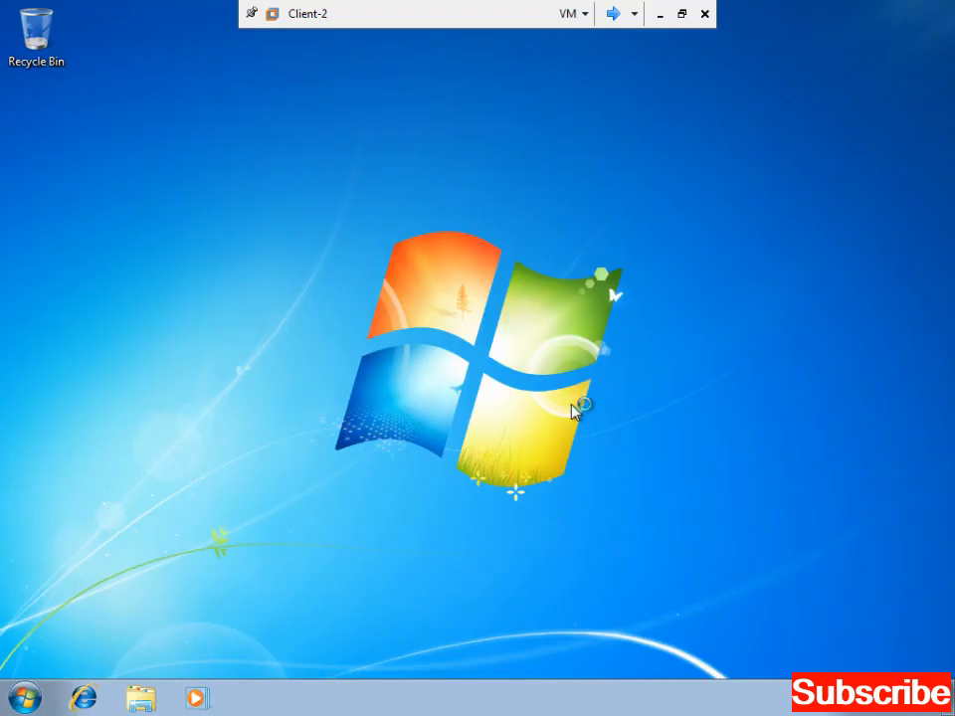
- Refresh the delegate's desktop and launch Outlook 2003 from the Start menu
{"action": "right_click", "coordinate": [574, 410]}
{"action": "left_click", "coordinate": [610, 456]}
{"action": "right_click", "coordinate": [549, 305]}
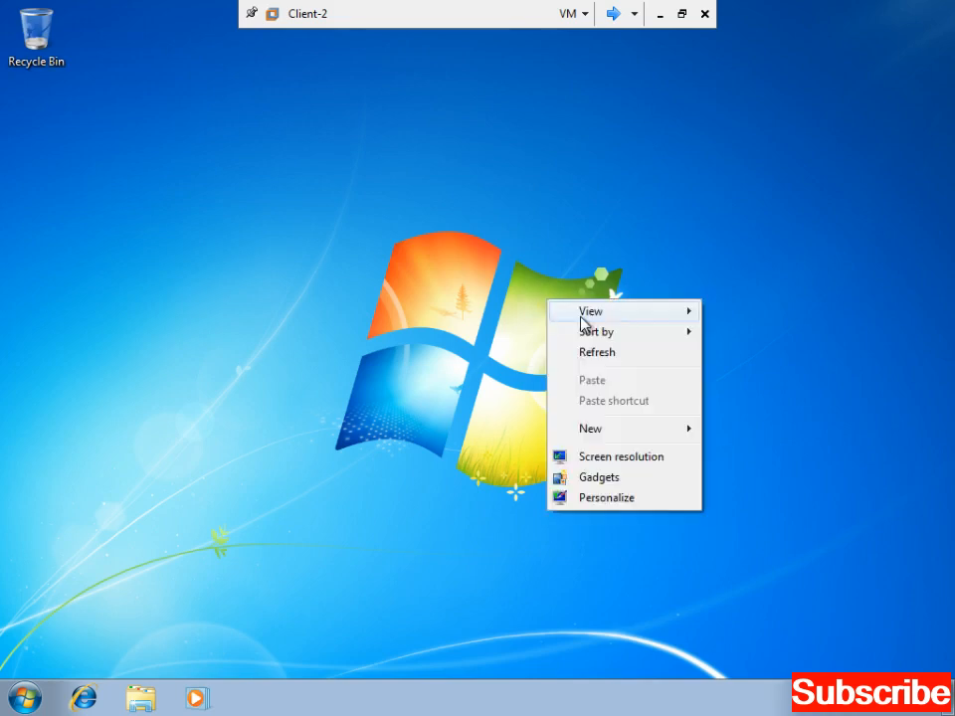
{"action": "left_click", "coordinate": [597, 352]}
{"action": "right_click", "coordinate": [554, 320]}
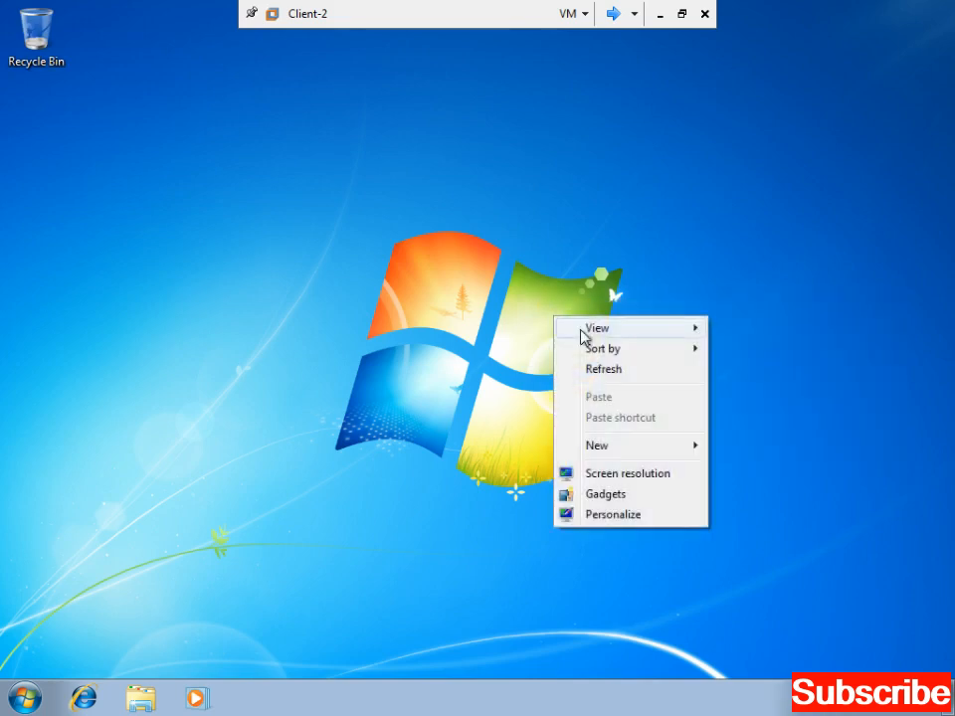
{"action": "left_click", "coordinate": [606, 368]}
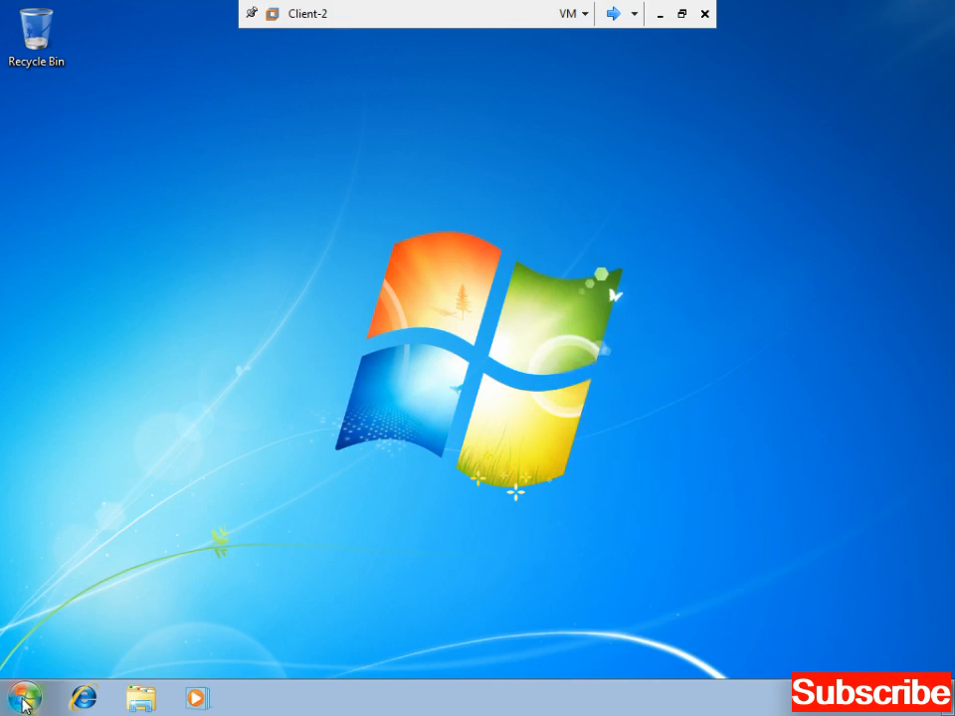
{"action": "left_click", "coordinate": [24, 699]}
{"action": "left_click", "coordinate": [91, 571]}
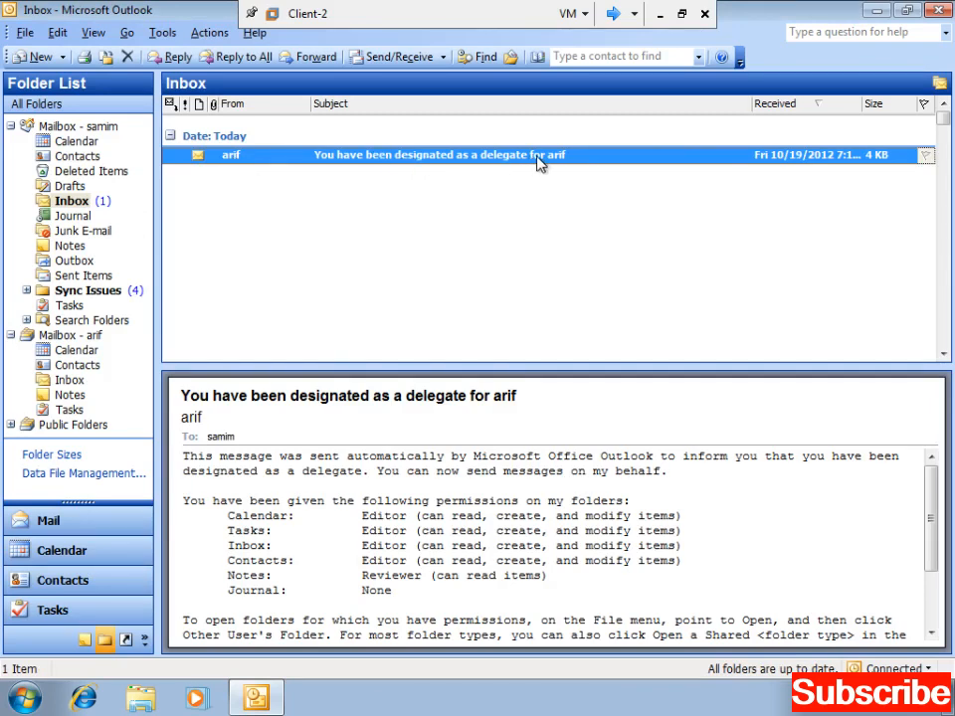
- Open and read the delegate-notice message, close it, and preview it in the Inbox
{"action": "double_click", "coordinate": [275, 154]}
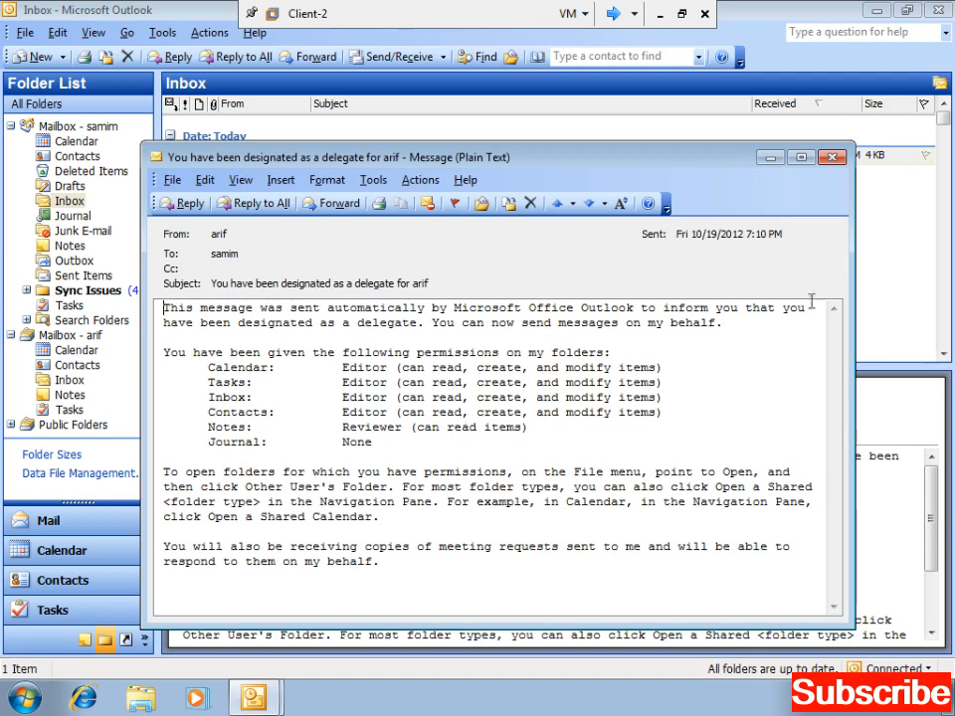
{"action": "left_click", "coordinate": [834, 159]}
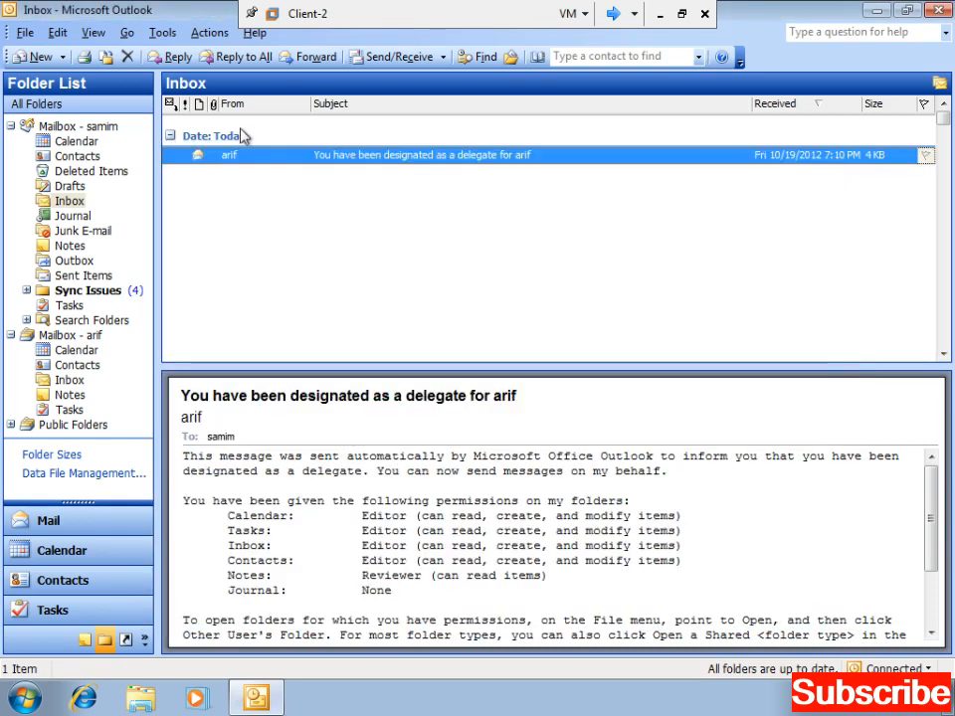
{"action": "left_click", "coordinate": [241, 135]}
{"action": "left_click", "coordinate": [240, 158]}
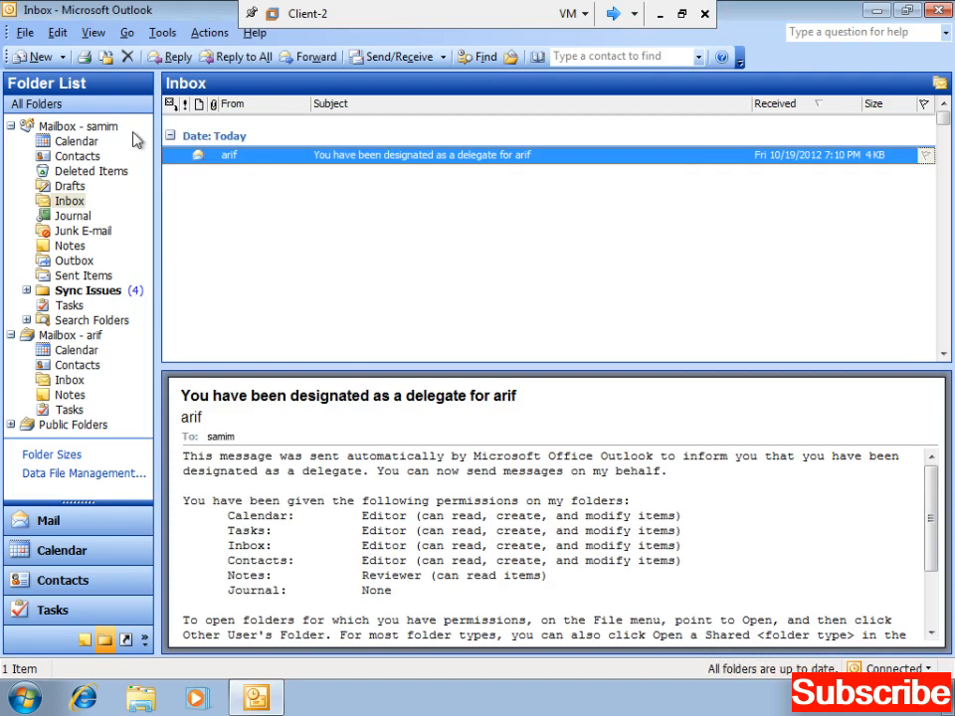
- Start a new message addressed to a colleague chosen from the address book
{"action": "left_click", "coordinate": [41, 61]}
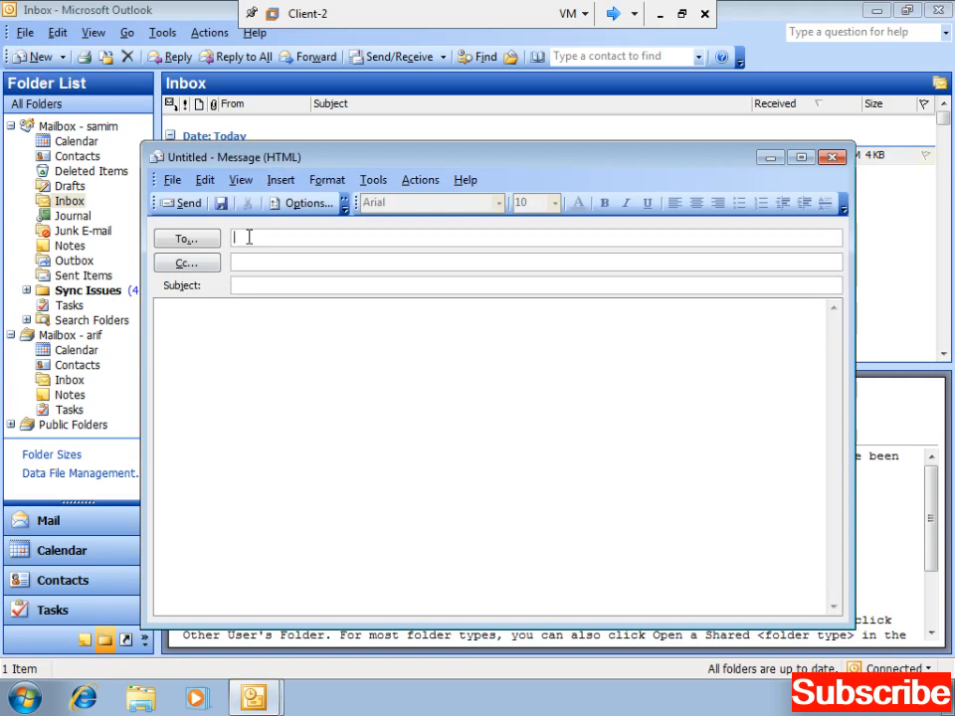
{"action": "left_click", "coordinate": [187, 240]}
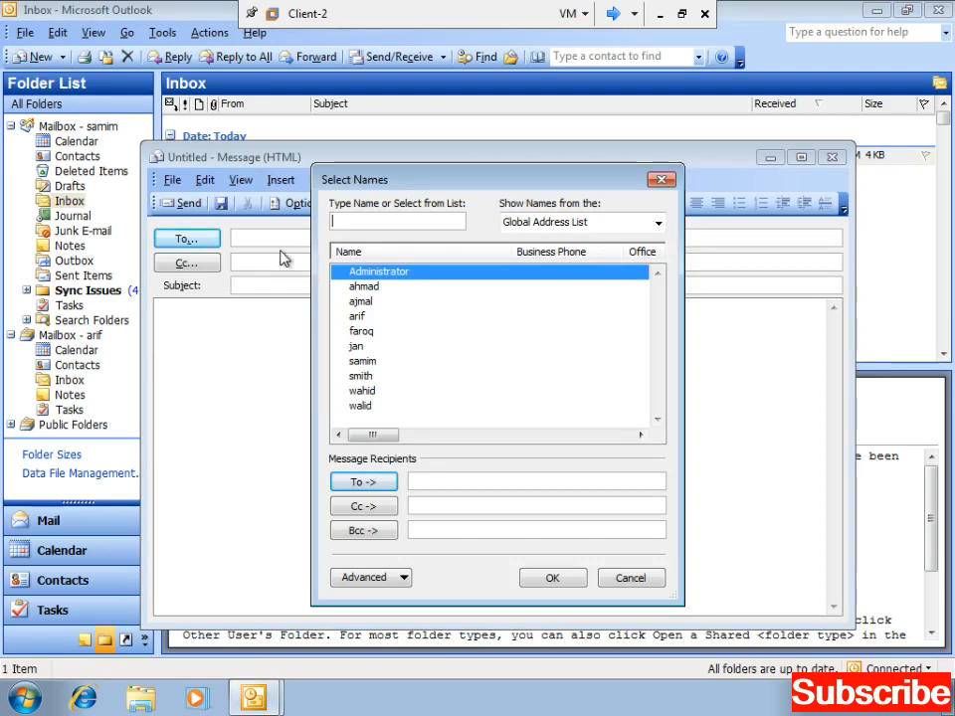
{"action": "double_click", "coordinate": [364, 378]}
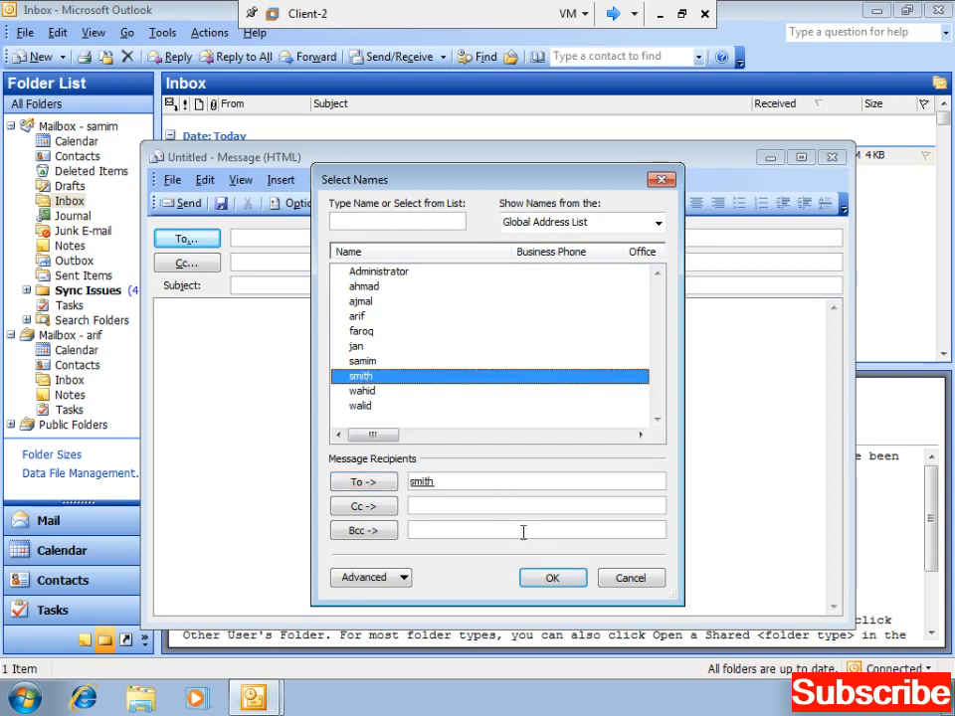
{"action": "left_click", "coordinate": [552, 577]}
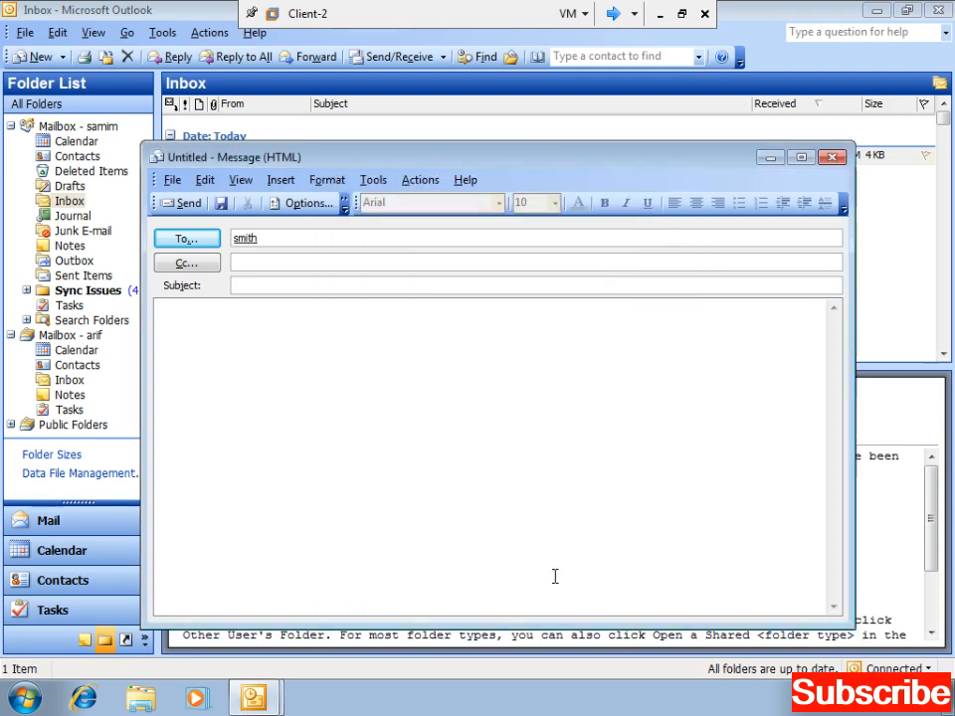
- Enter the subject 'First day' and four lines of placeholder body text
{"action": "left_click", "coordinate": [246, 267]}
{"action": "left_click", "coordinate": [254, 283]}
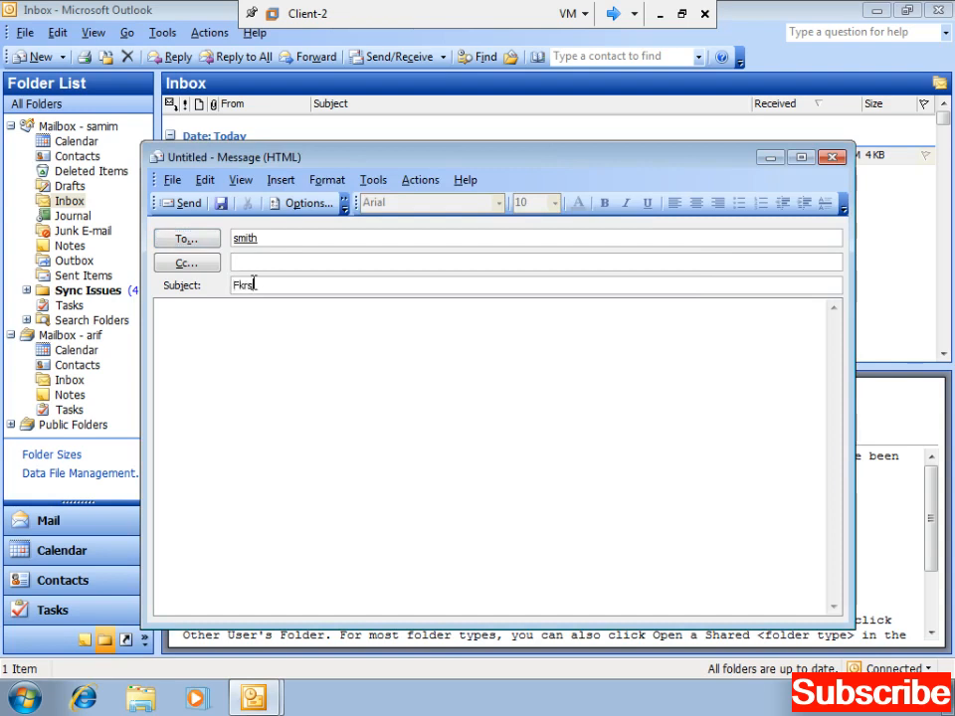
{"action": "type", "text": "irst day"}
{"action": "left_click", "coordinate": [245, 354]}
{"action": "type", "text": "ewjkjfls"}
{"action": "key", "text": "Return"}
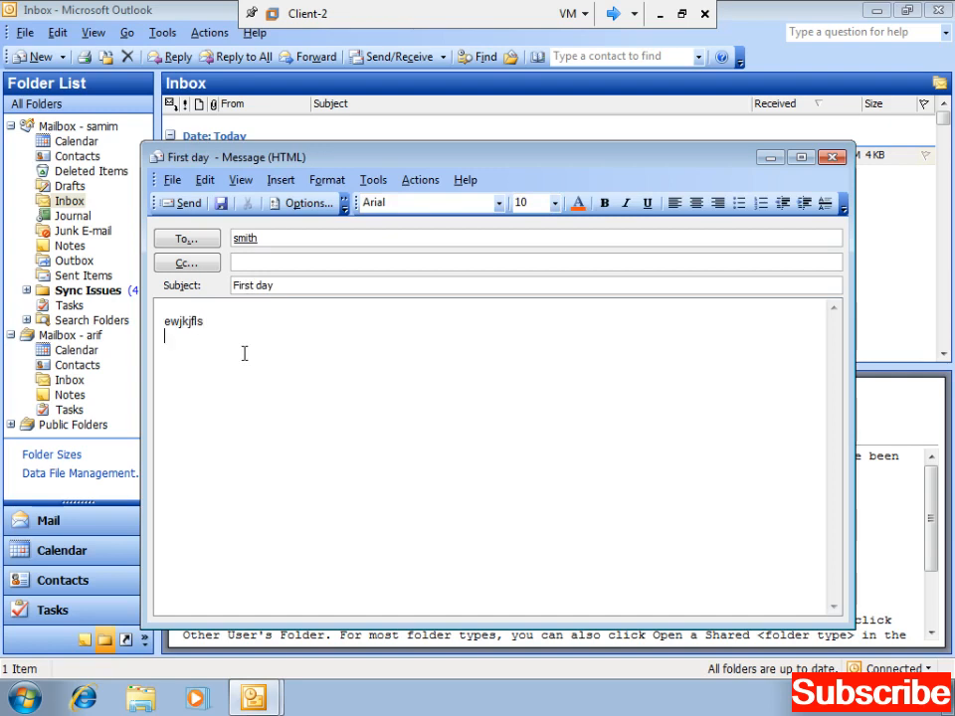
{"action": "type", "text": "dxkfjlkdsjf"}
{"action": "key", "text": "Return"}
{"action": "type", "text": "sdfjkdsjf"}
{"action": "key", "text": "Return"}
{"action": "type", "text": "sdfjkdsjf"}
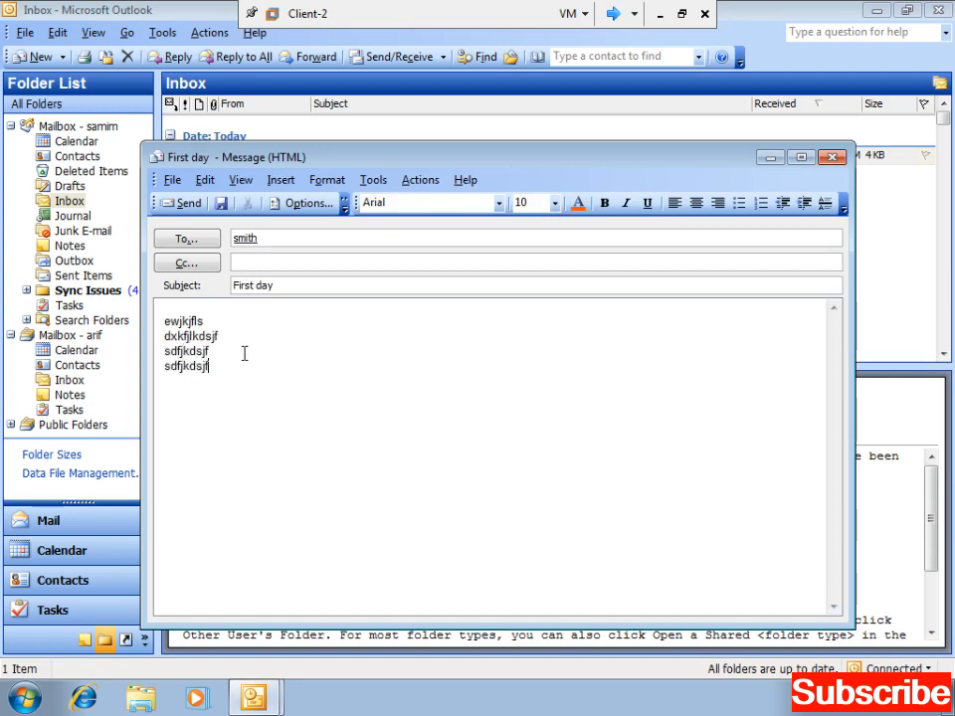
{"action": "key", "text": "Return"}
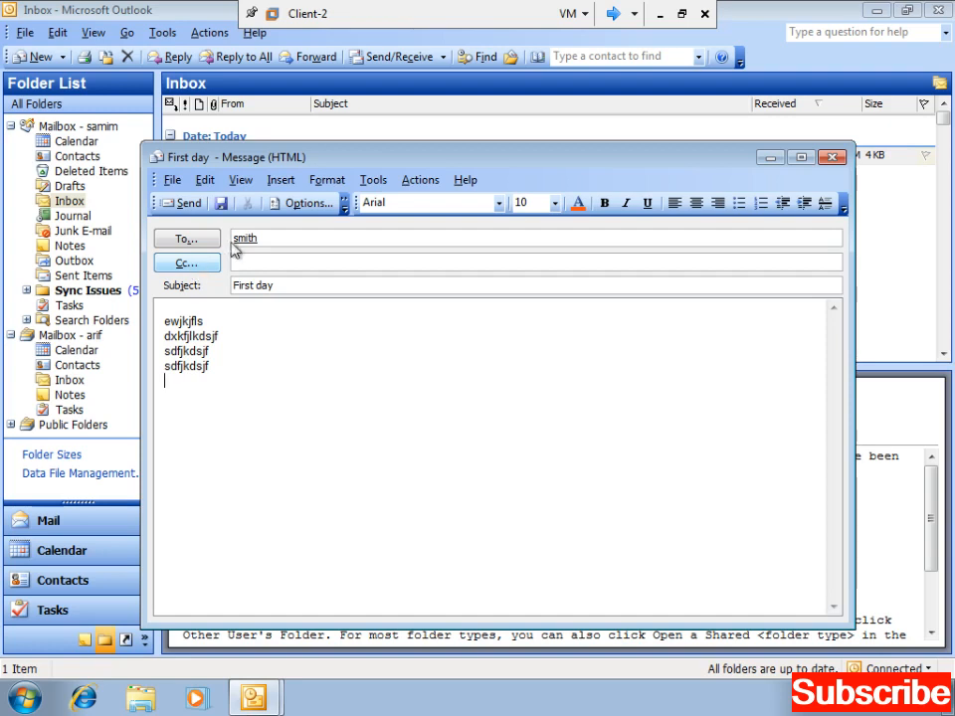
- Show the From field on the message via the View menu
{"action": "left_click", "coordinate": [242, 180]}
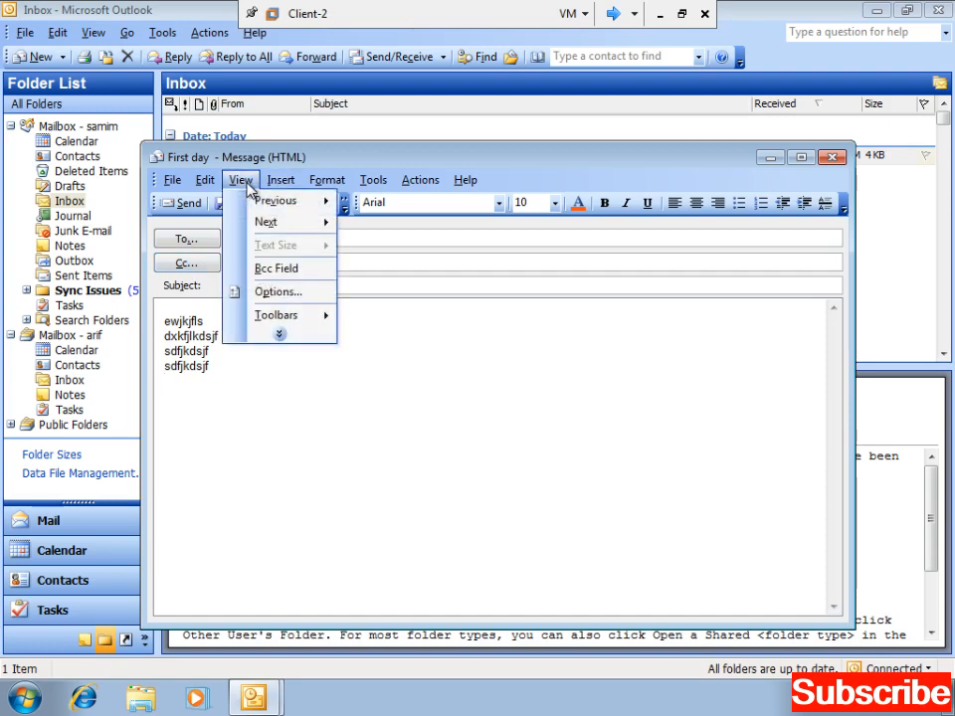
{"action": "mouse_move", "coordinate": [277, 343]}
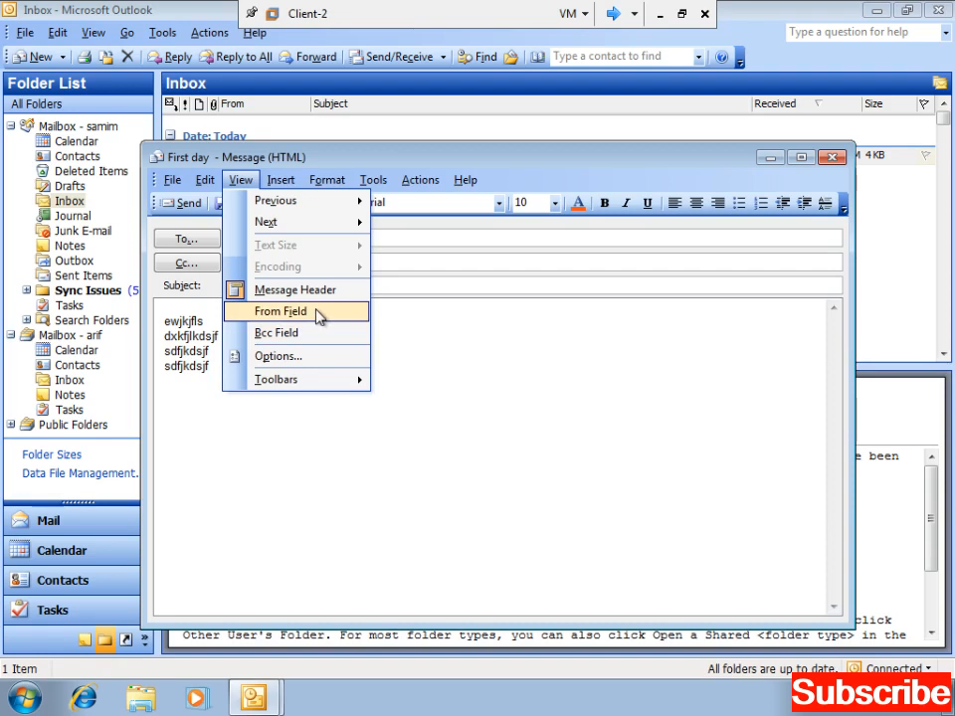
{"action": "left_click", "coordinate": [386, 362]}
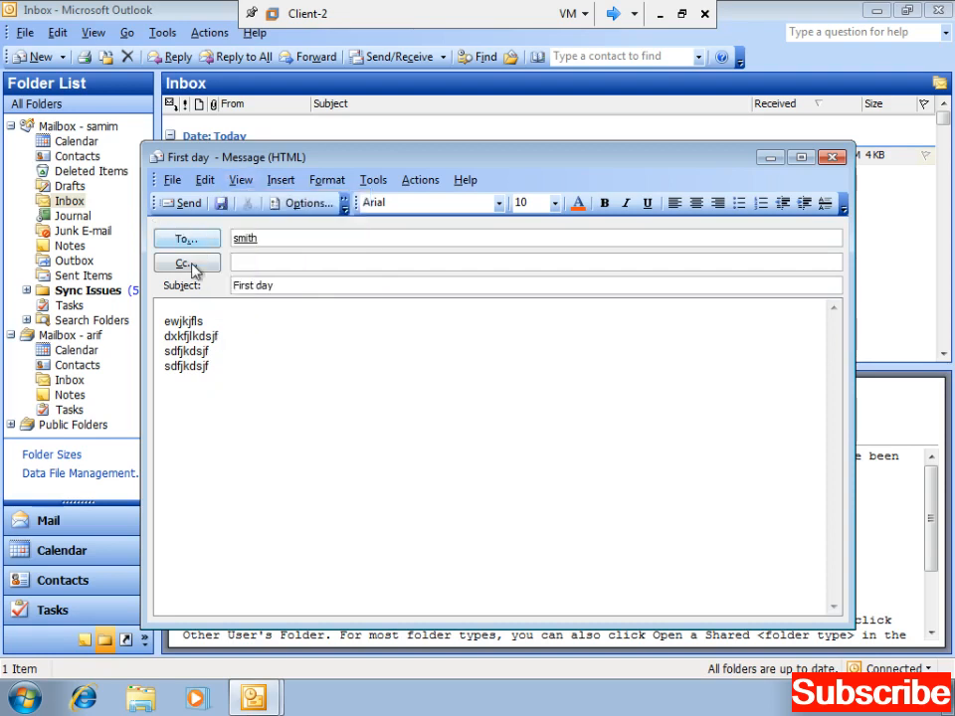
{"action": "left_click", "coordinate": [240, 180]}
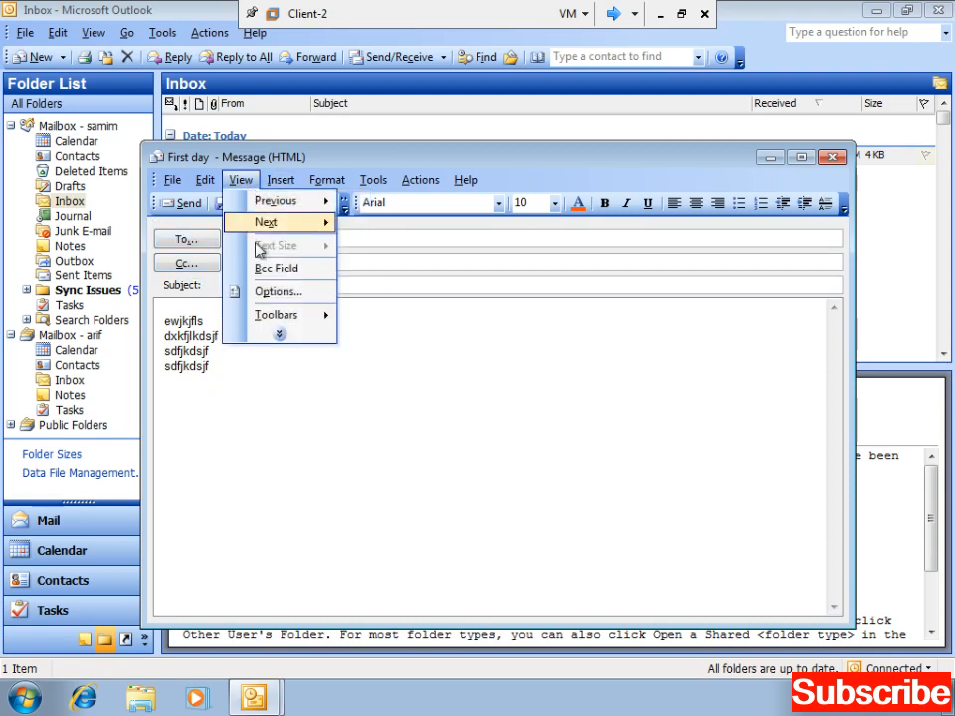
{"action": "left_click", "coordinate": [277, 334]}
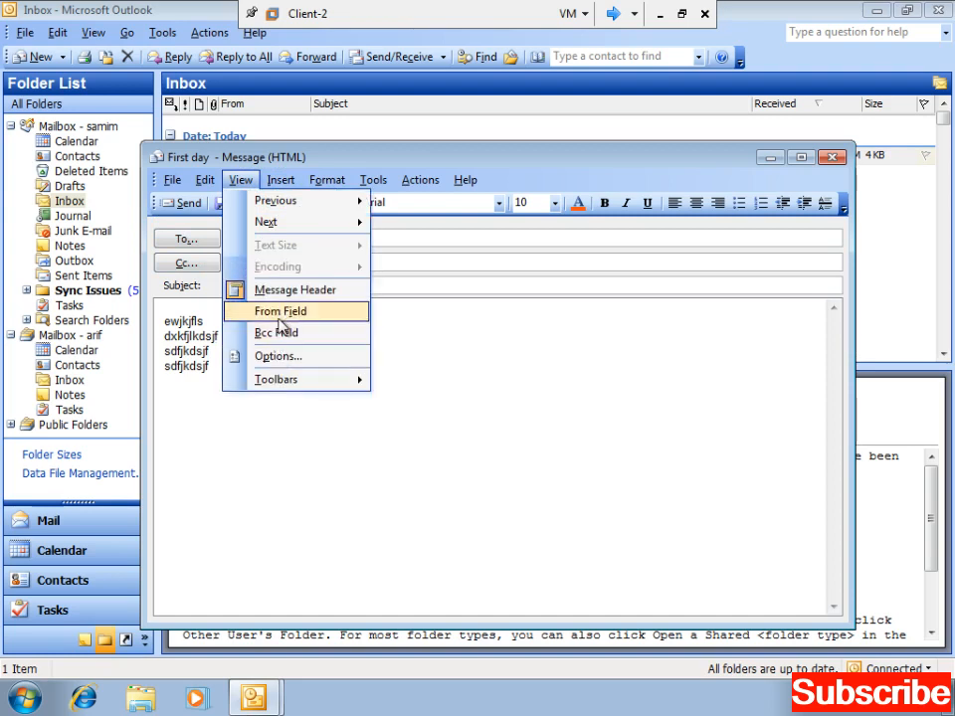
{"action": "left_click", "coordinate": [284, 313]}
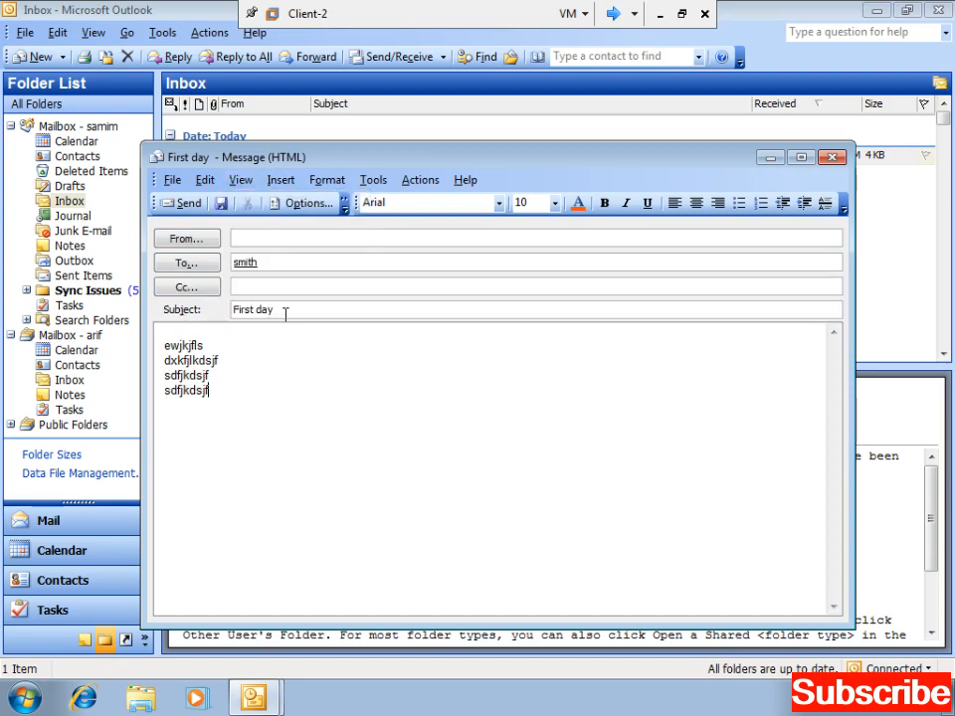
- Set the mailbox owner as sender and send the 'First day' message
{"action": "left_click", "coordinate": [199, 241]}
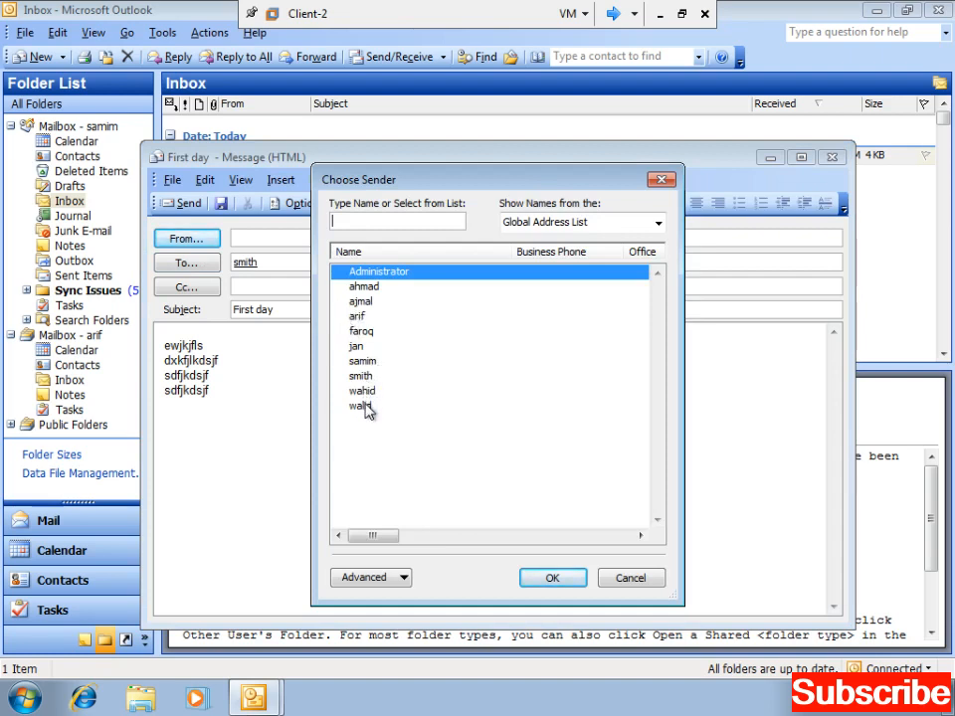
{"action": "double_click", "coordinate": [358, 316]}
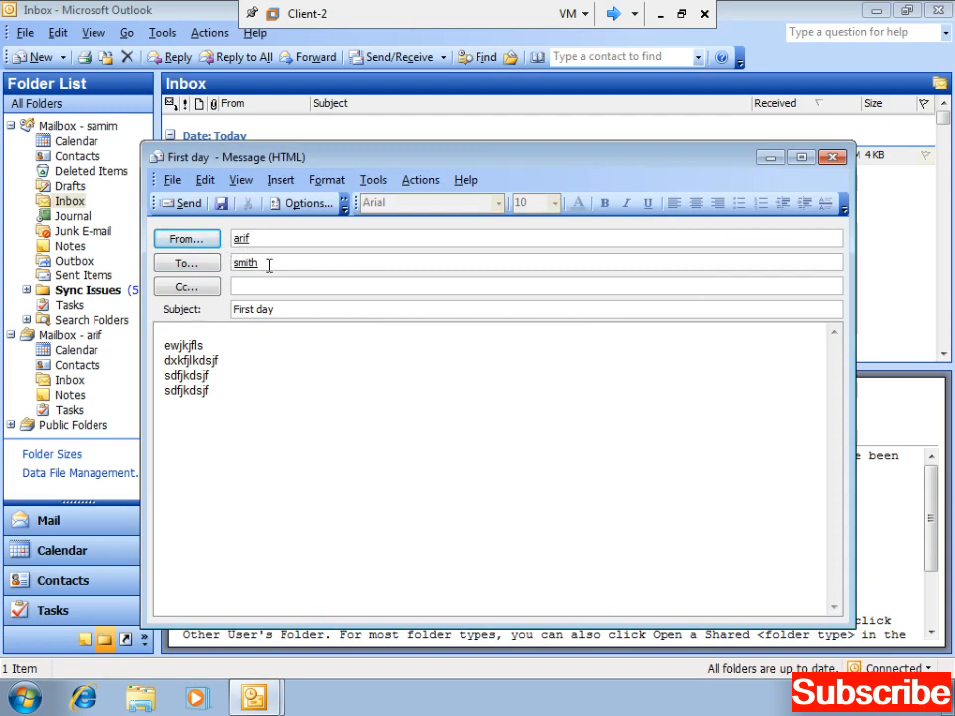
{"action": "left_click", "coordinate": [276, 311]}
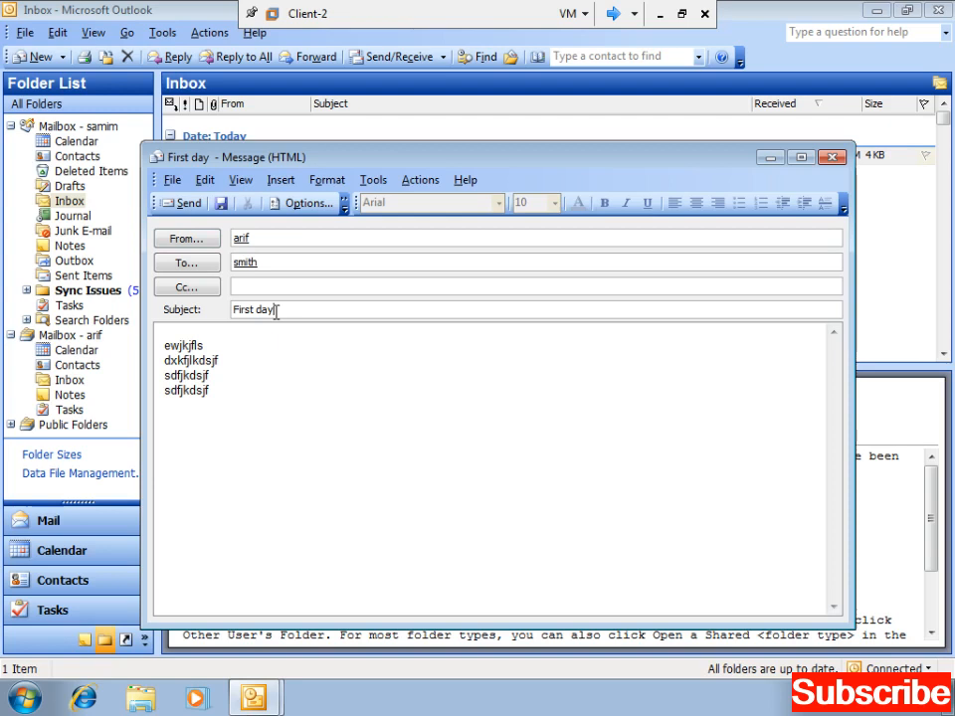
{"action": "left_click", "coordinate": [250, 418]}
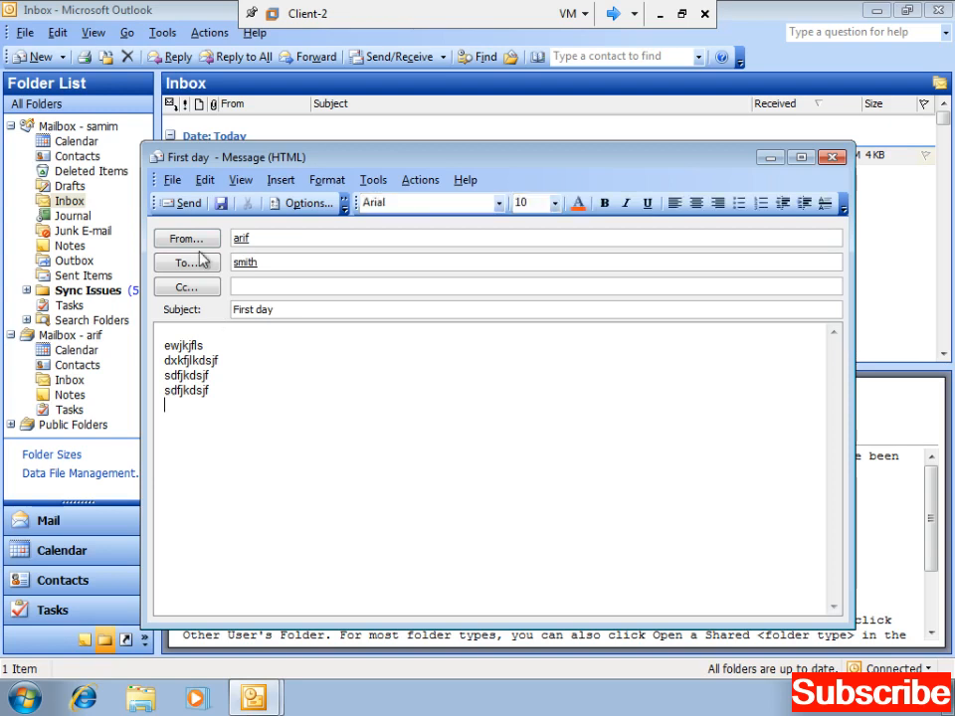
{"action": "left_click", "coordinate": [182, 203]}
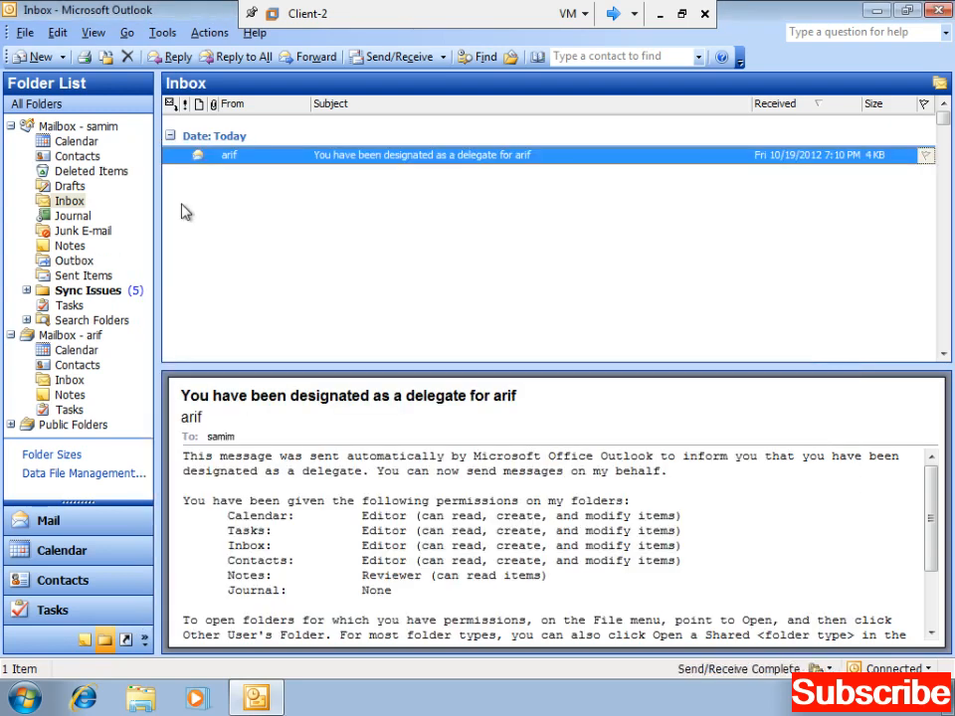
- Run Send/Receive, check the completed Sending task in the progress details, and close that window
{"action": "left_click", "coordinate": [364, 60]}
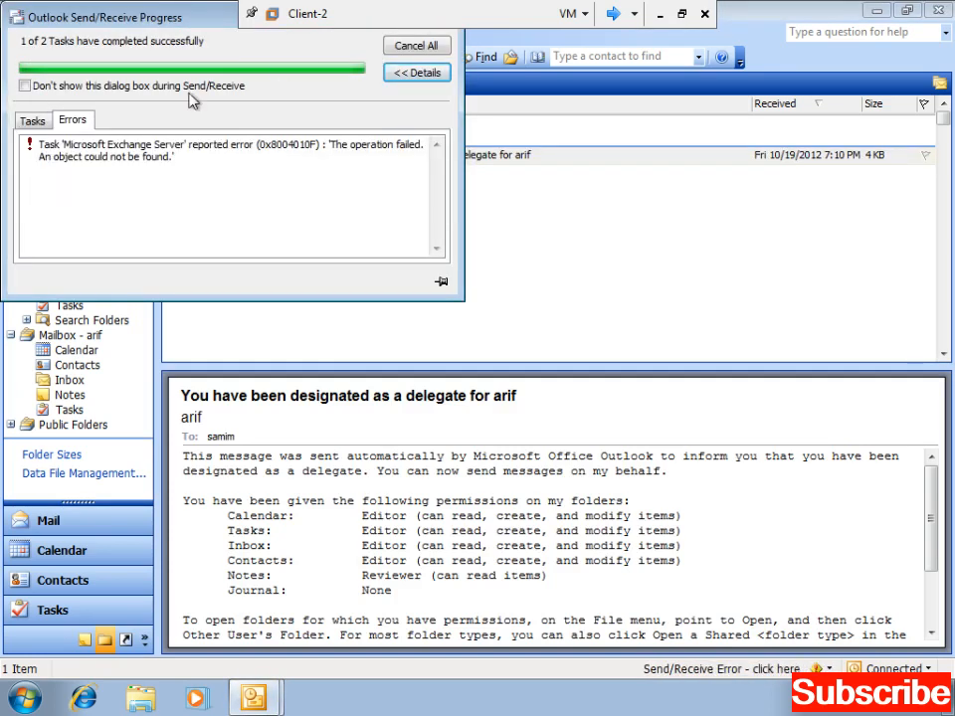
{"action": "left_click", "coordinate": [33, 120]}
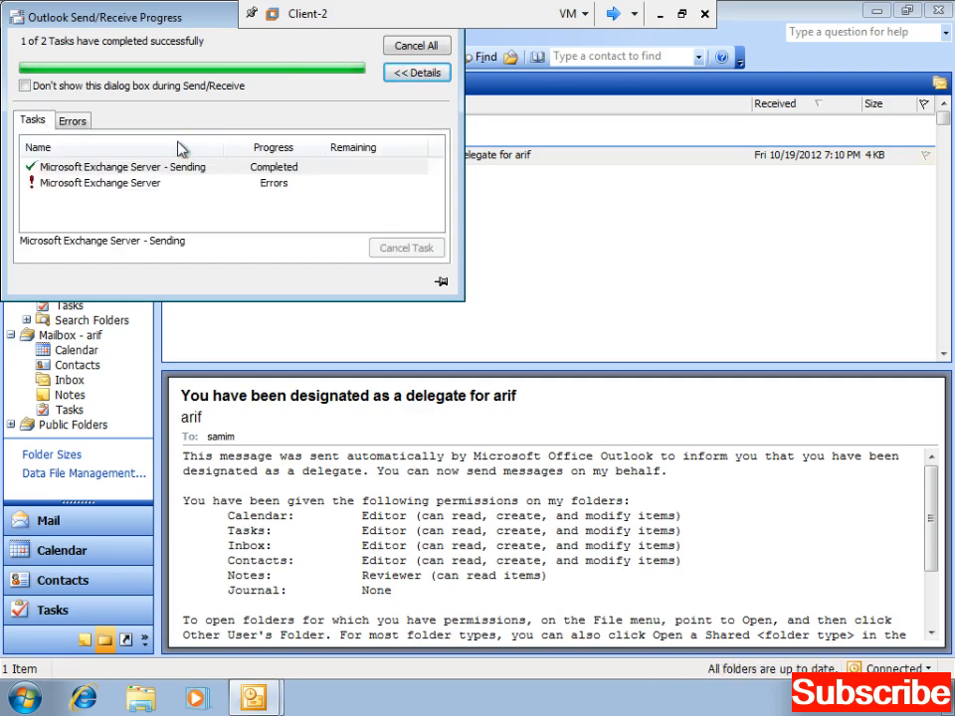
{"action": "left_click", "coordinate": [254, 174]}
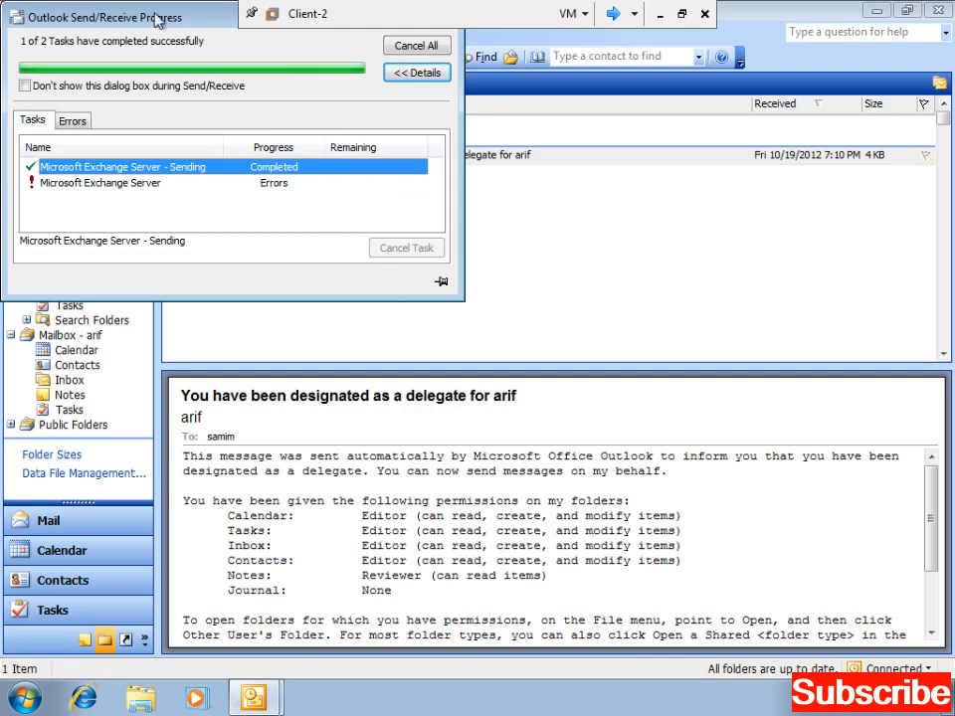
{"action": "left_click_drag", "start_coordinate": [177, 20], "coordinate": [255, 101]}
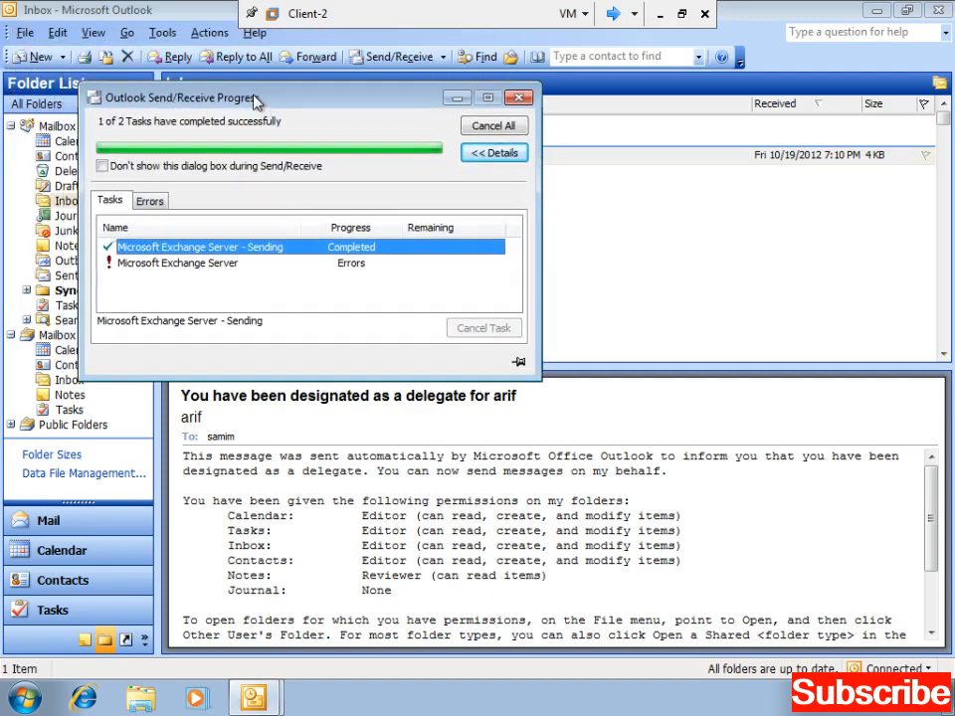
{"action": "left_click", "coordinate": [517, 99]}
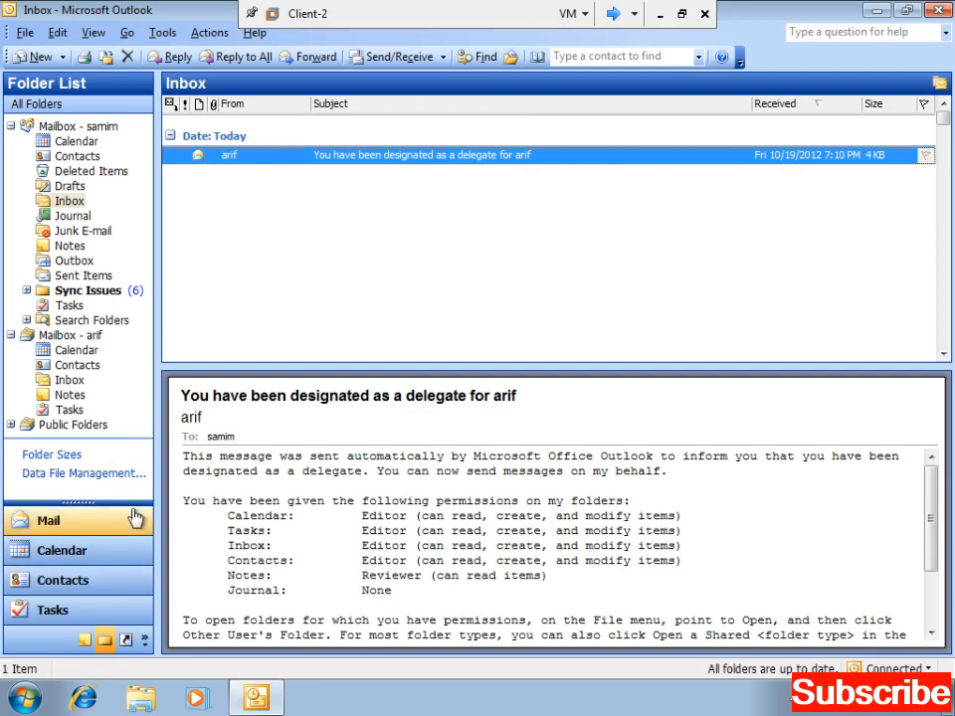
- Launch Internet Explorer 8, postpone its first-run setup, and close the error page tab
{"action": "left_click", "coordinate": [86, 700]}
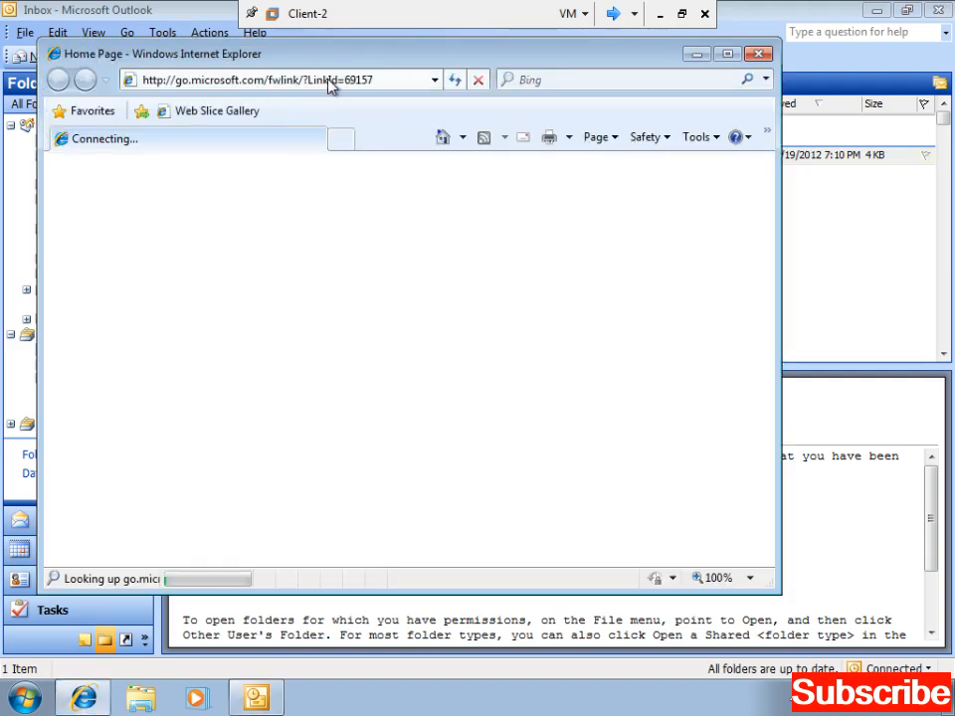
{"action": "left_click", "coordinate": [313, 81]}
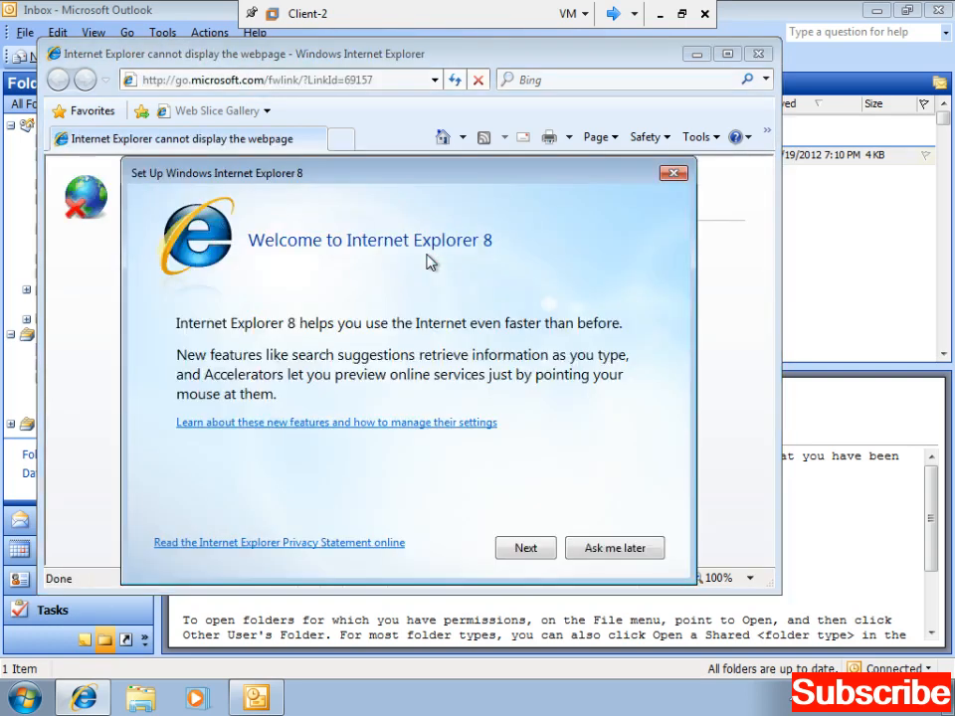
{"action": "left_click", "coordinate": [635, 550]}
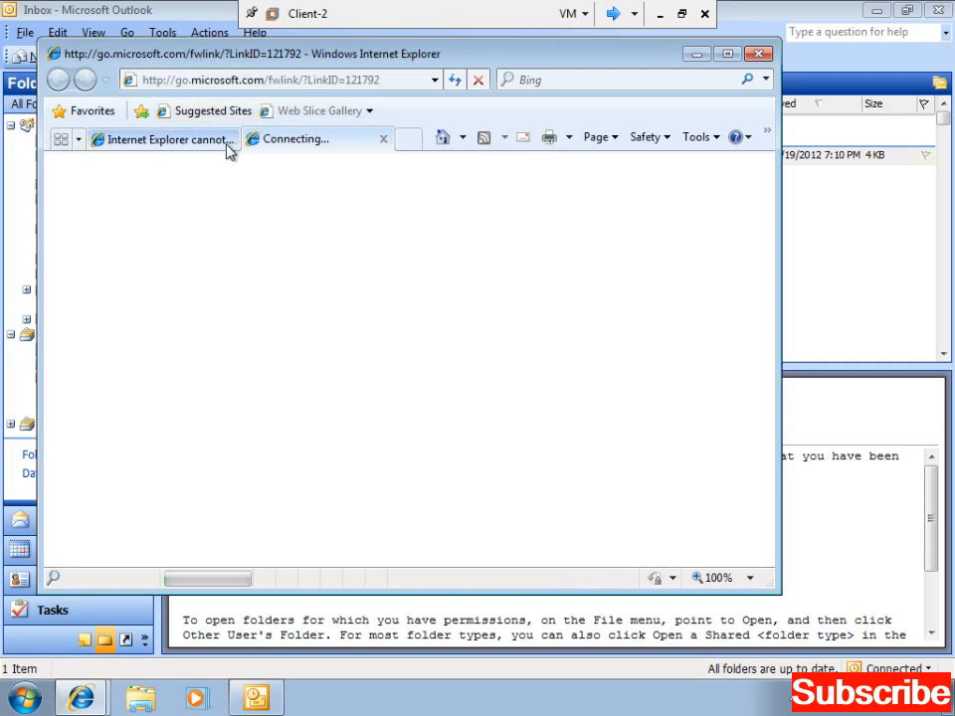
{"action": "left_click", "coordinate": [226, 144]}
{"action": "left_click", "coordinate": [229, 140]}
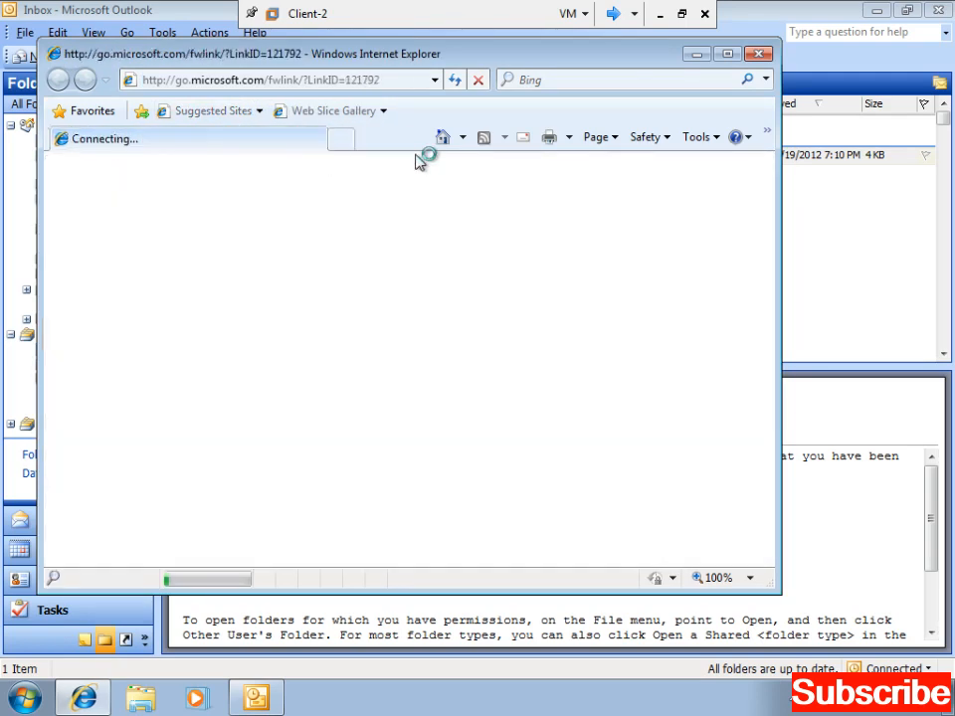
{"action": "left_click", "coordinate": [478, 81]}
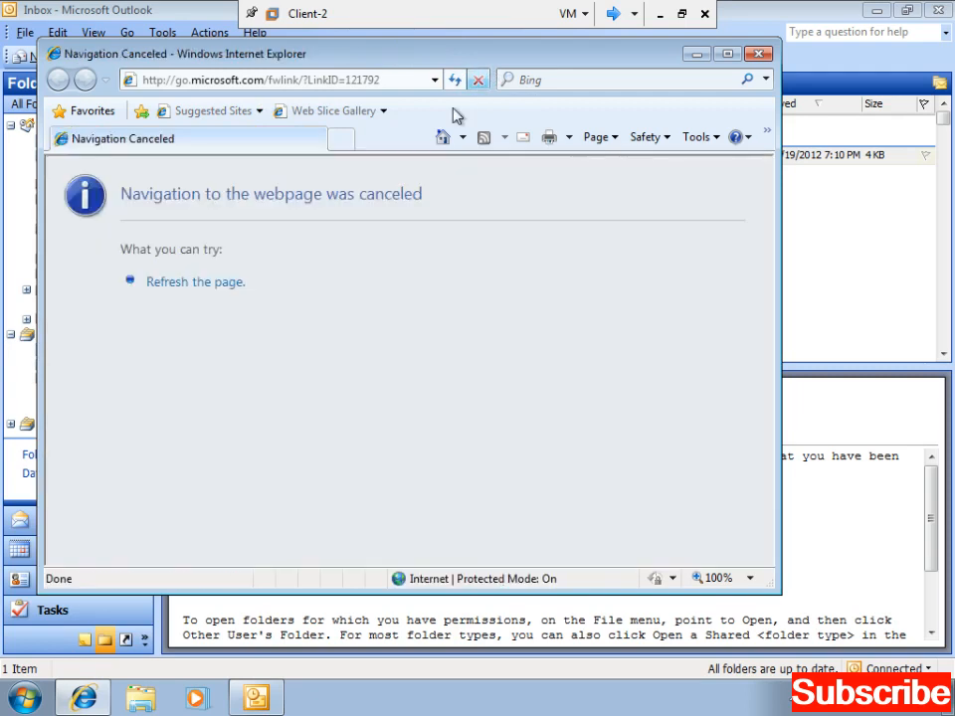
{"action": "left_click", "coordinate": [328, 82]}
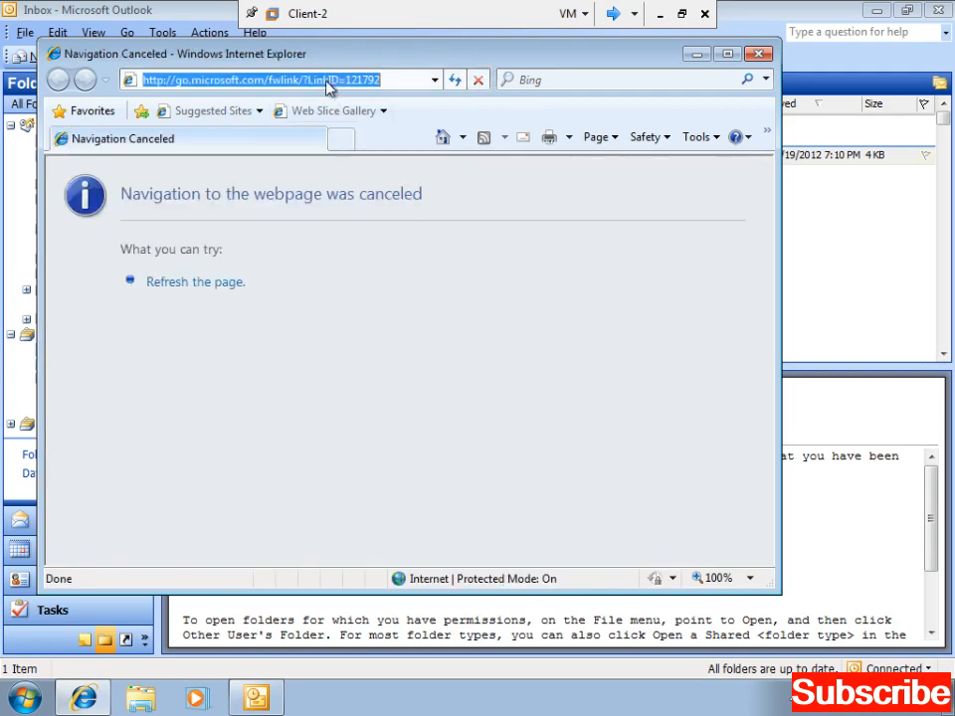
{"action": "key", "text": "BackSpace"}
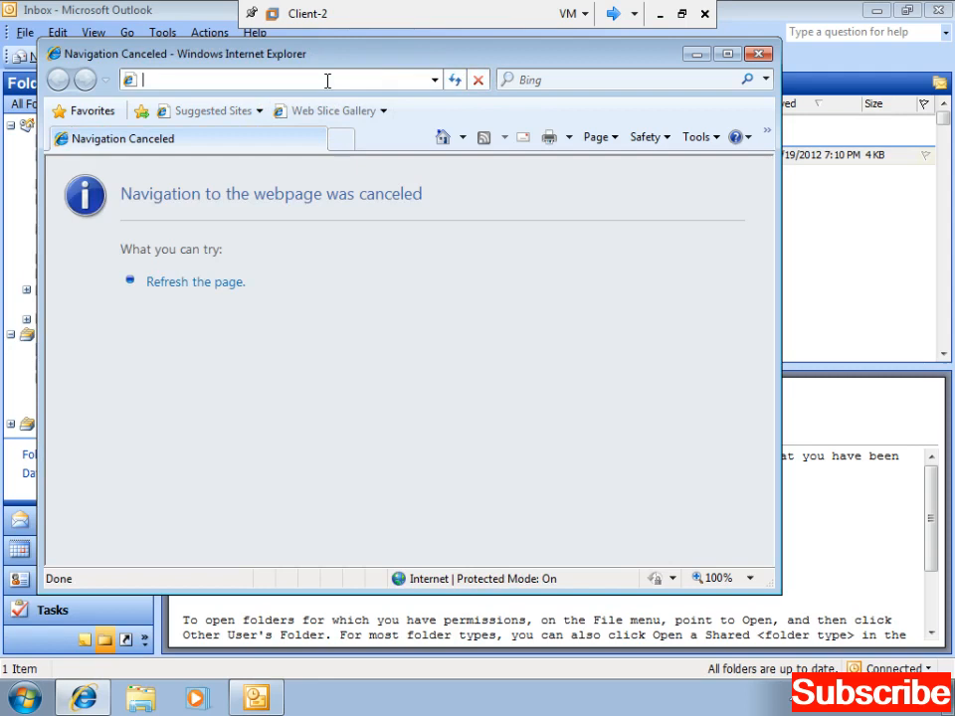
{"action": "type", "text": "http"}
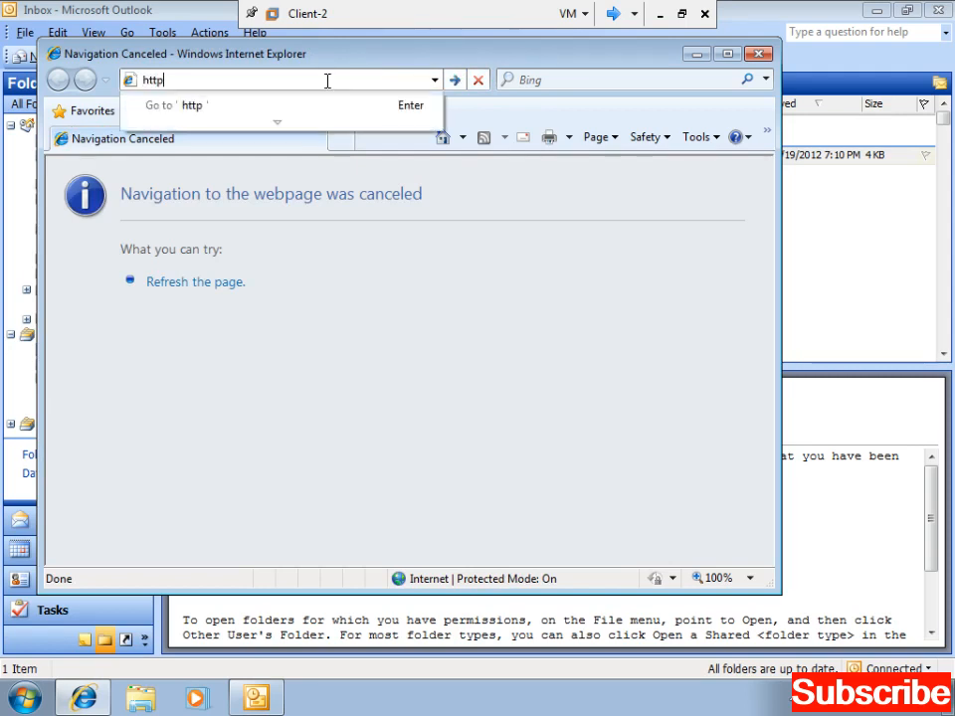
{"action": "type", "text": "://"}
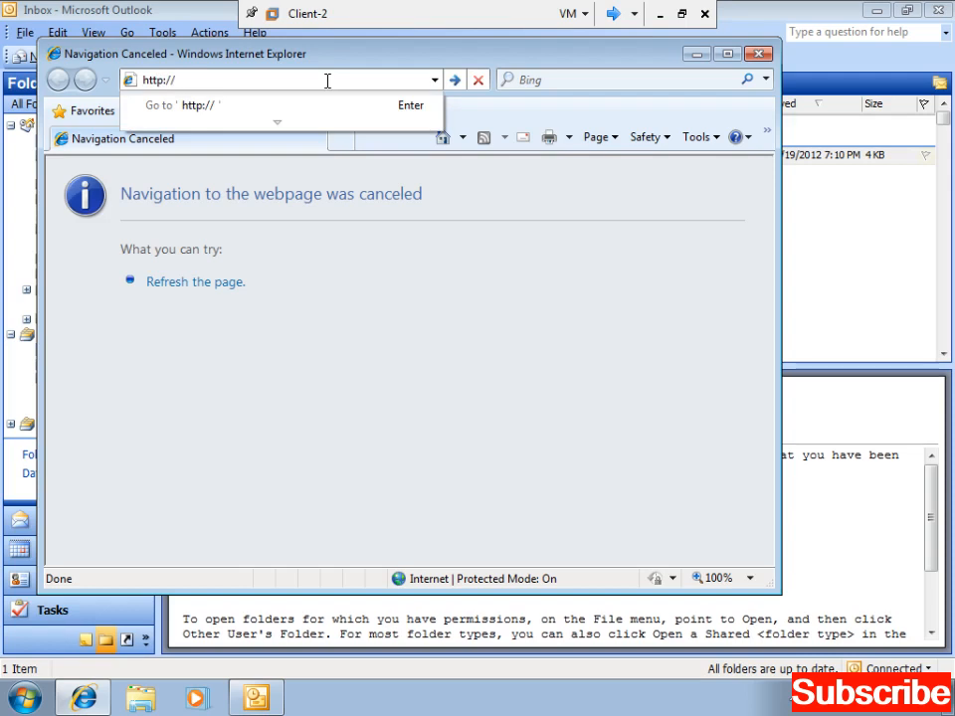
- Switch to the server virtual machine and unlock it with the administrator password
{"action": "left_click", "coordinate": [615, 13]}
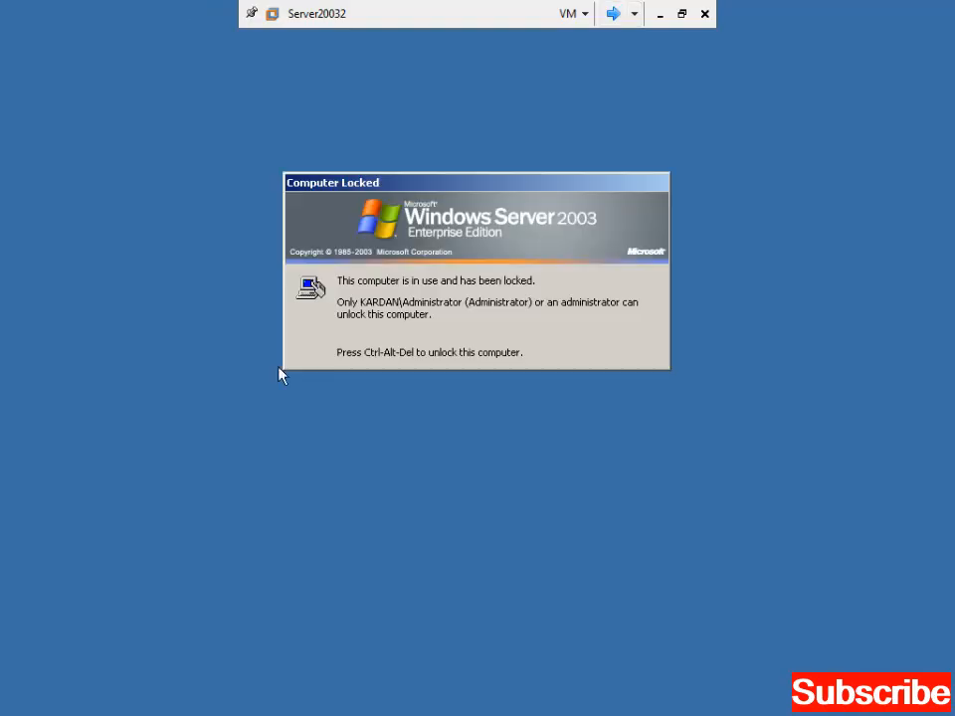
{"action": "key", "text": "ctrl+alt+End"}
{"action": "type", "text": "*******"}
{"action": "key", "text": "Return"}
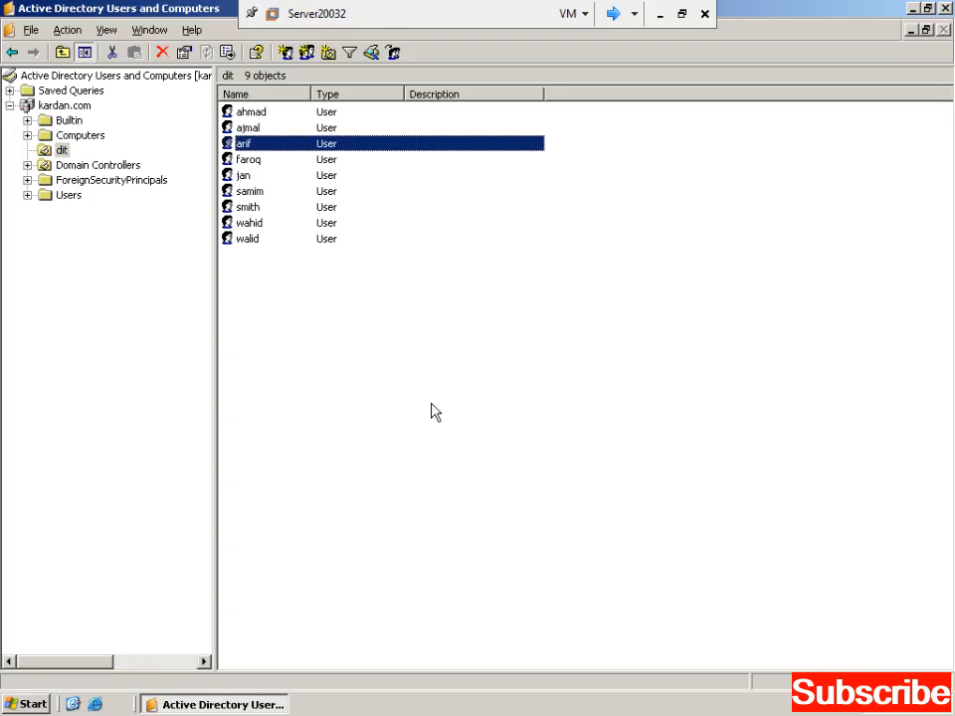
- Check the server's full computer name, kardan2.kardan.com, then return to the client machine
{"action": "left_click", "coordinate": [5, 701]}
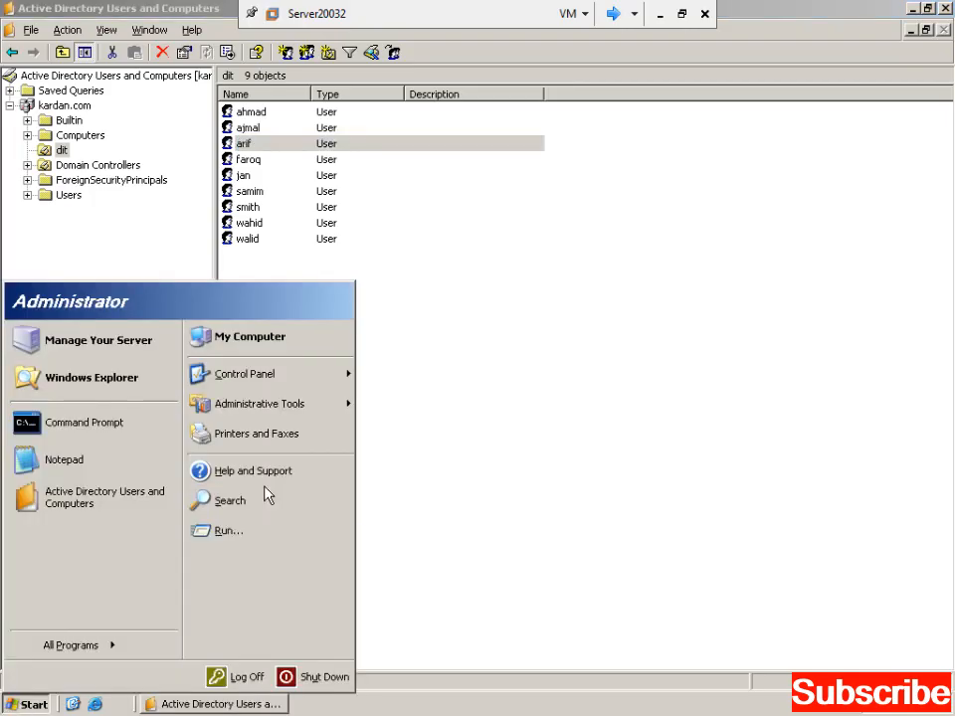
{"action": "right_click", "coordinate": [273, 338]}
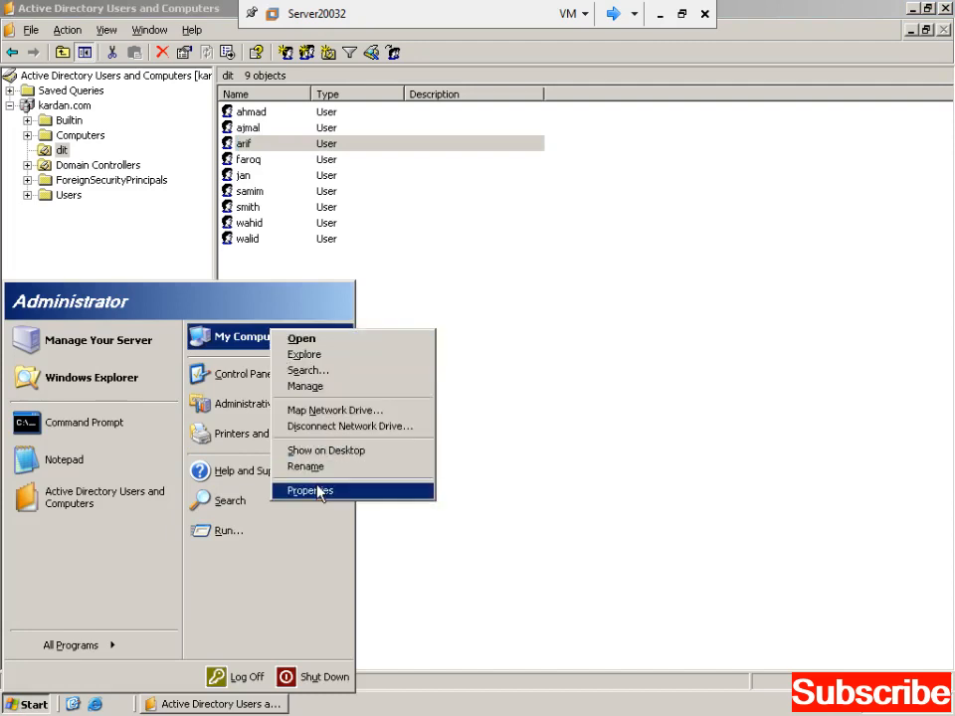
{"action": "left_click", "coordinate": [317, 488]}
{"action": "left_click", "coordinate": [296, 178]}
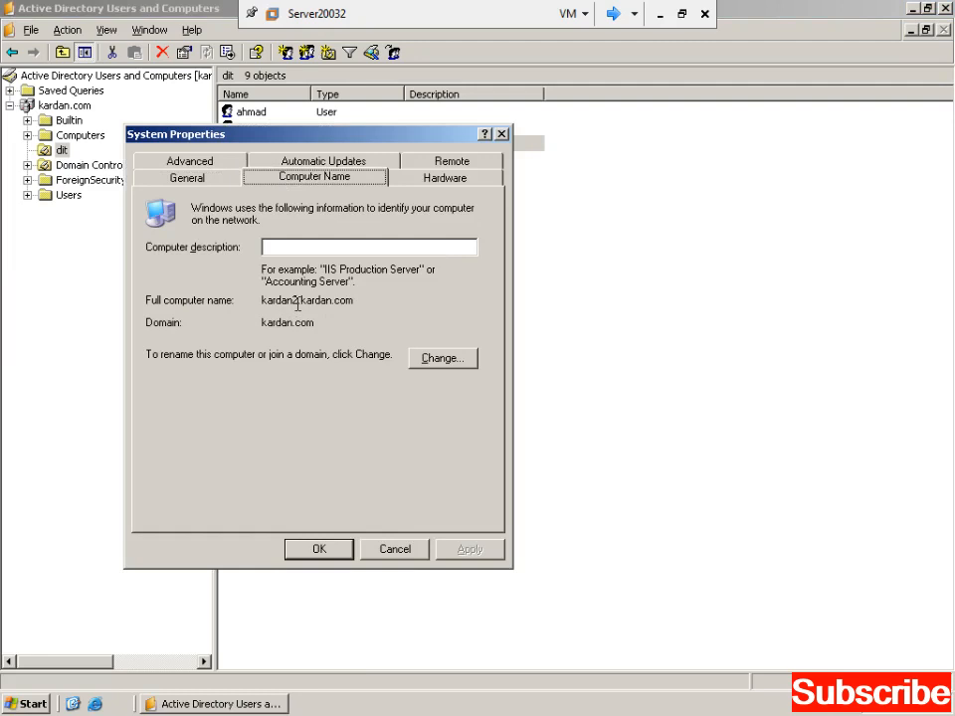
{"action": "left_click_drag", "start_coordinate": [296, 299], "coordinate": [260, 300]}
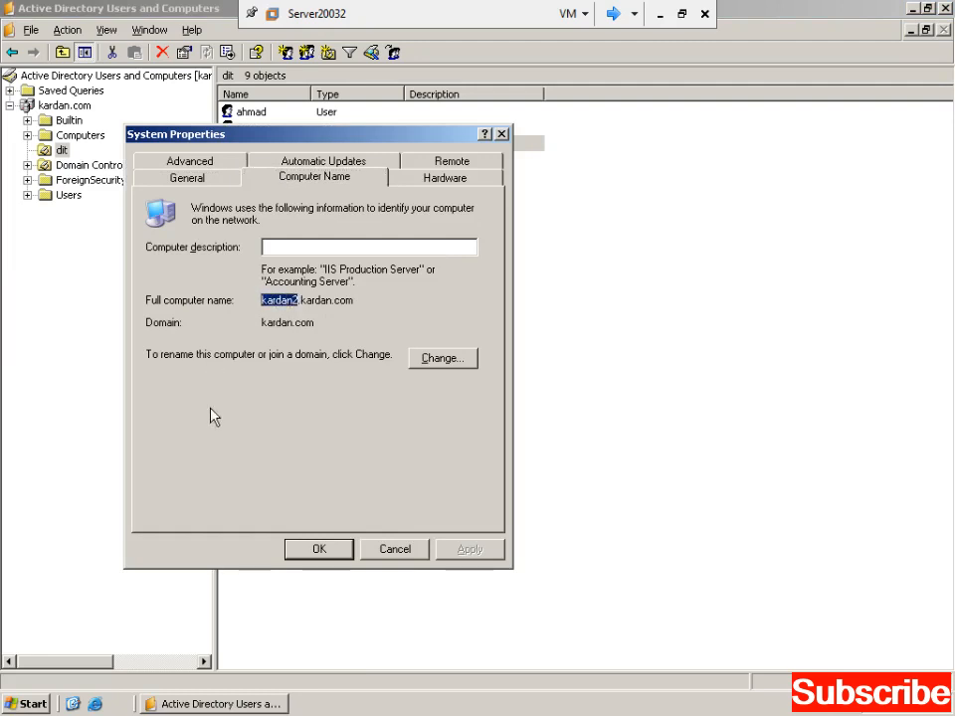
{"action": "left_click", "coordinate": [501, 135]}
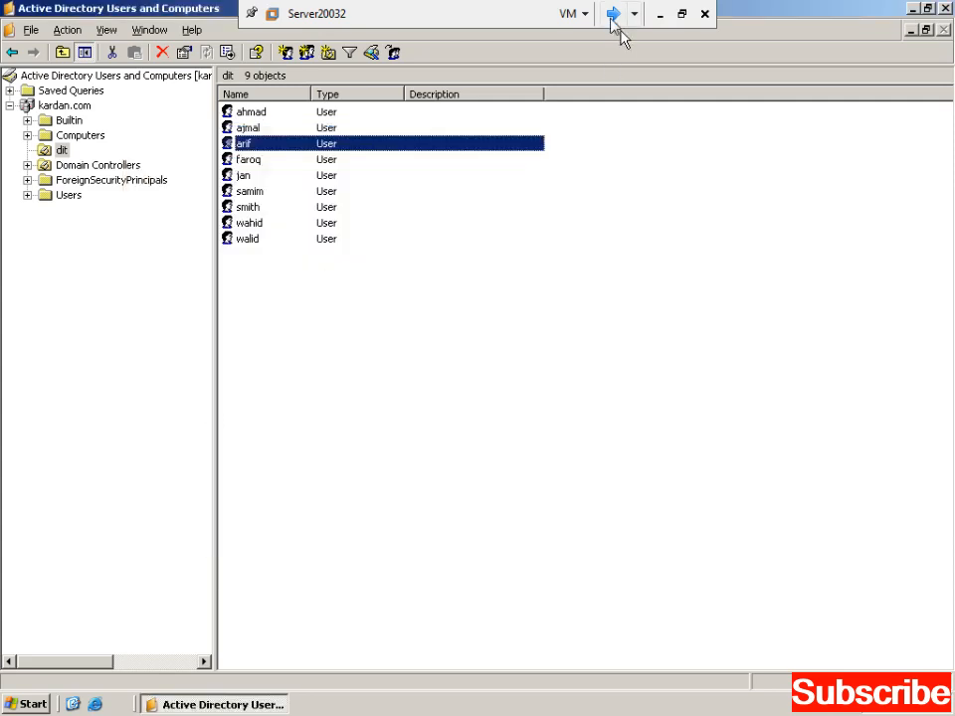
{"action": "left_click", "coordinate": [612, 16]}
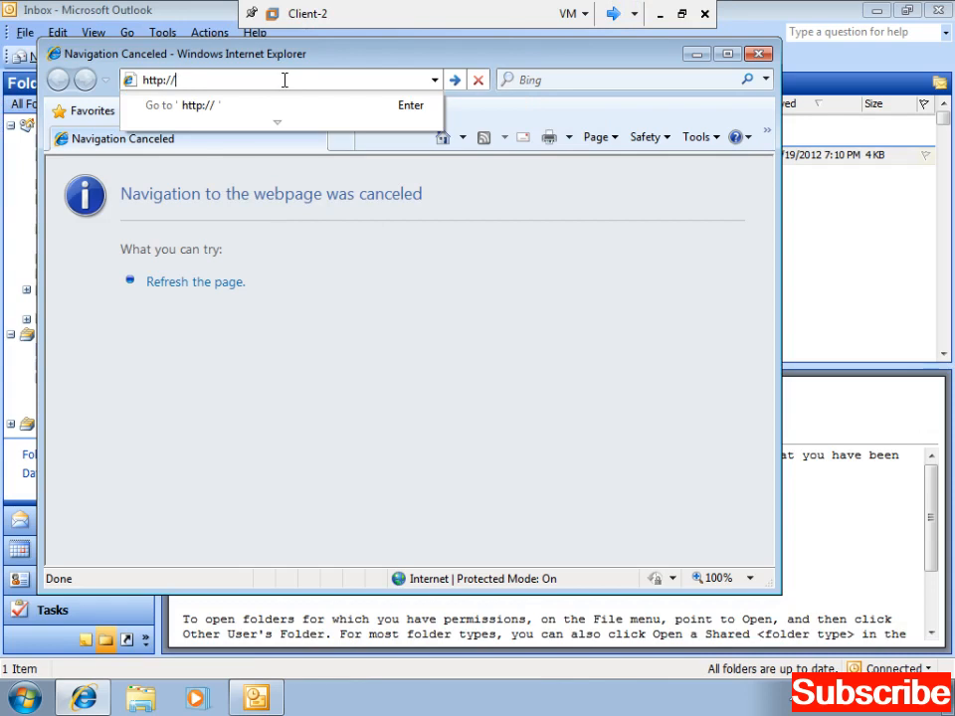
{"action": "type", "text": "kardan2"}
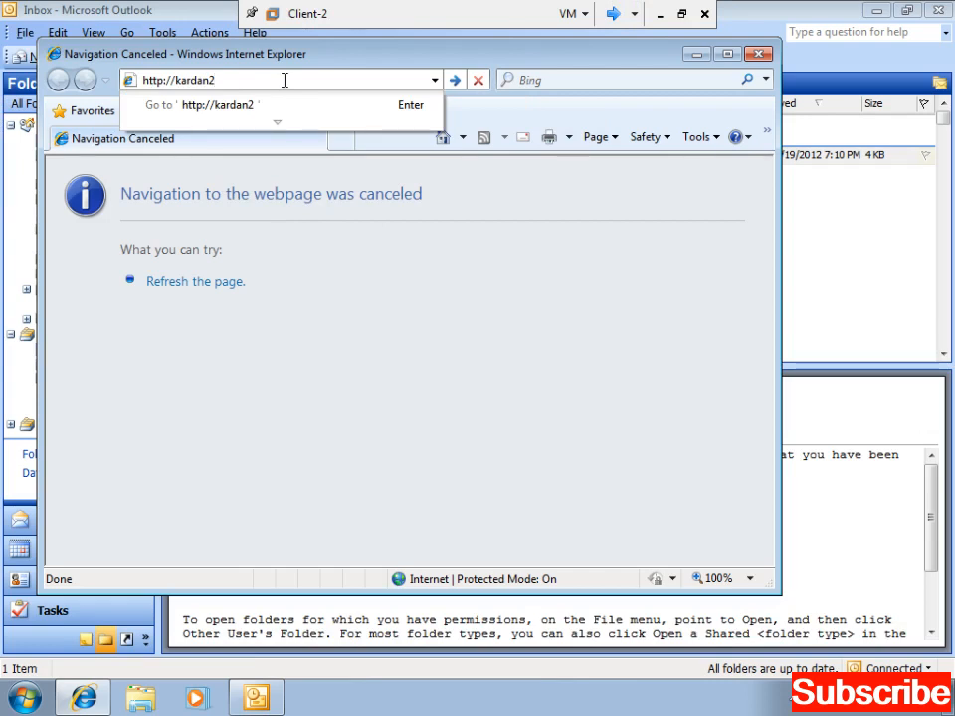
{"action": "type", "text": "/"}
{"action": "type", "text": "exchange"}
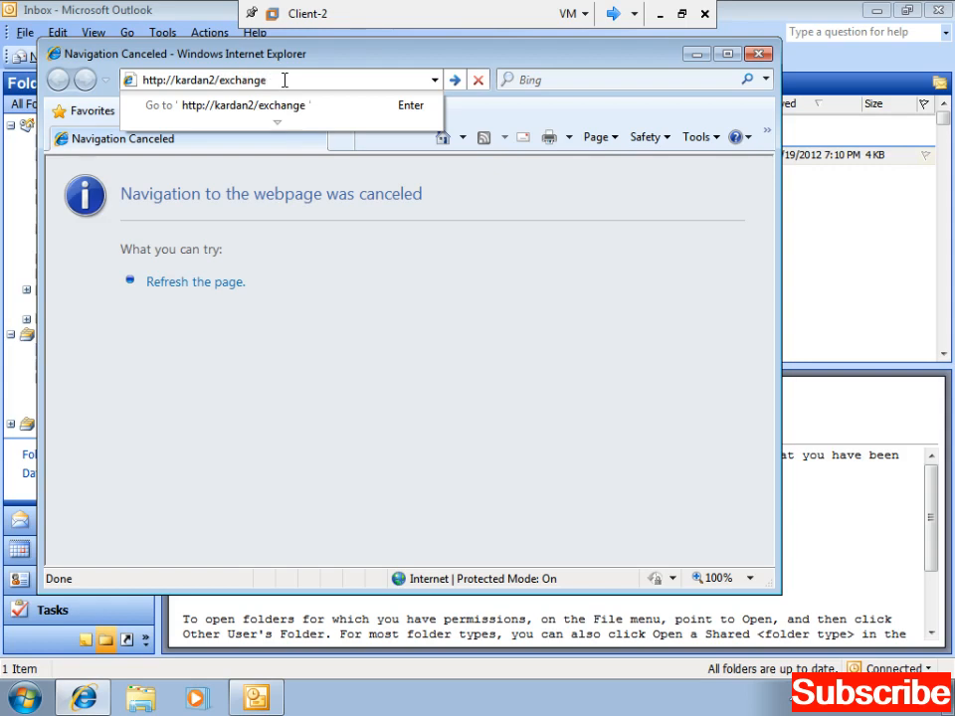
{"action": "type", "text": "/"}
{"action": "type", "text": "arif"}
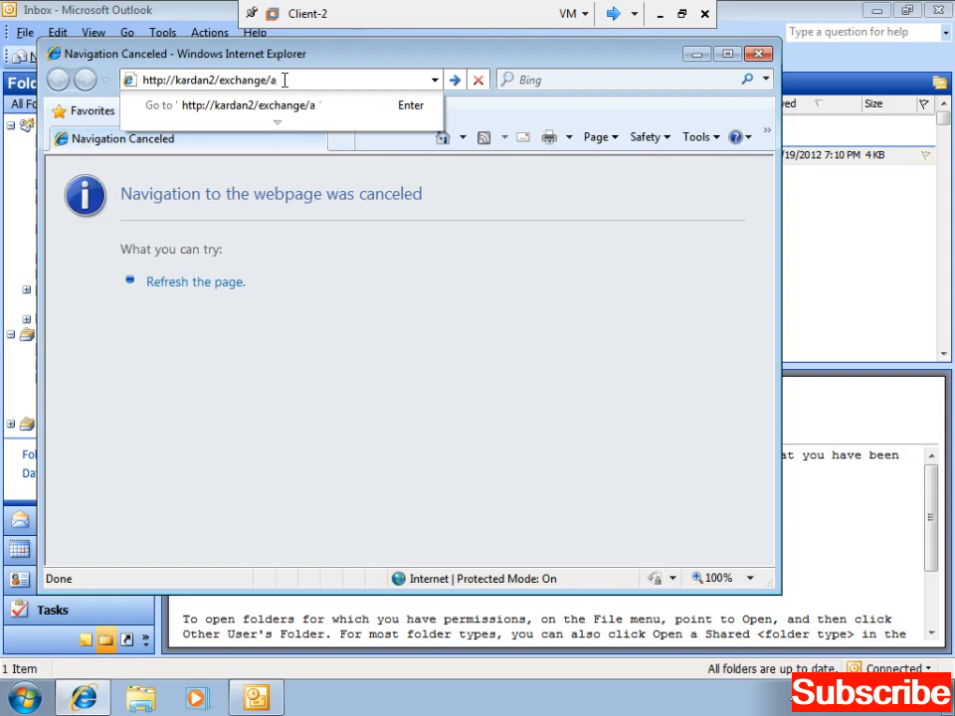